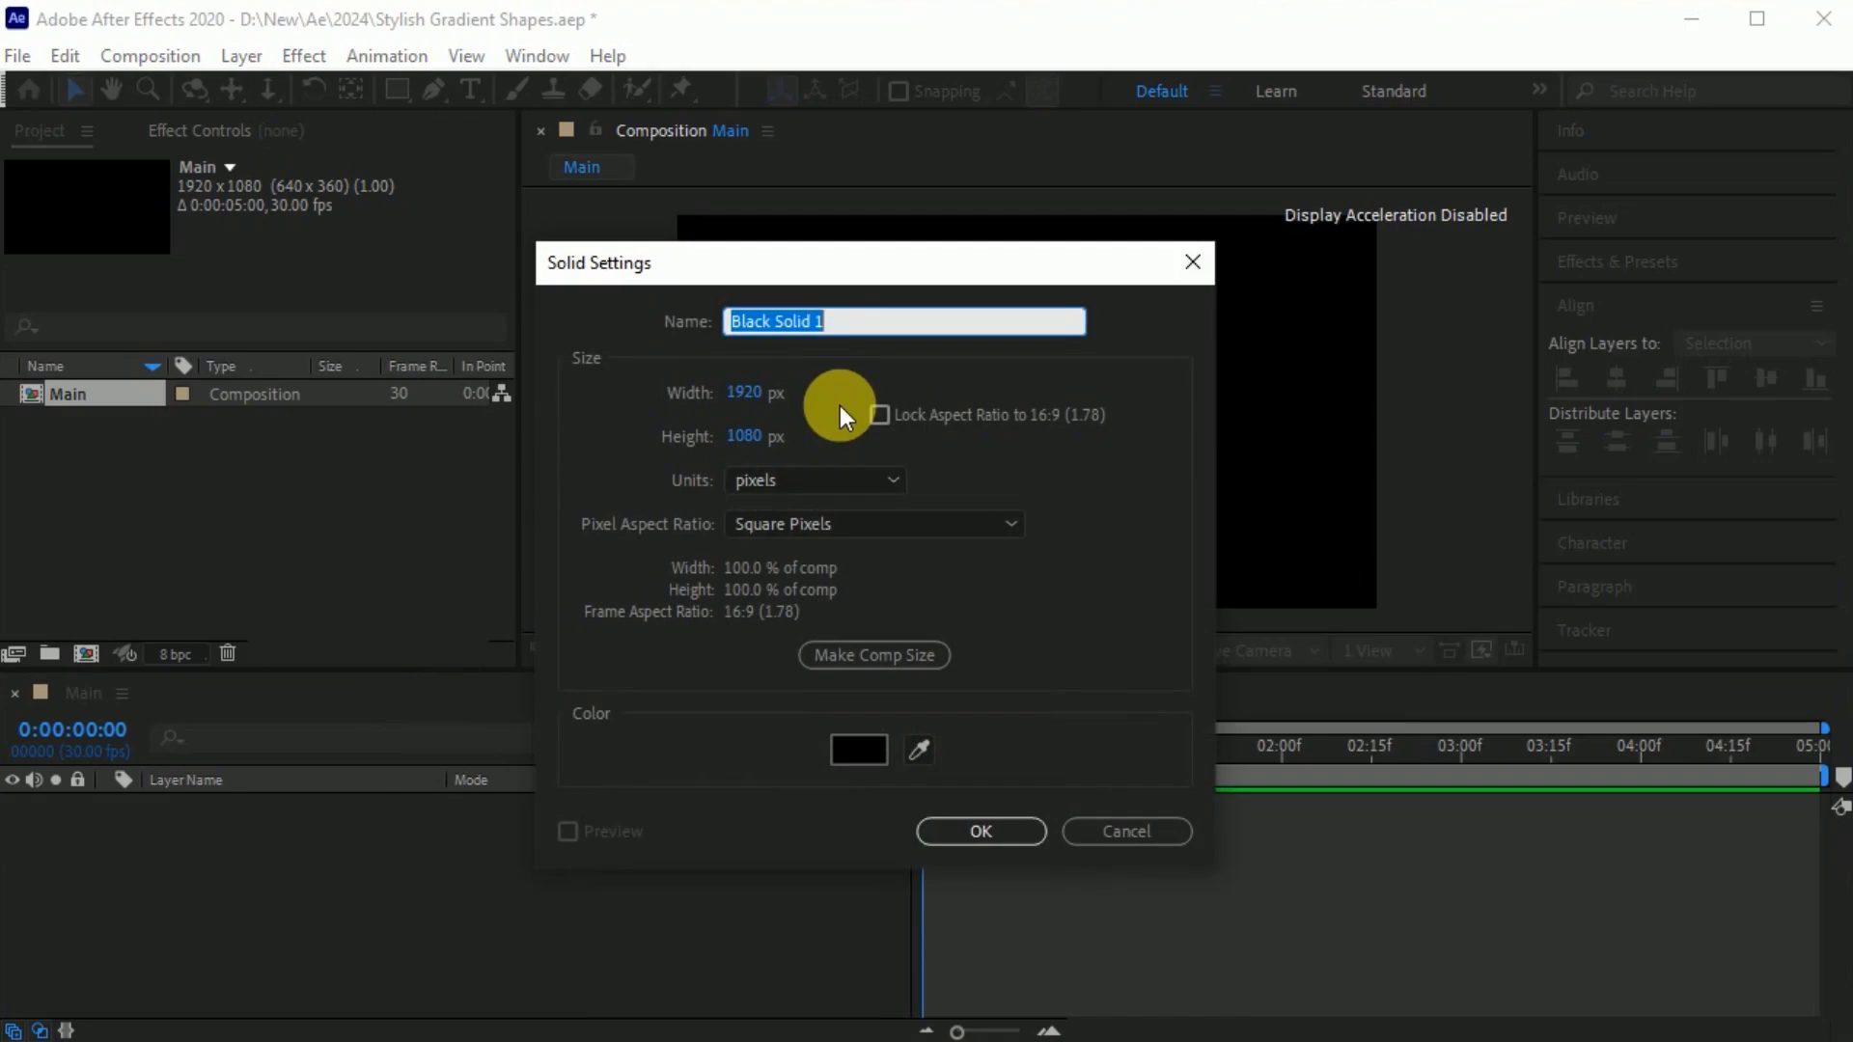
Create a full-size 1920 × 1080 px black solid named Bg as the background of the Main composition.
{"action": "type", "text": "g"}
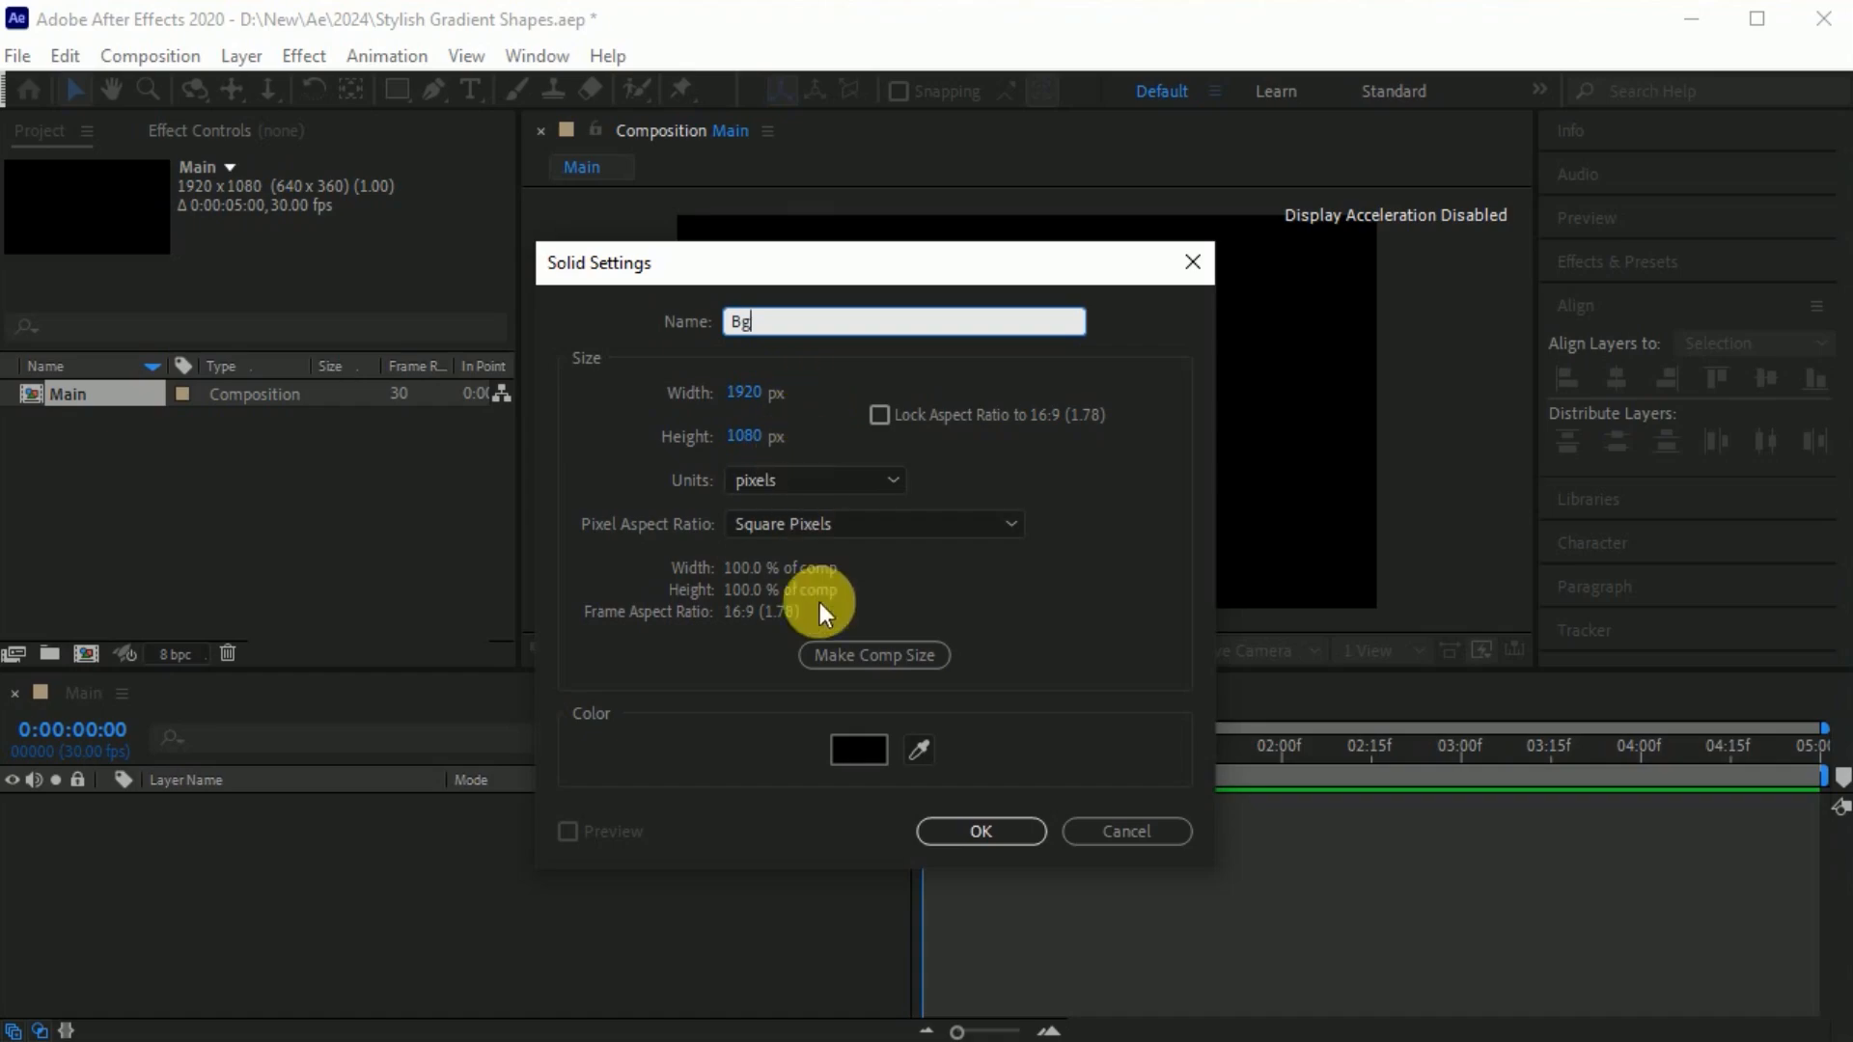
{"action": "left_click", "coordinate": [980, 831]}
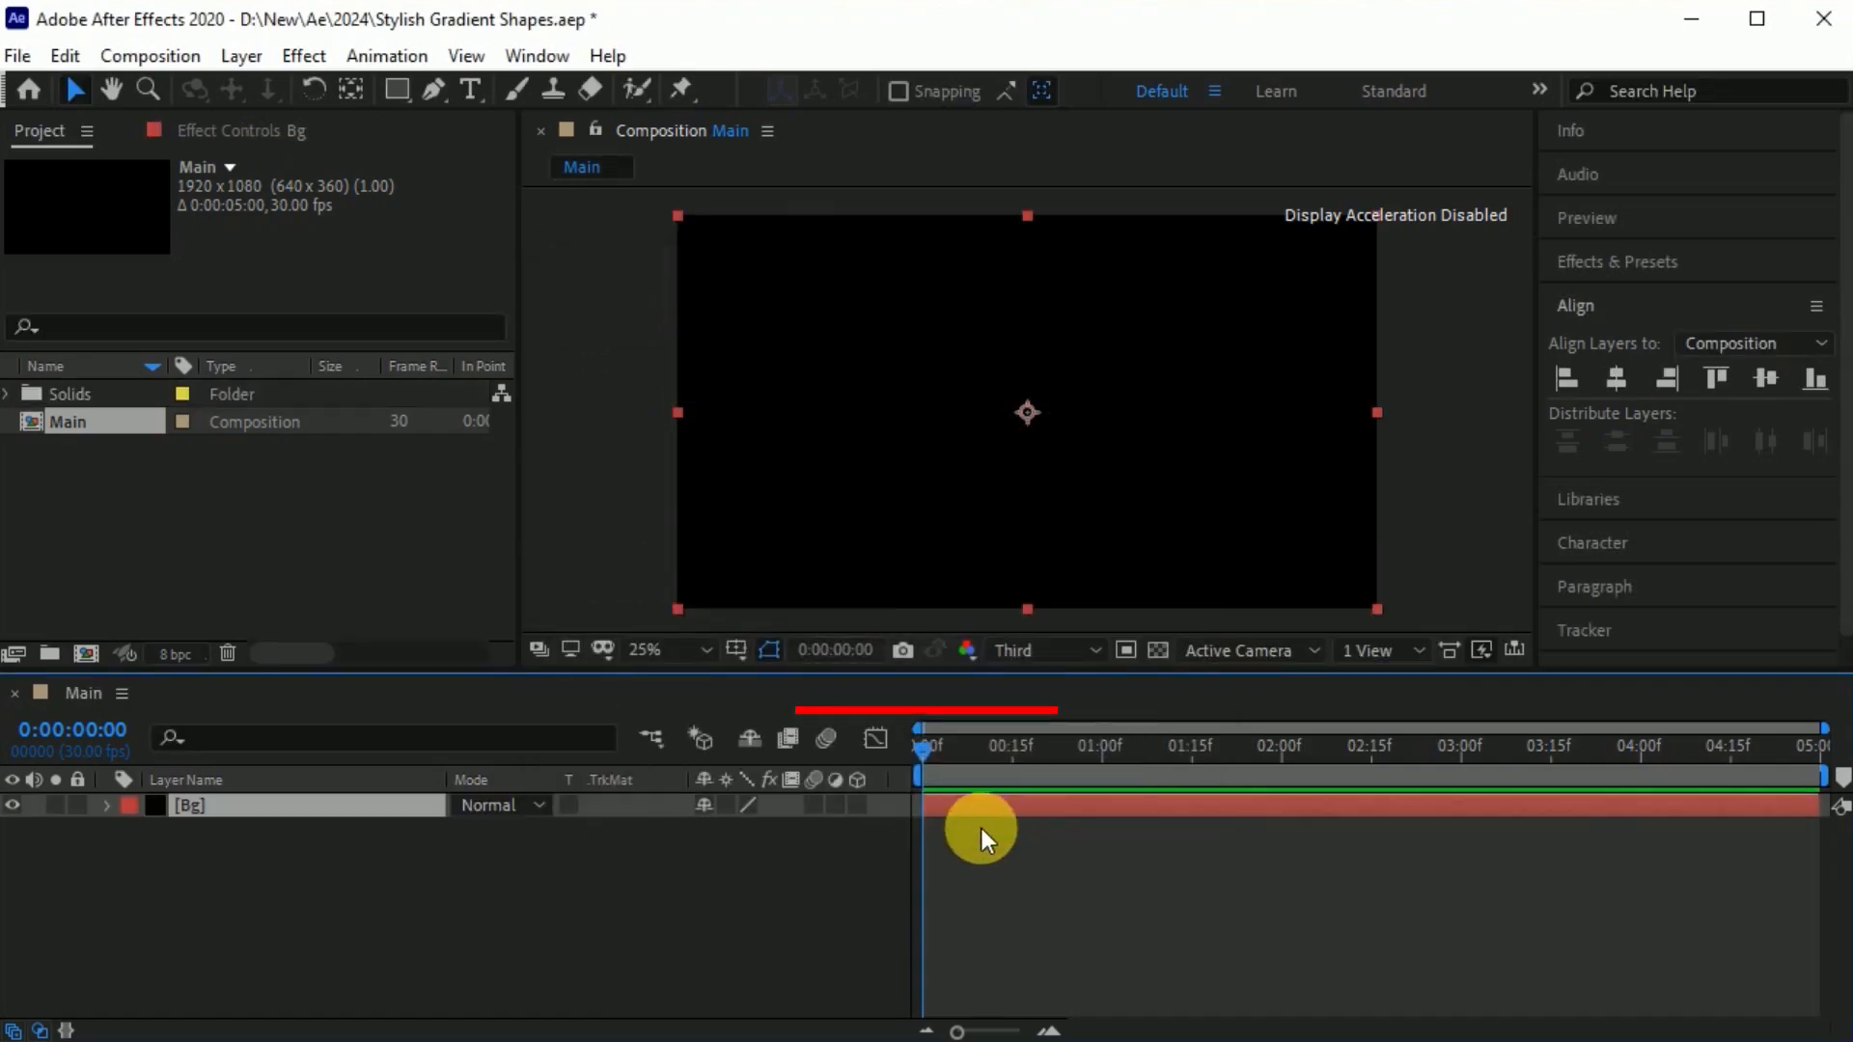
{"action": "left_click", "coordinate": [529, 880]}
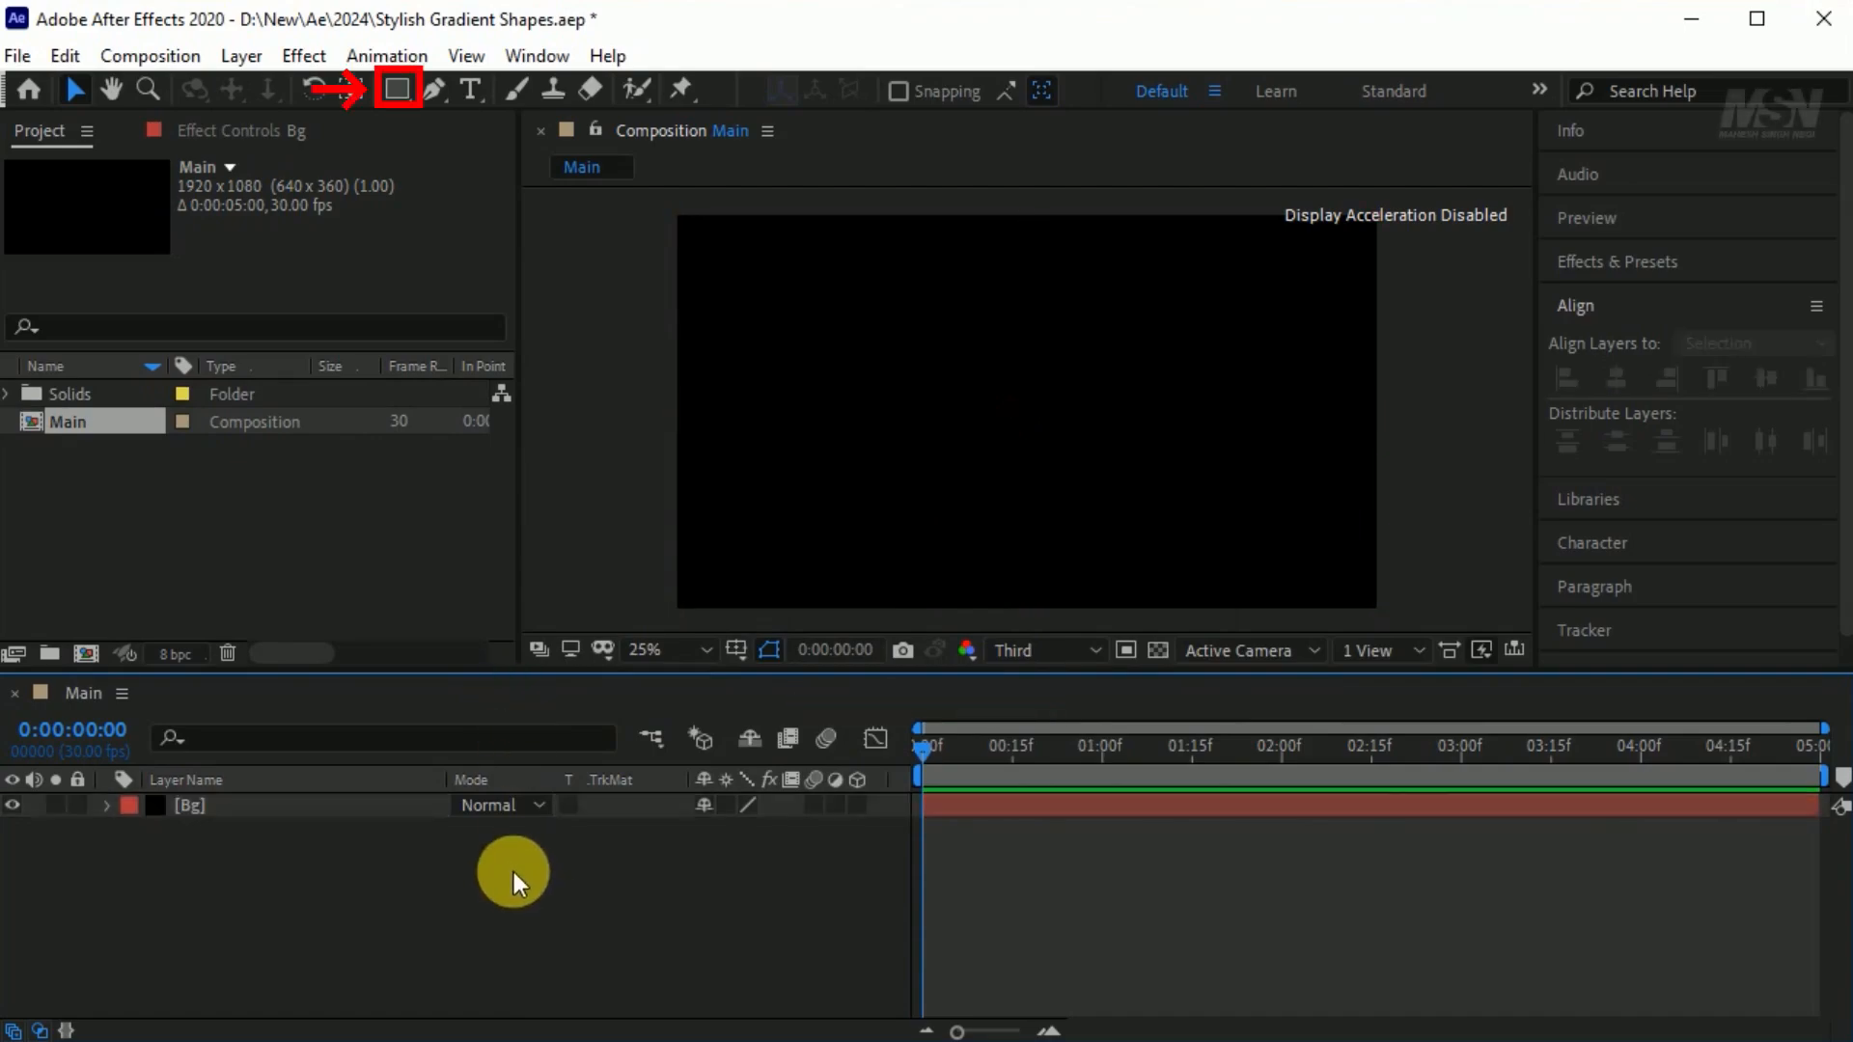
Draw a circle with the Ellipse tool near the centre of the composition on its own shape layer.
{"action": "left_click", "coordinate": [404, 101], "text": "alt"}
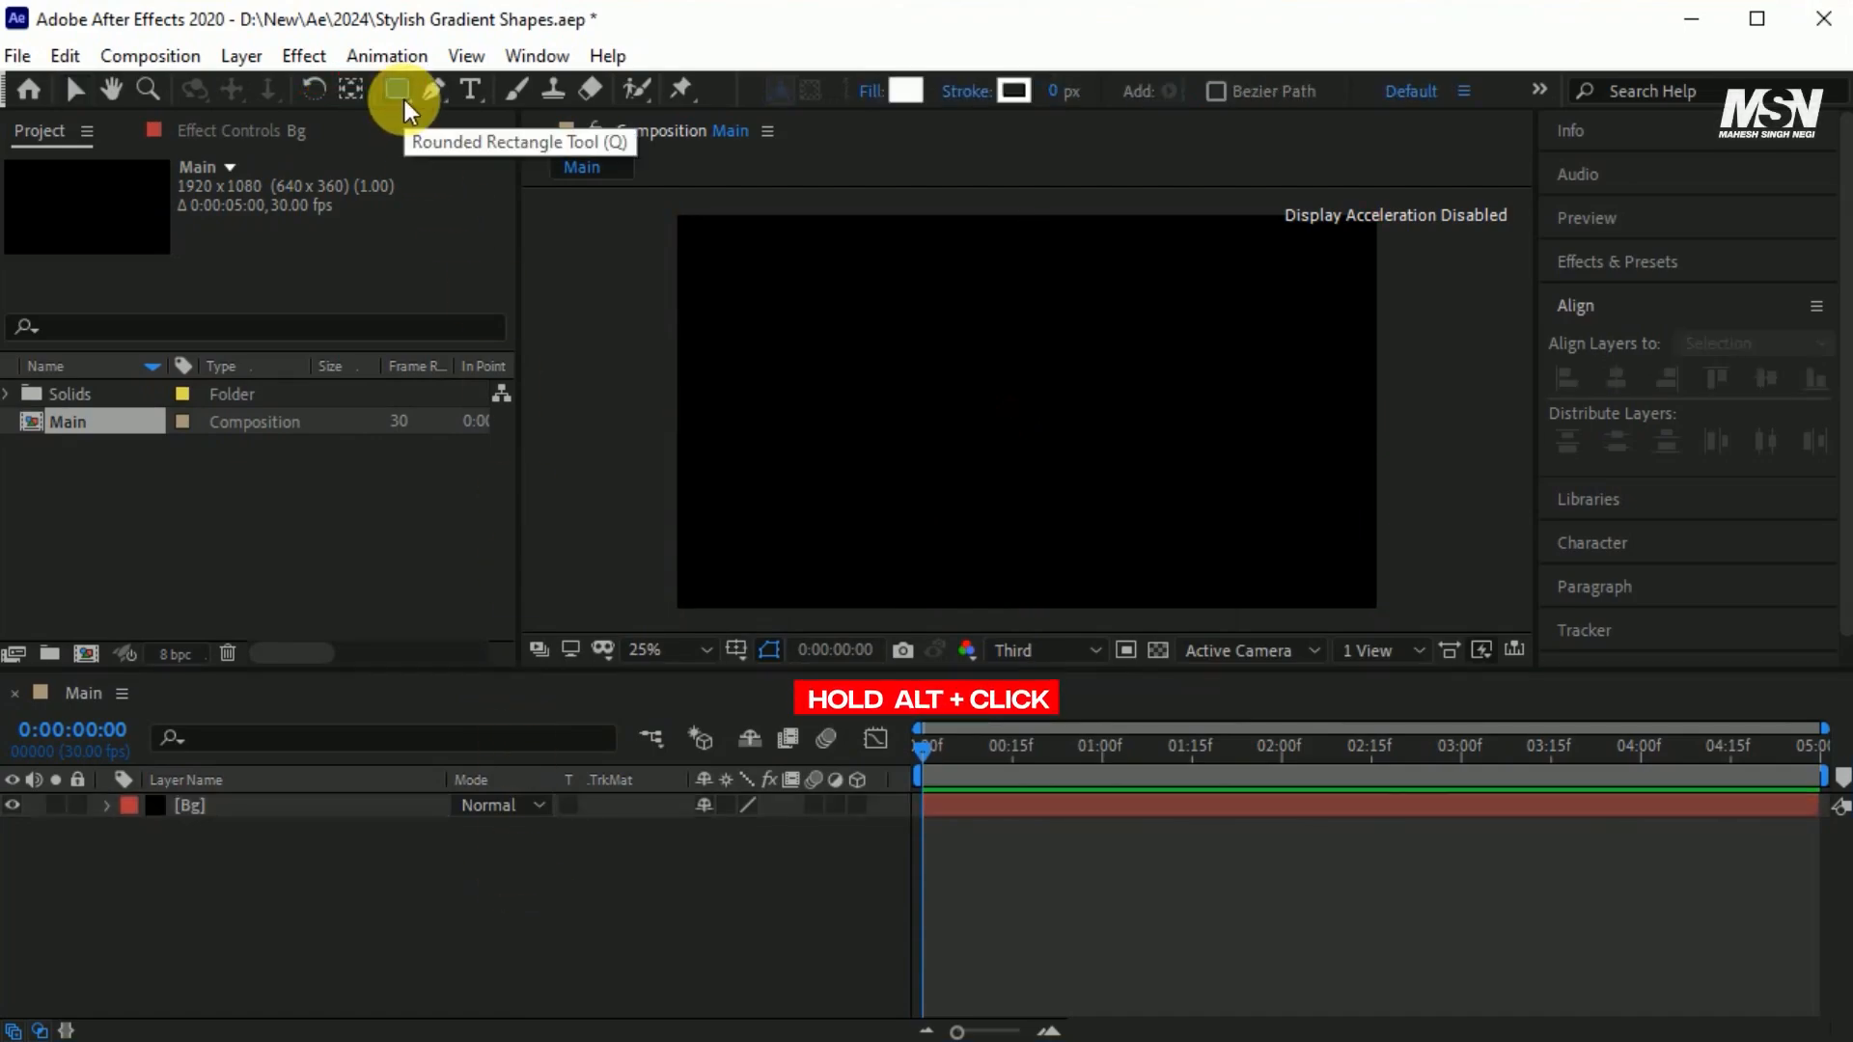
{"action": "left_click", "coordinate": [404, 100], "text": "alt"}
{"action": "left_click_drag", "start_coordinate": [987, 375], "coordinate": [1104, 491]}
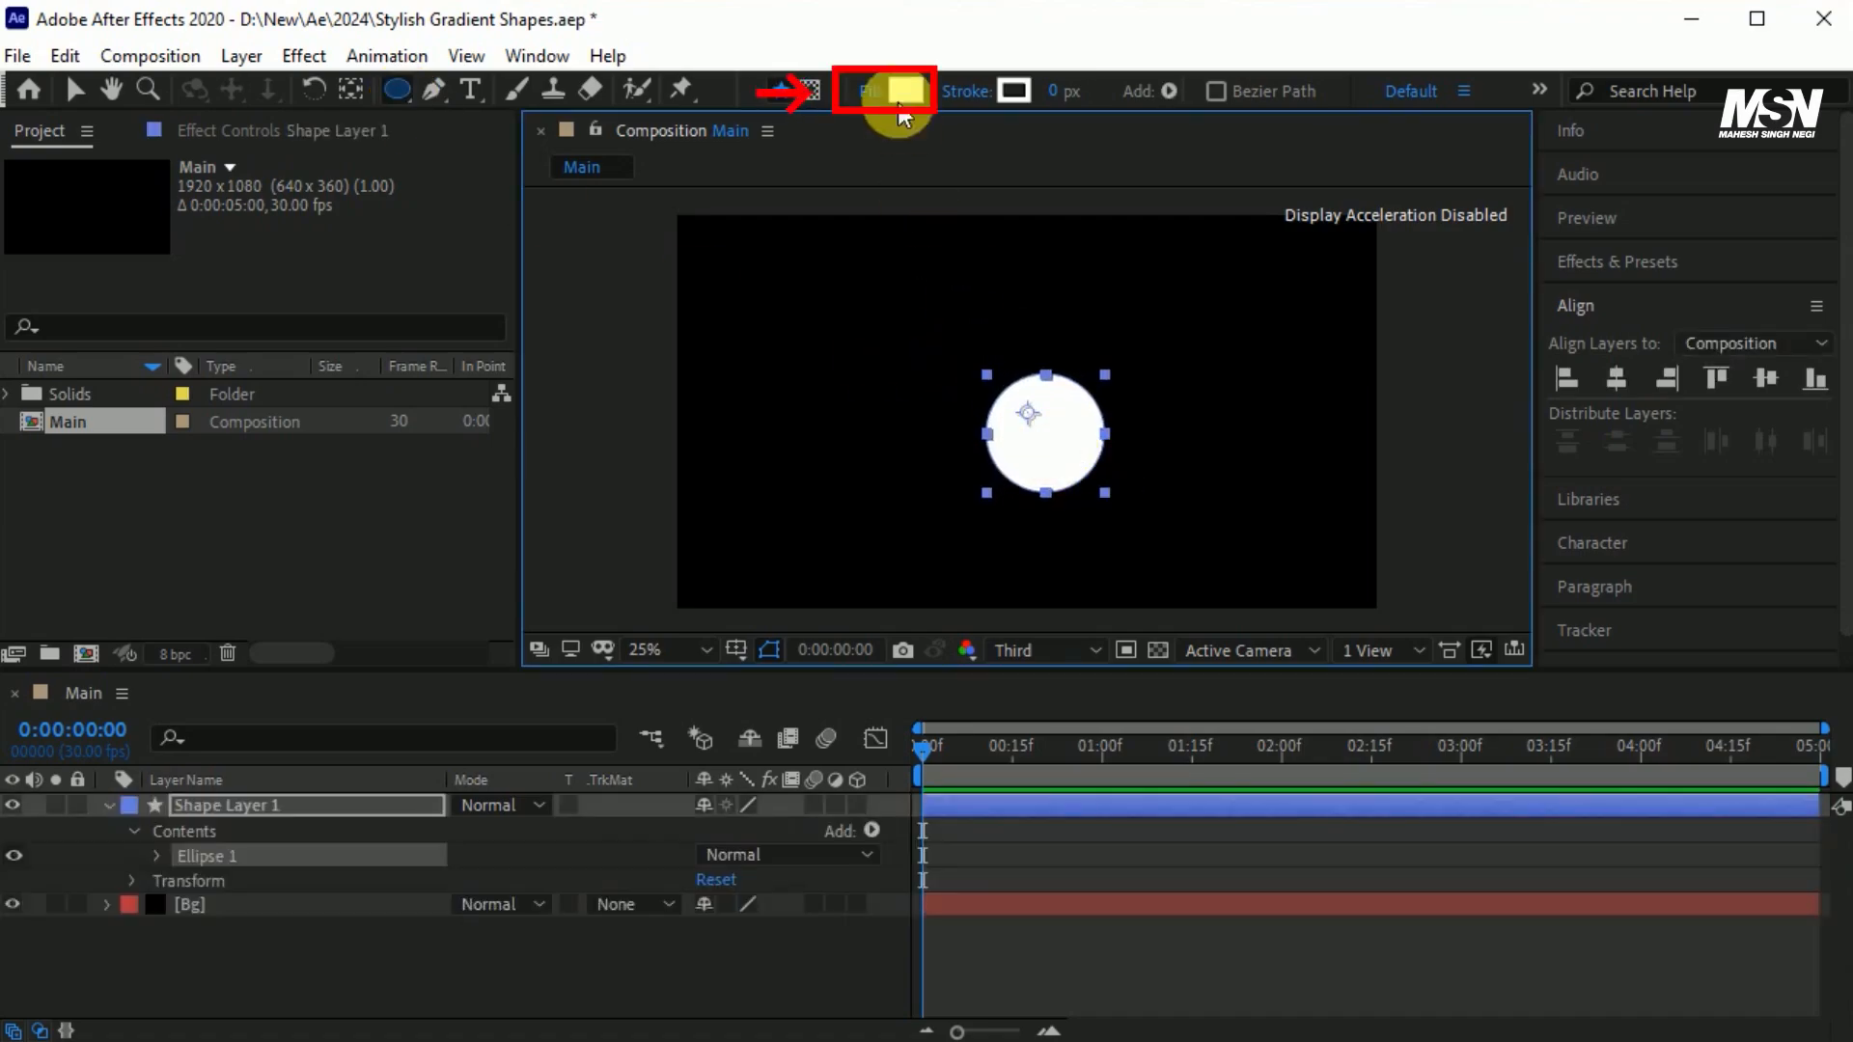
Turn the circle into a ring by setting its fill to none and its white stroke width to 50 px.
{"action": "left_click", "coordinate": [872, 91]}
{"action": "left_click", "coordinate": [786, 324]}
{"action": "left_click", "coordinate": [878, 496]}
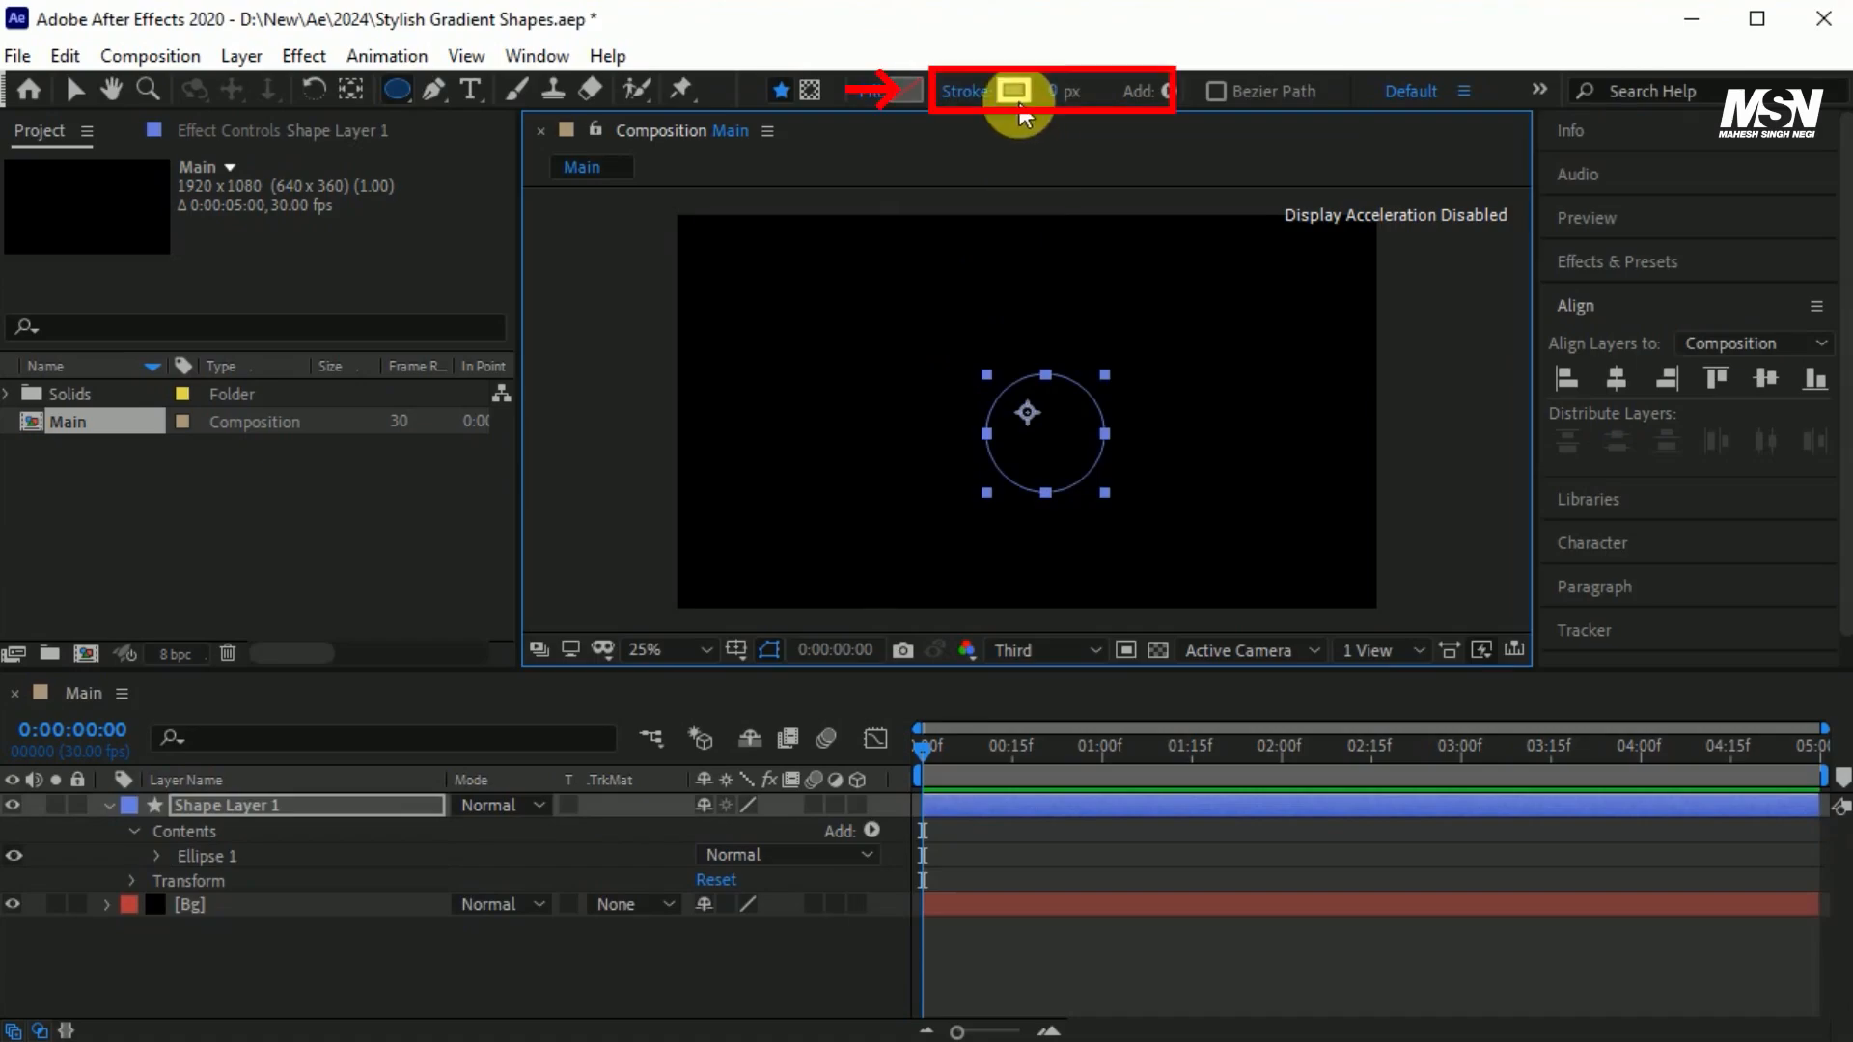
{"action": "left_click", "coordinate": [1054, 91]}
{"action": "type", "text": "50"}
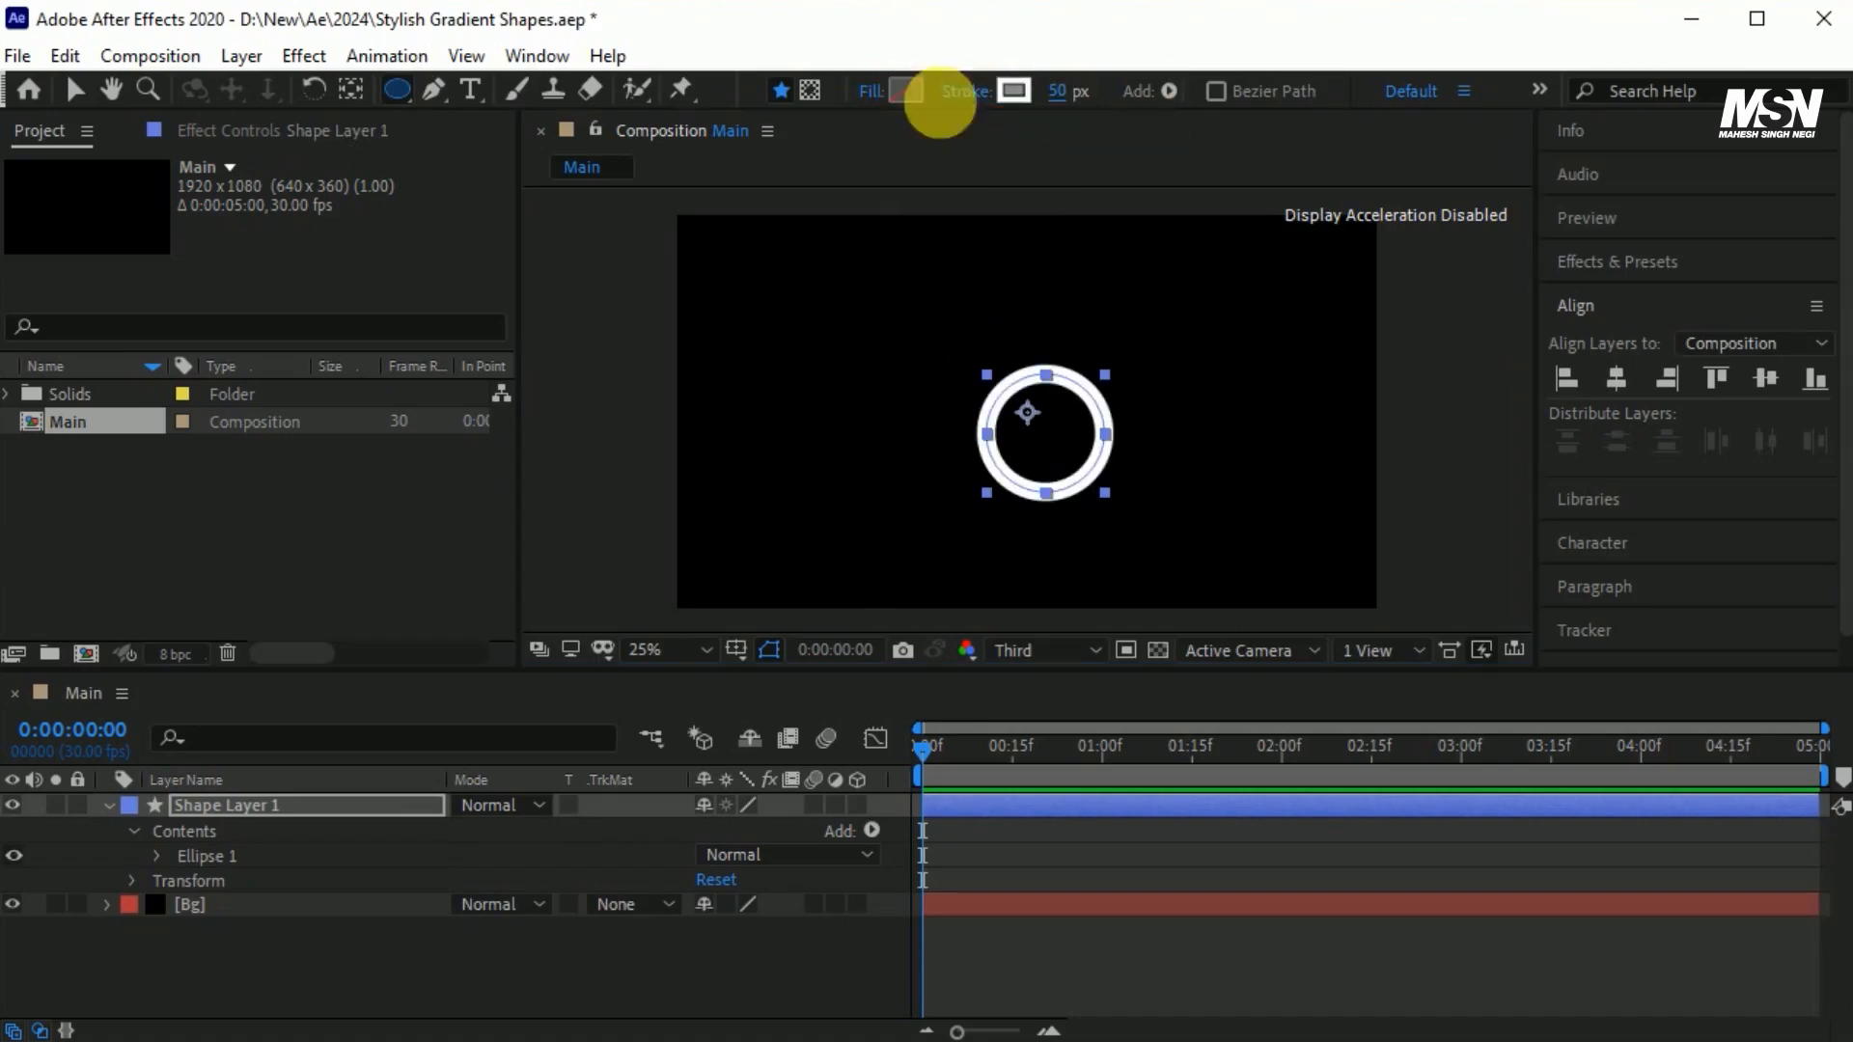
Centre the anchor point within the ring and align the layer horizontally and vertically to the composition's centre.
{"action": "left_click", "coordinate": [350, 88]}
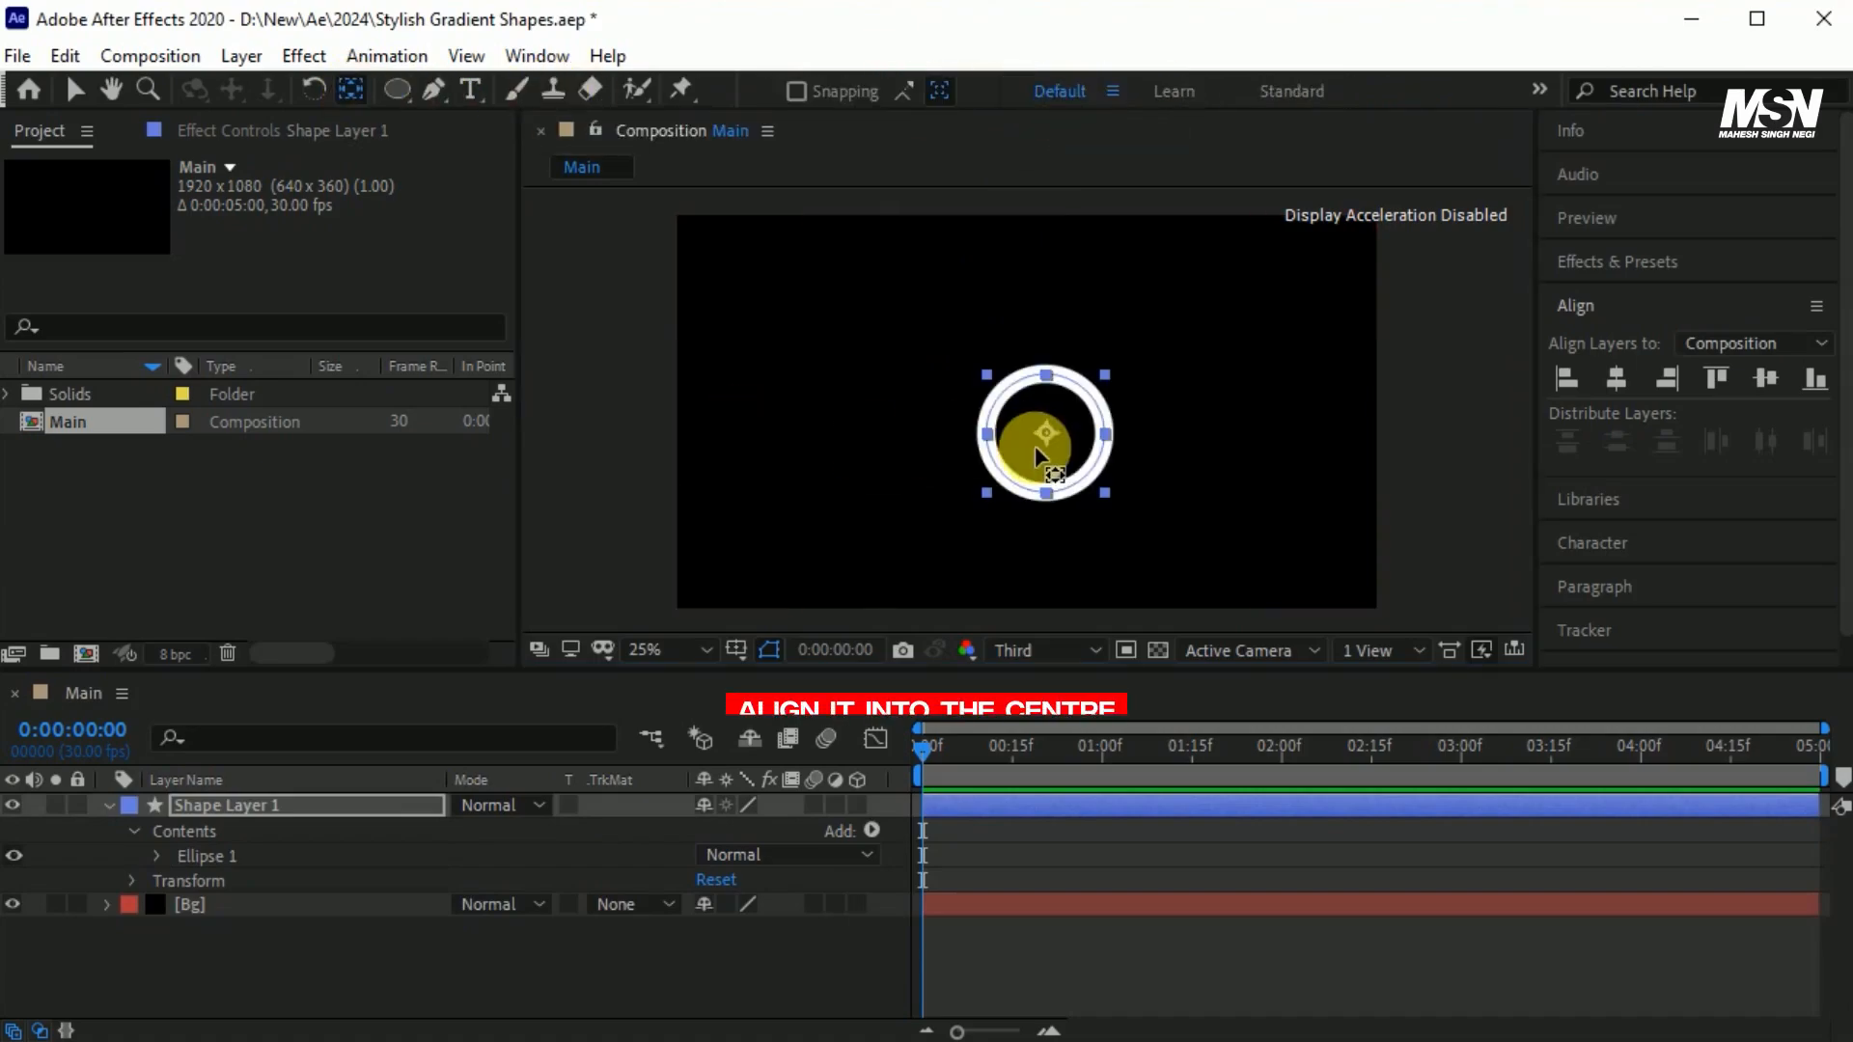
{"action": "left_click", "coordinate": [1617, 379]}
{"action": "left_click", "coordinate": [1766, 379]}
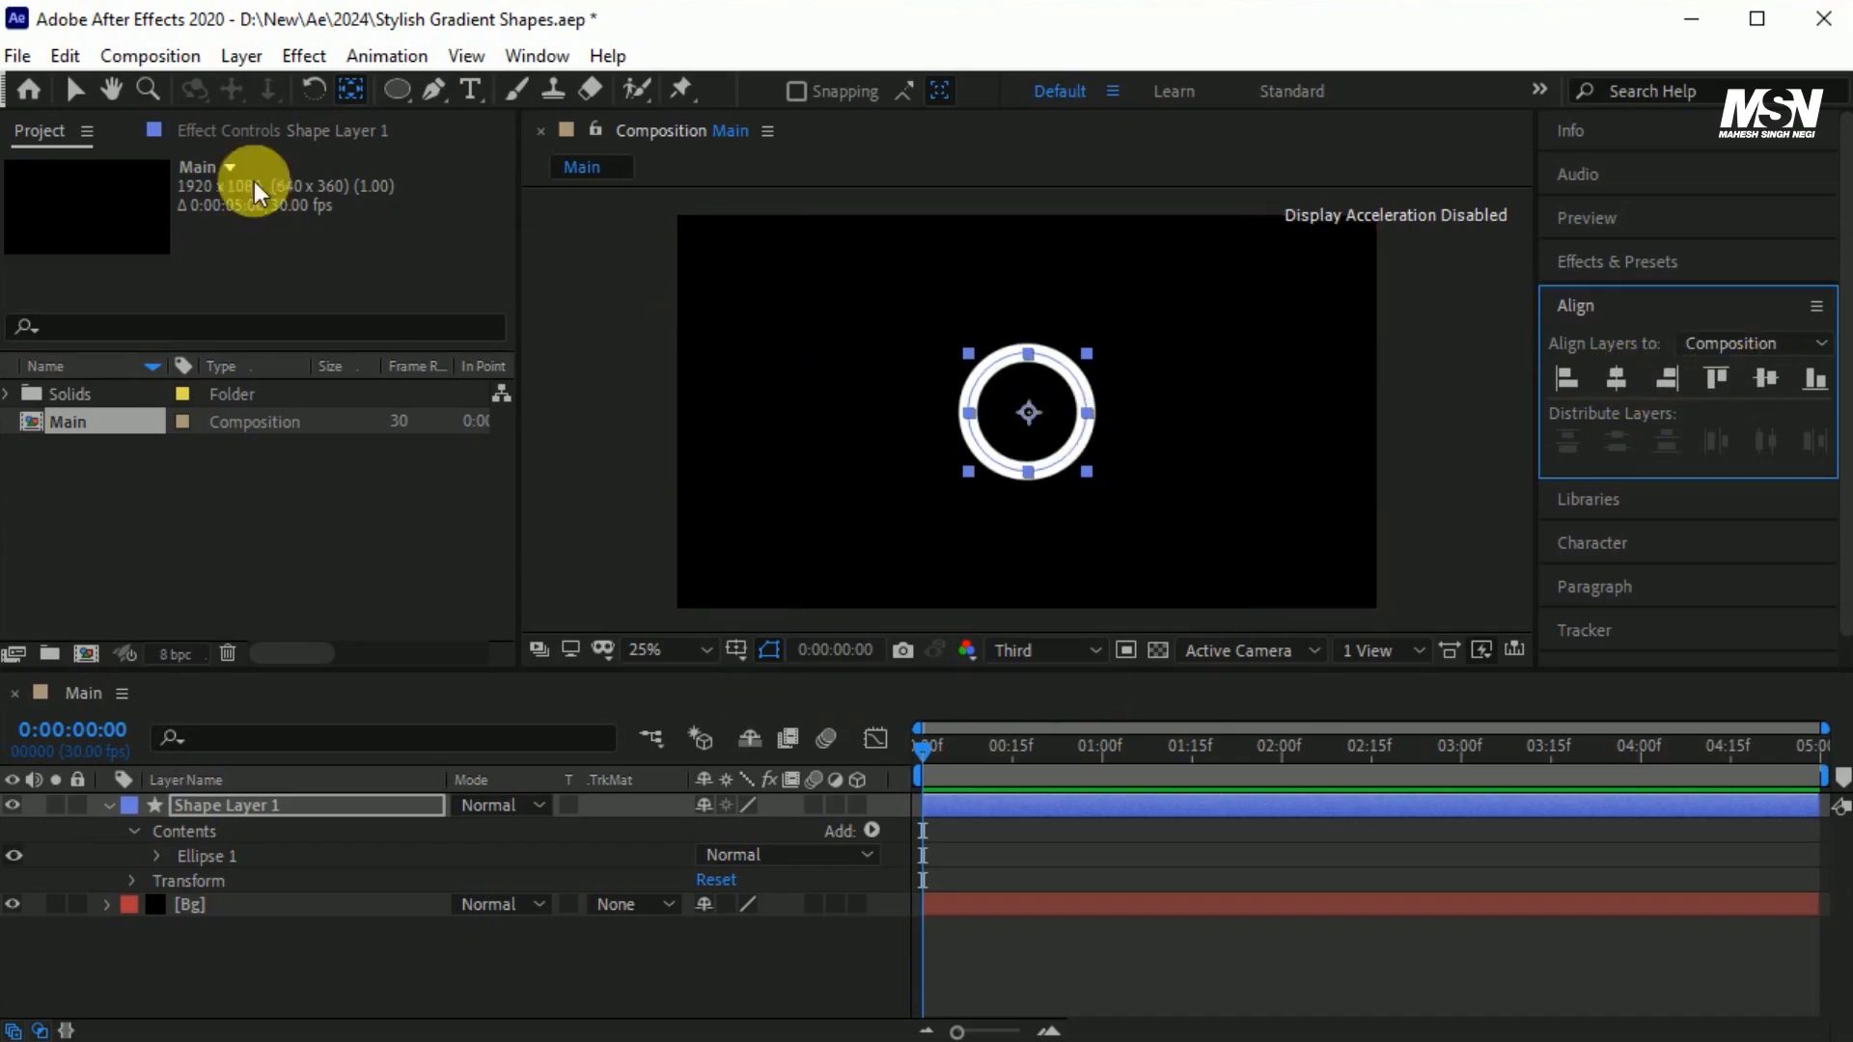
{"action": "left_click", "coordinate": [77, 91]}
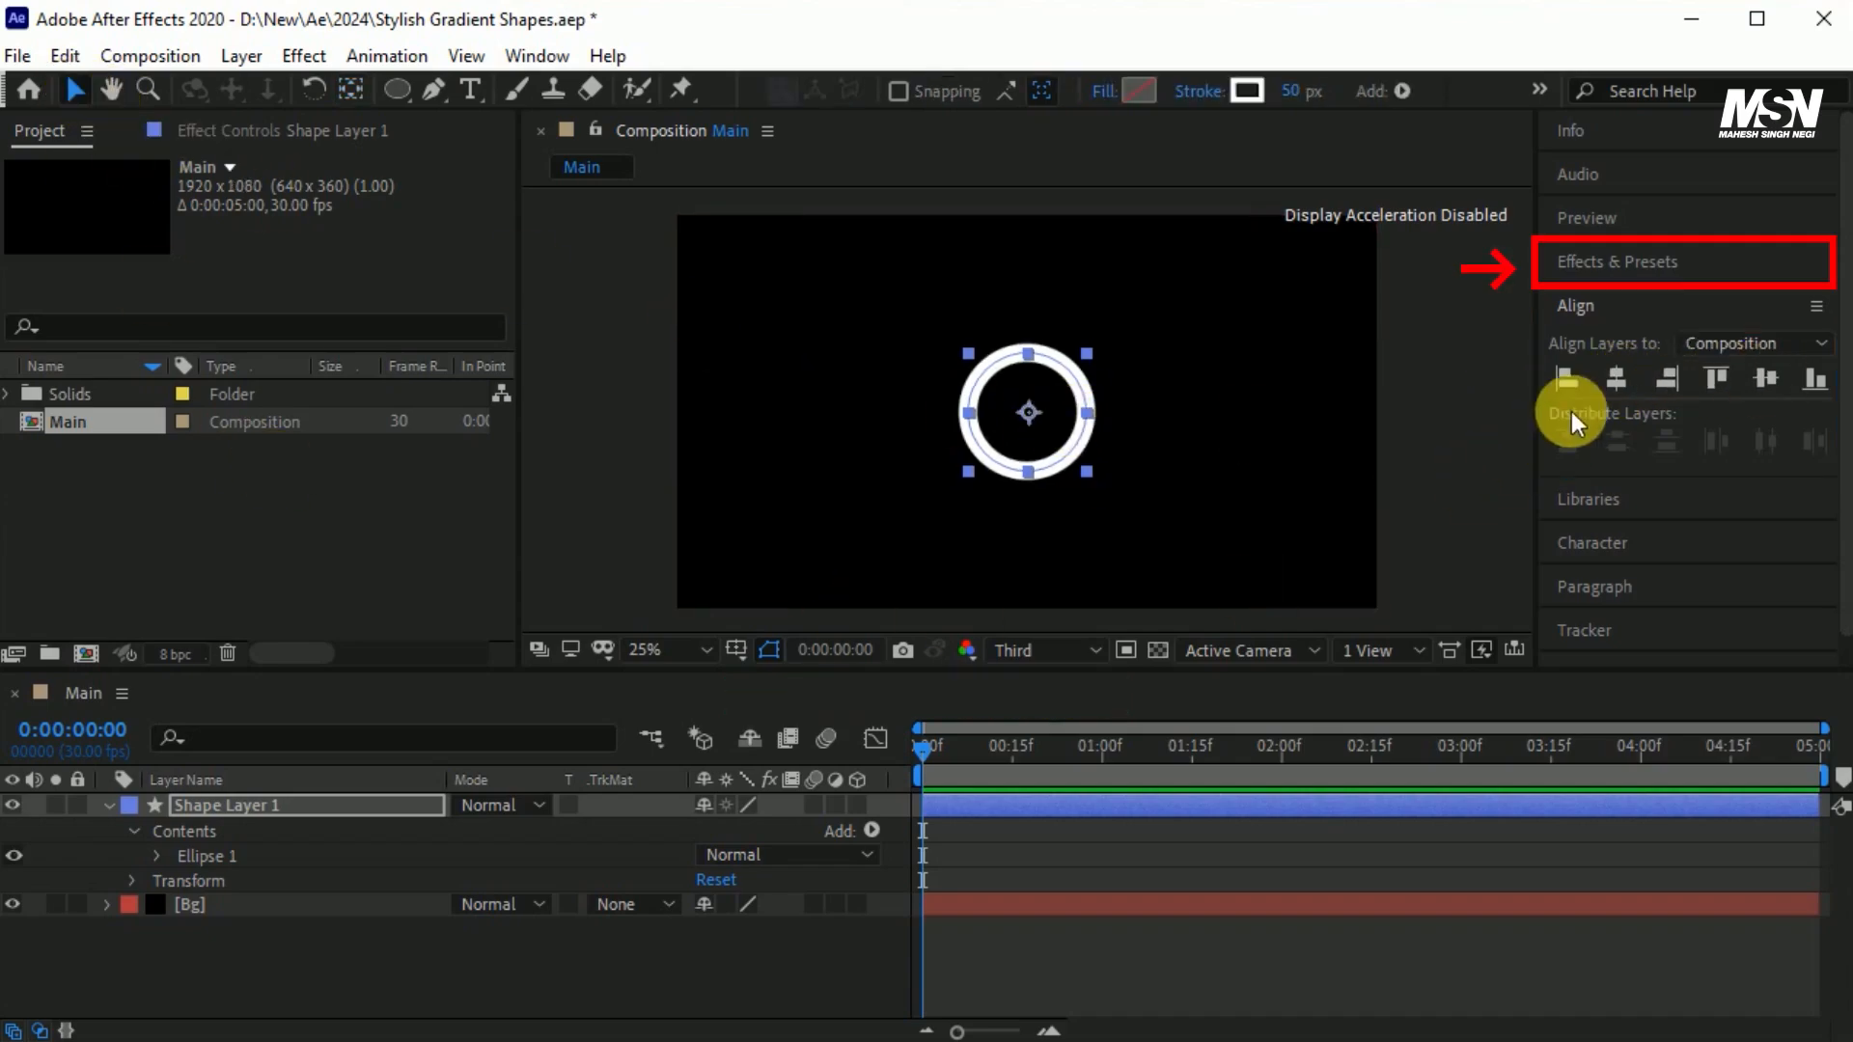
Find the 4-Color Gradient effect and apply it to the ring.
{"action": "left_click", "coordinate": [1662, 256]}
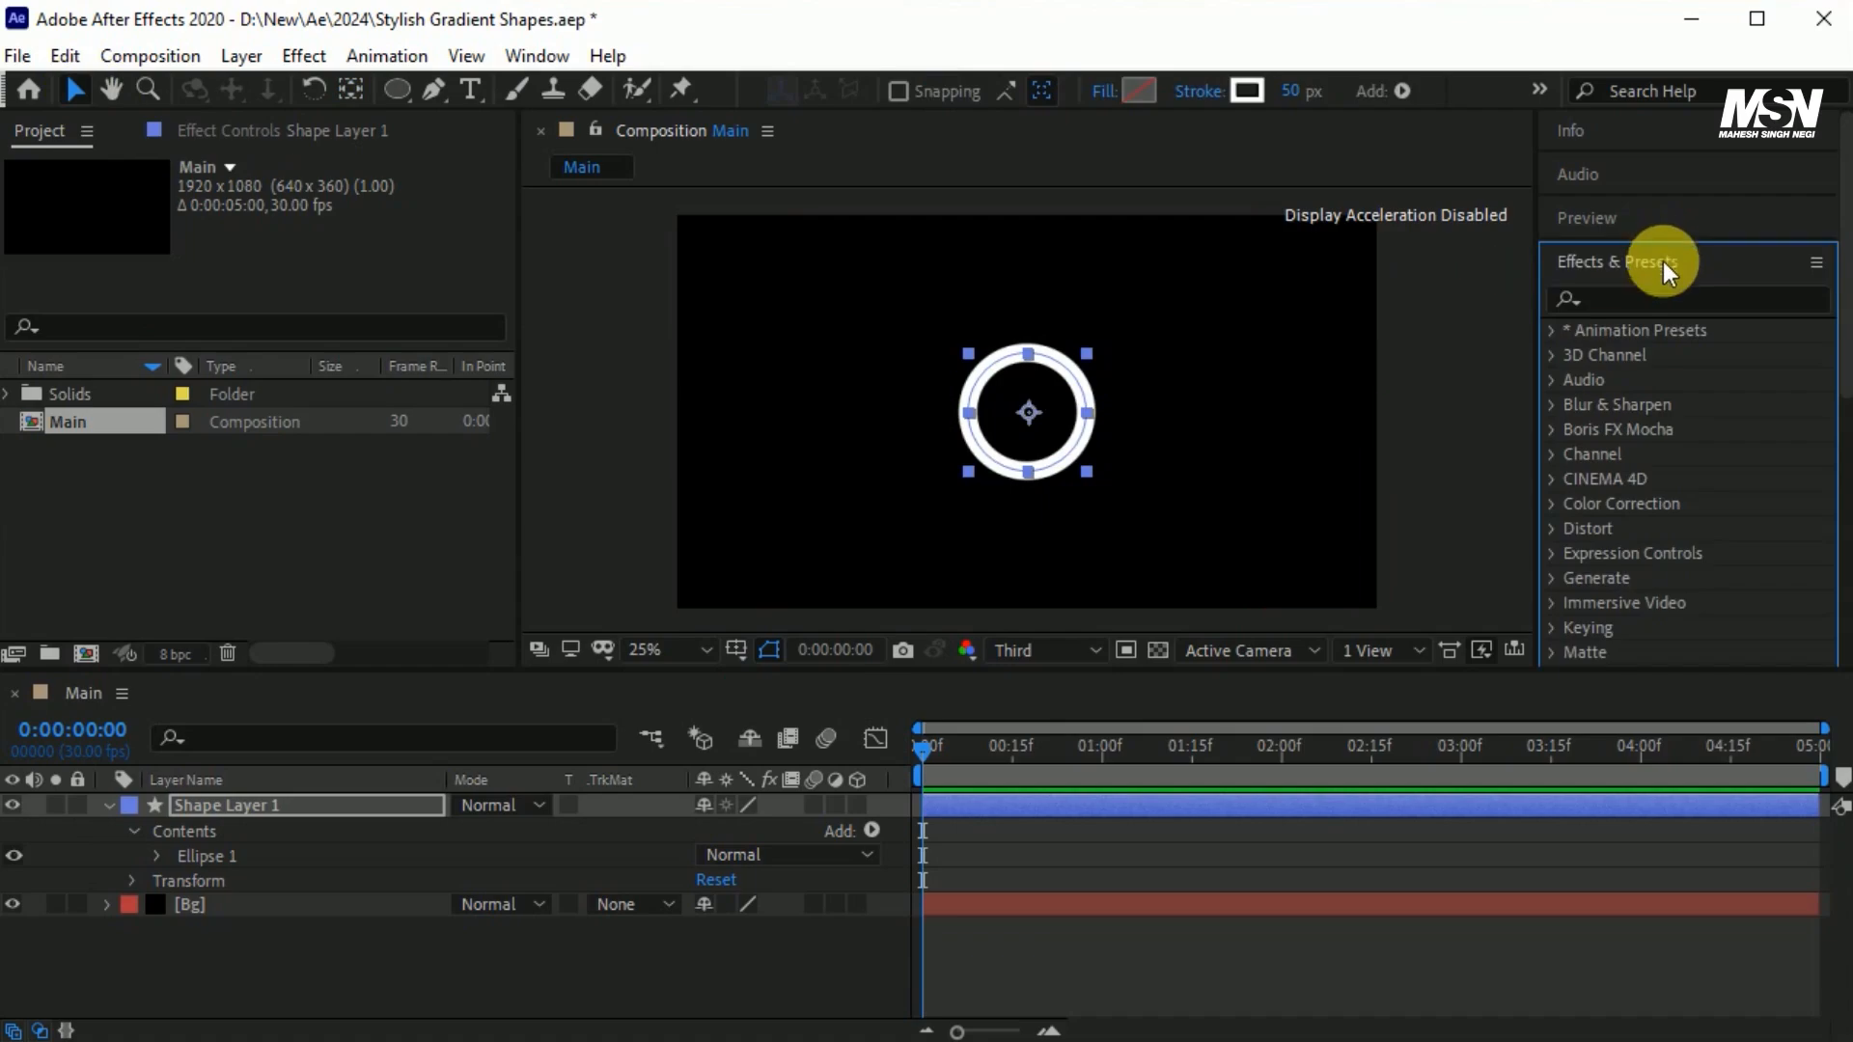
{"action": "left_click", "coordinate": [1661, 309]}
{"action": "type", "text": "4-"}
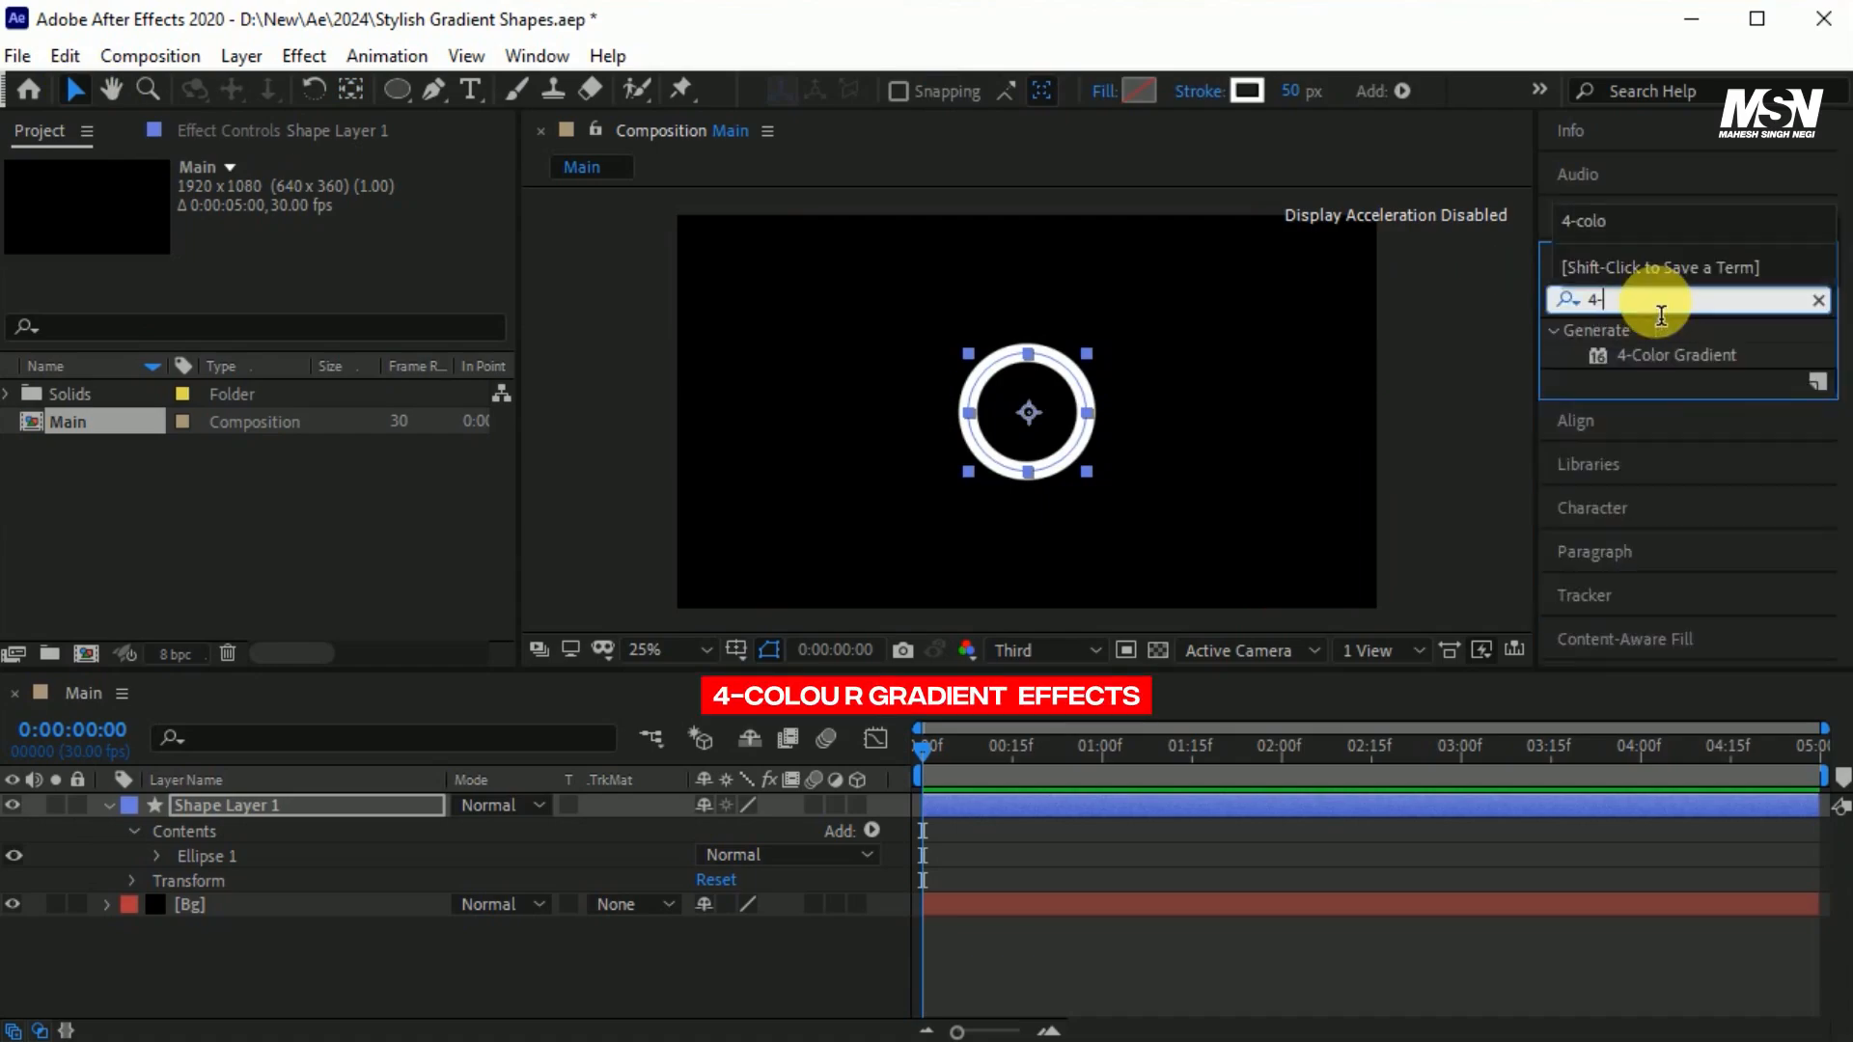
{"action": "type", "text": "colo"}
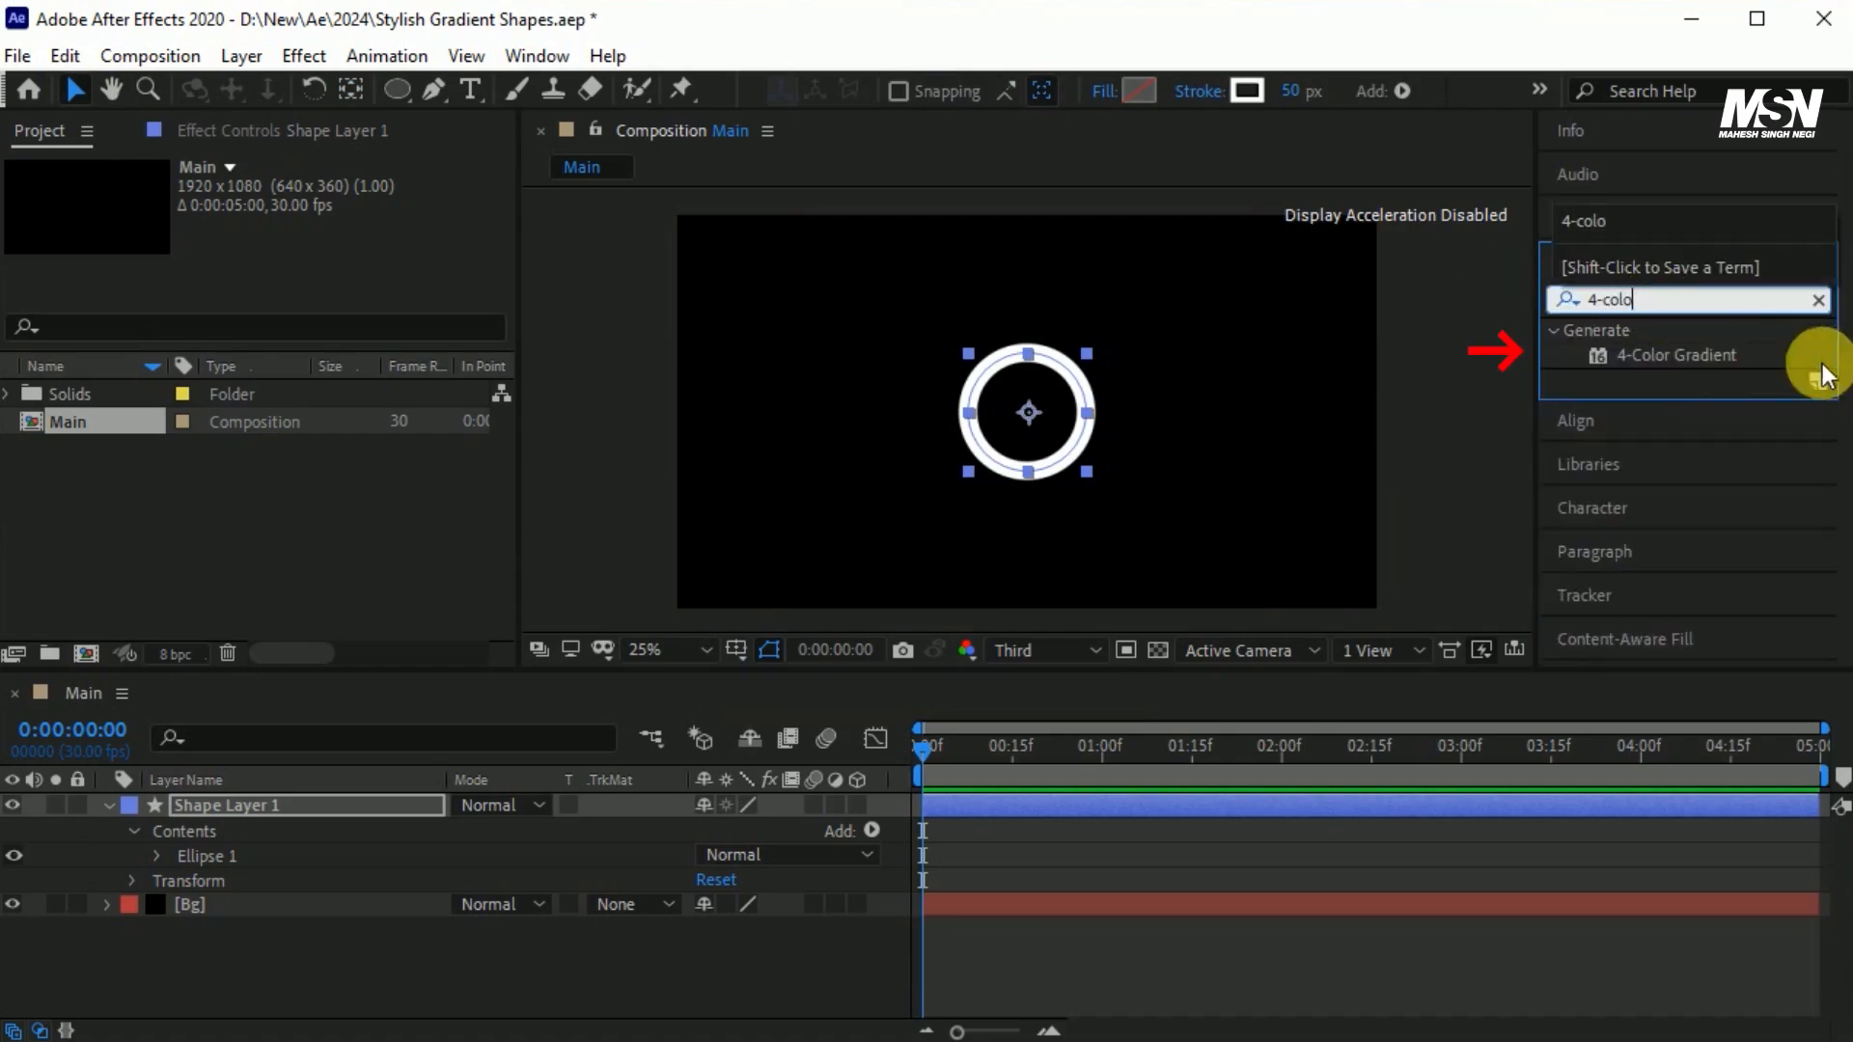
{"action": "left_click_drag", "start_coordinate": [1688, 357], "coordinate": [1037, 417]}
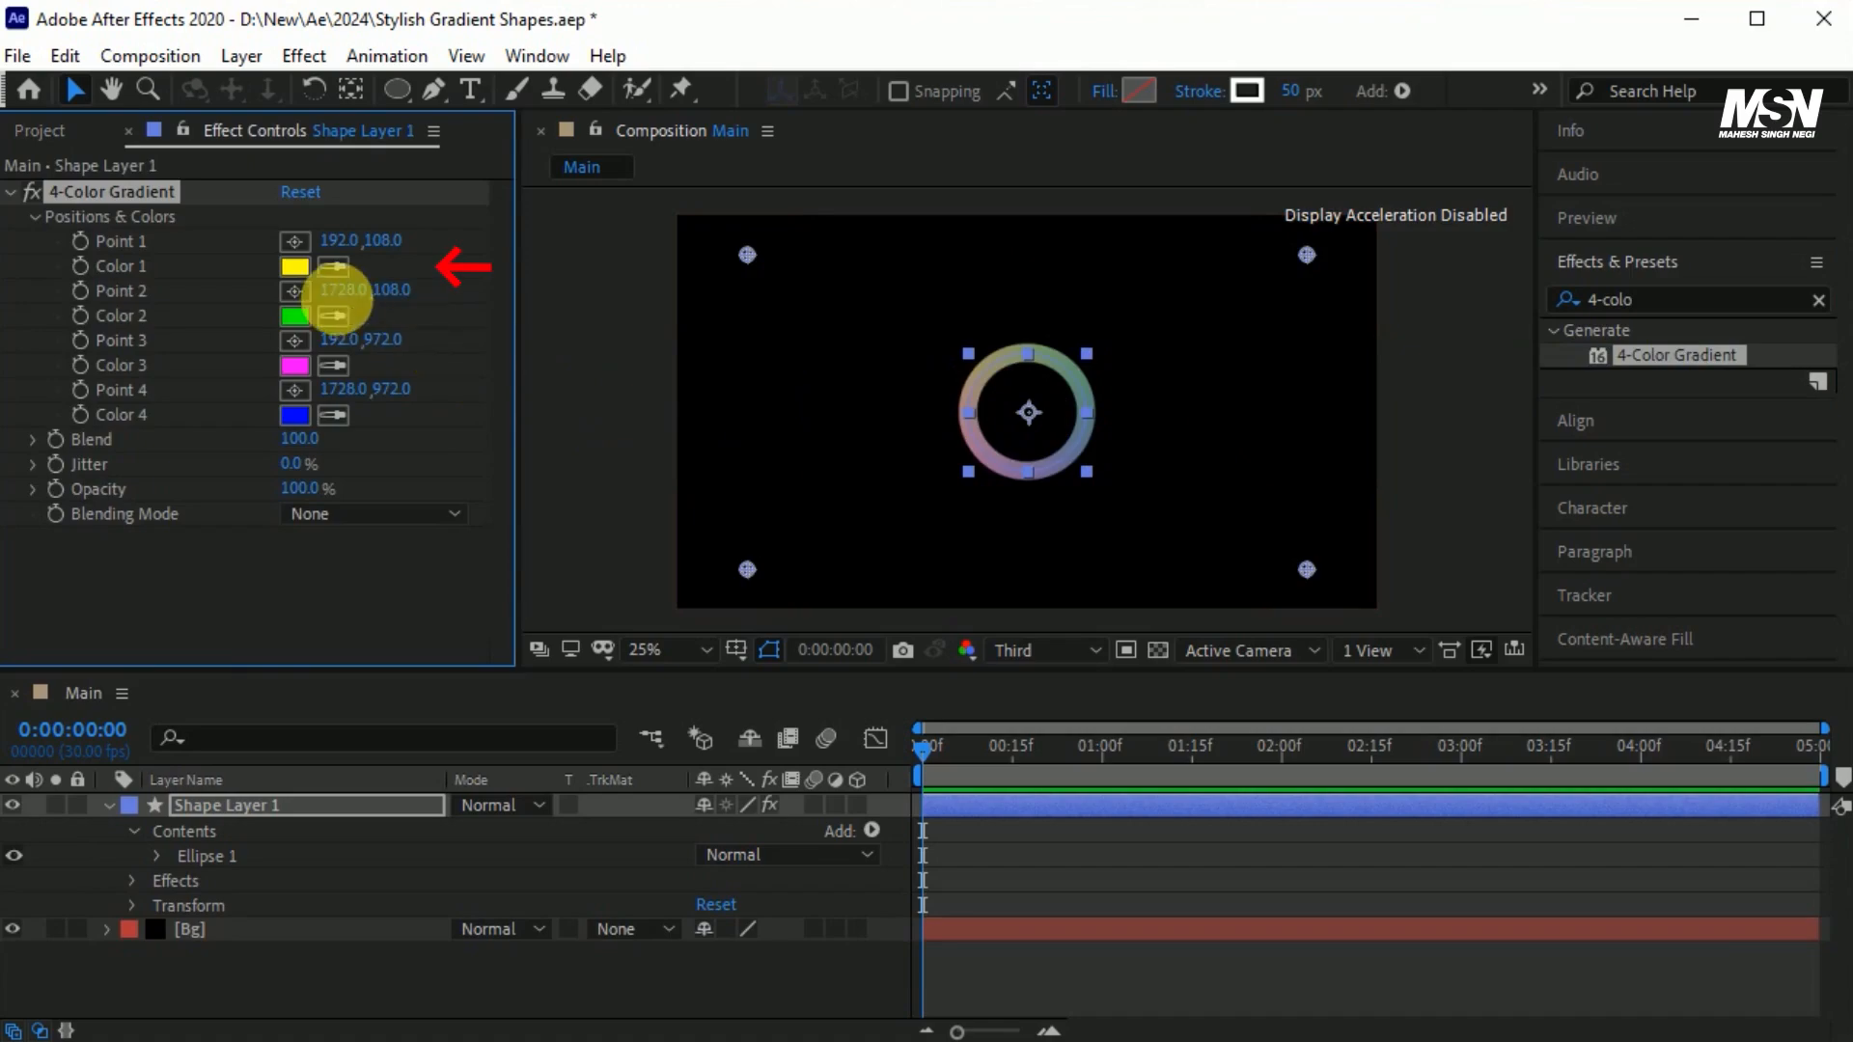
Set the gradient's Color 1 to bright green, Color 2 to pale green, Color 3 to dark green and Color 4 to medium green.
{"action": "left_click", "coordinate": [293, 268]}
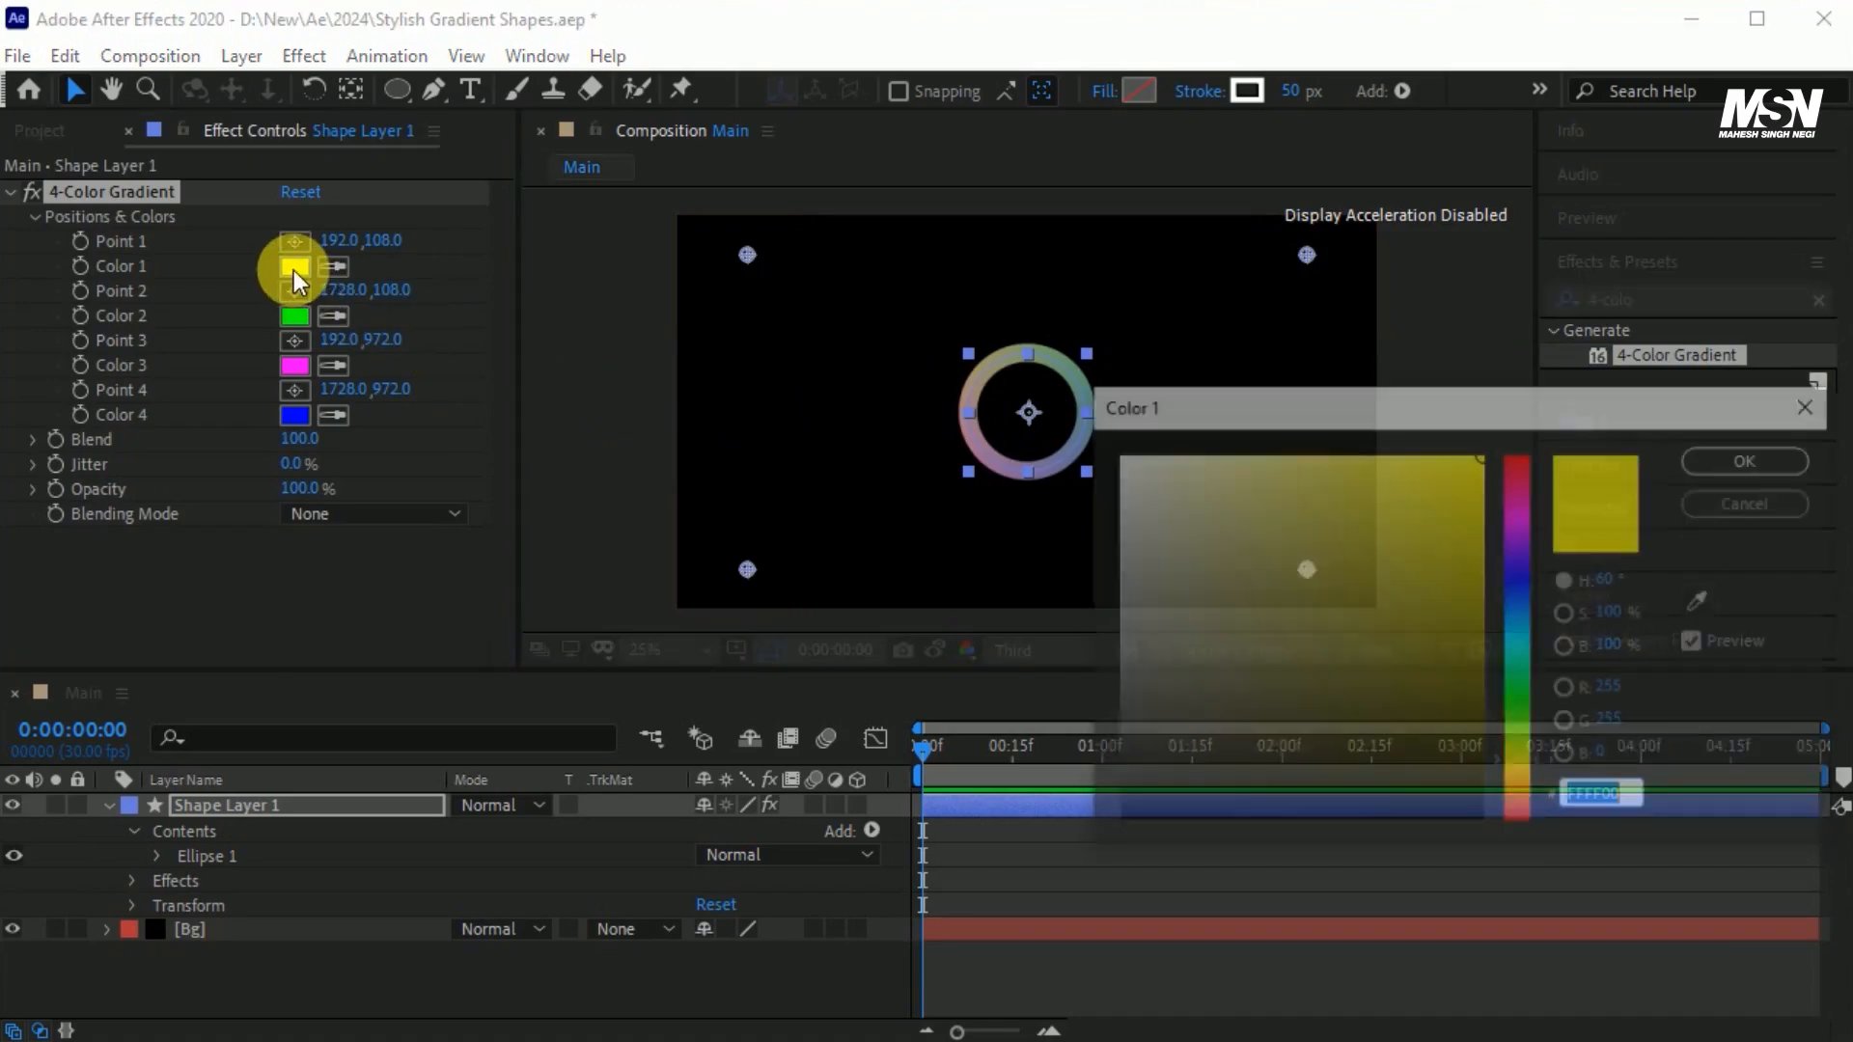
{"action": "left_click_drag", "start_coordinate": [1517, 691], "coordinate": [1526, 728]}
{"action": "left_click", "coordinate": [1724, 454]}
{"action": "left_click", "coordinate": [297, 316]}
{"action": "left_click", "coordinate": [1175, 467]}
{"action": "left_click", "coordinate": [1733, 458]}
{"action": "left_click", "coordinate": [295, 366]}
{"action": "left_click", "coordinate": [1474, 656]}
{"action": "left_click", "coordinate": [1735, 459]}
{"action": "left_click", "coordinate": [296, 415]}
{"action": "left_click_drag", "start_coordinate": [1477, 632], "coordinate": [1455, 579]}
{"action": "left_click", "coordinate": [1735, 458]}
Arrange the gradient points around the ring: Point 1 at its bottom, Point 2 near the top, Point 3 at the right, Point 4 at the upper left.
{"action": "left_click_drag", "start_coordinate": [747, 255], "coordinate": [856, 307]}
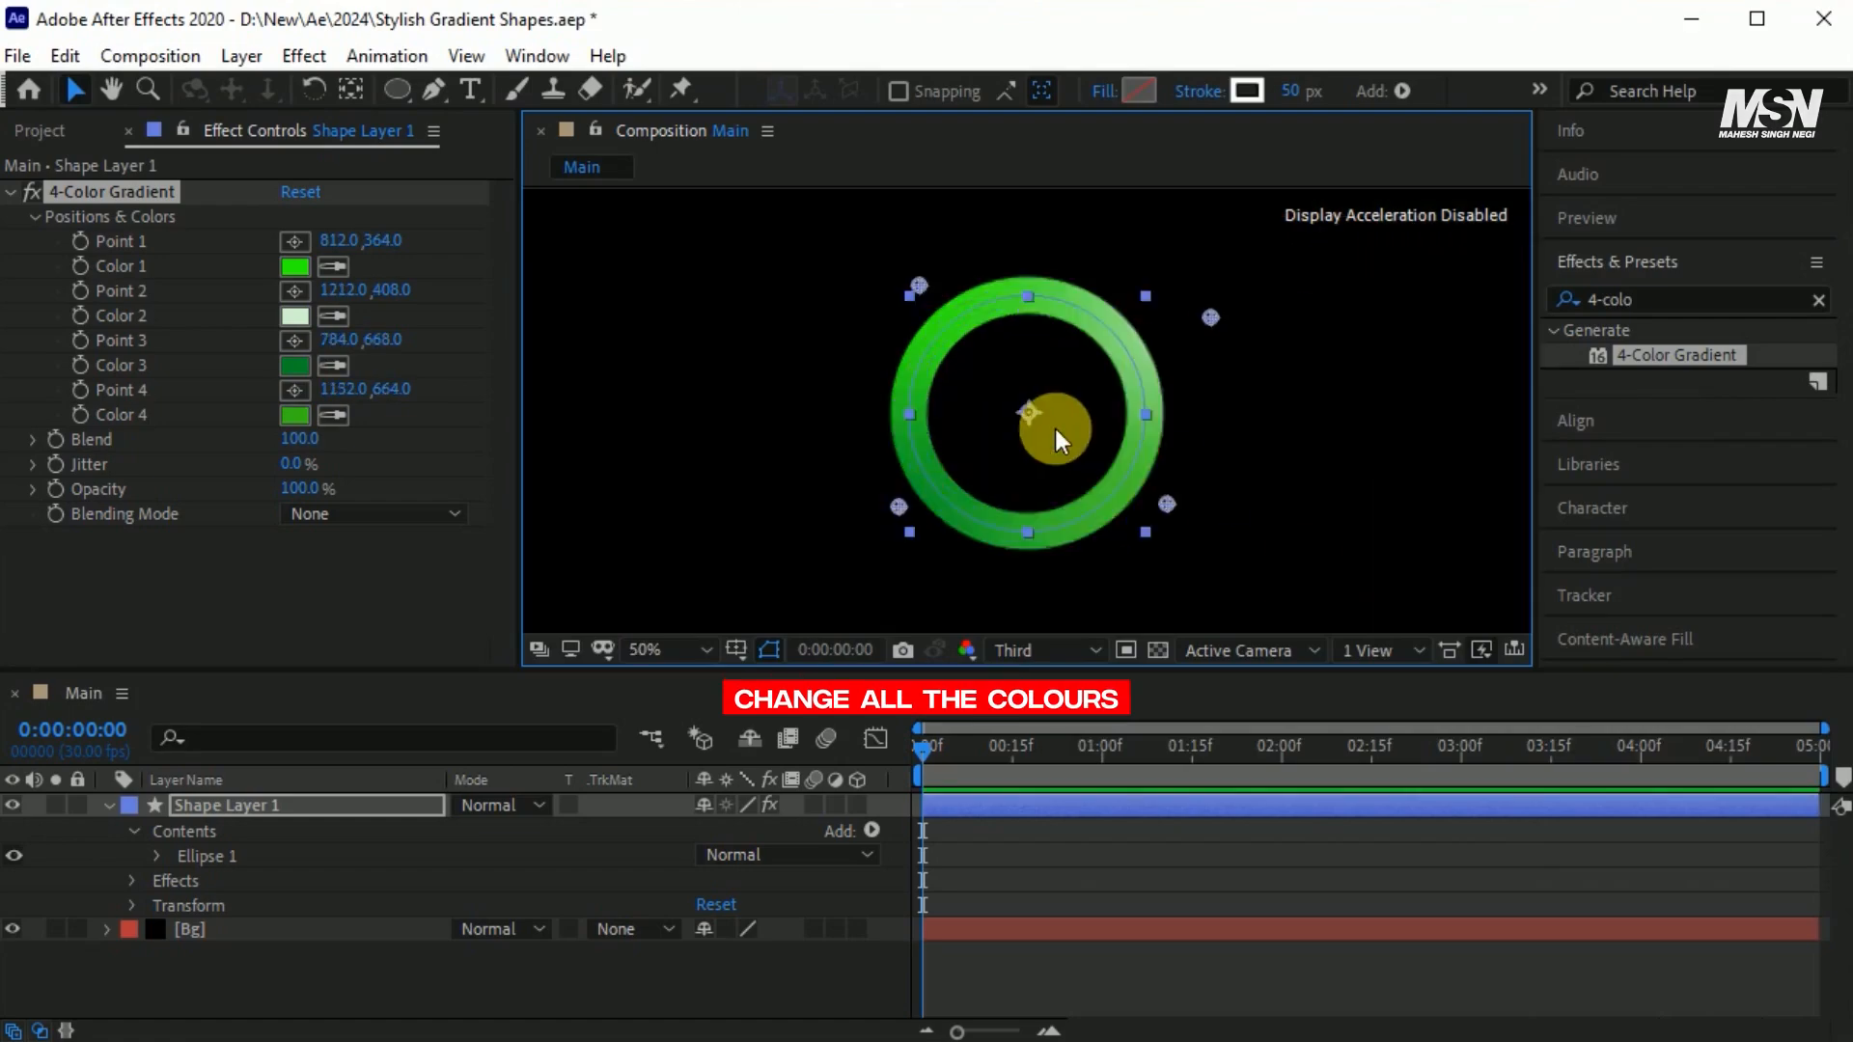
{"action": "left_click_drag", "start_coordinate": [1035, 309], "coordinate": [982, 299]}
{"action": "left_click_drag", "start_coordinate": [1210, 319], "coordinate": [1111, 319]}
{"action": "left_click_drag", "start_coordinate": [898, 506], "coordinate": [1166, 410]}
{"action": "left_click_drag", "start_coordinate": [960, 305], "coordinate": [912, 368]}
{"action": "left_click_drag", "start_coordinate": [1112, 320], "coordinate": [1069, 305]}
{"action": "left_click_drag", "start_coordinate": [1078, 525], "coordinate": [1041, 531]}
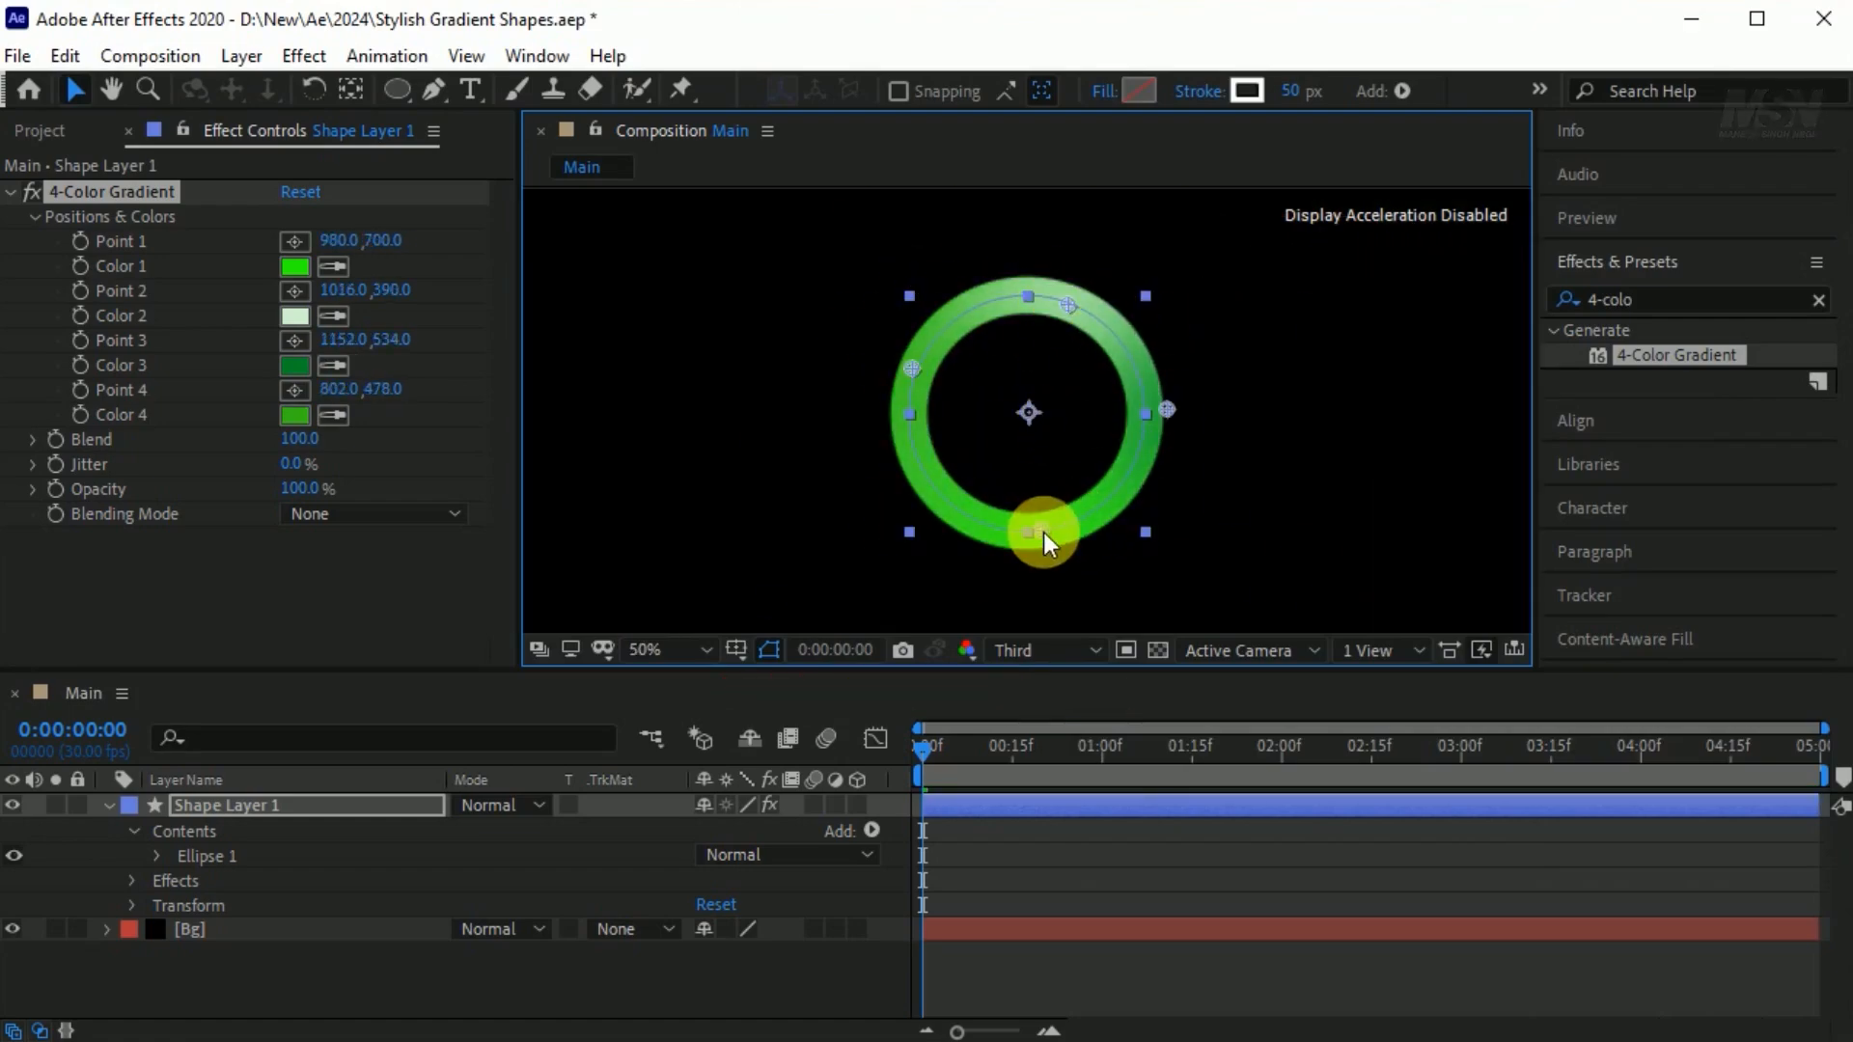
Turn on motion blur for the ring's layer, Shape Layer 1, and duplicate the layer.
{"action": "left_click", "coordinate": [262, 802]}
{"action": "left_click", "coordinate": [811, 804]}
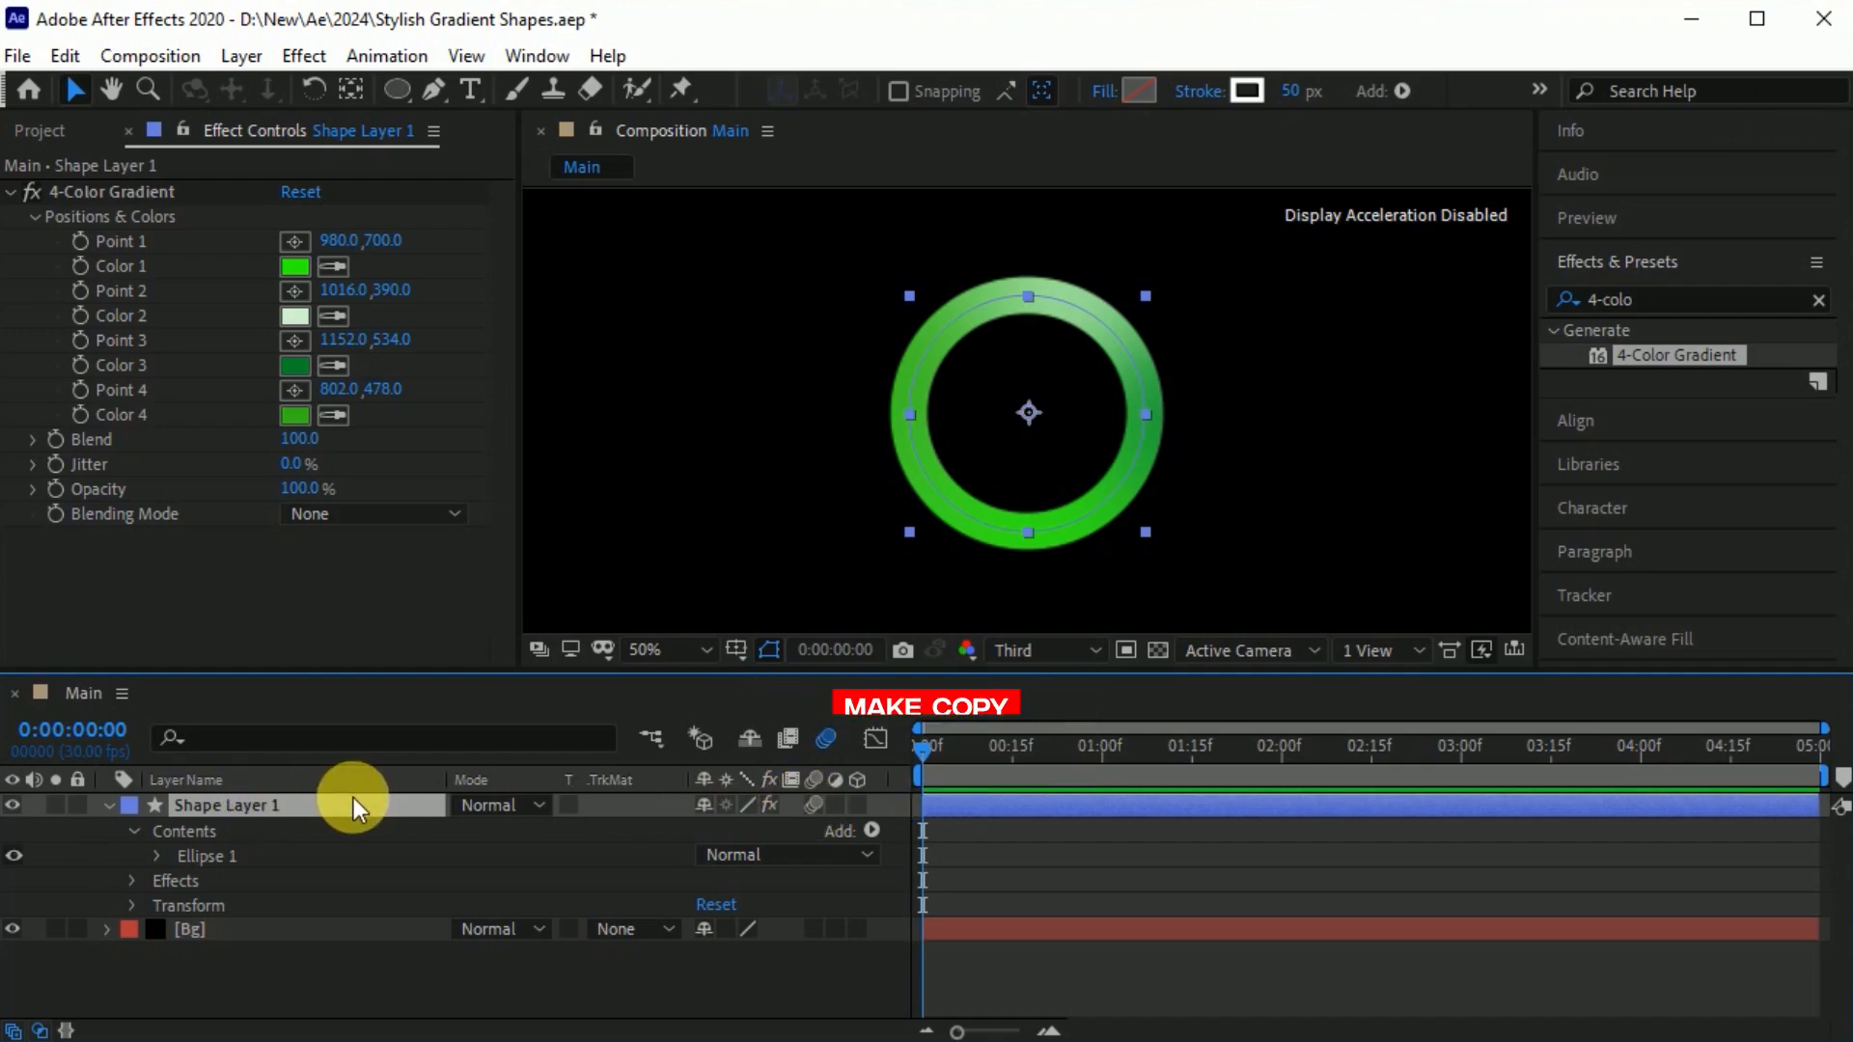
{"action": "key", "text": "ctrl+d"}
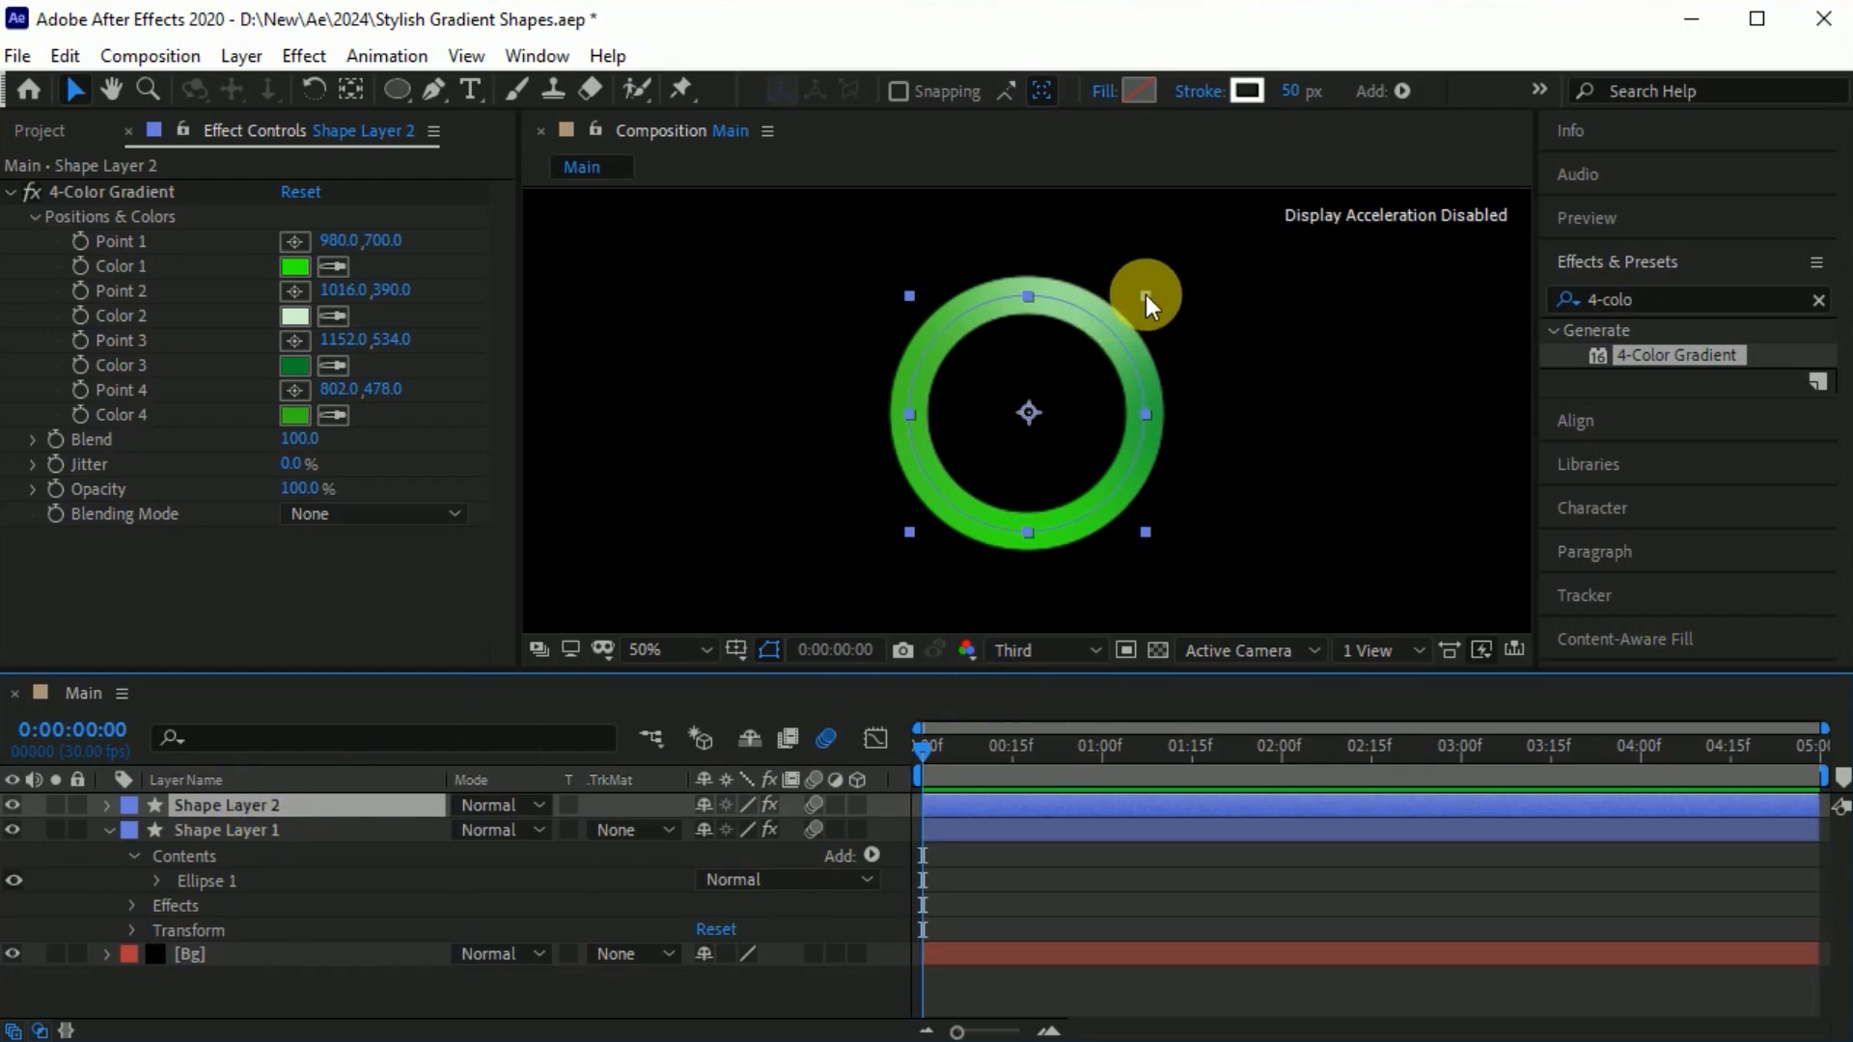
Scale the duplicated ring down to sit inside the original and reposition its four gradient points for a different shading.
{"action": "left_click_drag", "start_coordinate": [1148, 293], "coordinate": [1144, 323]}
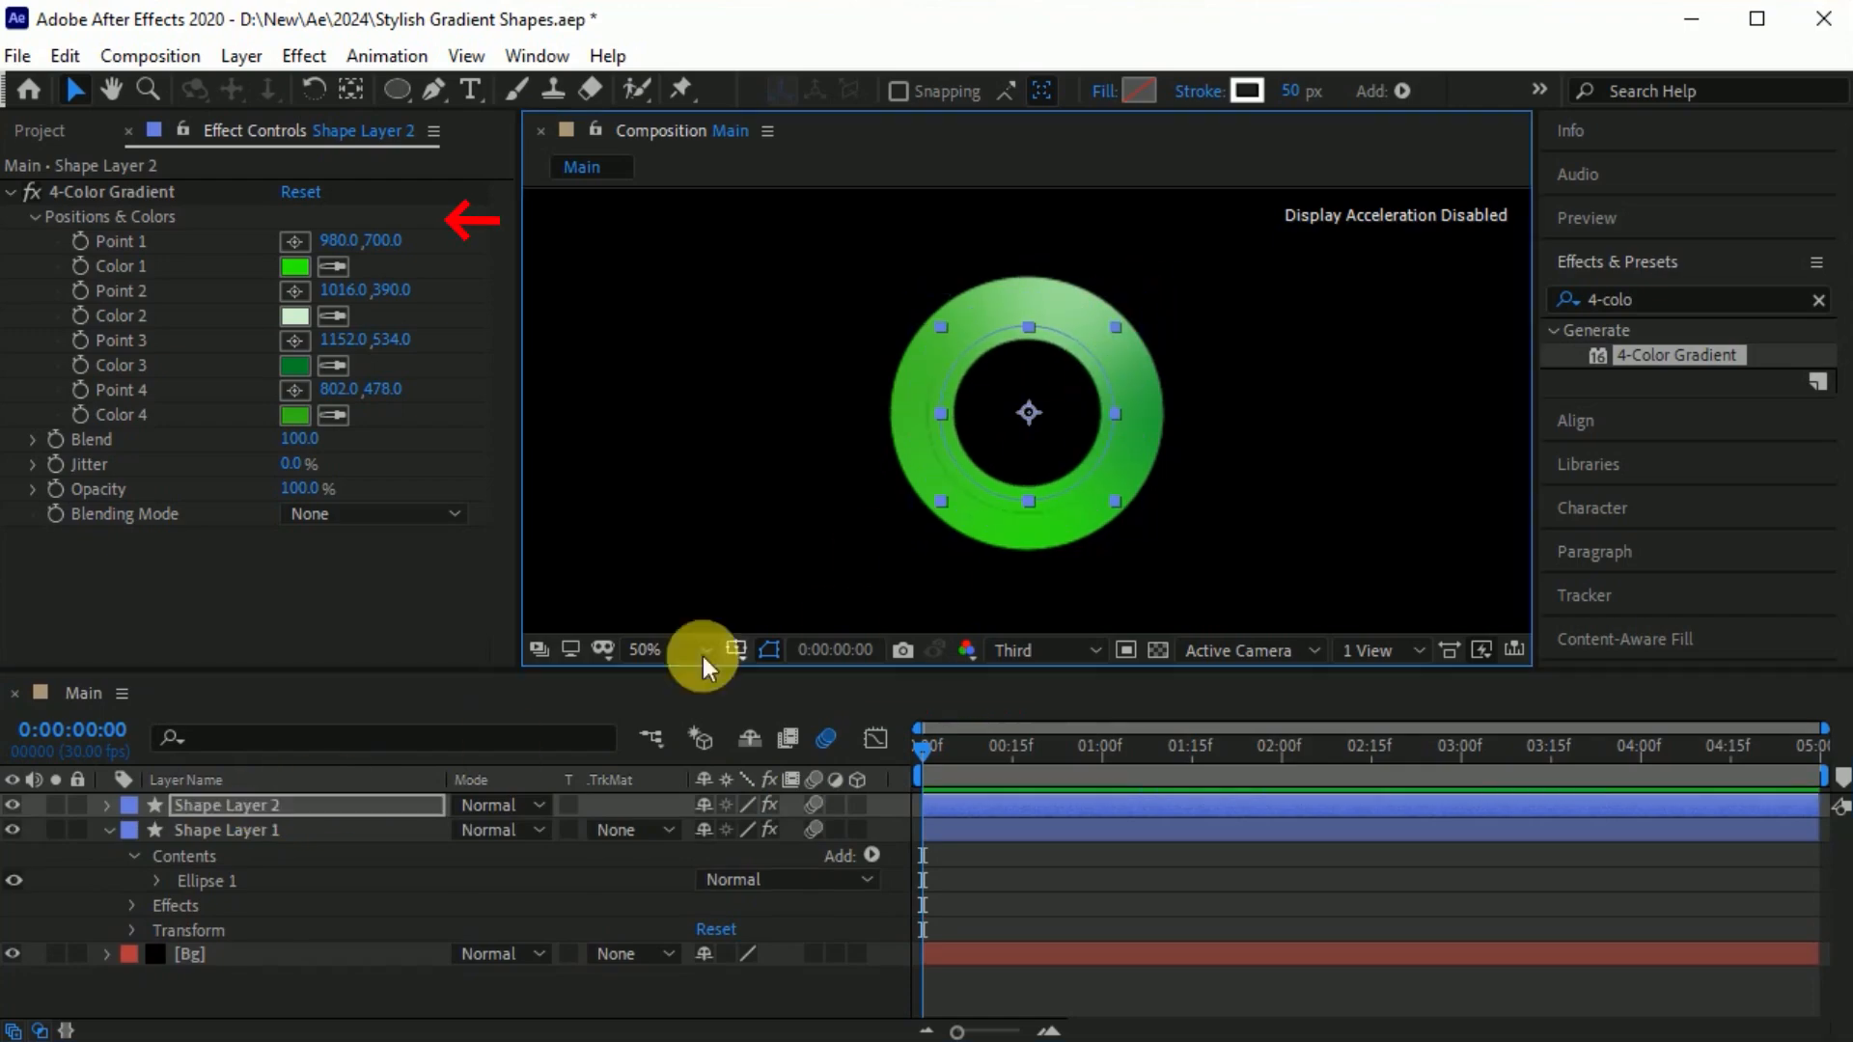
{"action": "left_click", "coordinate": [118, 191]}
{"action": "left_click_drag", "start_coordinate": [1042, 531], "coordinate": [946, 466]}
{"action": "left_click_drag", "start_coordinate": [1167, 409], "coordinate": [1029, 500]}
{"action": "left_click_drag", "start_coordinate": [912, 368], "coordinate": [1098, 481]}
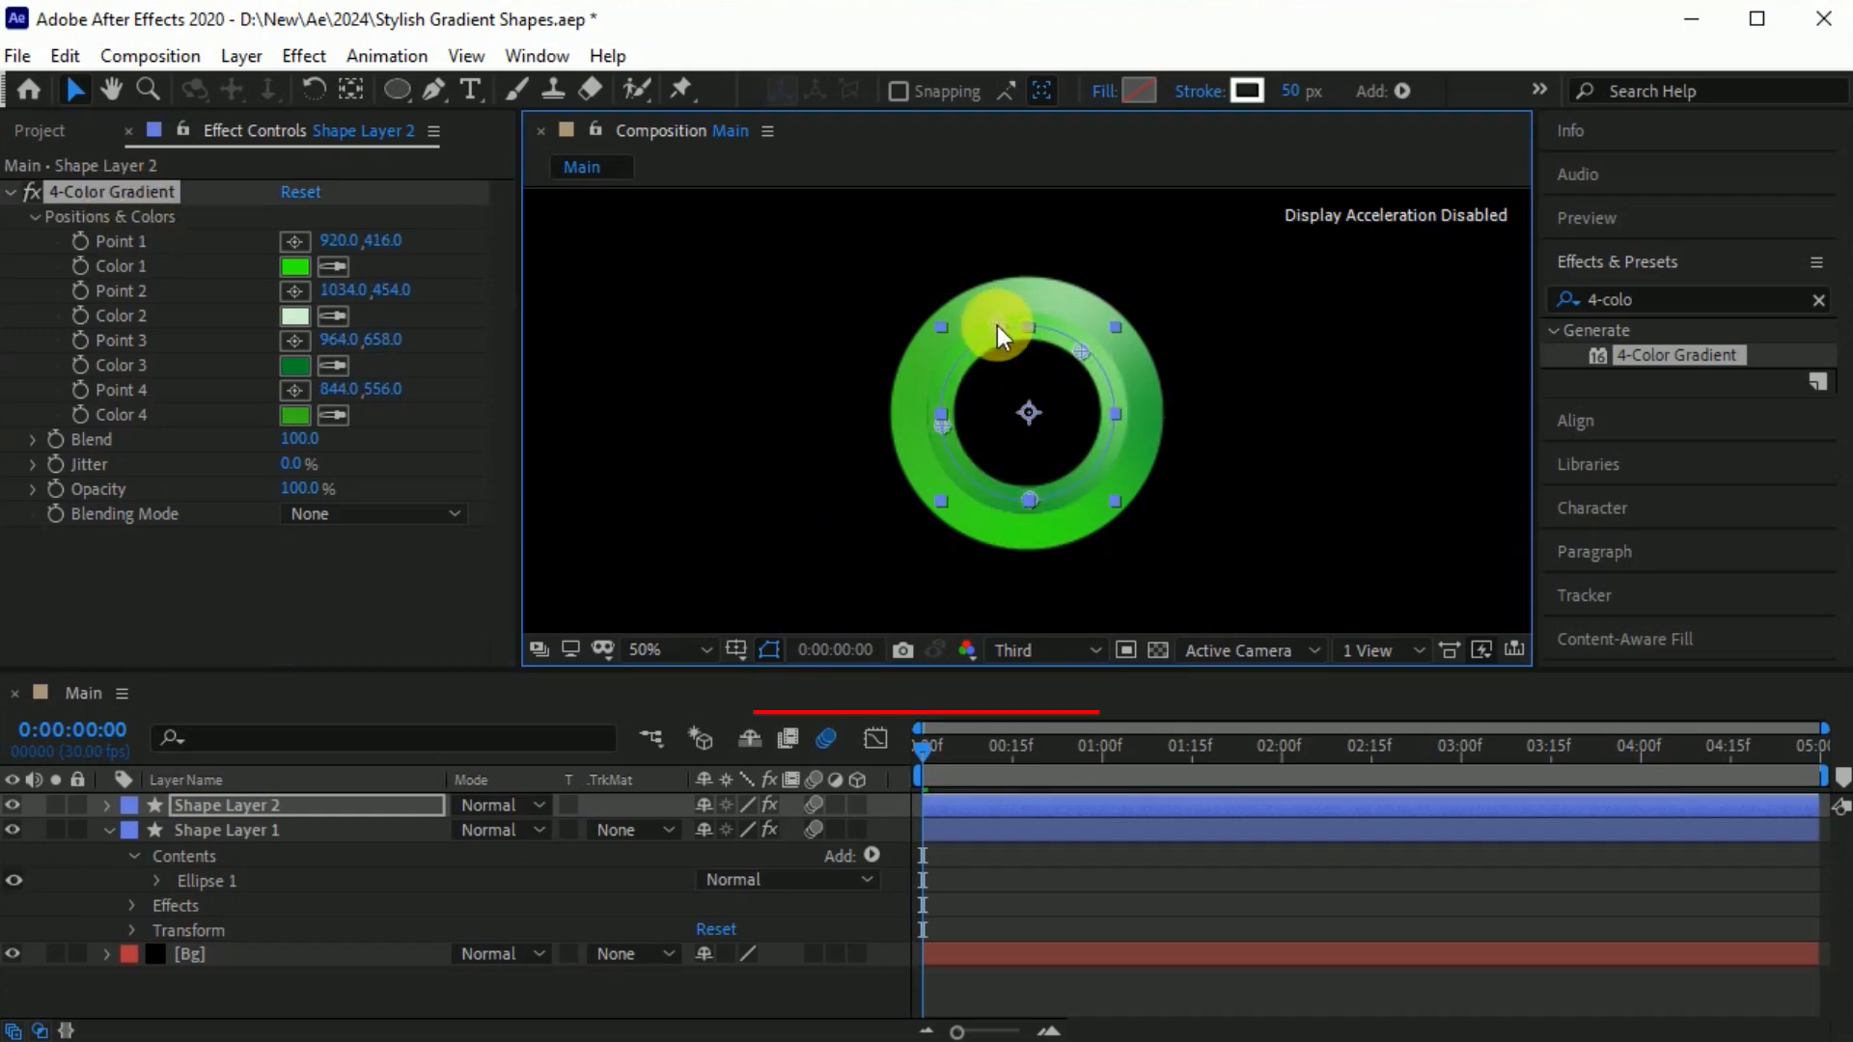
Reposition the outer ring's gradient points on Shape Layer 1 so its light and dark areas contrast with the inner ring.
{"action": "left_click", "coordinate": [289, 828]}
{"action": "left_click_drag", "start_coordinate": [1068, 305], "coordinate": [932, 284]}
{"action": "left_click_drag", "start_coordinate": [1041, 531], "coordinate": [1101, 528]}
{"action": "left_click_drag", "start_coordinate": [1167, 409], "coordinate": [1172, 379]}
Pre-compose both ring layers into a new composition named Shape, moving all attributes into it.
{"action": "left_click", "coordinate": [170, 807]}
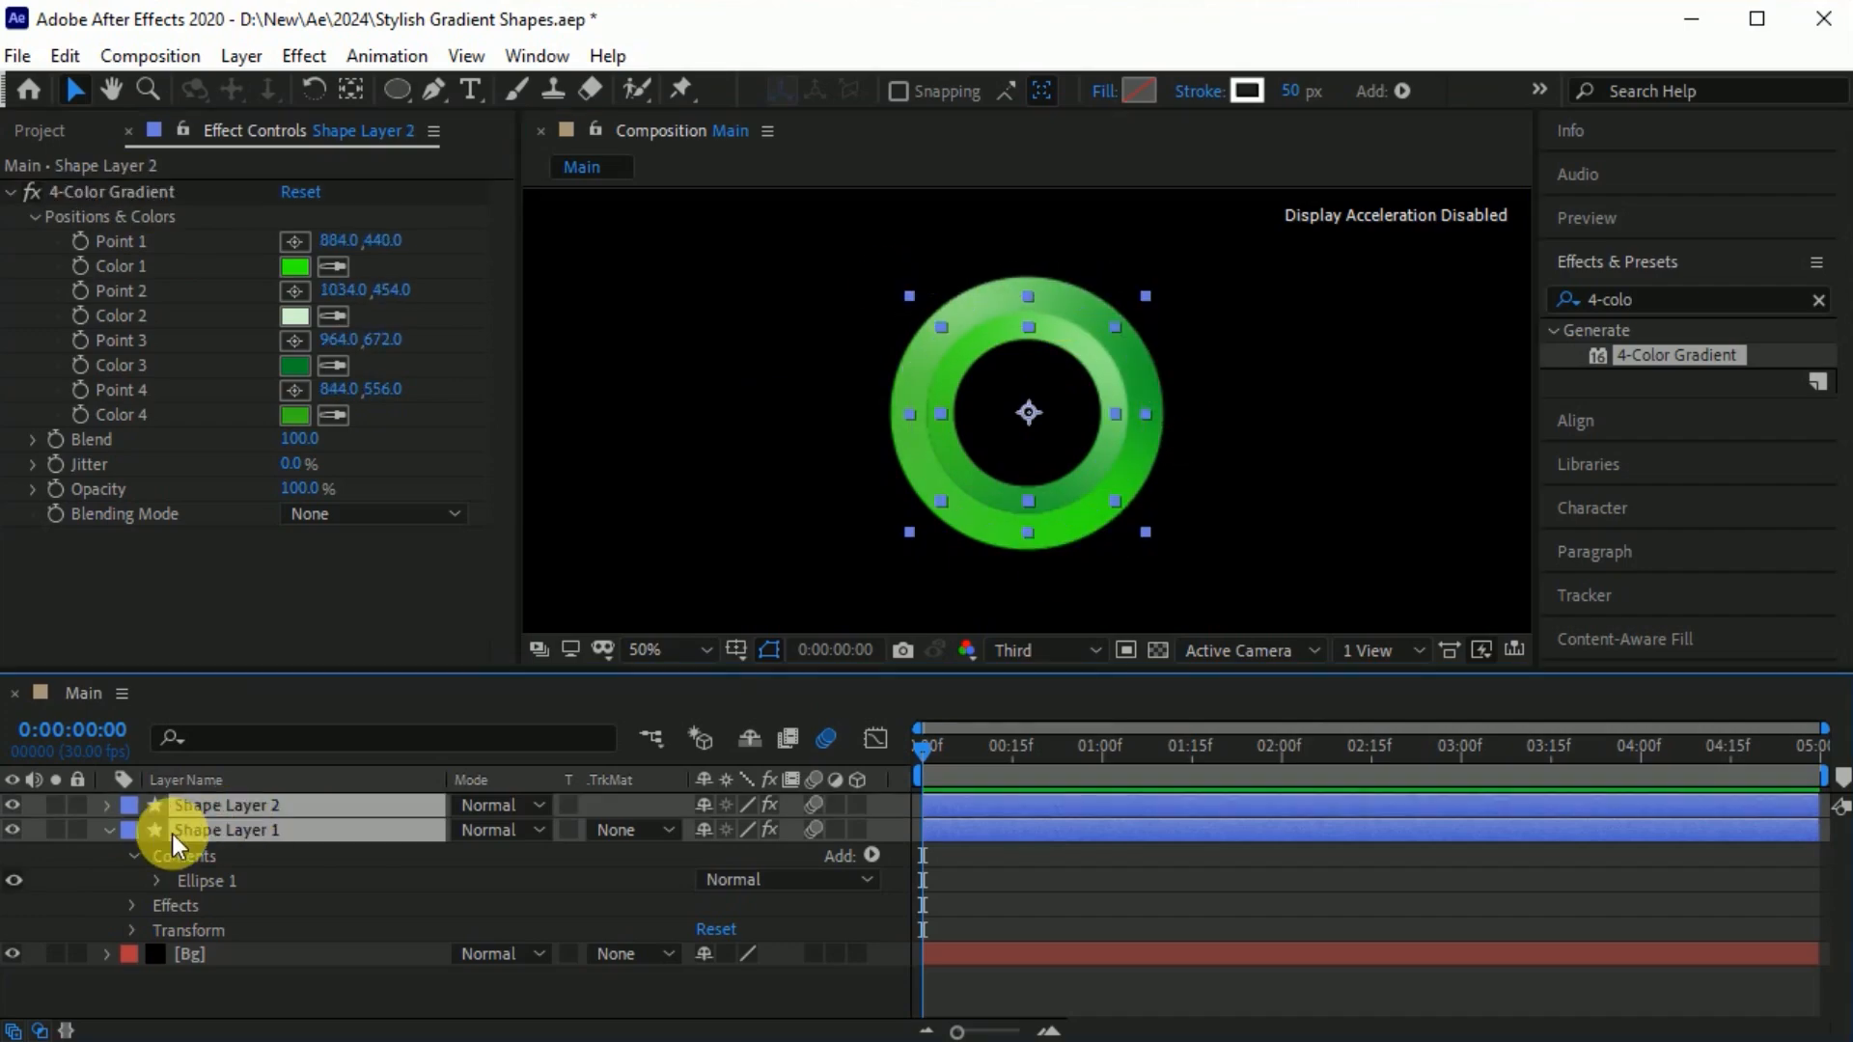
{"action": "left_click", "coordinate": [107, 807]}
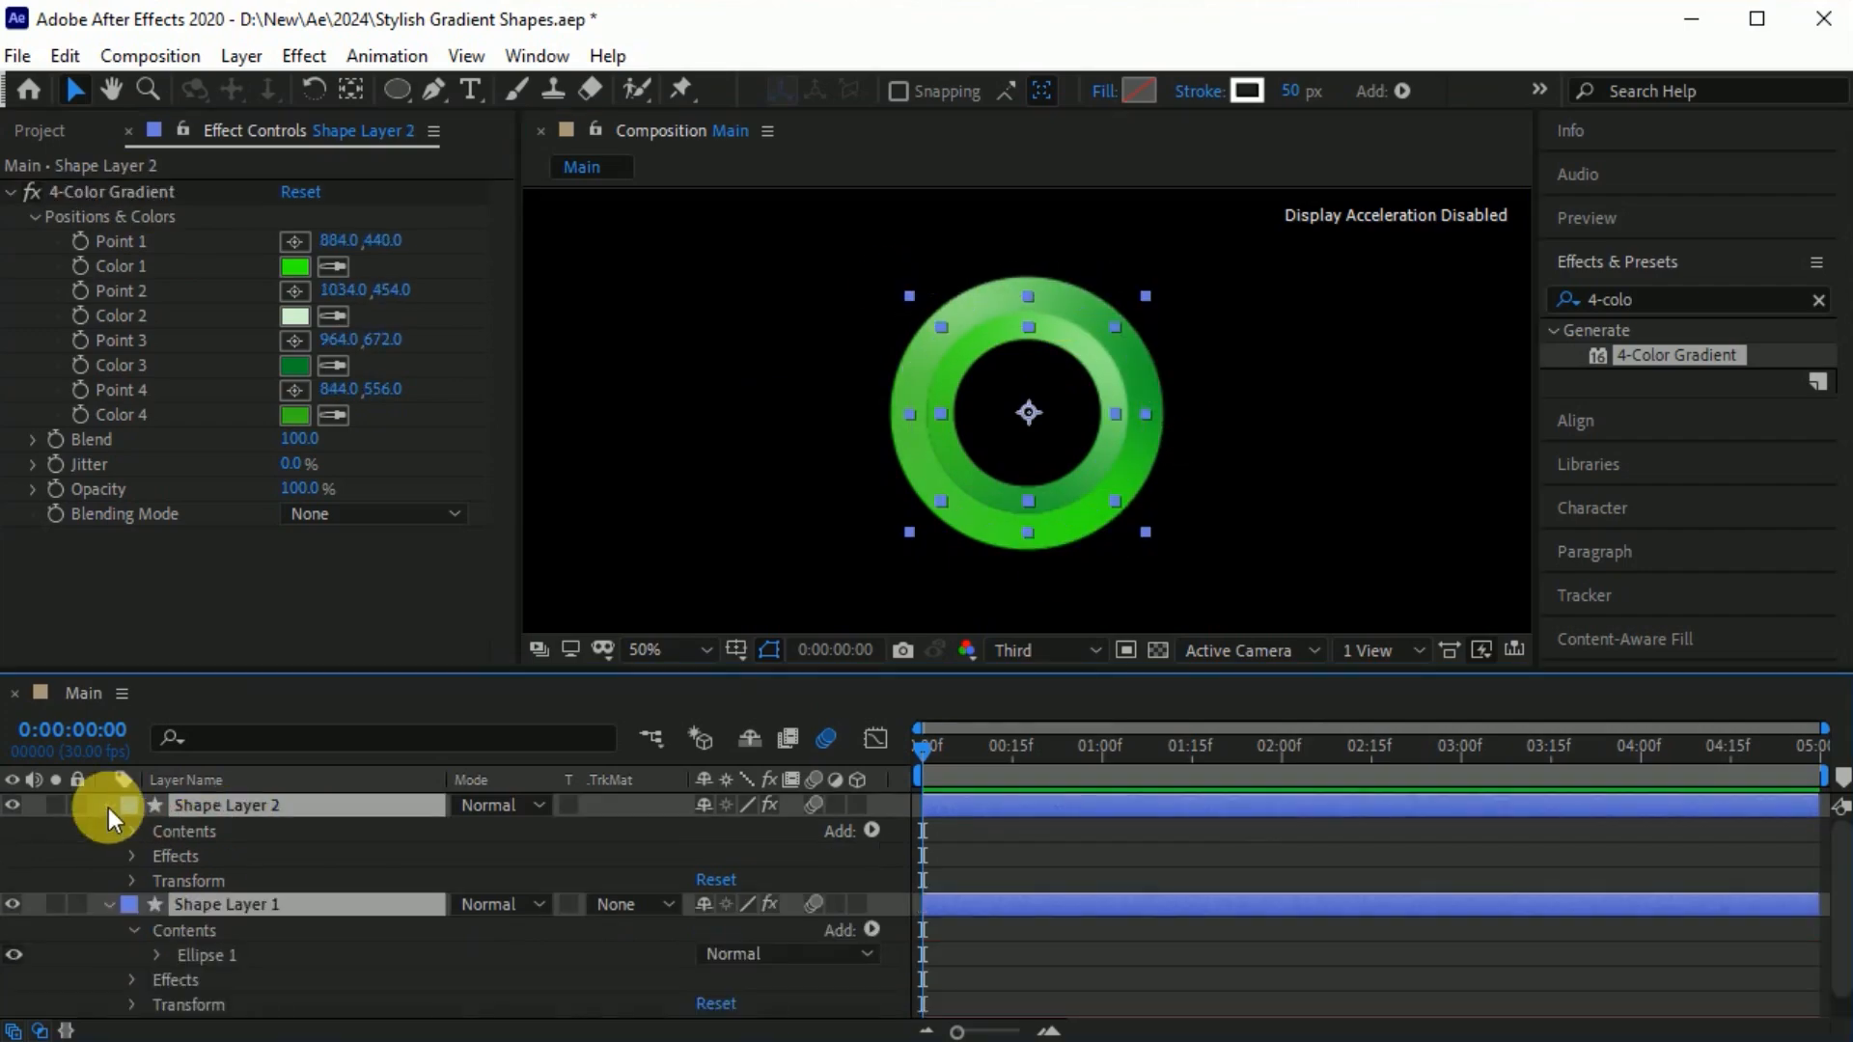
{"action": "right_click", "coordinate": [382, 913]}
{"action": "left_click", "coordinate": [606, 756]}
{"action": "type", "text": "Shape"}
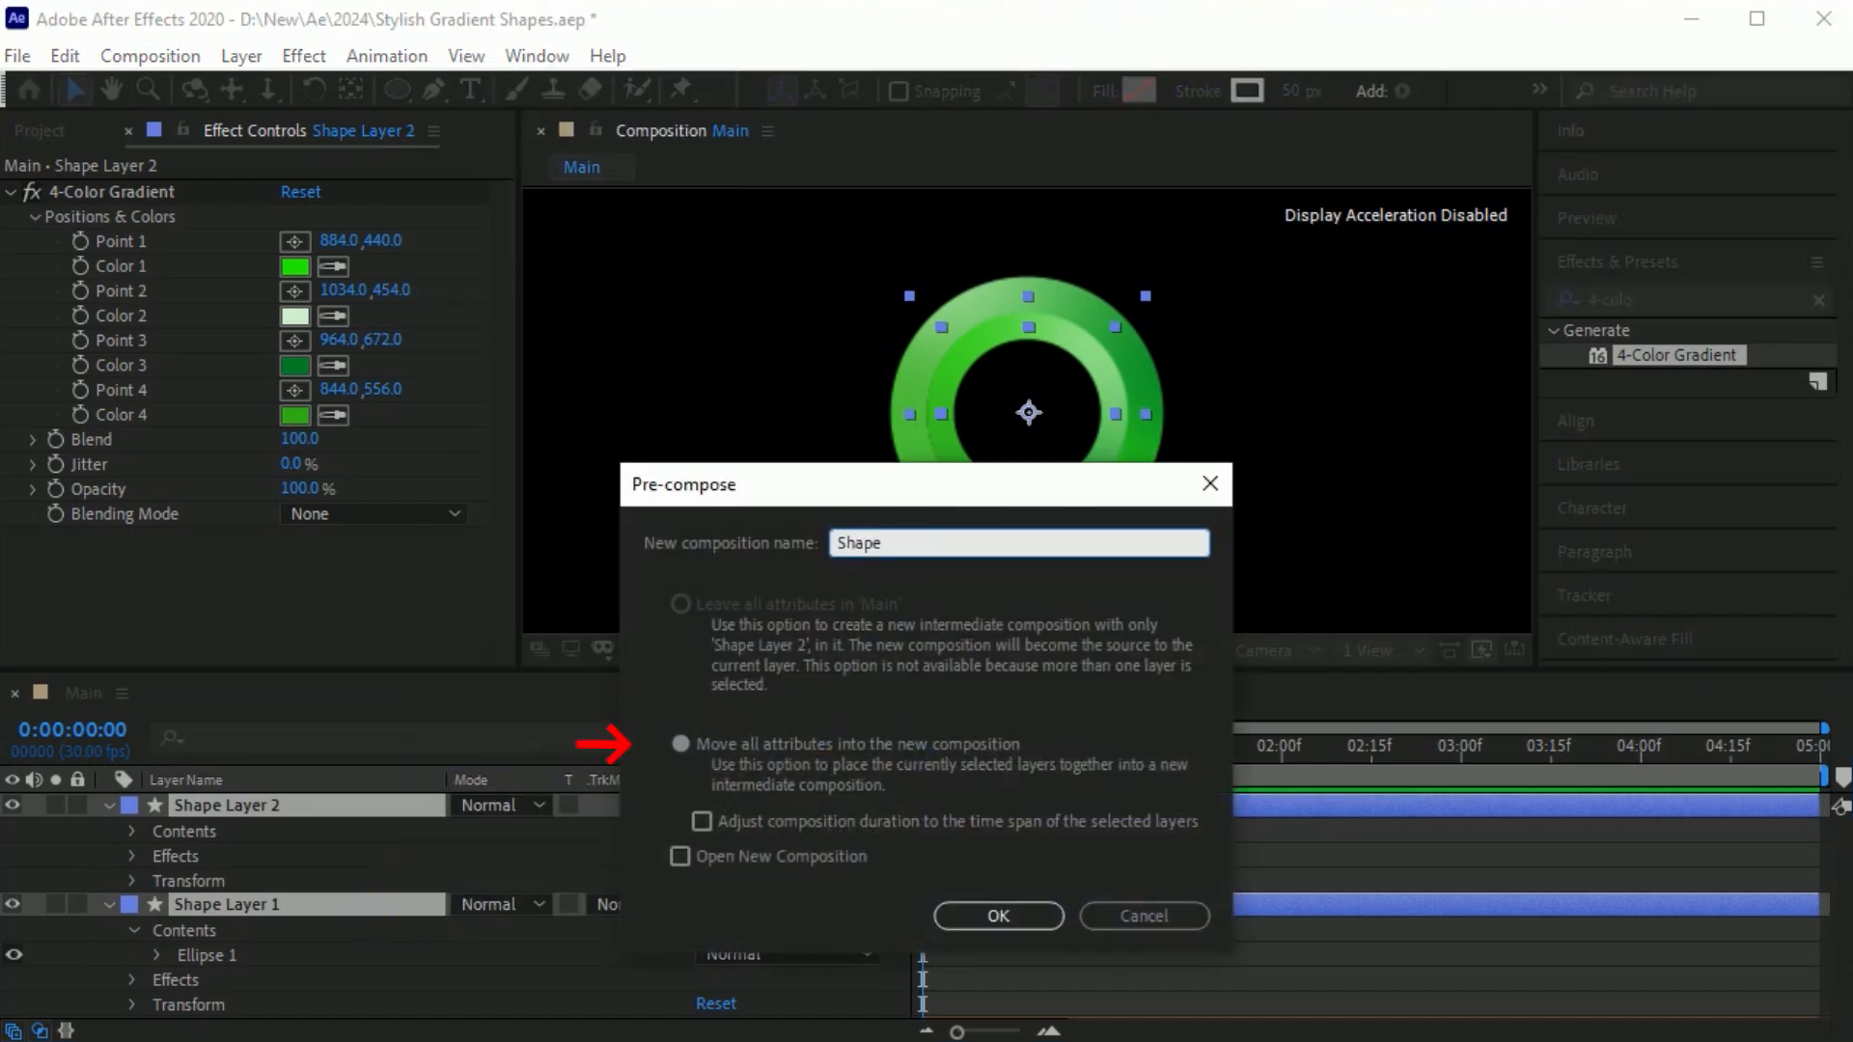
{"action": "left_click", "coordinate": [1009, 916]}
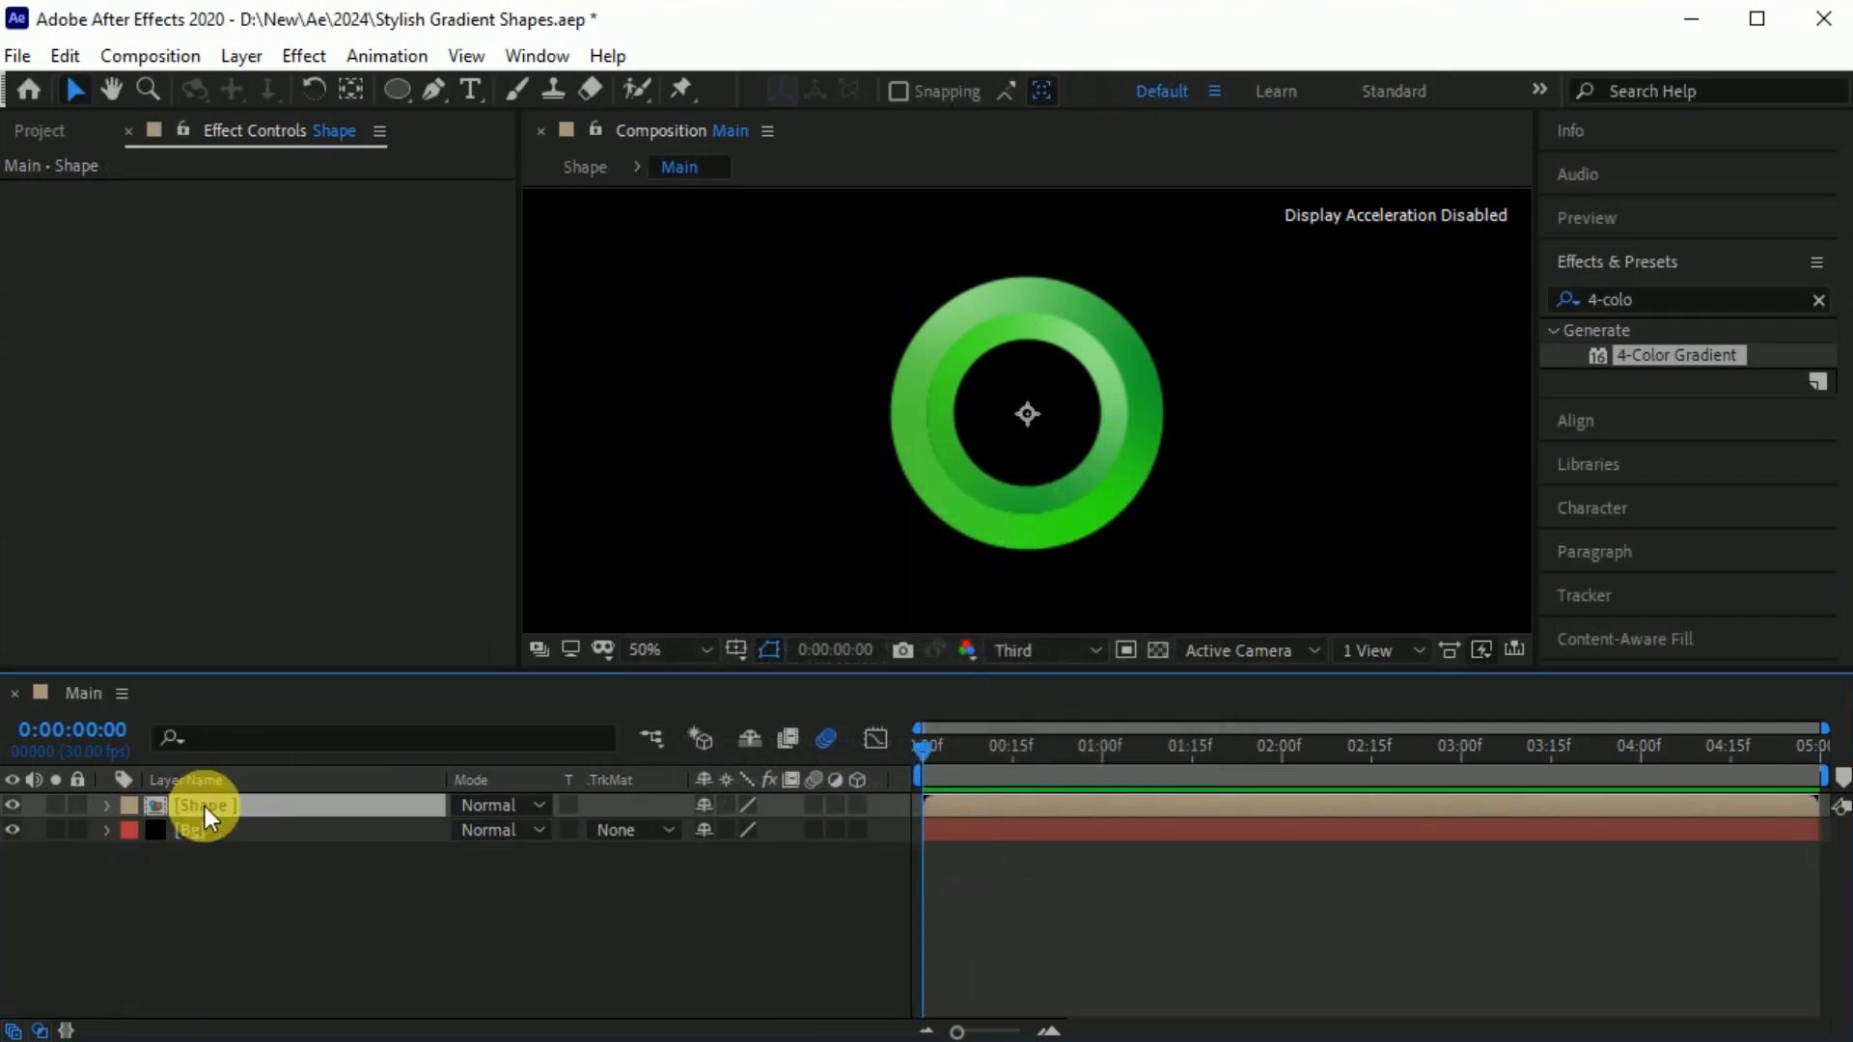
Scale the Shape layer to 75% and drive its rotation with the expression time*50, previewing the spin.
{"action": "key", "text": "s"}
{"action": "left_click_drag", "start_coordinate": [736, 836], "coordinate": [715, 843]}
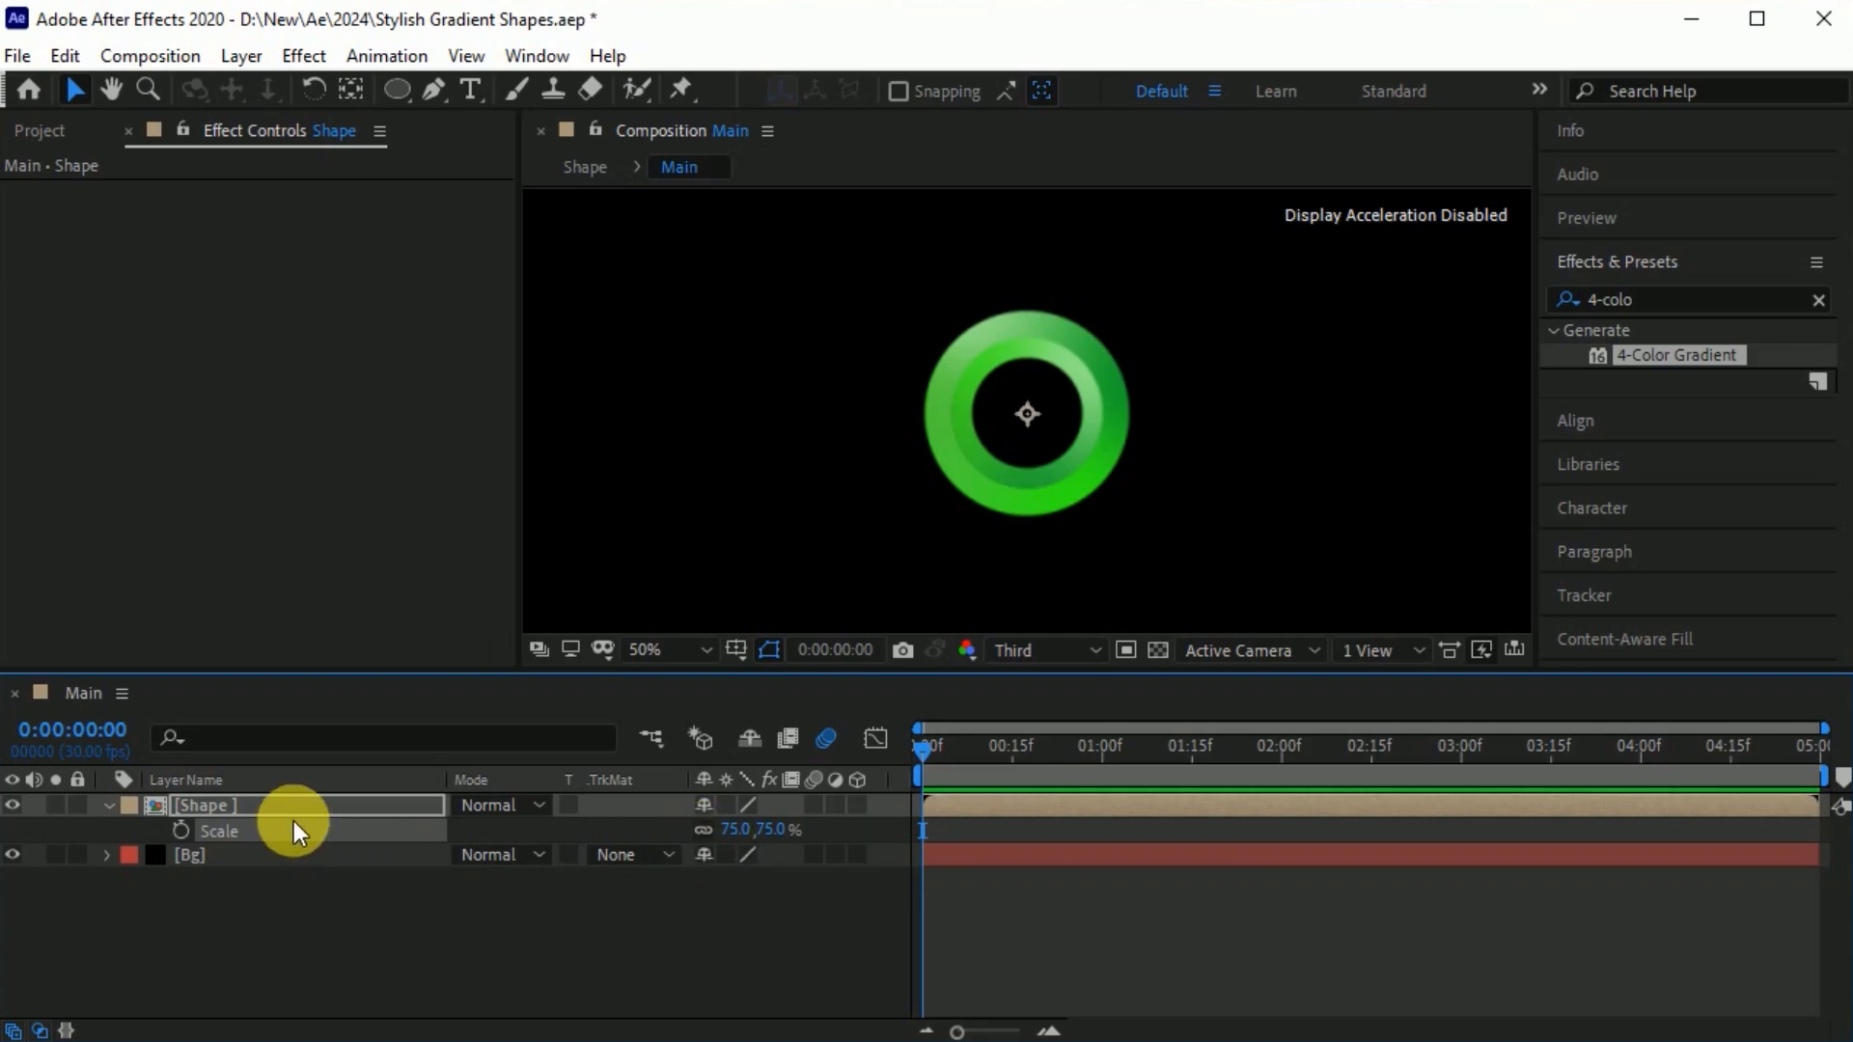
{"action": "key", "text": "r"}
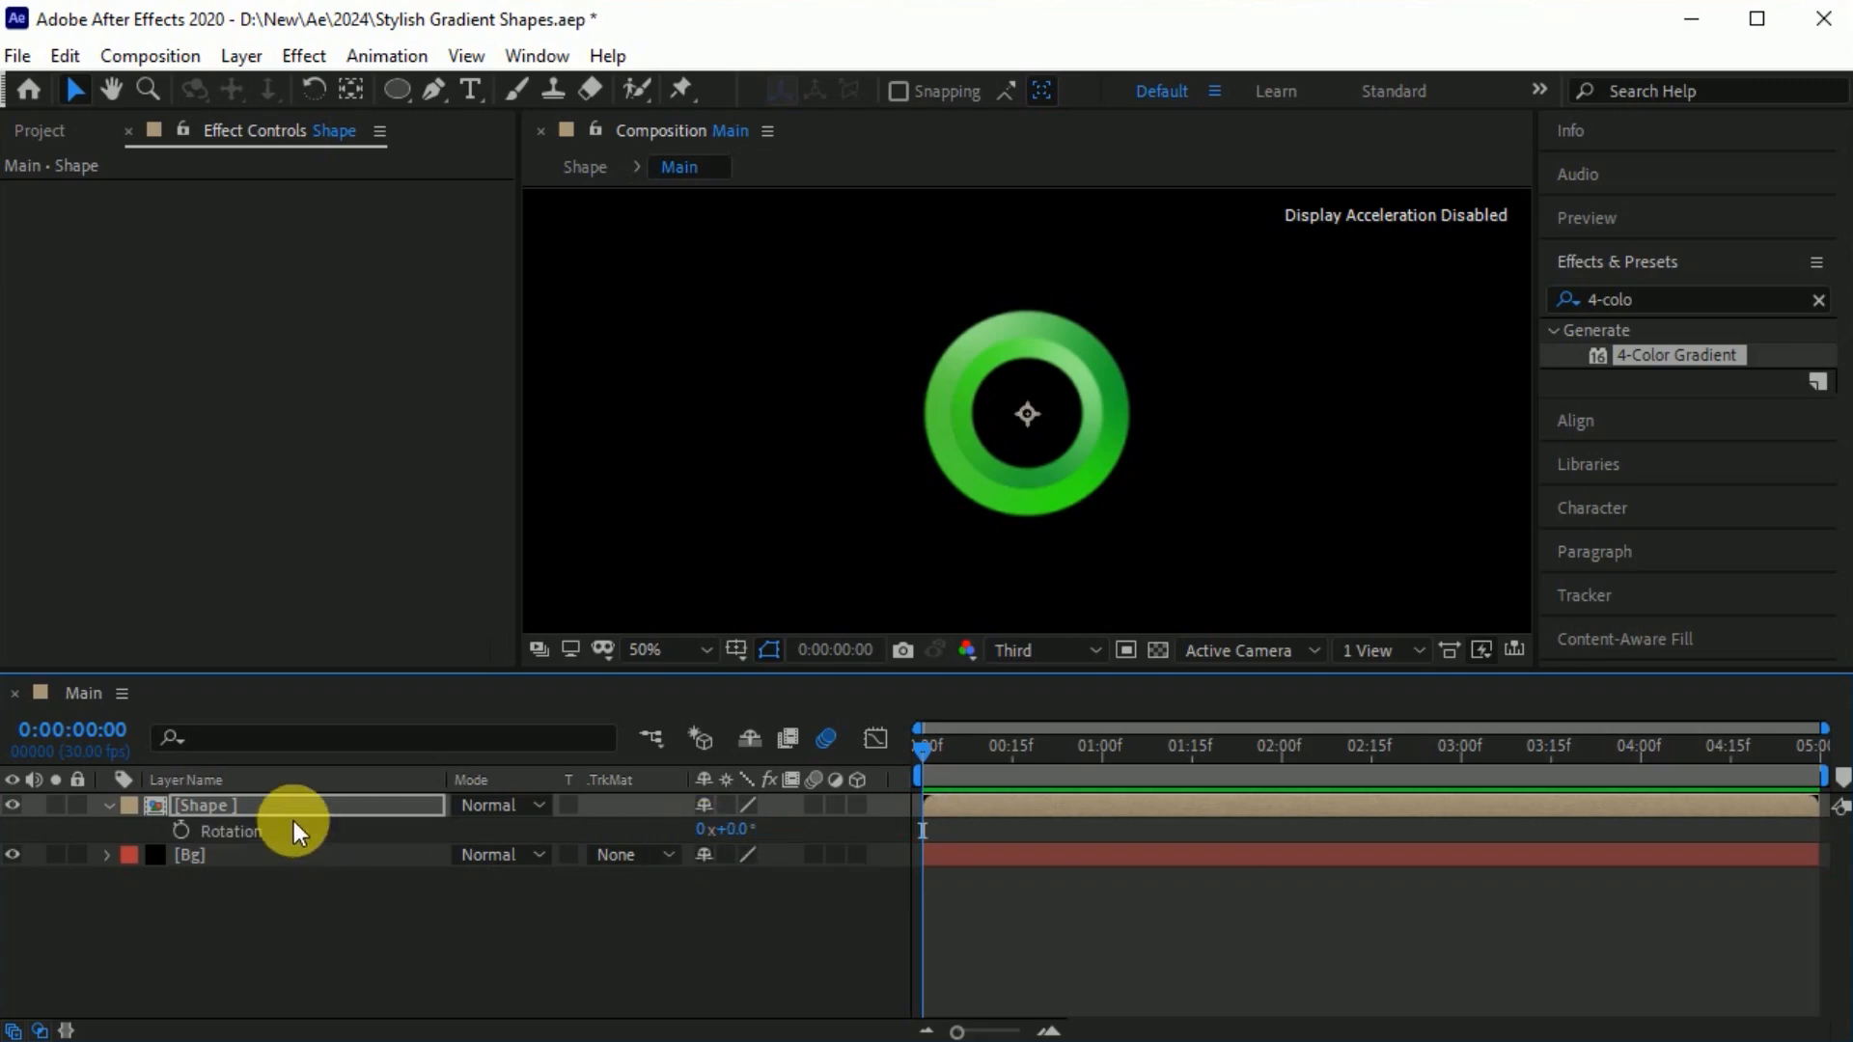
{"action": "left_click", "coordinate": [188, 831], "text": "alt"}
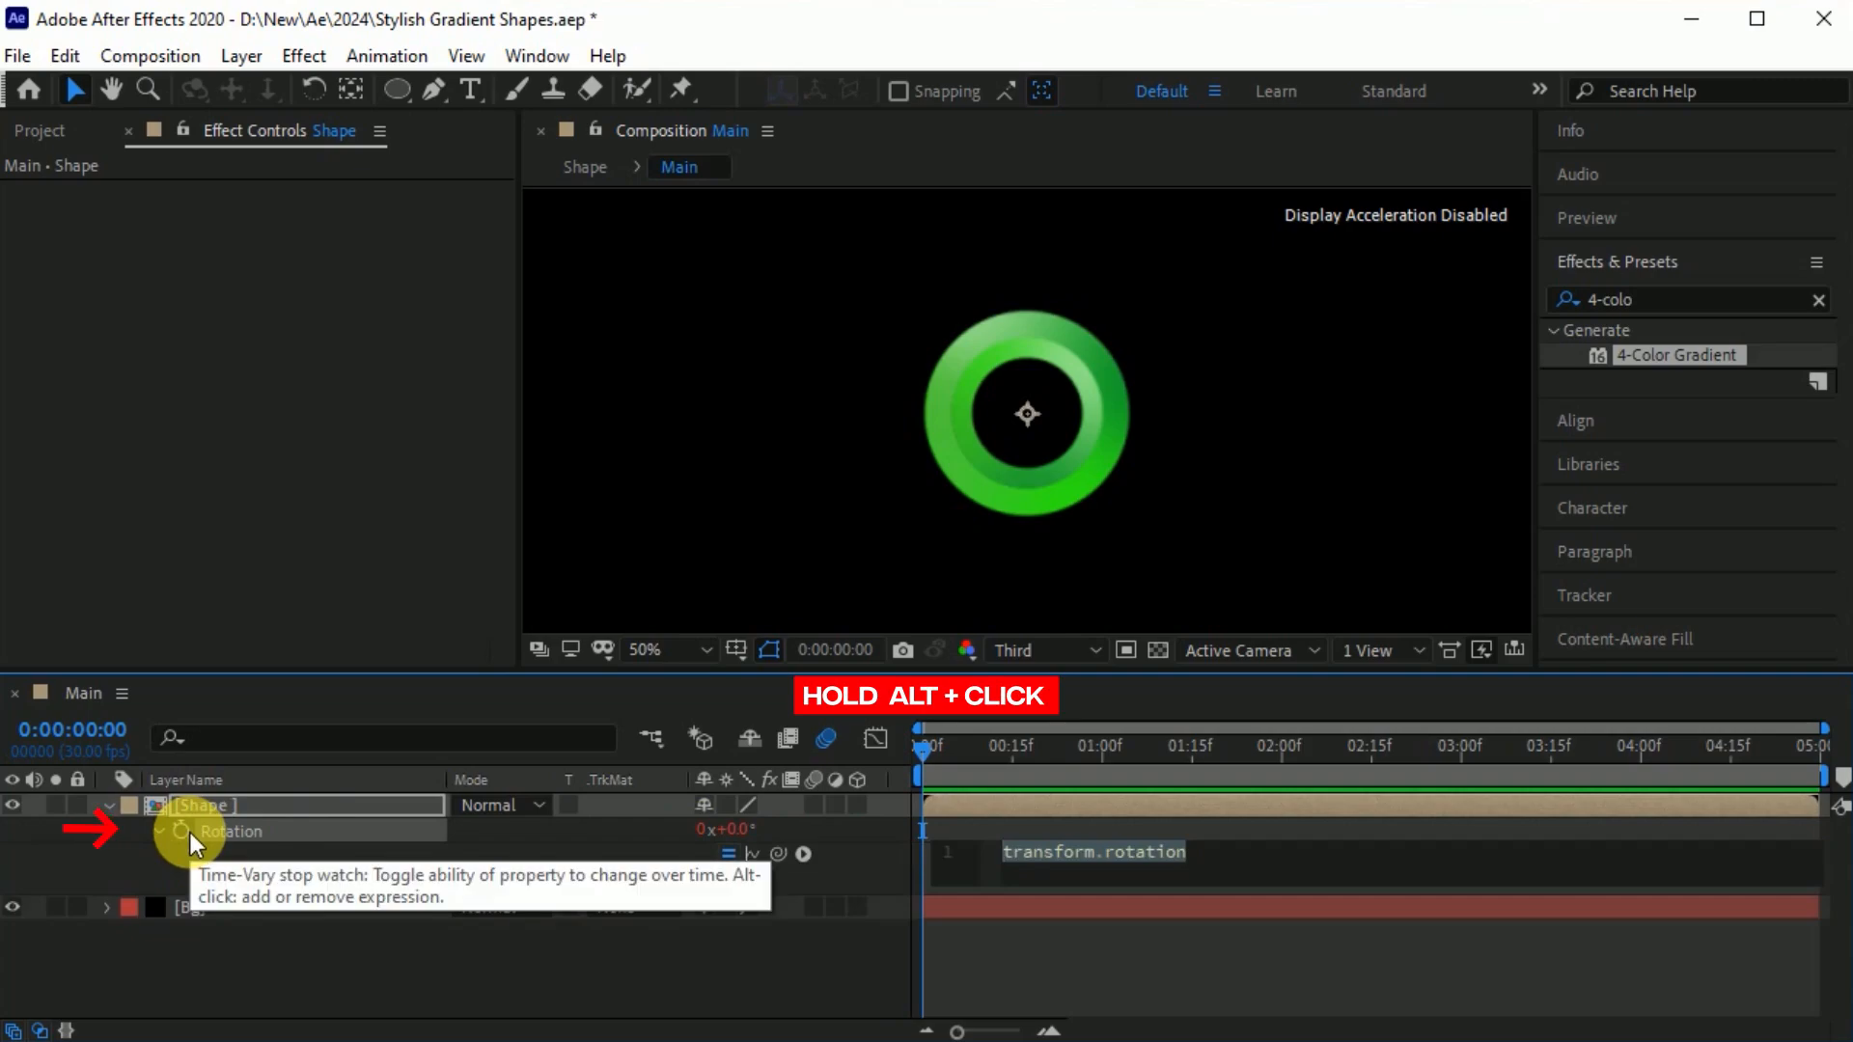
{"action": "type", "text": "time"}
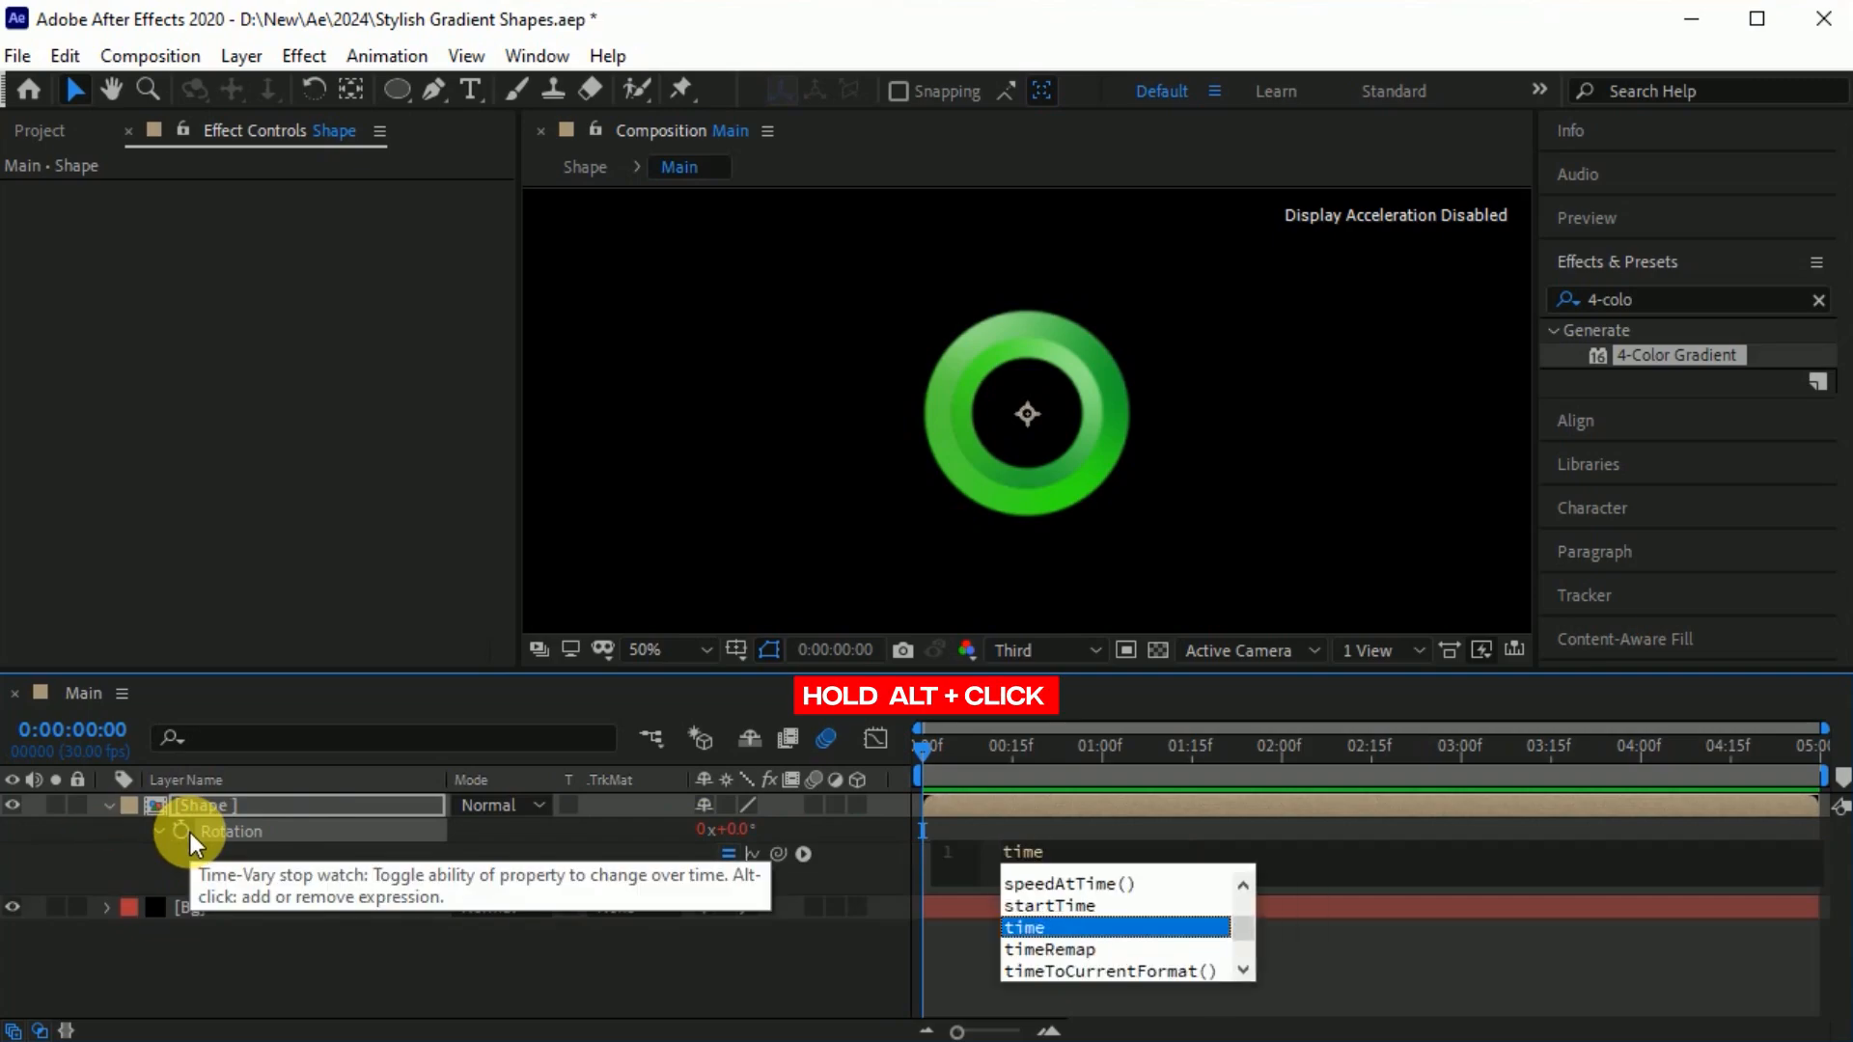
{"action": "type", "text": "*50"}
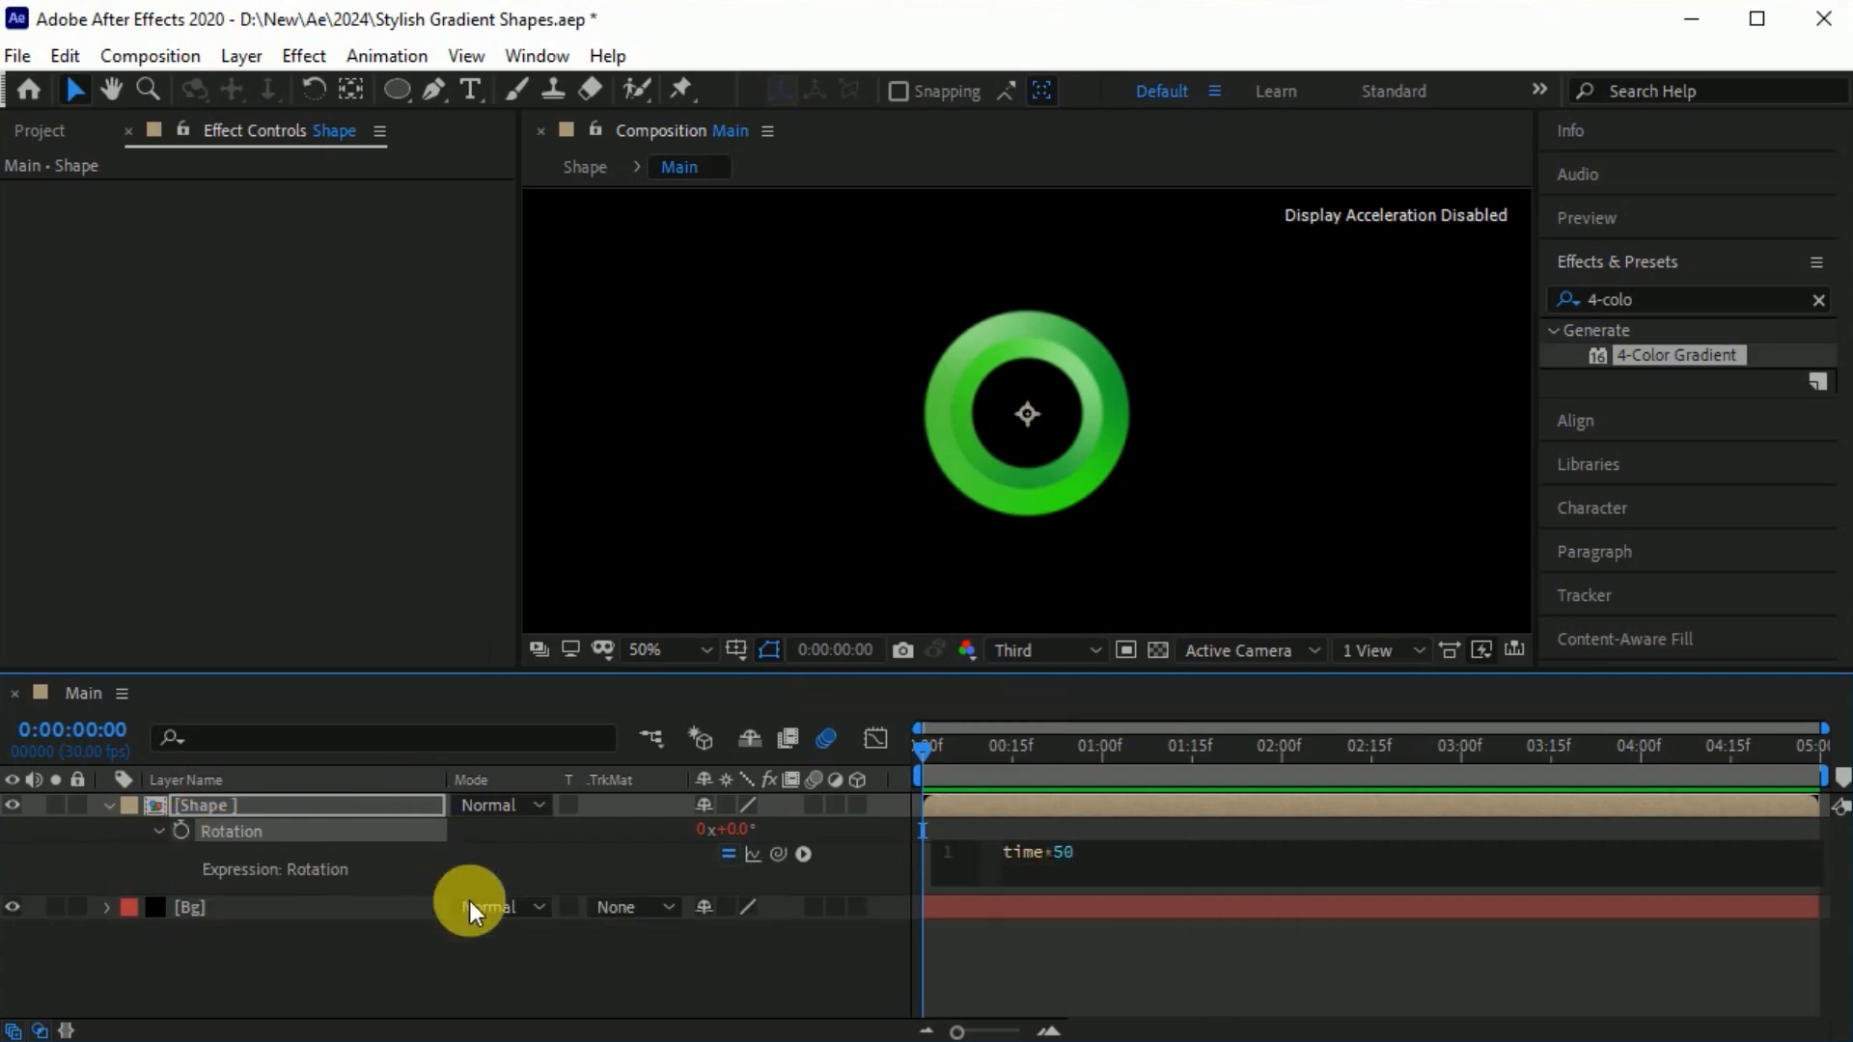
{"action": "left_click", "coordinate": [571, 942]}
{"action": "key", "text": "space"}
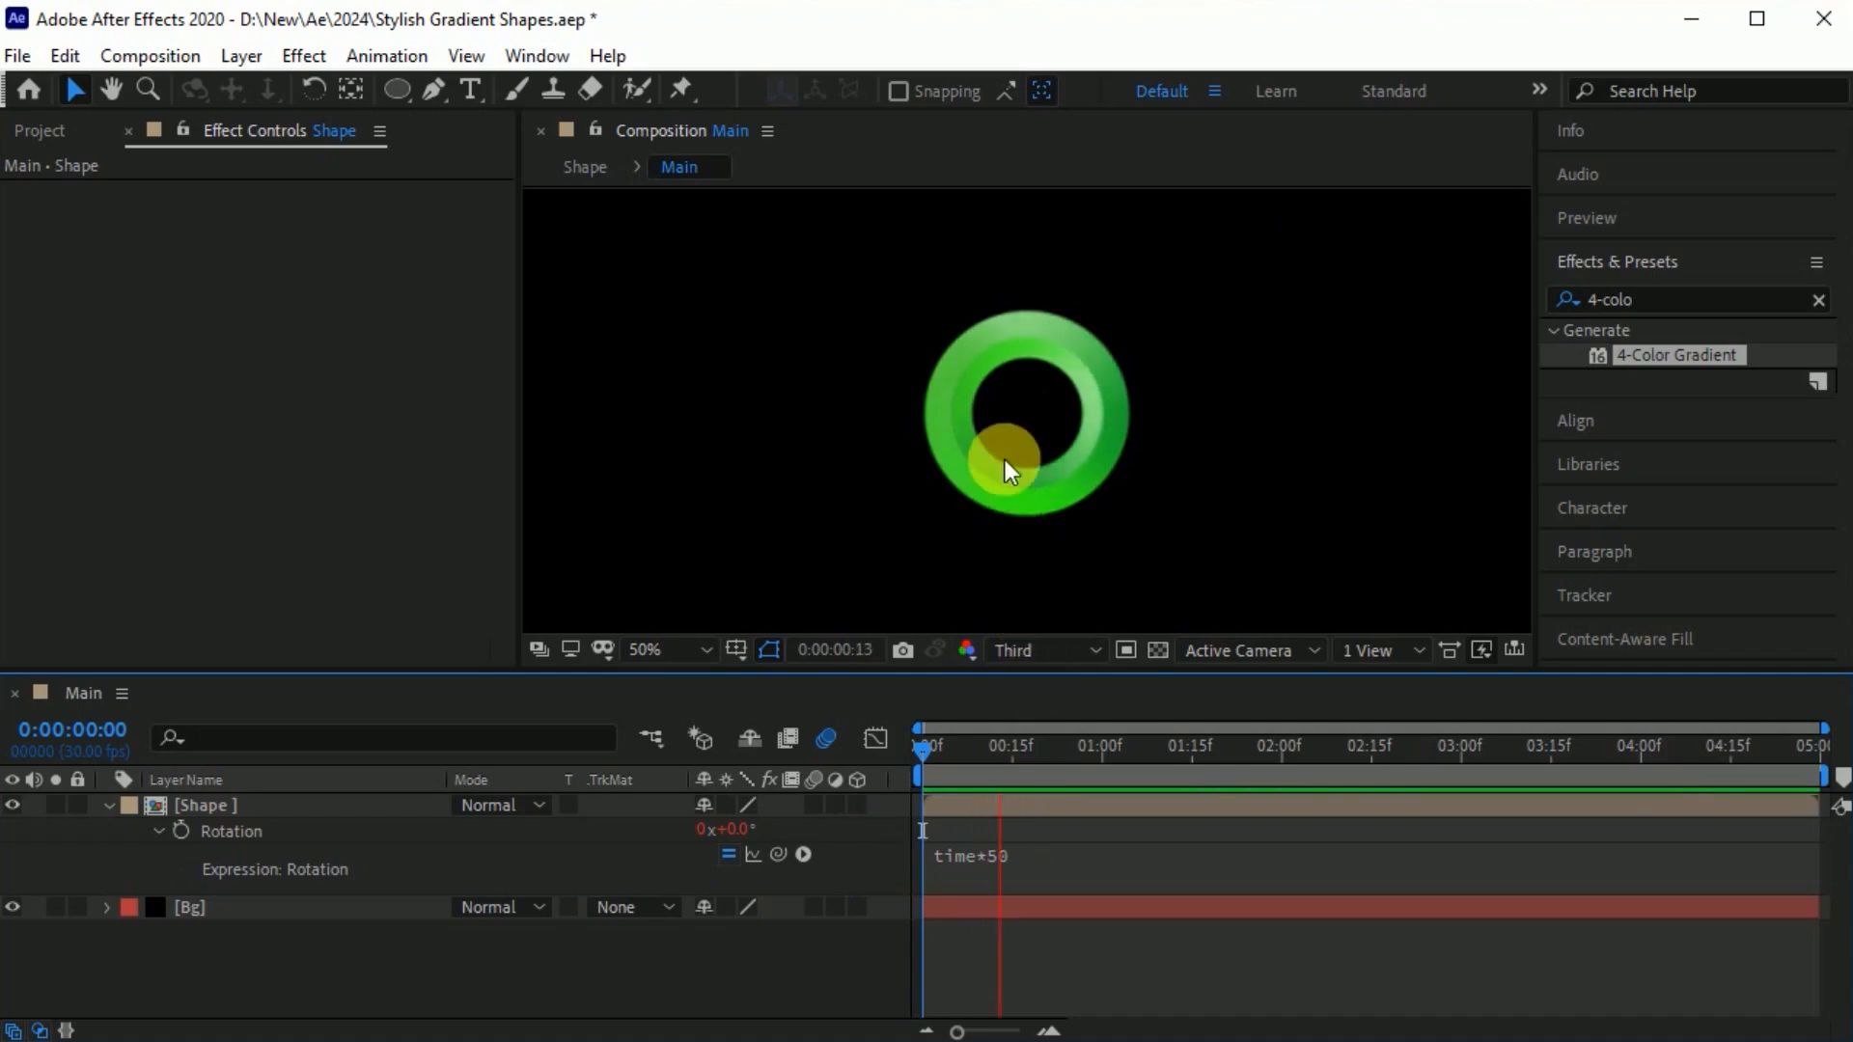
Duplicate the Shape layer and scale the copy up so its ring surrounds the original with a gap between them.
{"action": "left_click", "coordinate": [321, 812]}
{"action": "key", "text": "ctrl+d"}
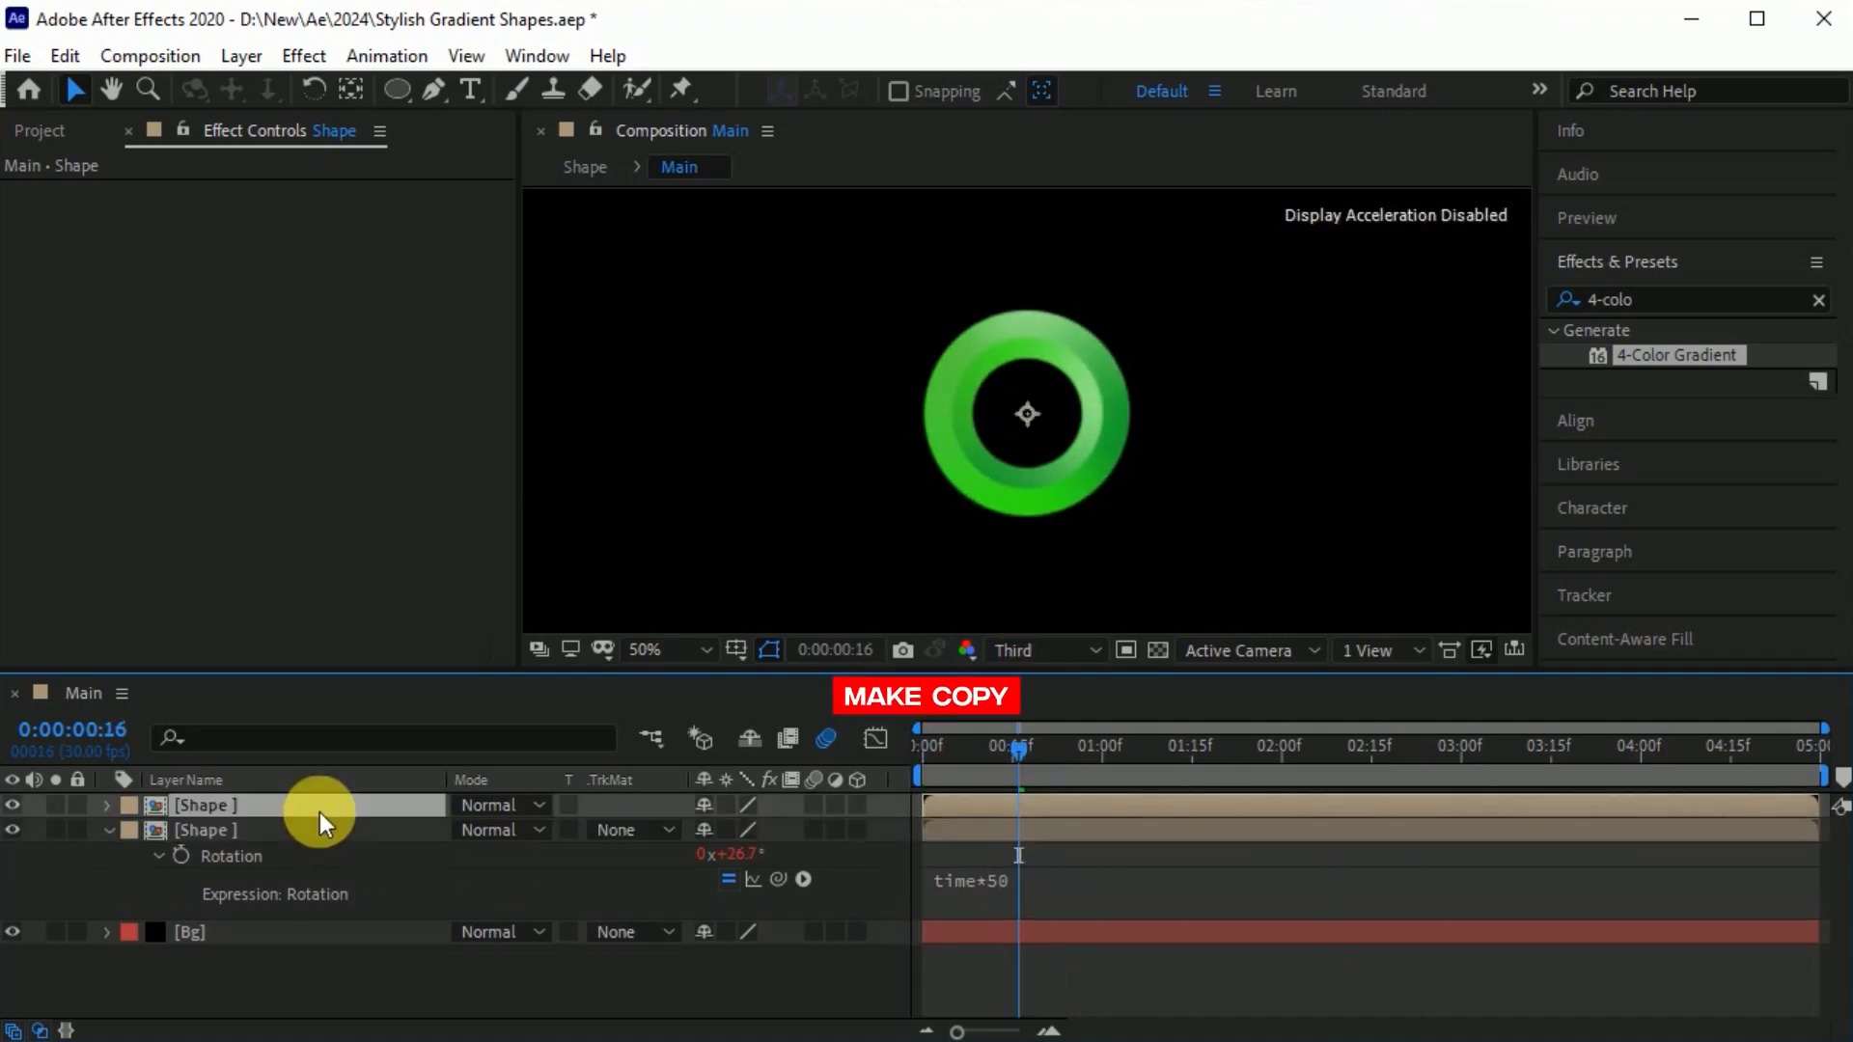
{"action": "key", "text": "s"}
{"action": "left_click_drag", "start_coordinate": [737, 830], "coordinate": [872, 830]}
Duplicate the enlarged Shape layer and scale the new copy to about 463% as a third concentric ring.
{"action": "scroll", "coordinate": [1027, 413], "scroll_direction": "down", "scroll_amount": 2}
{"action": "left_click_drag", "start_coordinate": [729, 834], "coordinate": [1092, 807]}
{"action": "left_click", "coordinate": [280, 807]}
{"action": "key", "text": "r"}
{"action": "key", "text": "ctrl+d"}
{"action": "key", "text": "s"}
{"action": "left_click", "coordinate": [208, 807]}
{"action": "key", "text": "ctrl+s"}
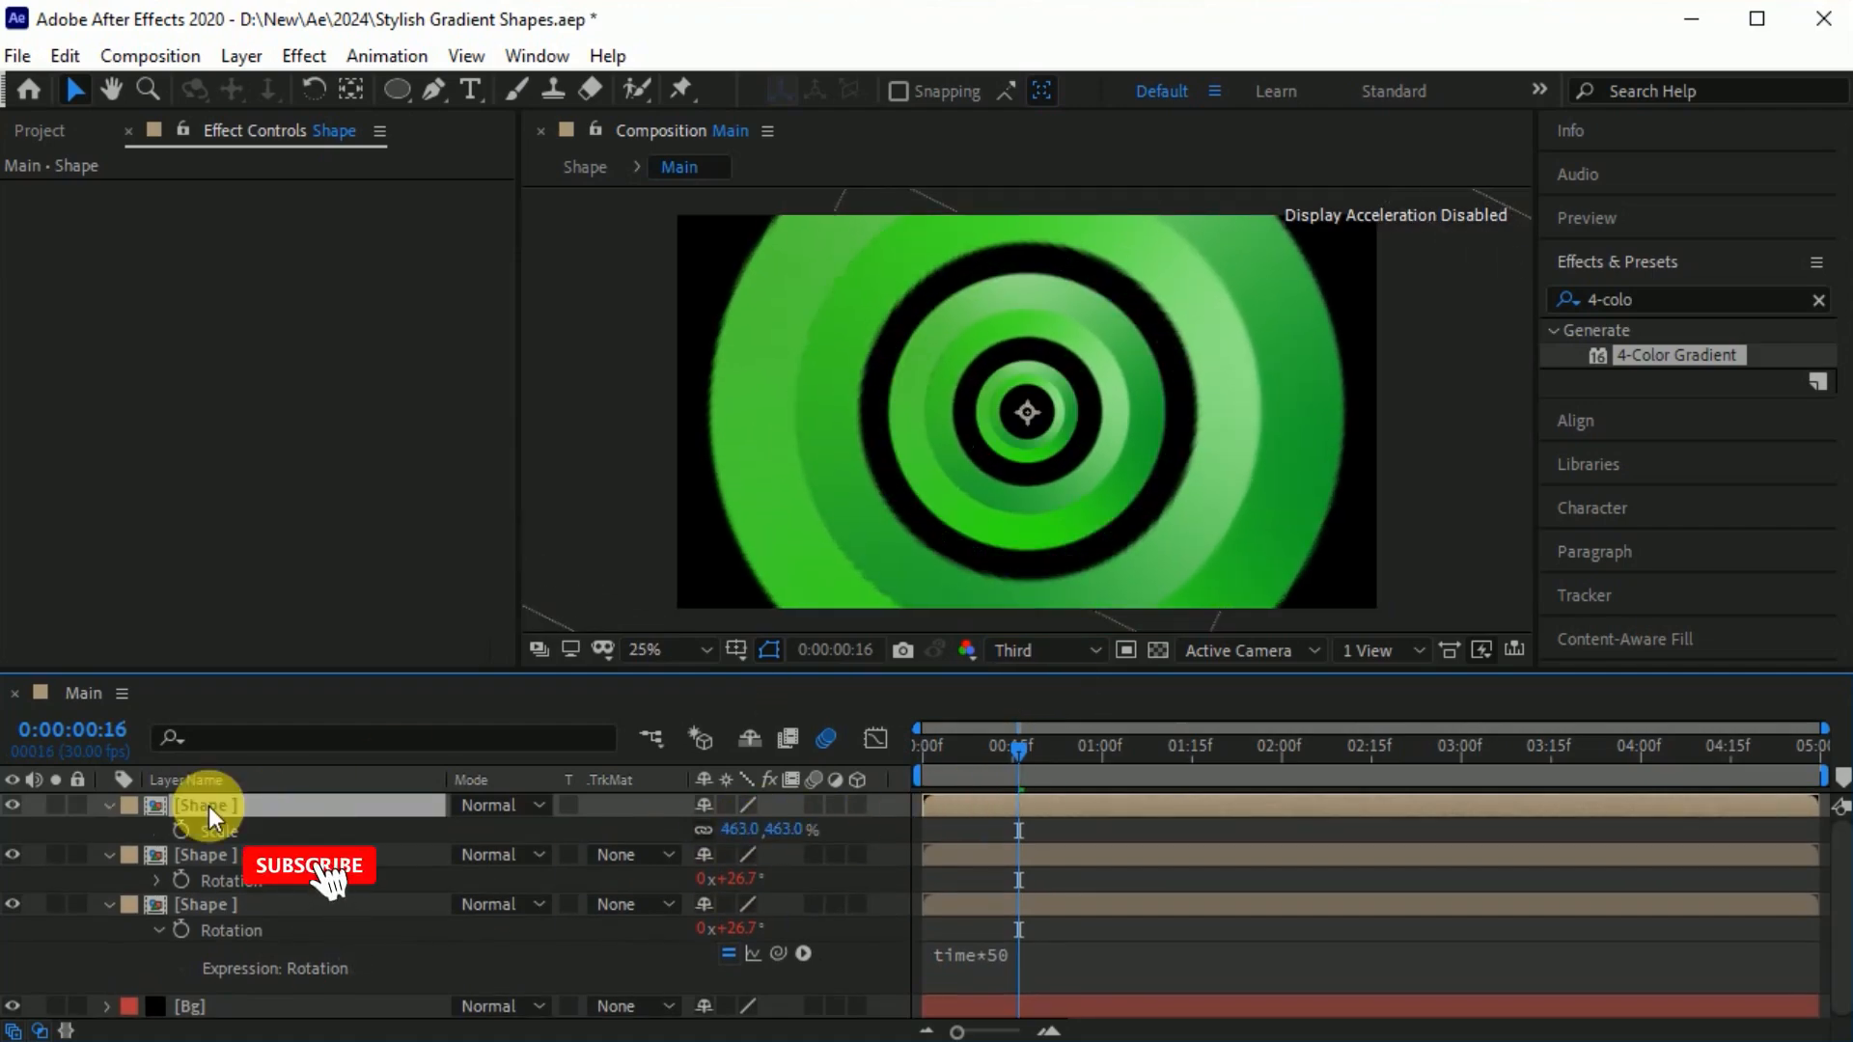
Duplicate the largest Shape layer and scale the copy to about 860% to form a fourth ring filling the frame.
{"action": "key", "text": "ctrl+d"}
{"action": "key", "text": "s"}
{"action": "left_click_drag", "start_coordinate": [734, 830], "coordinate": [1380, 782]}
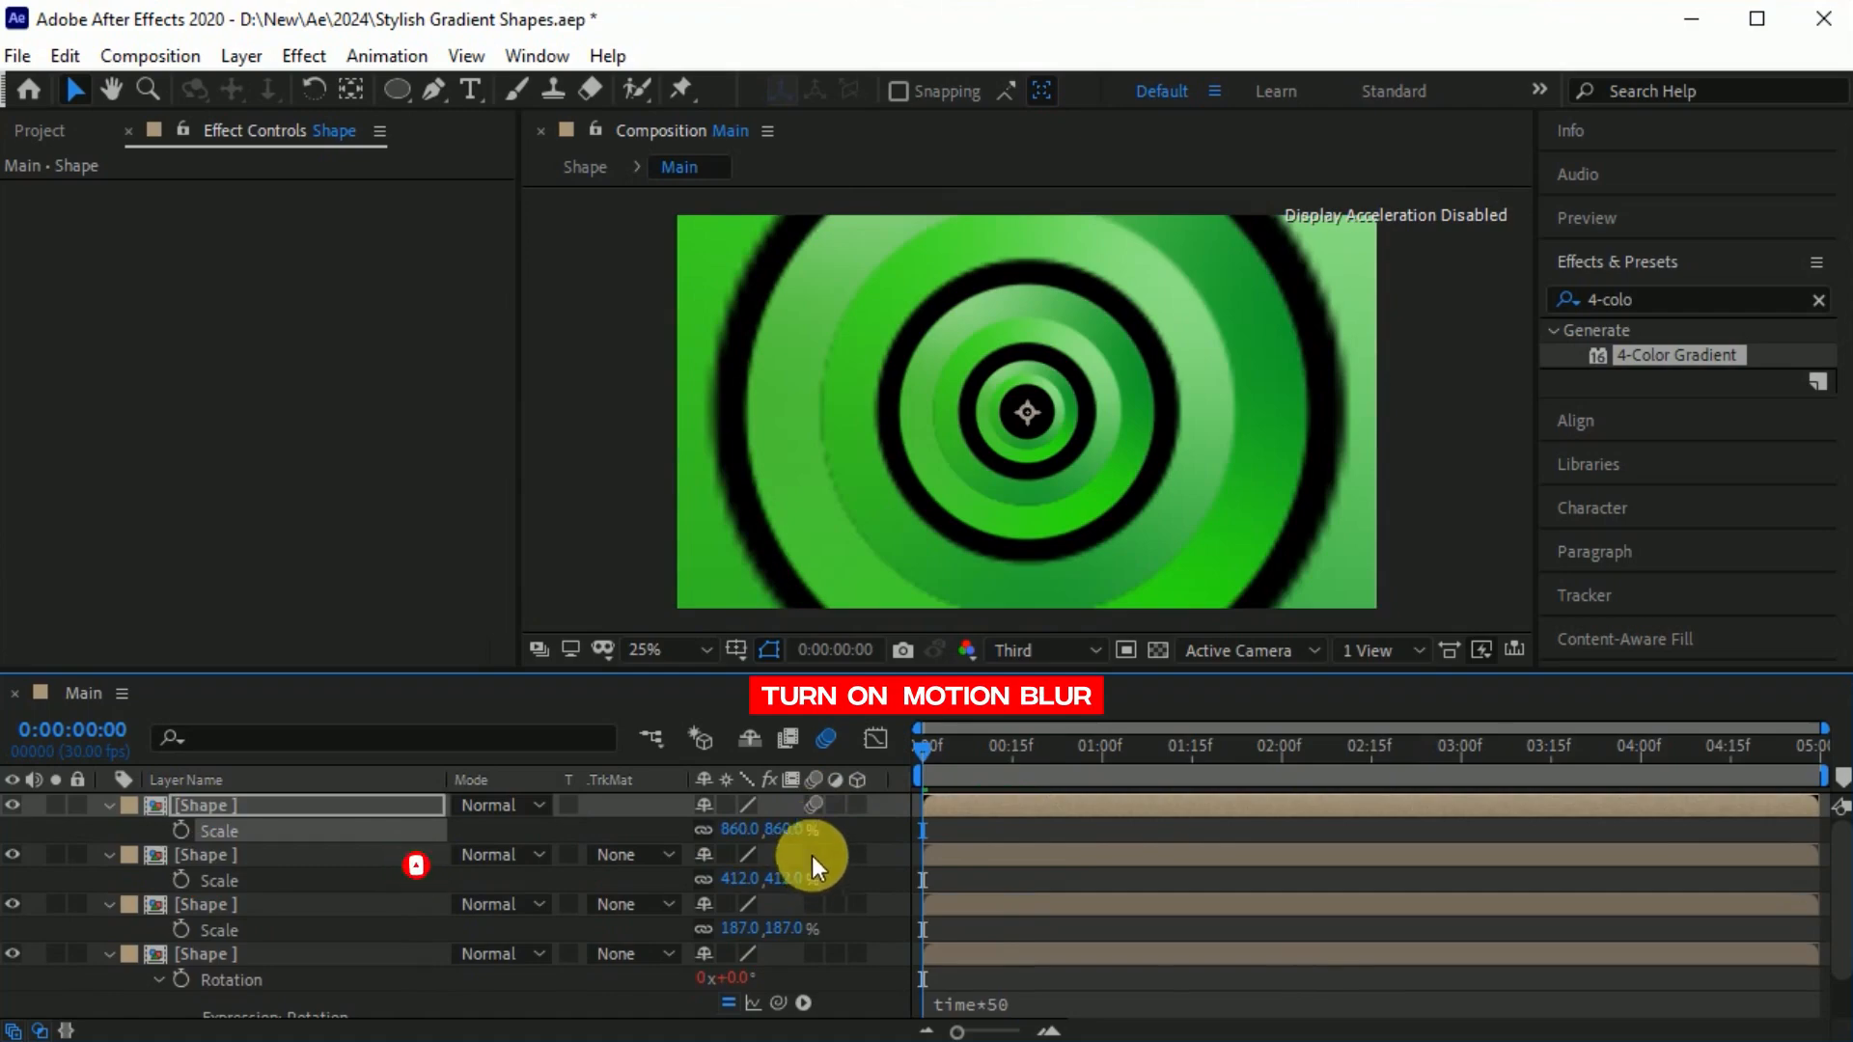
Turn on motion blur for the Shape layers and preview the rotating rings.
{"action": "left_click", "coordinate": [814, 954]}
{"action": "key", "text": "space"}
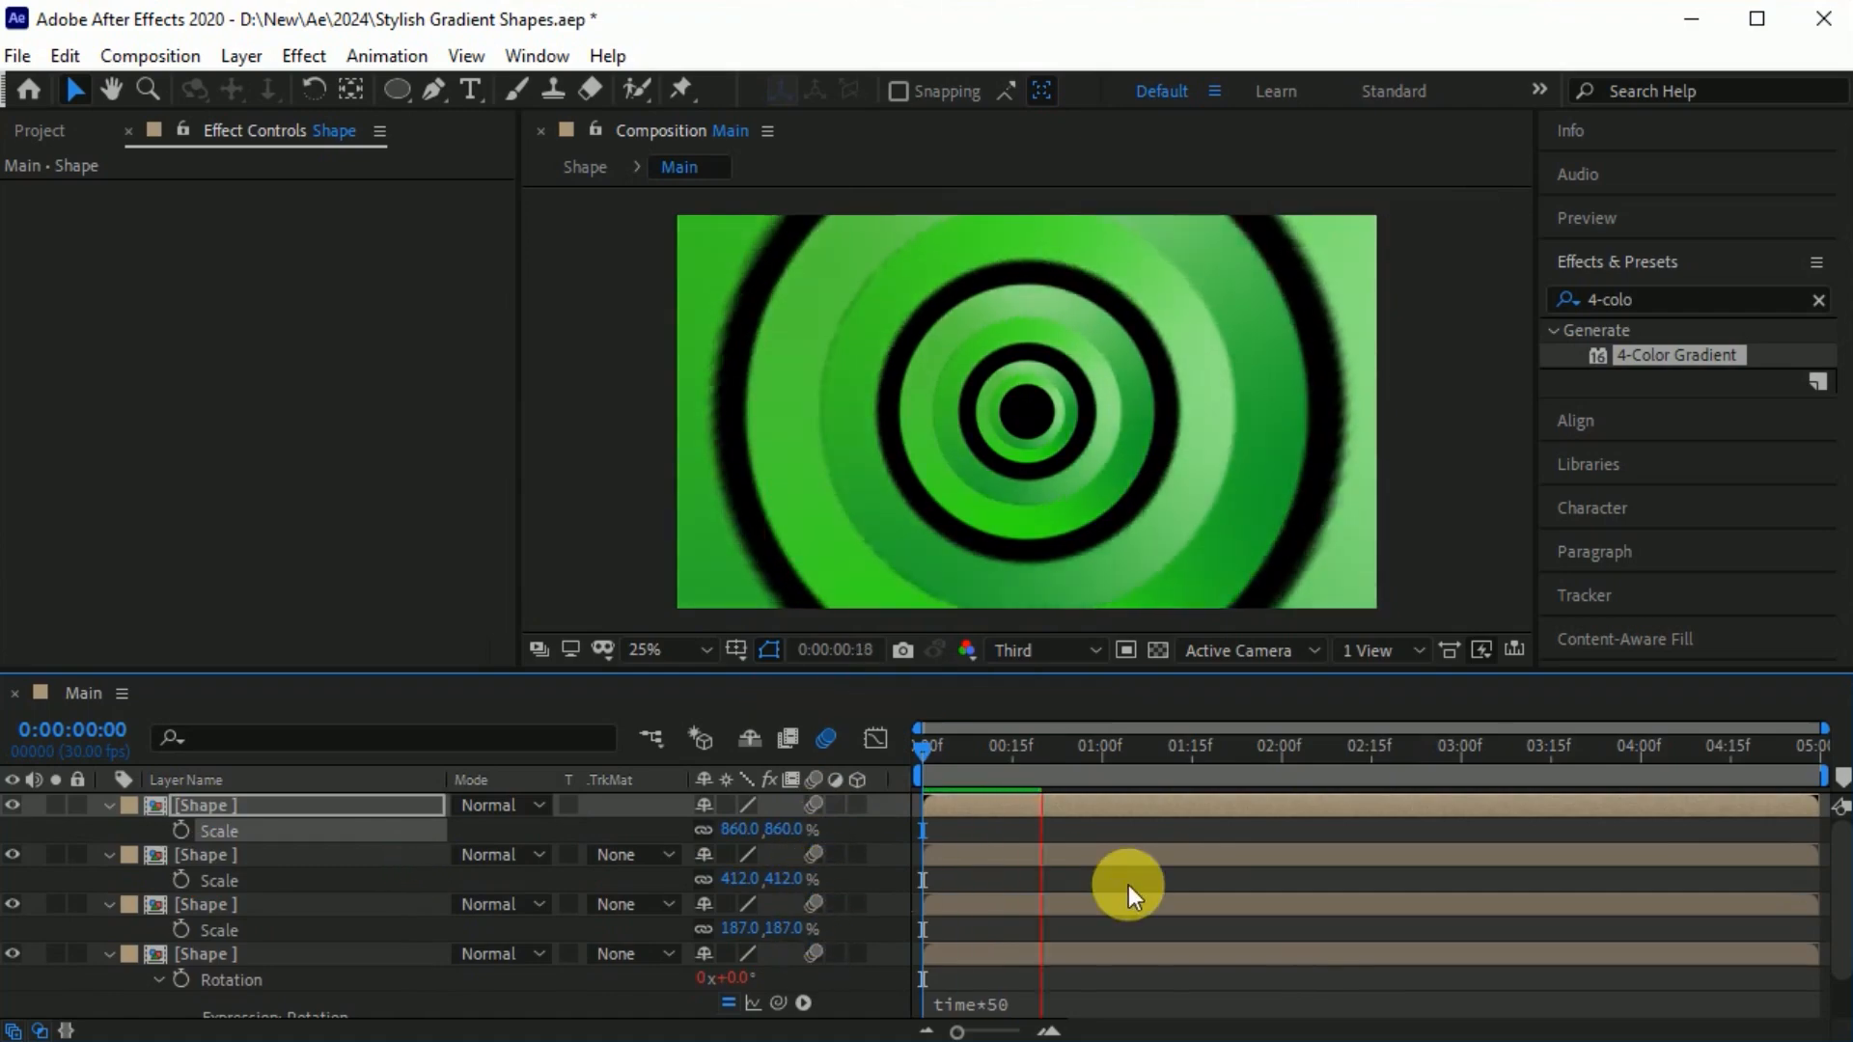
Add a Position keyframe at 0:00:02:00 to all four Shape layers.
{"action": "left_click", "coordinate": [259, 954], "text": "shift"}
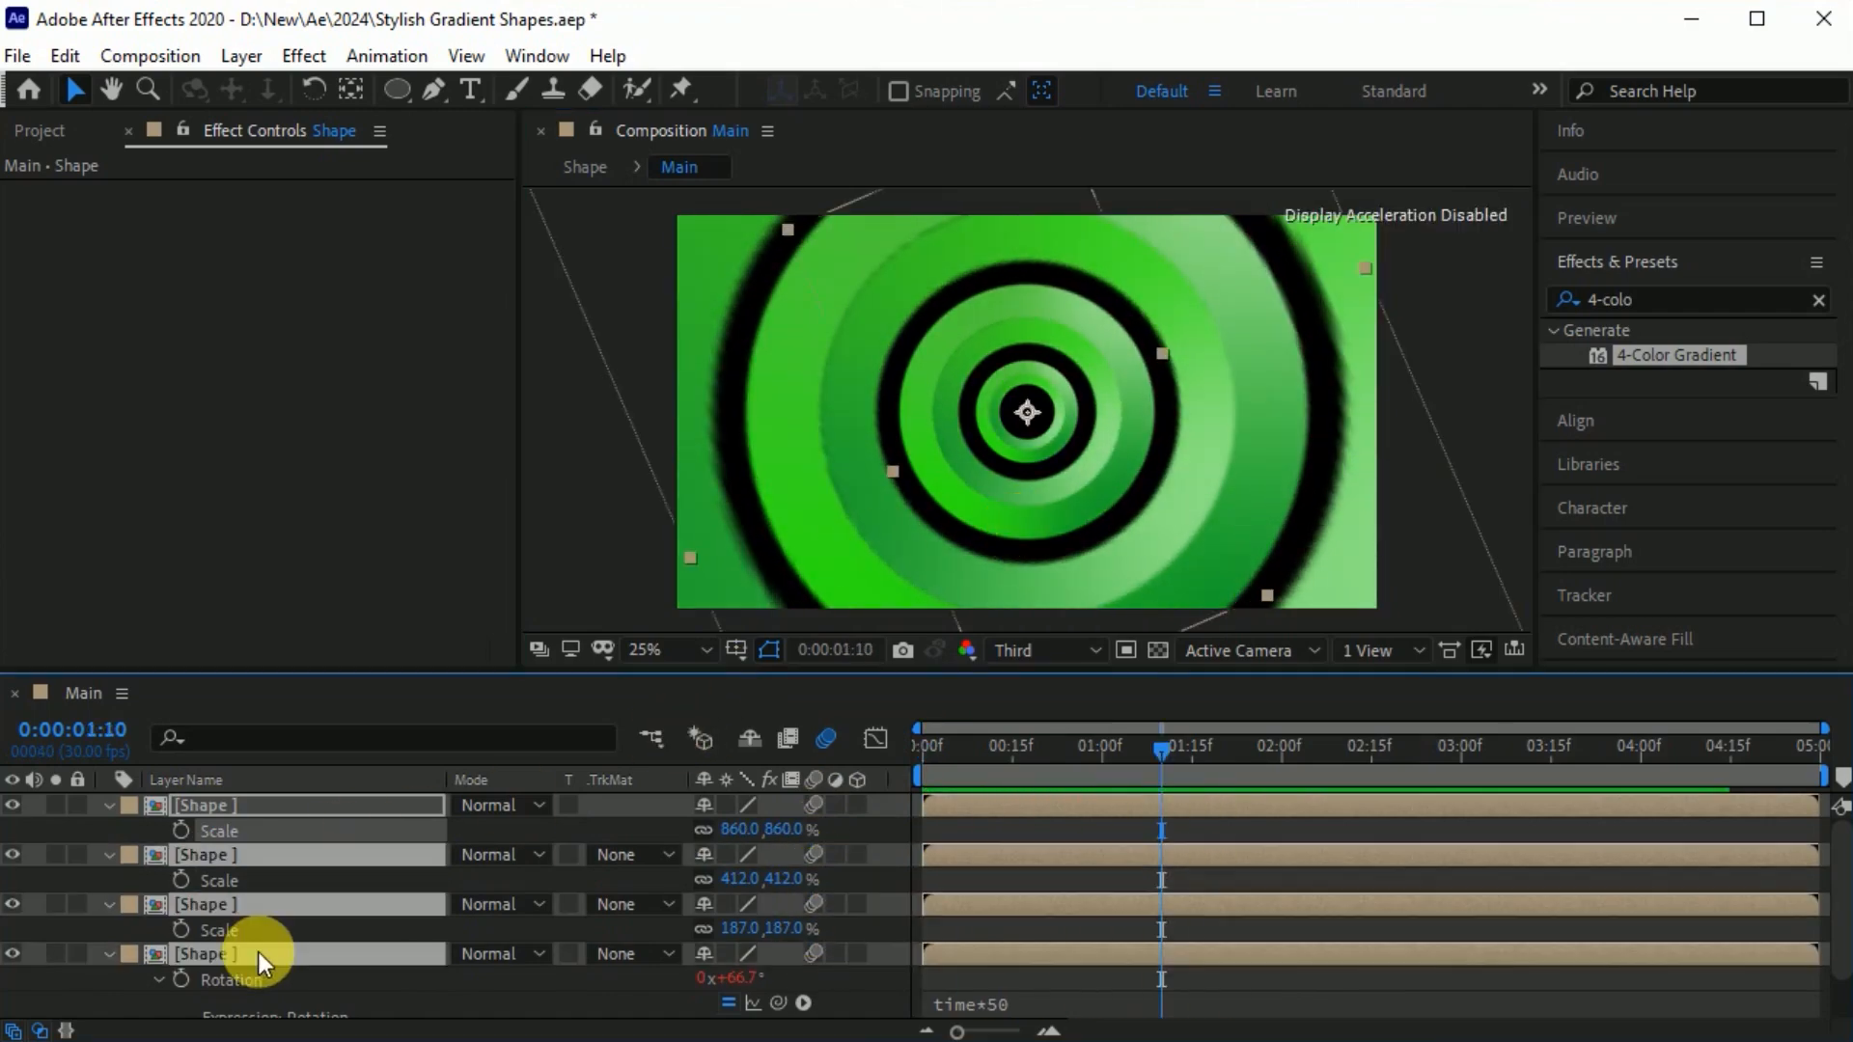
{"action": "key", "text": "p"}
{"action": "left_click_drag", "start_coordinate": [1174, 755], "coordinate": [1294, 762]}
{"action": "left_click", "coordinate": [181, 829]}
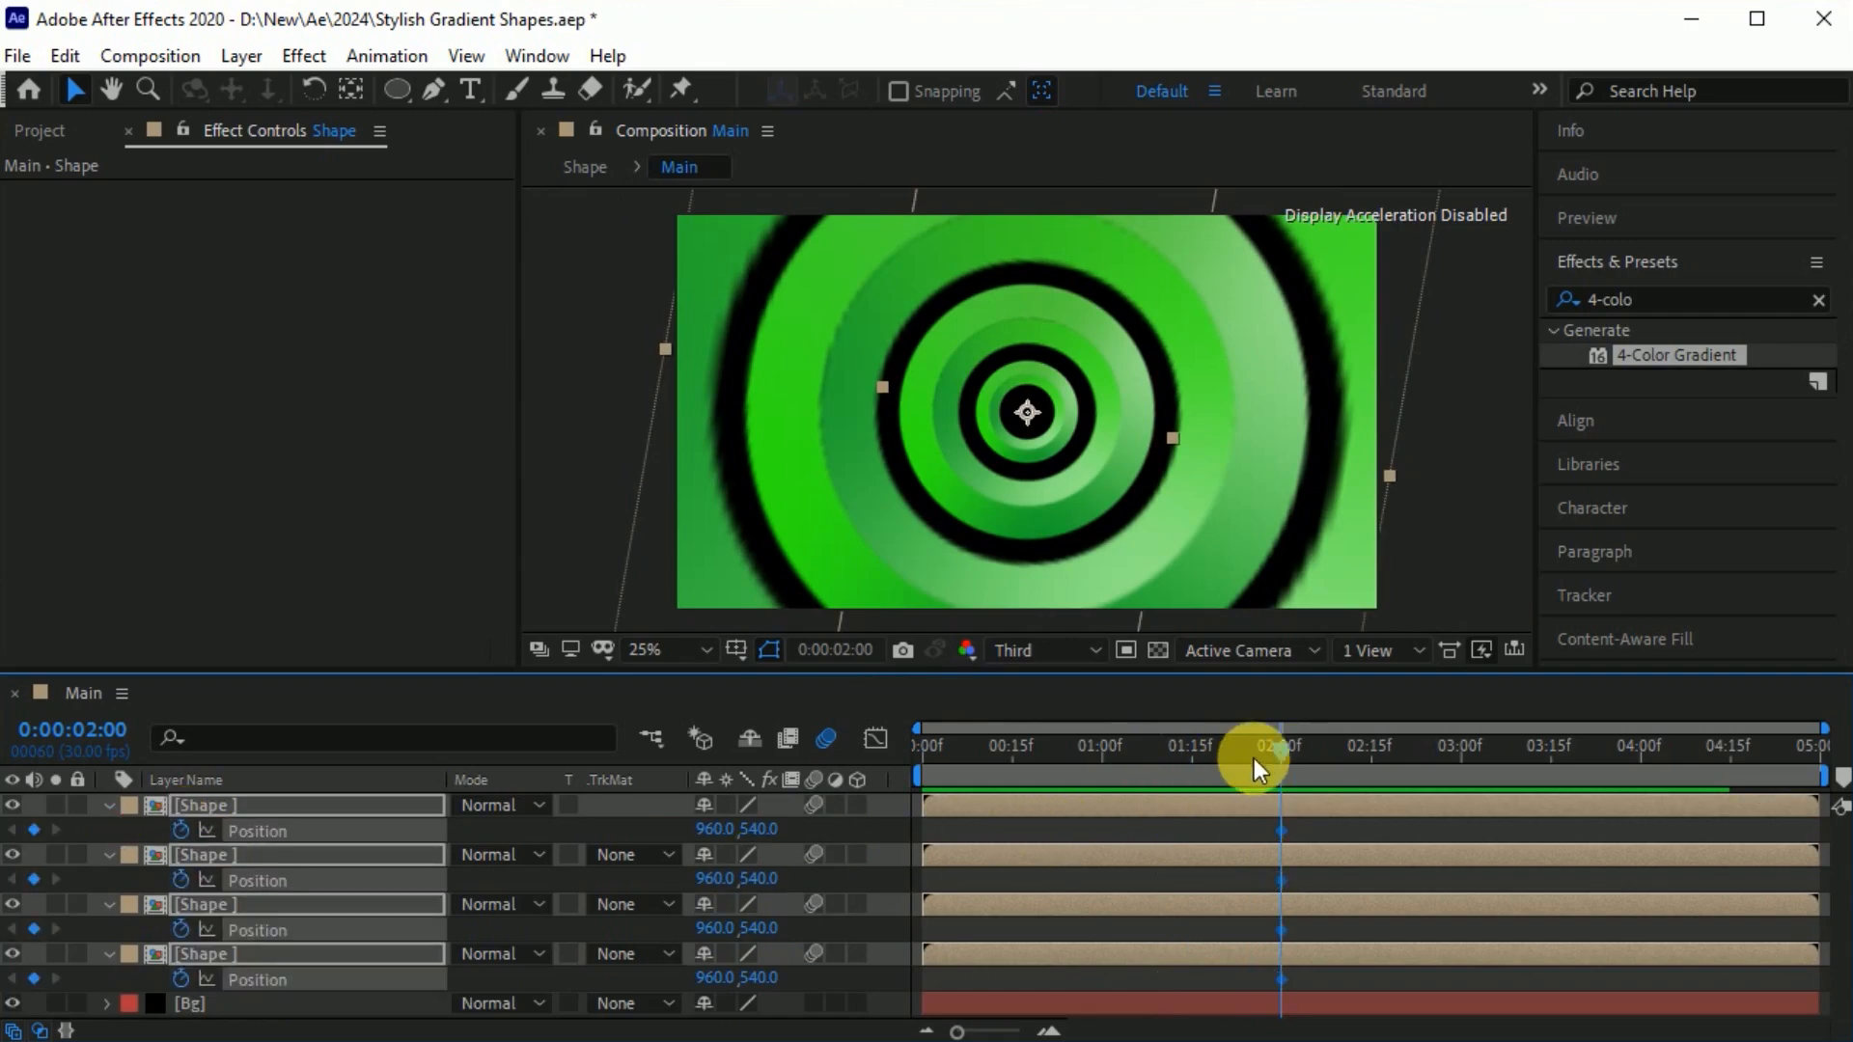
Move all four Shape layers below the frame to 960, 2976 at 0:00:00:15 and preview the rise.
{"action": "left_click_drag", "start_coordinate": [1283, 750], "coordinate": [1013, 776]}
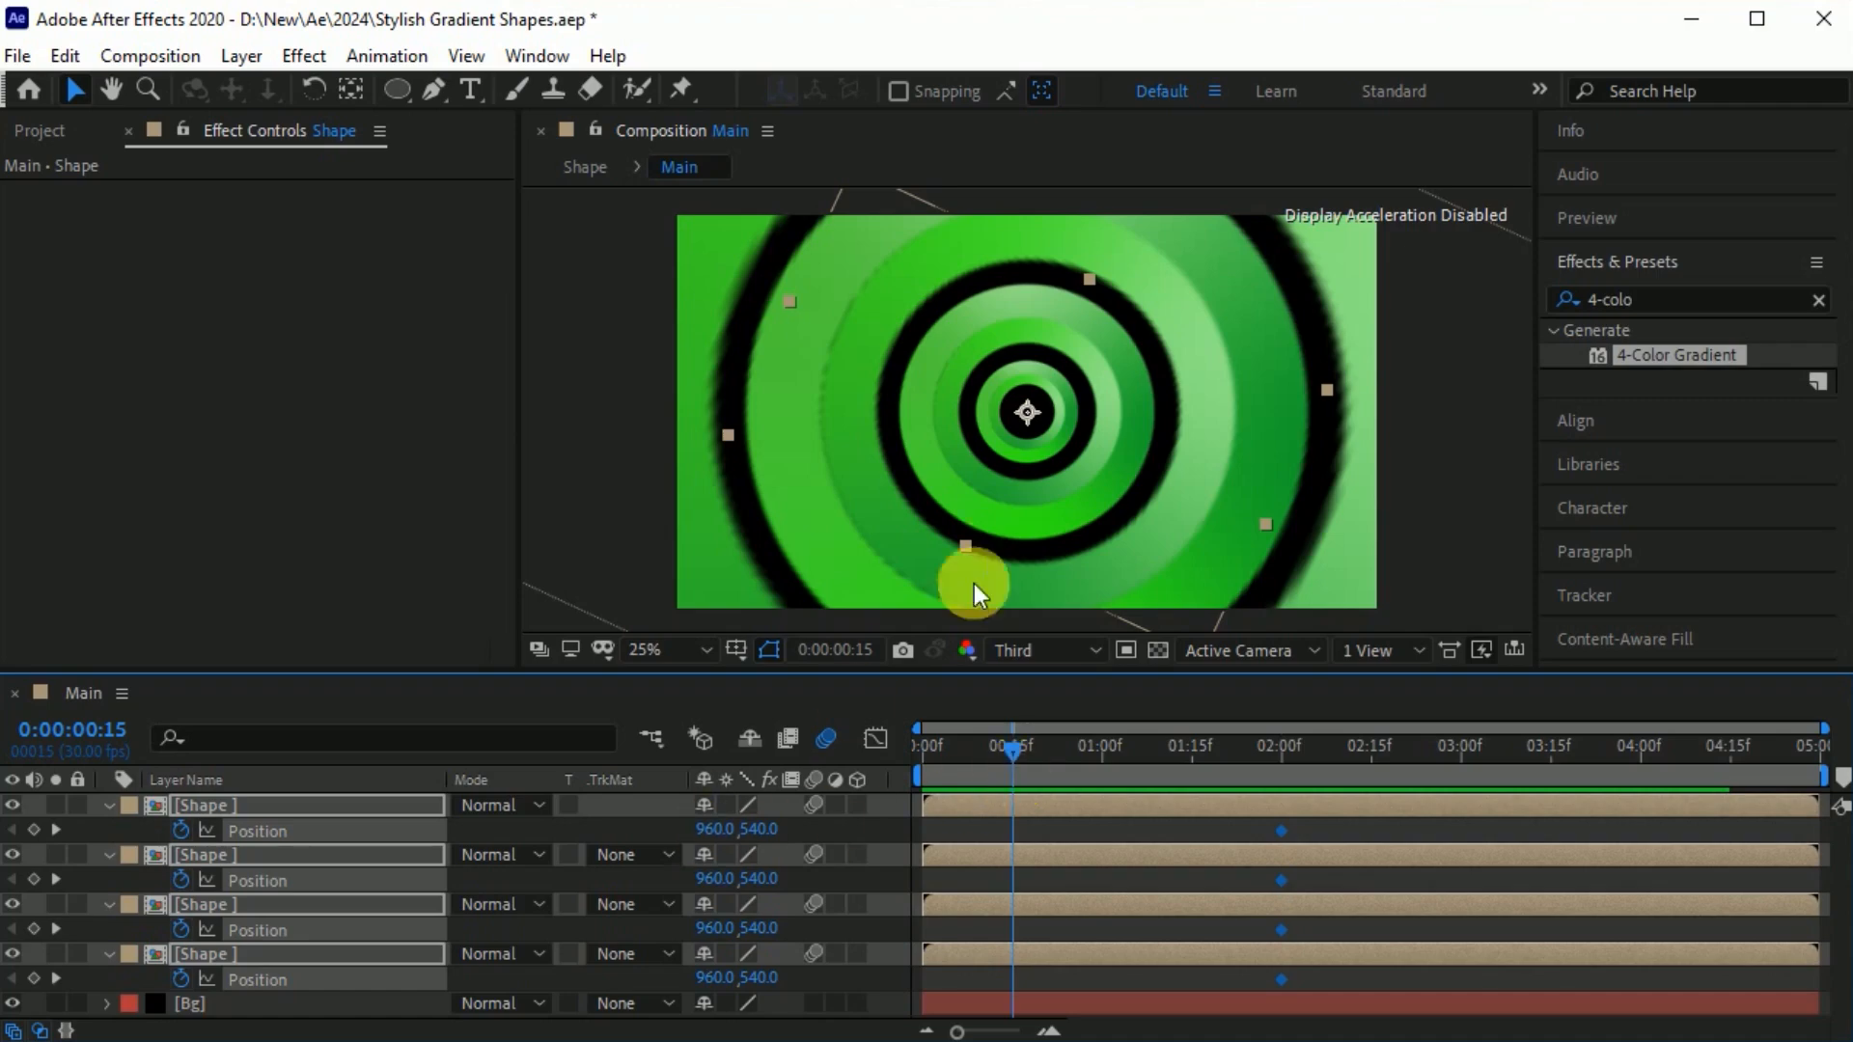
{"action": "left_click_drag", "start_coordinate": [1185, 274], "coordinate": [1212, 1041]}
{"action": "left_click_drag", "start_coordinate": [1016, 749], "coordinate": [919, 758]}
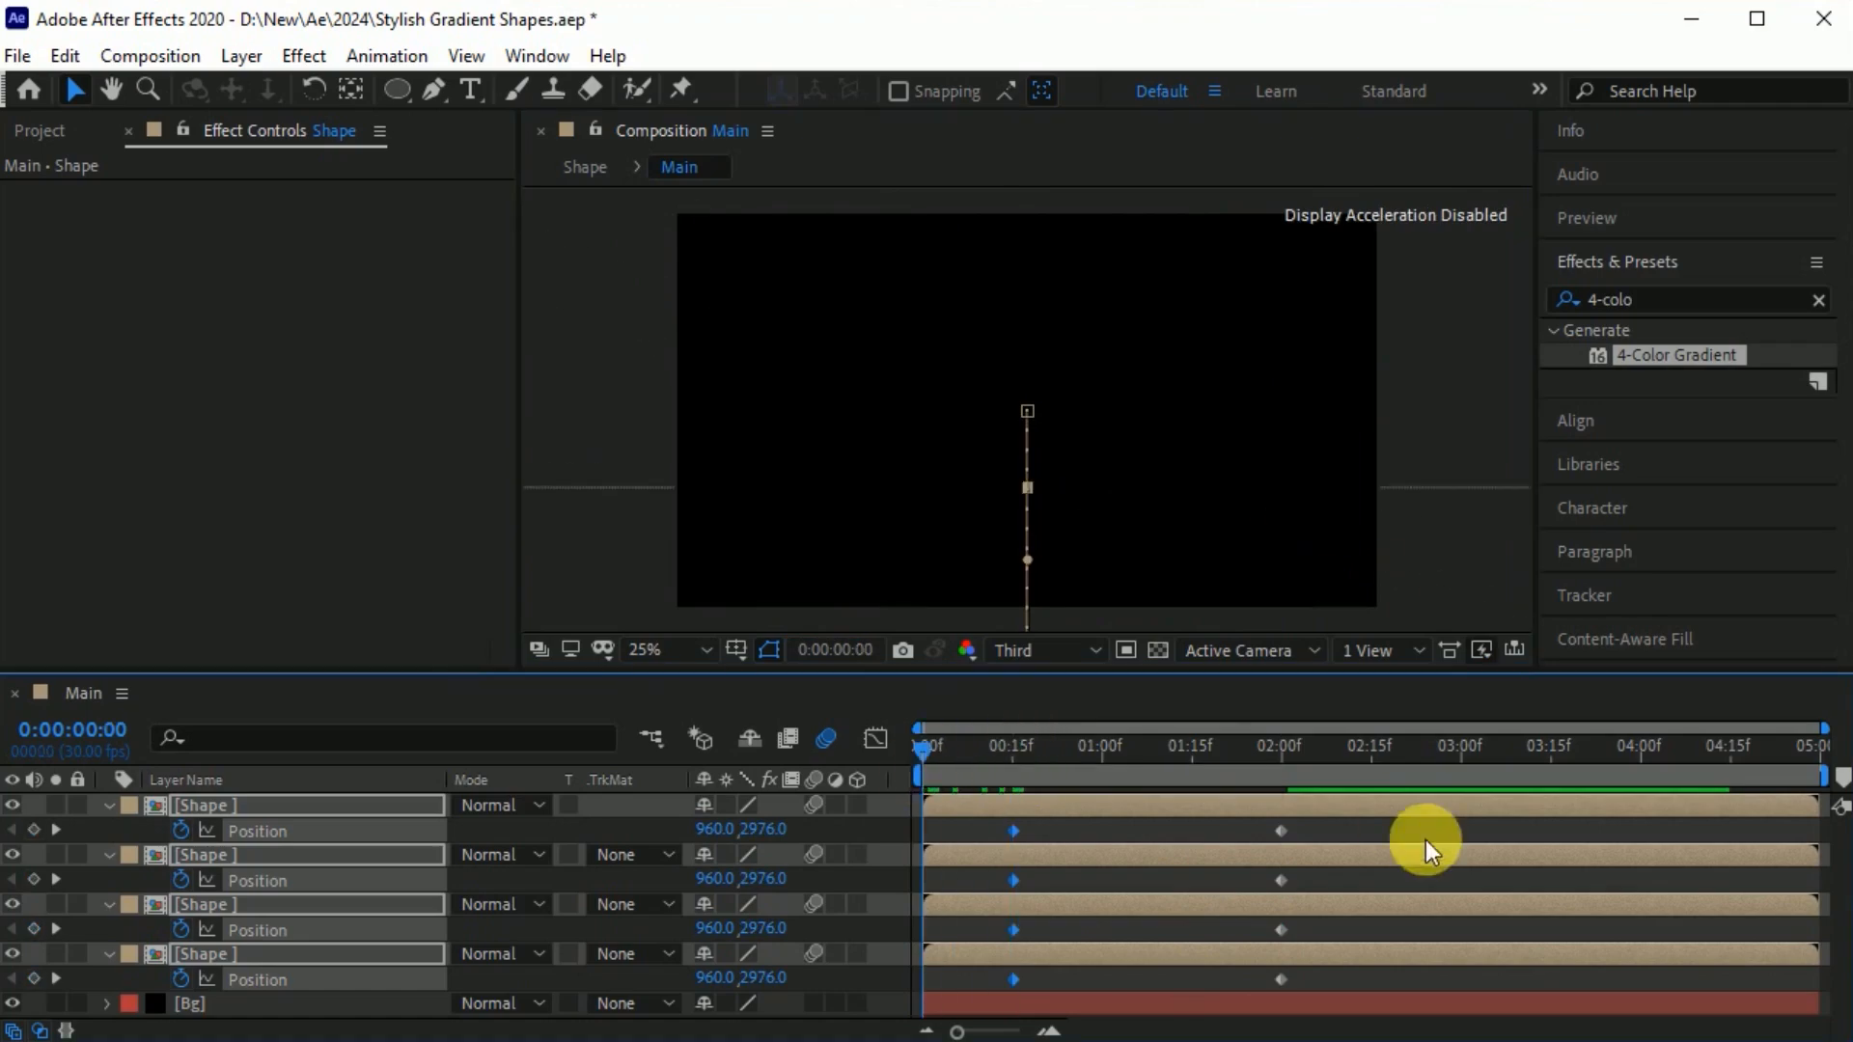
{"action": "key", "text": "space"}
Easy-ease all the Shape layers' Position keyframes and shape the speed graph to peak early with a long slowdown.
{"action": "left_click_drag", "start_coordinate": [1404, 828], "coordinate": [994, 998]}
{"action": "key", "text": "F9"}
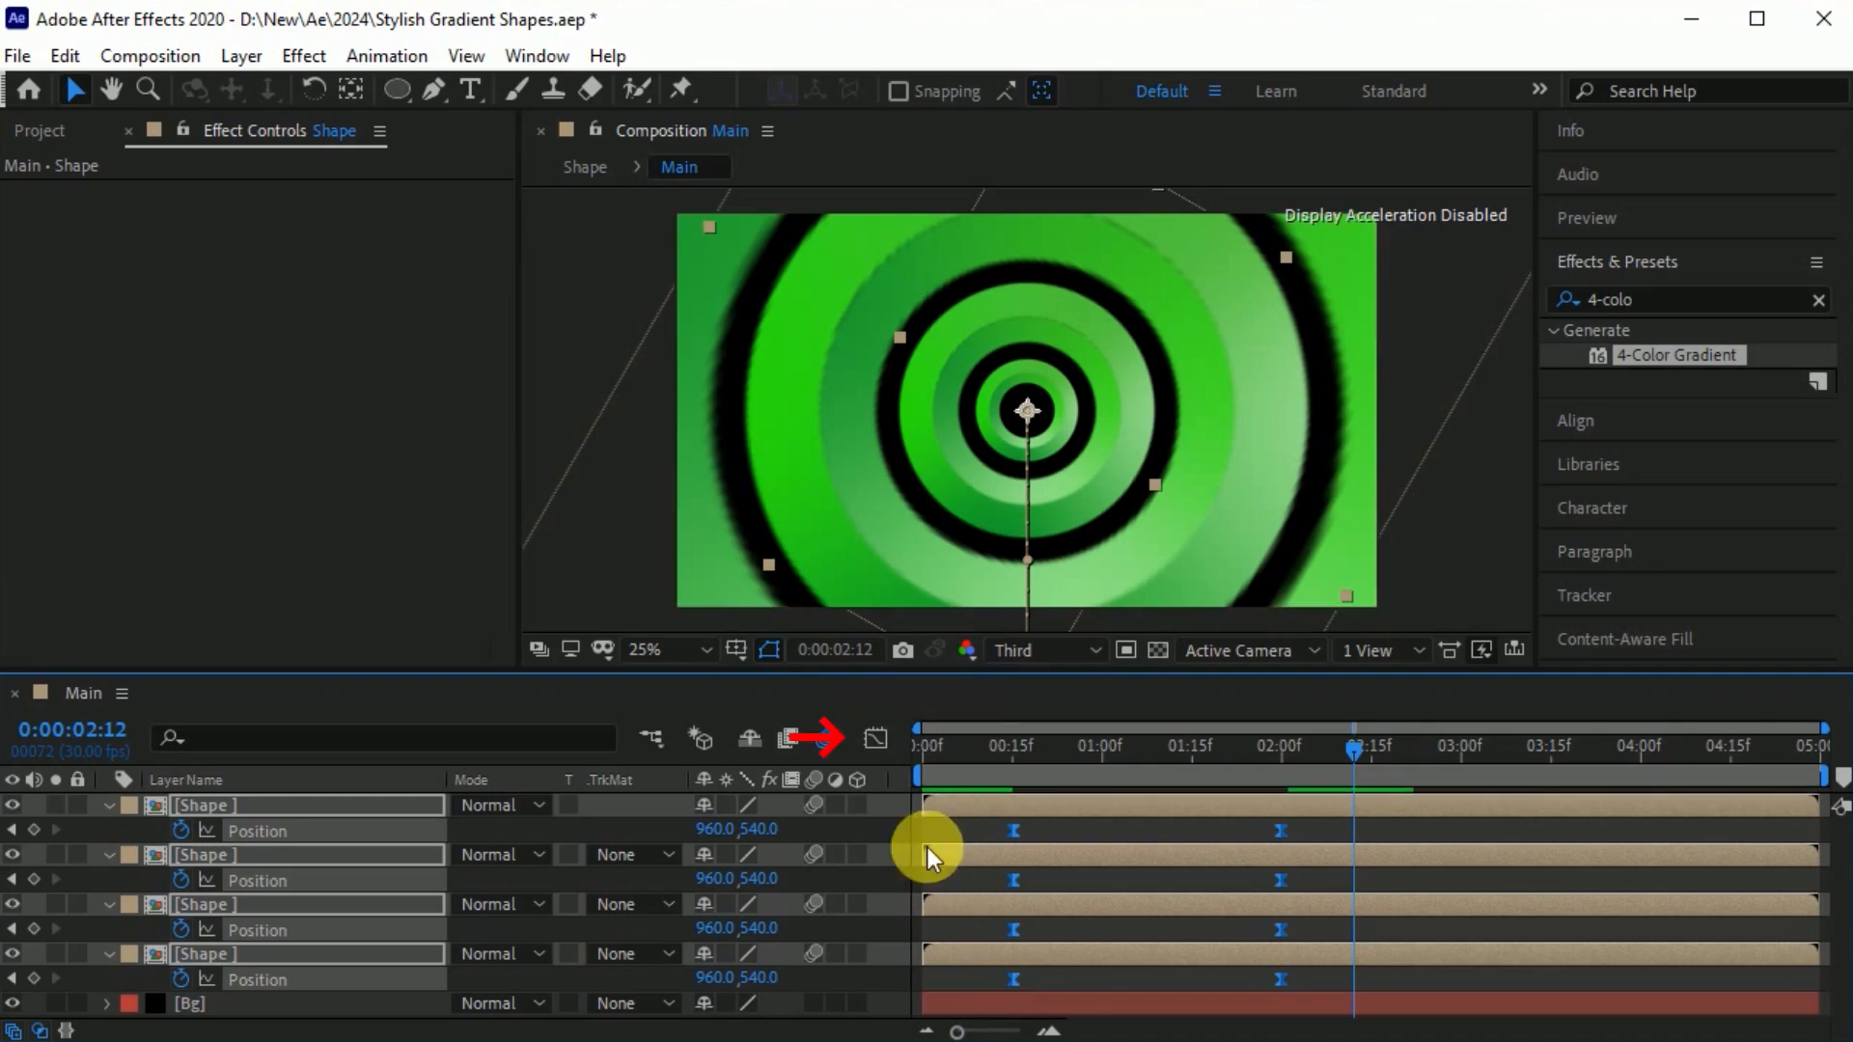
{"action": "left_click", "coordinate": [876, 741]}
{"action": "left_click_drag", "start_coordinate": [960, 919], "coordinate": [1336, 973]}
{"action": "left_click_drag", "start_coordinate": [1231, 947], "coordinate": [1067, 951]}
{"action": "left_click", "coordinate": [876, 739]}
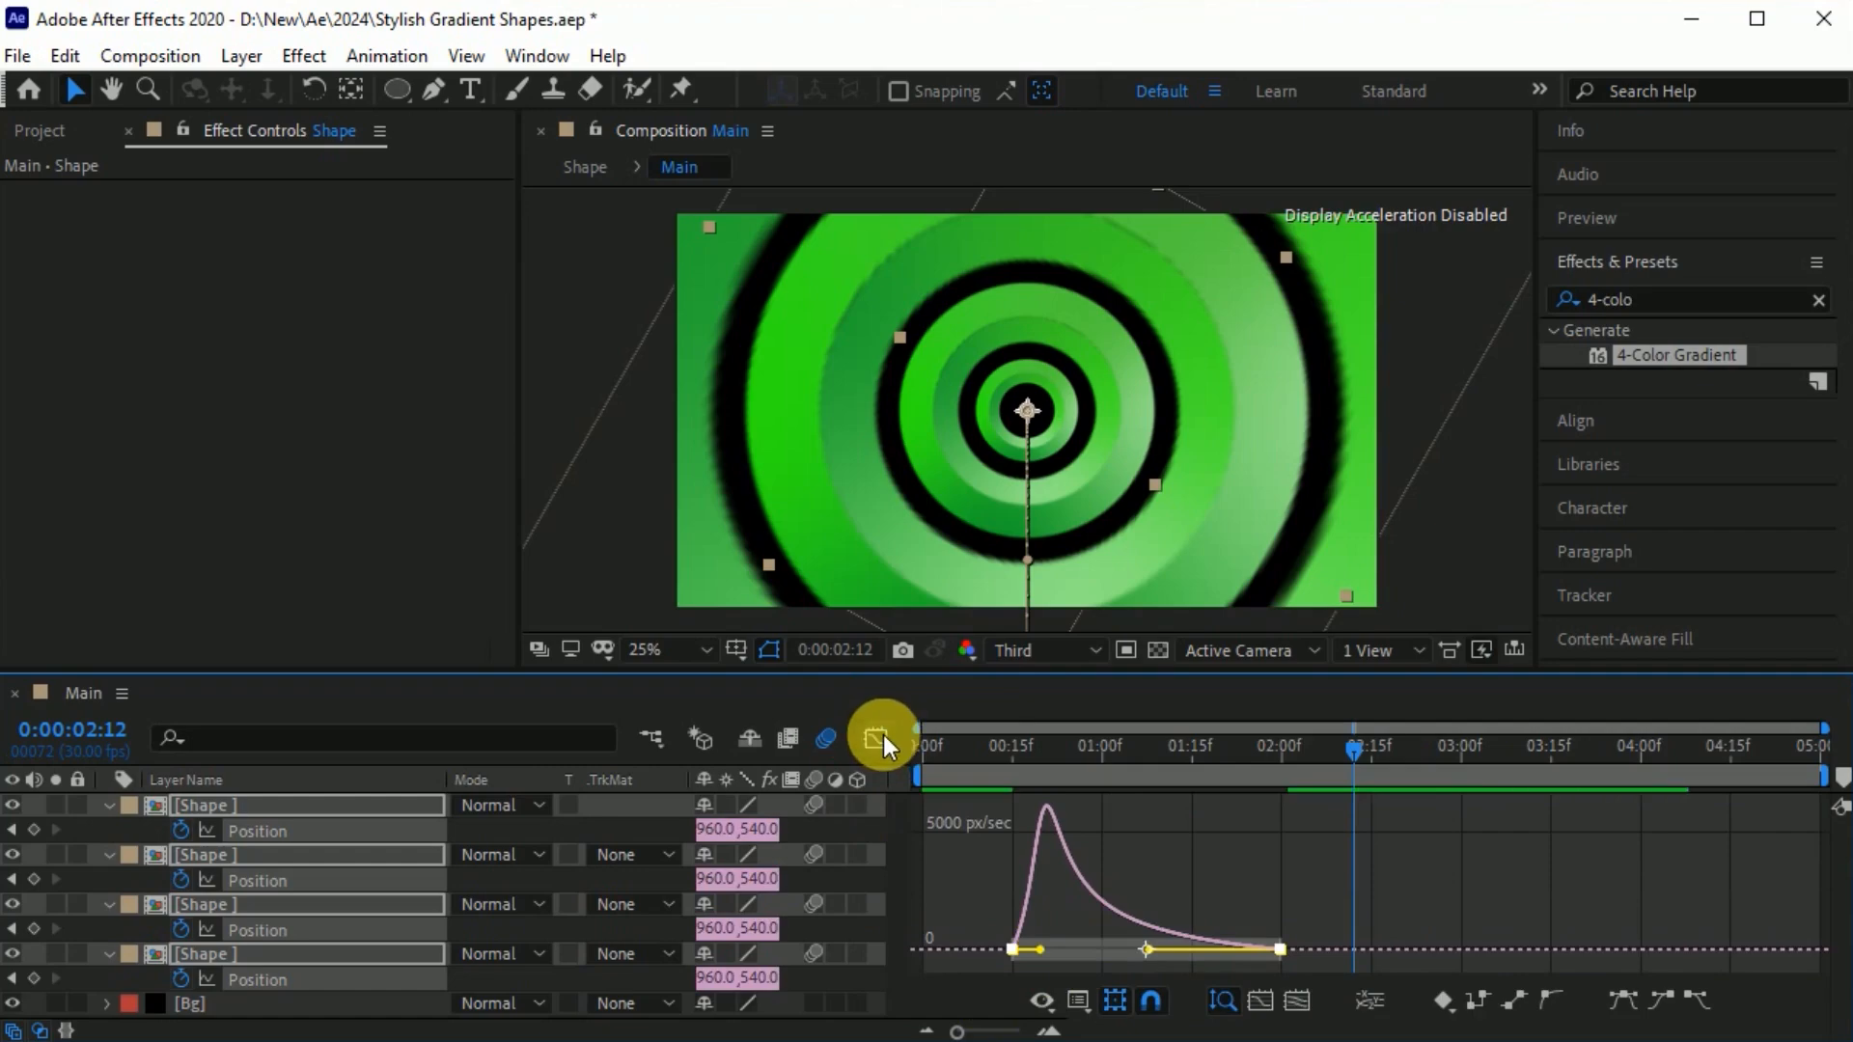
Stagger the lower three Shape layers about 7 frames apart in the timeline and preview the offset animation.
{"action": "left_click_drag", "start_coordinate": [1368, 744], "coordinate": [1240, 746]}
{"action": "left_click_drag", "start_coordinate": [1068, 957], "coordinate": [1127, 954]}
{"action": "left_click_drag", "start_coordinate": [1056, 905], "coordinate": [1123, 953]}
{"action": "left_click_drag", "start_coordinate": [1065, 855], "coordinate": [1170, 955]}
{"action": "left_click_drag", "start_coordinate": [1240, 750], "coordinate": [917, 769]}
{"action": "key", "text": "space"}
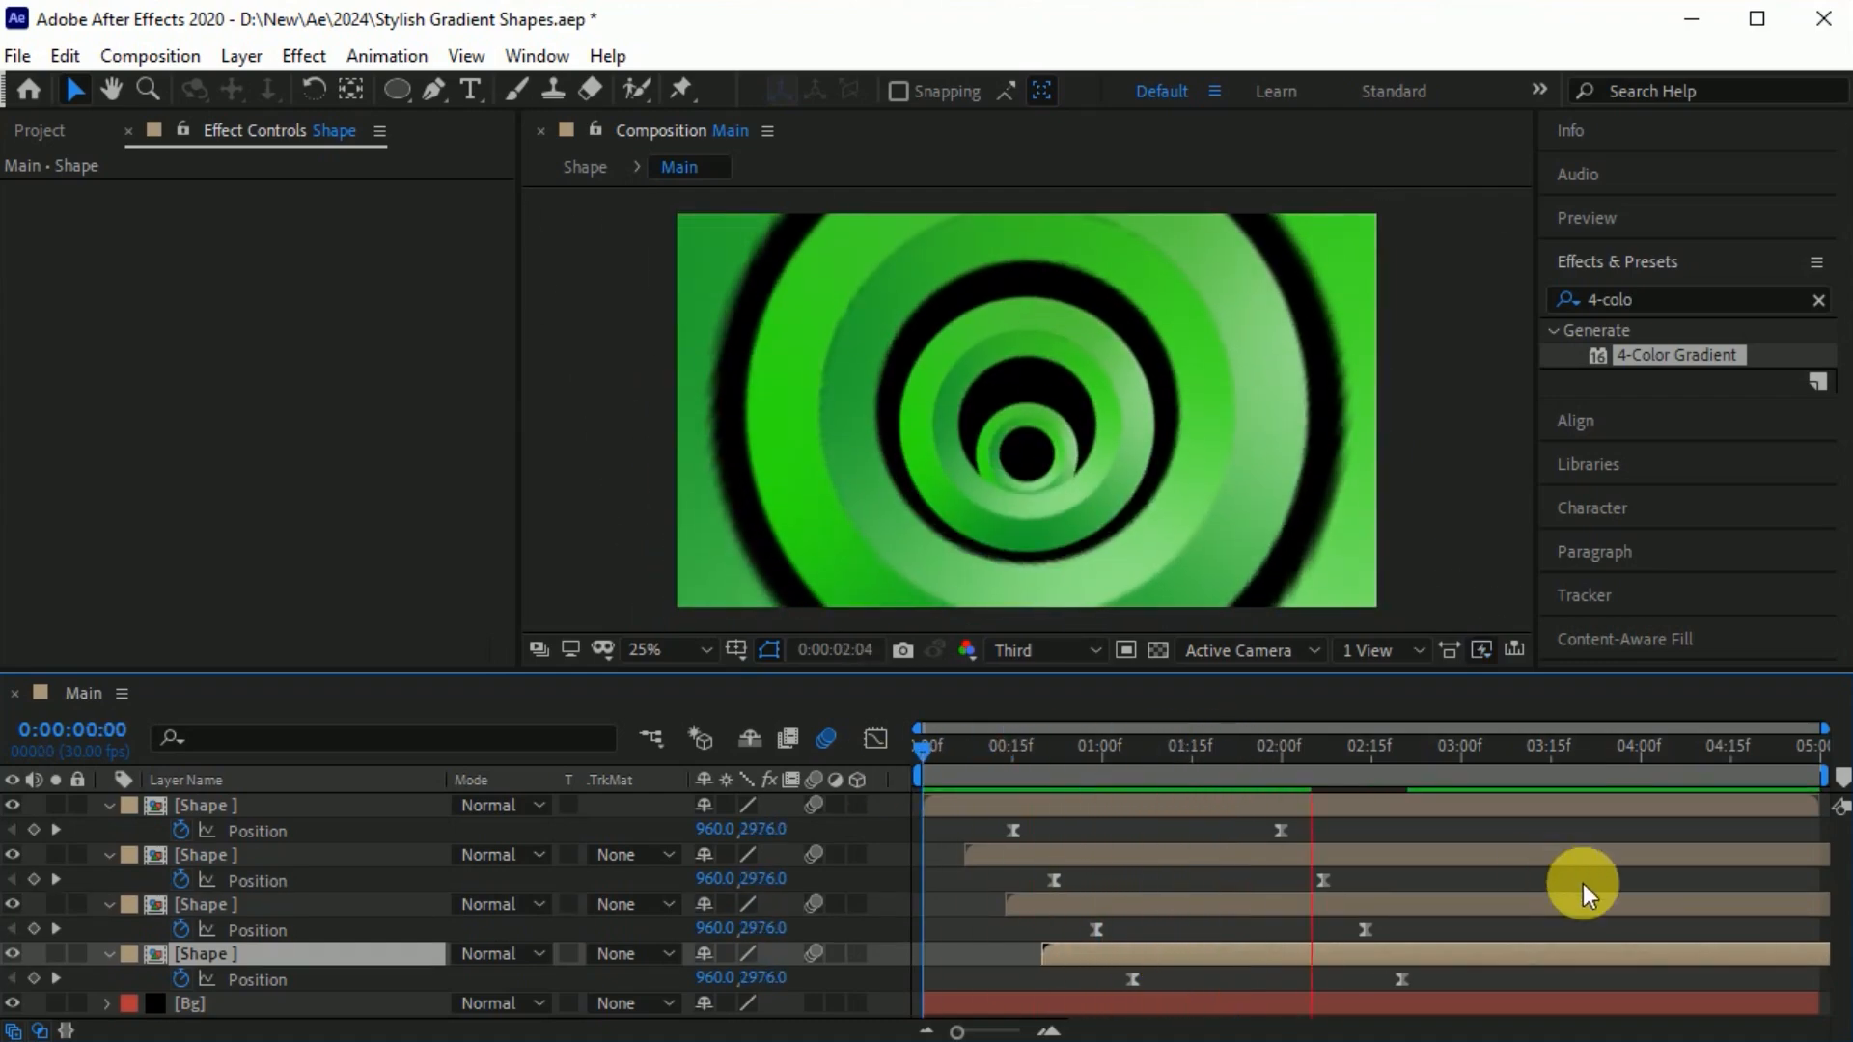
Find the Camera Lens Blur effect and apply it to the topmost Shape layer, the largest ring.
{"action": "key", "text": "space"}
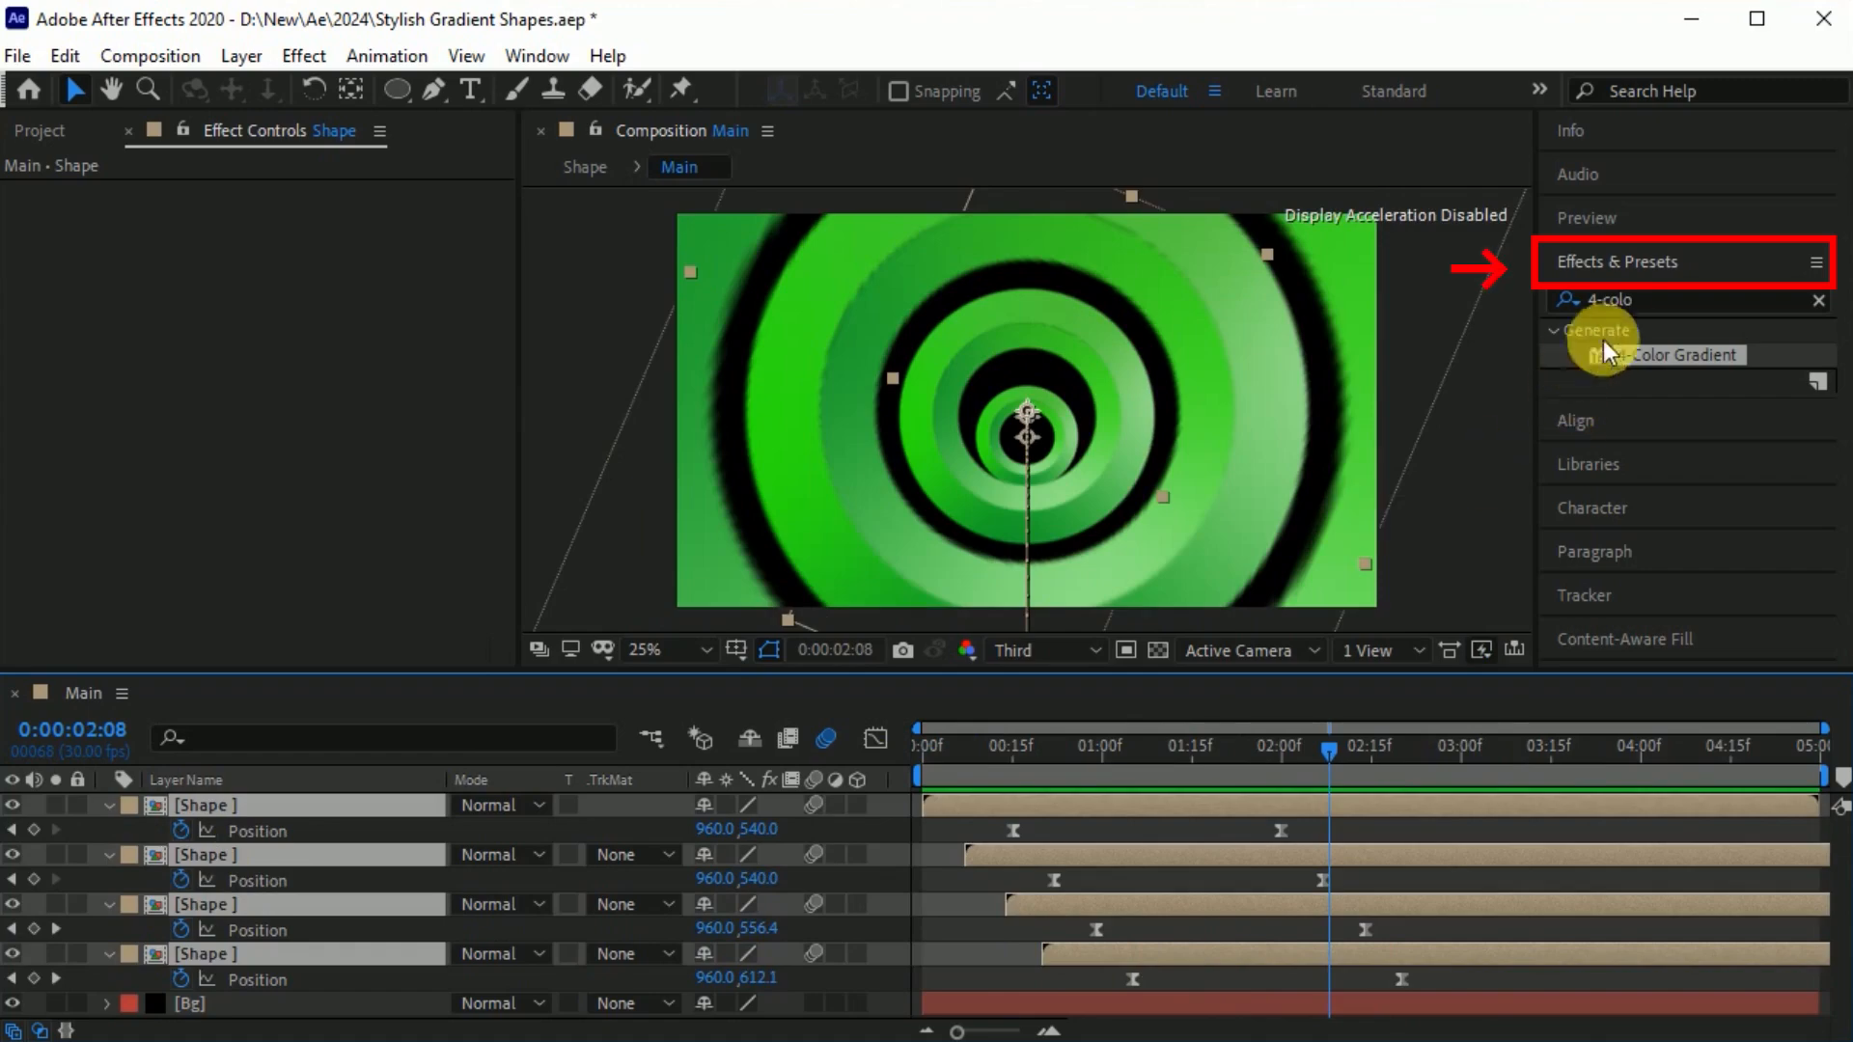
{"action": "left_click", "coordinate": [1642, 305]}
{"action": "left_click_drag", "start_coordinate": [1642, 308], "coordinate": [1512, 320]}
{"action": "type", "text": "cem"}
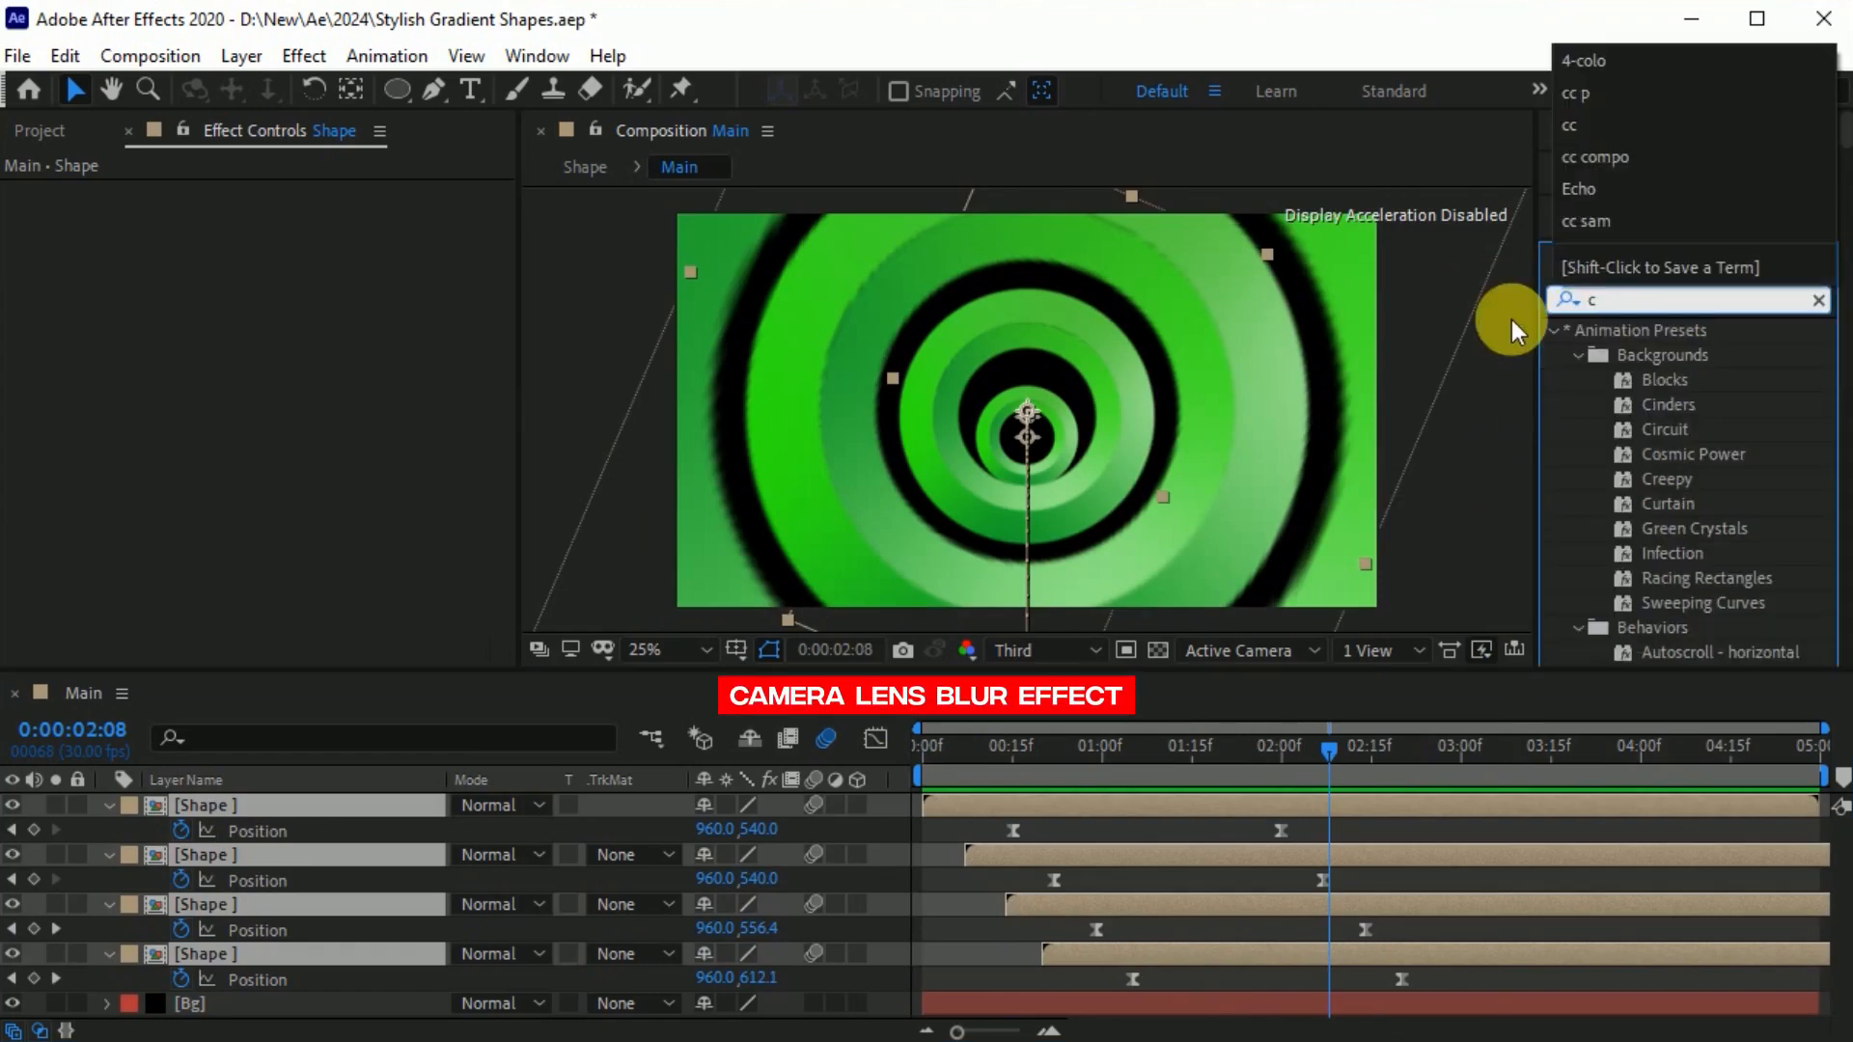
{"action": "key", "text": "BackSpace"}
{"action": "key", "text": "BackSpace"}
{"action": "type", "text": "am"}
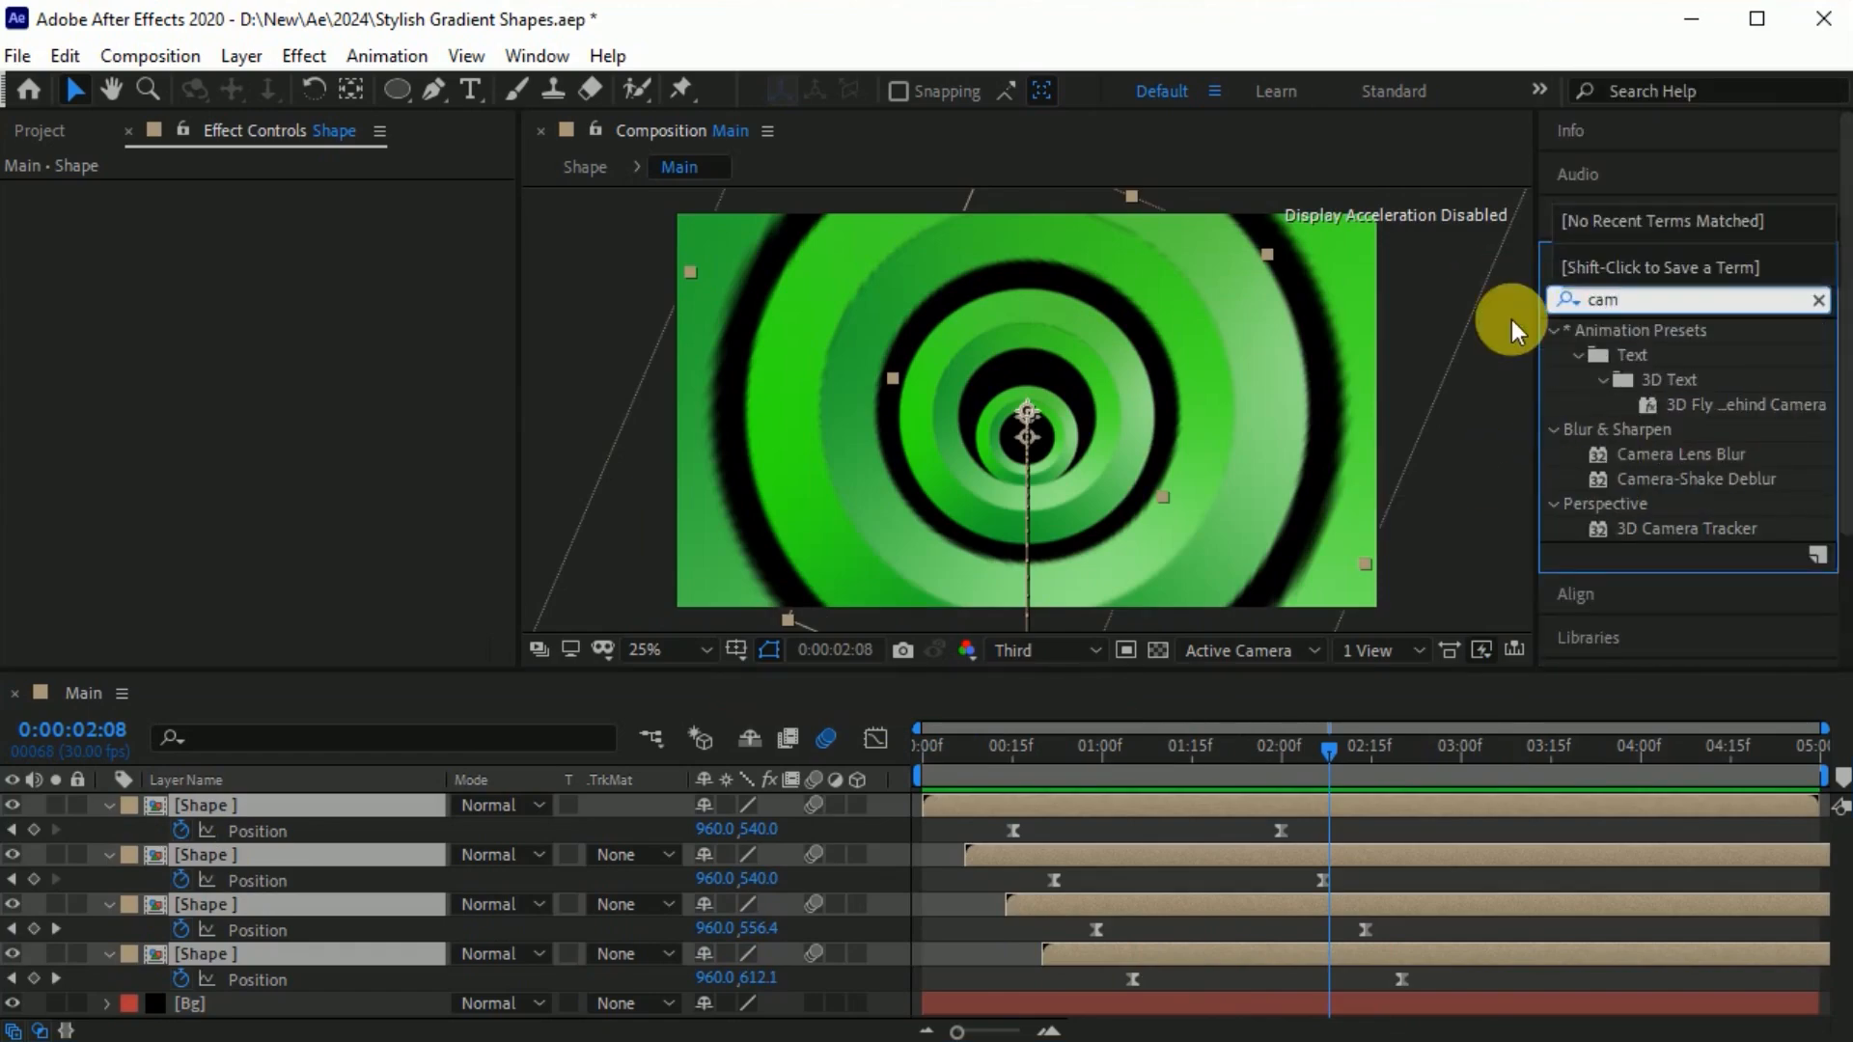
{"action": "left_click_drag", "start_coordinate": [1680, 453], "coordinate": [379, 803]}
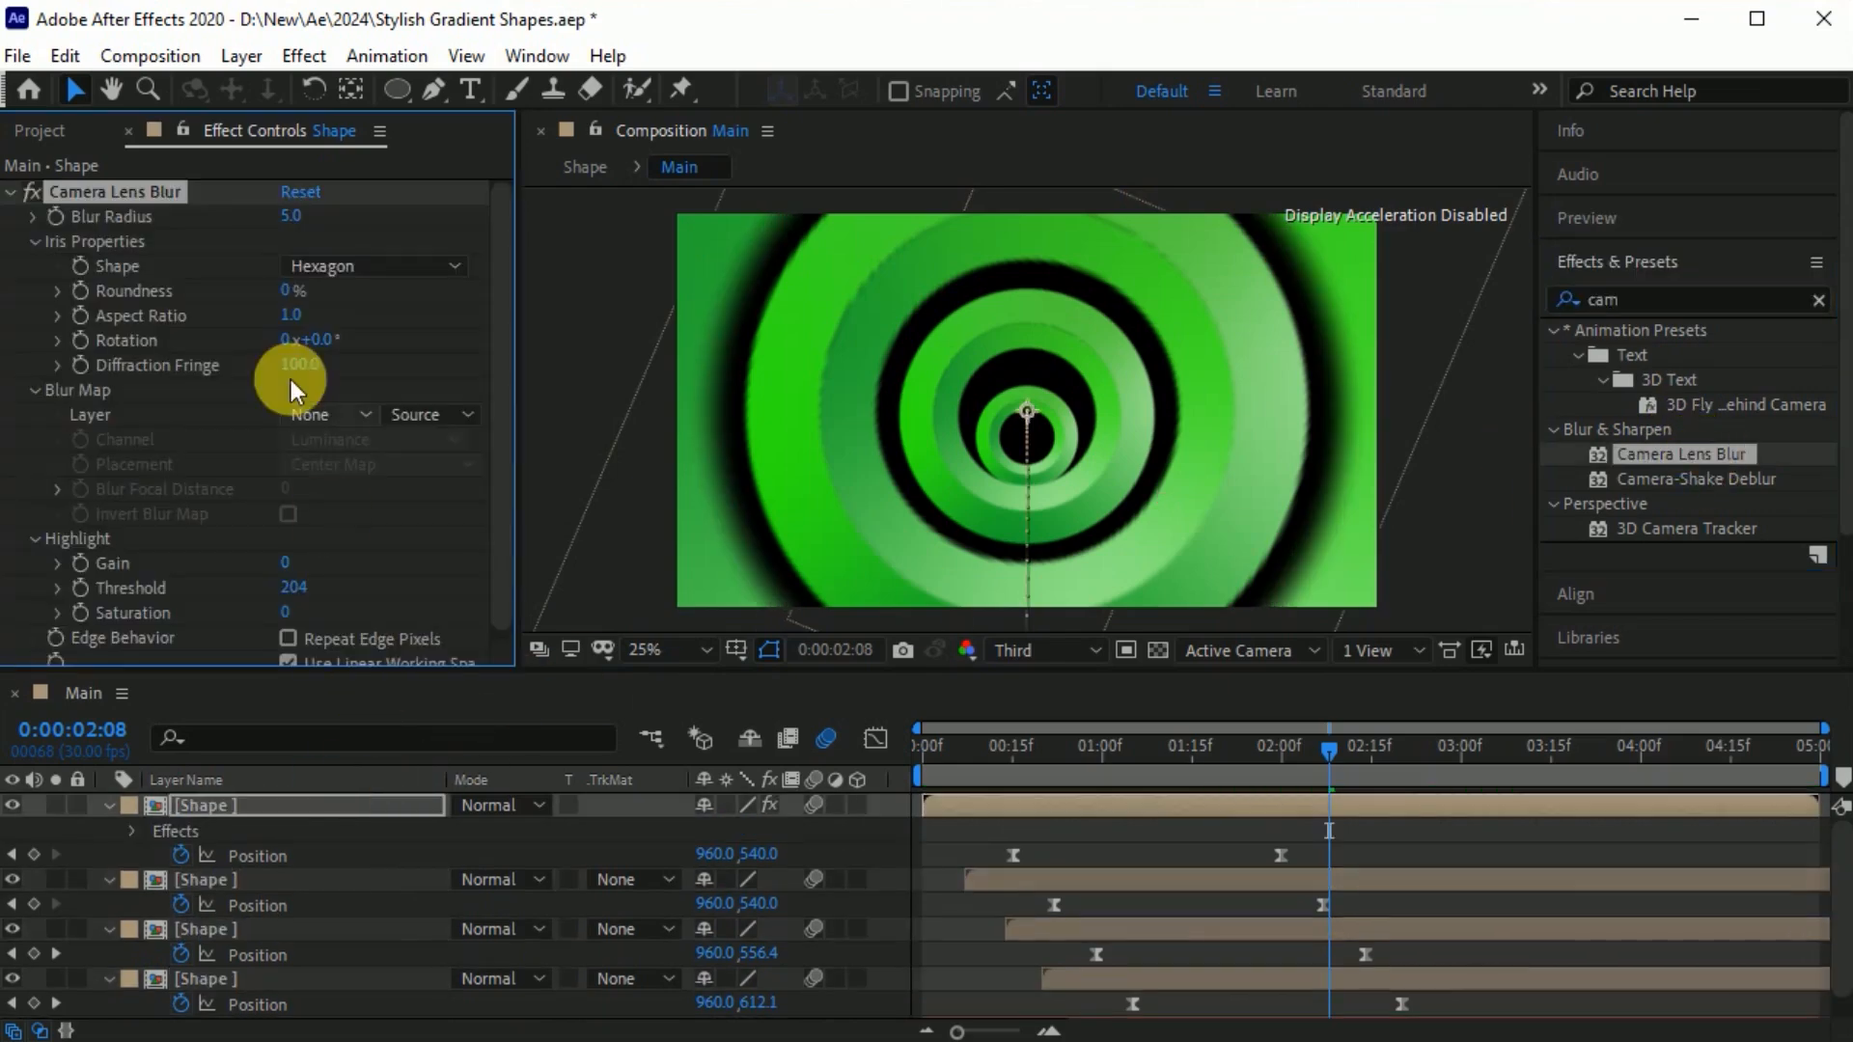
Paste Camera Lens Blur onto the second Shape layer and set its Blur Radius to 4.
{"action": "left_click", "coordinate": [270, 878]}
{"action": "key", "text": "ctrl+v"}
{"action": "left_click", "coordinate": [295, 217]}
{"action": "type", "text": "4"}
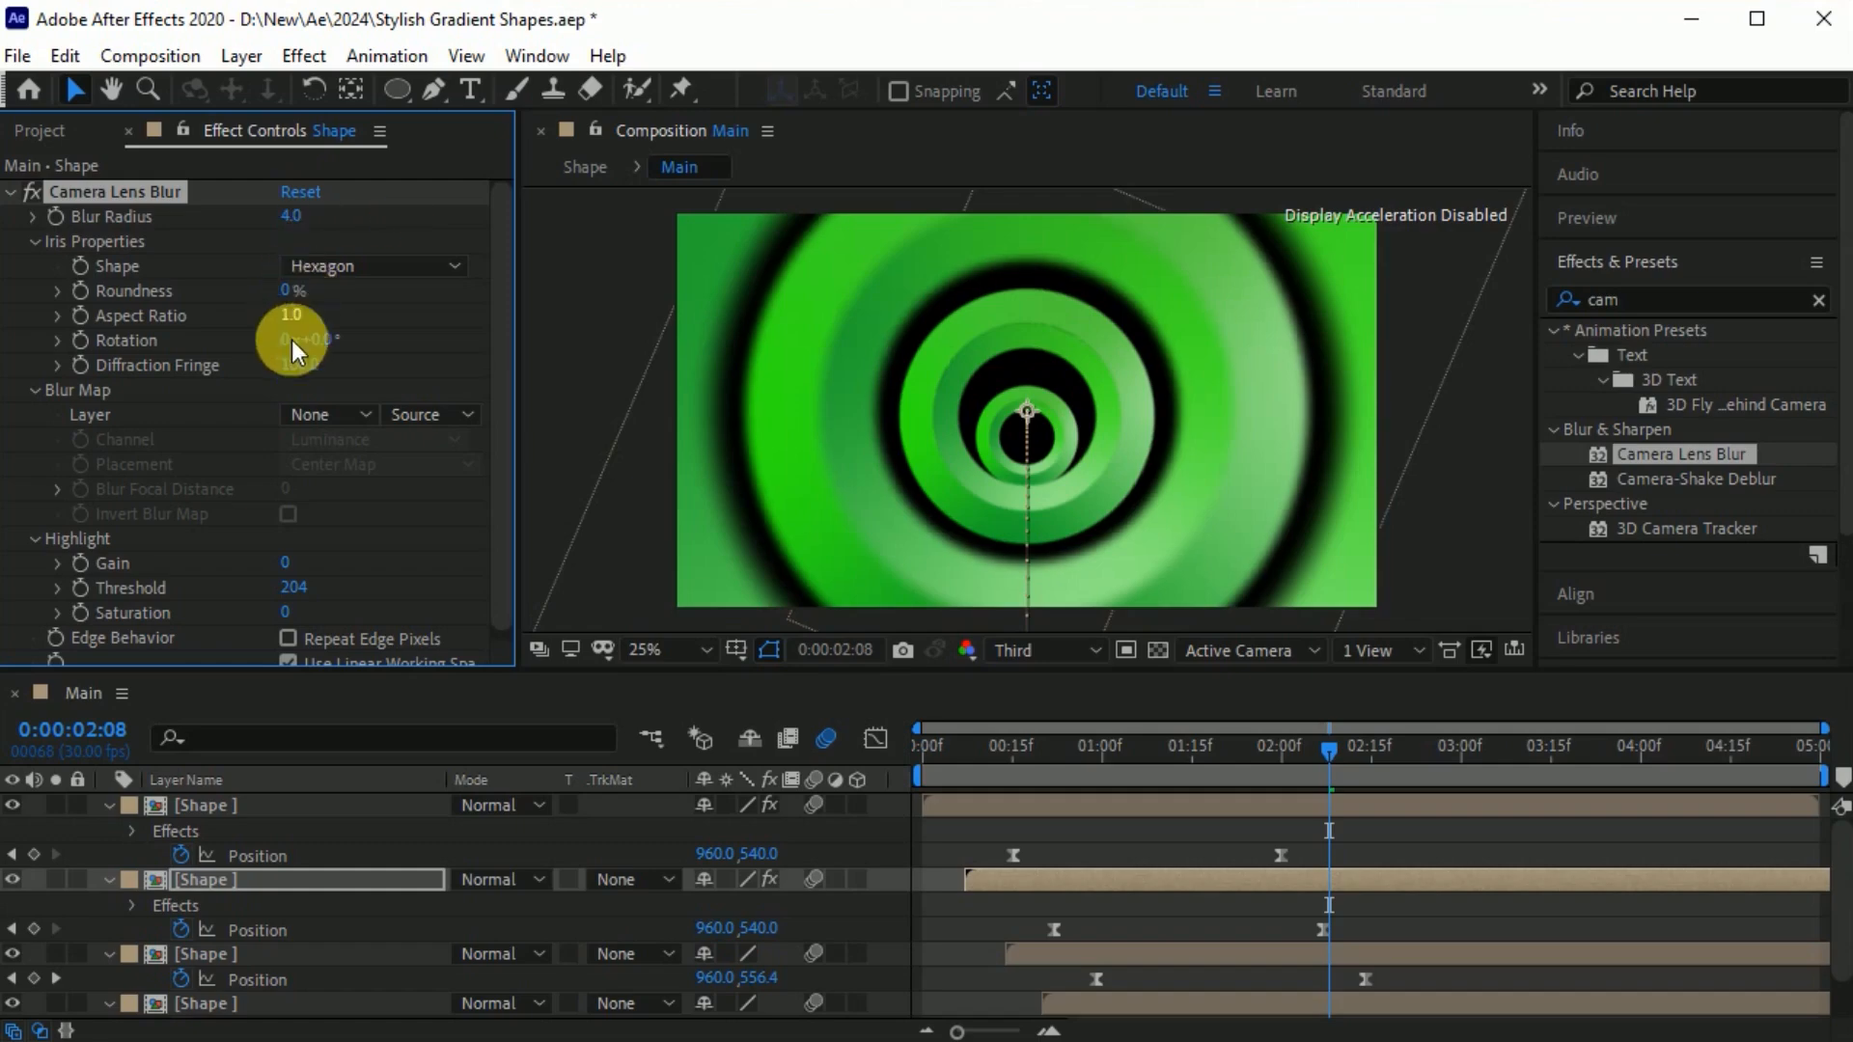
Paste Camera Lens Blur onto the third Shape layer and set its Blur Radius to 3.
{"action": "left_click", "coordinate": [293, 955]}
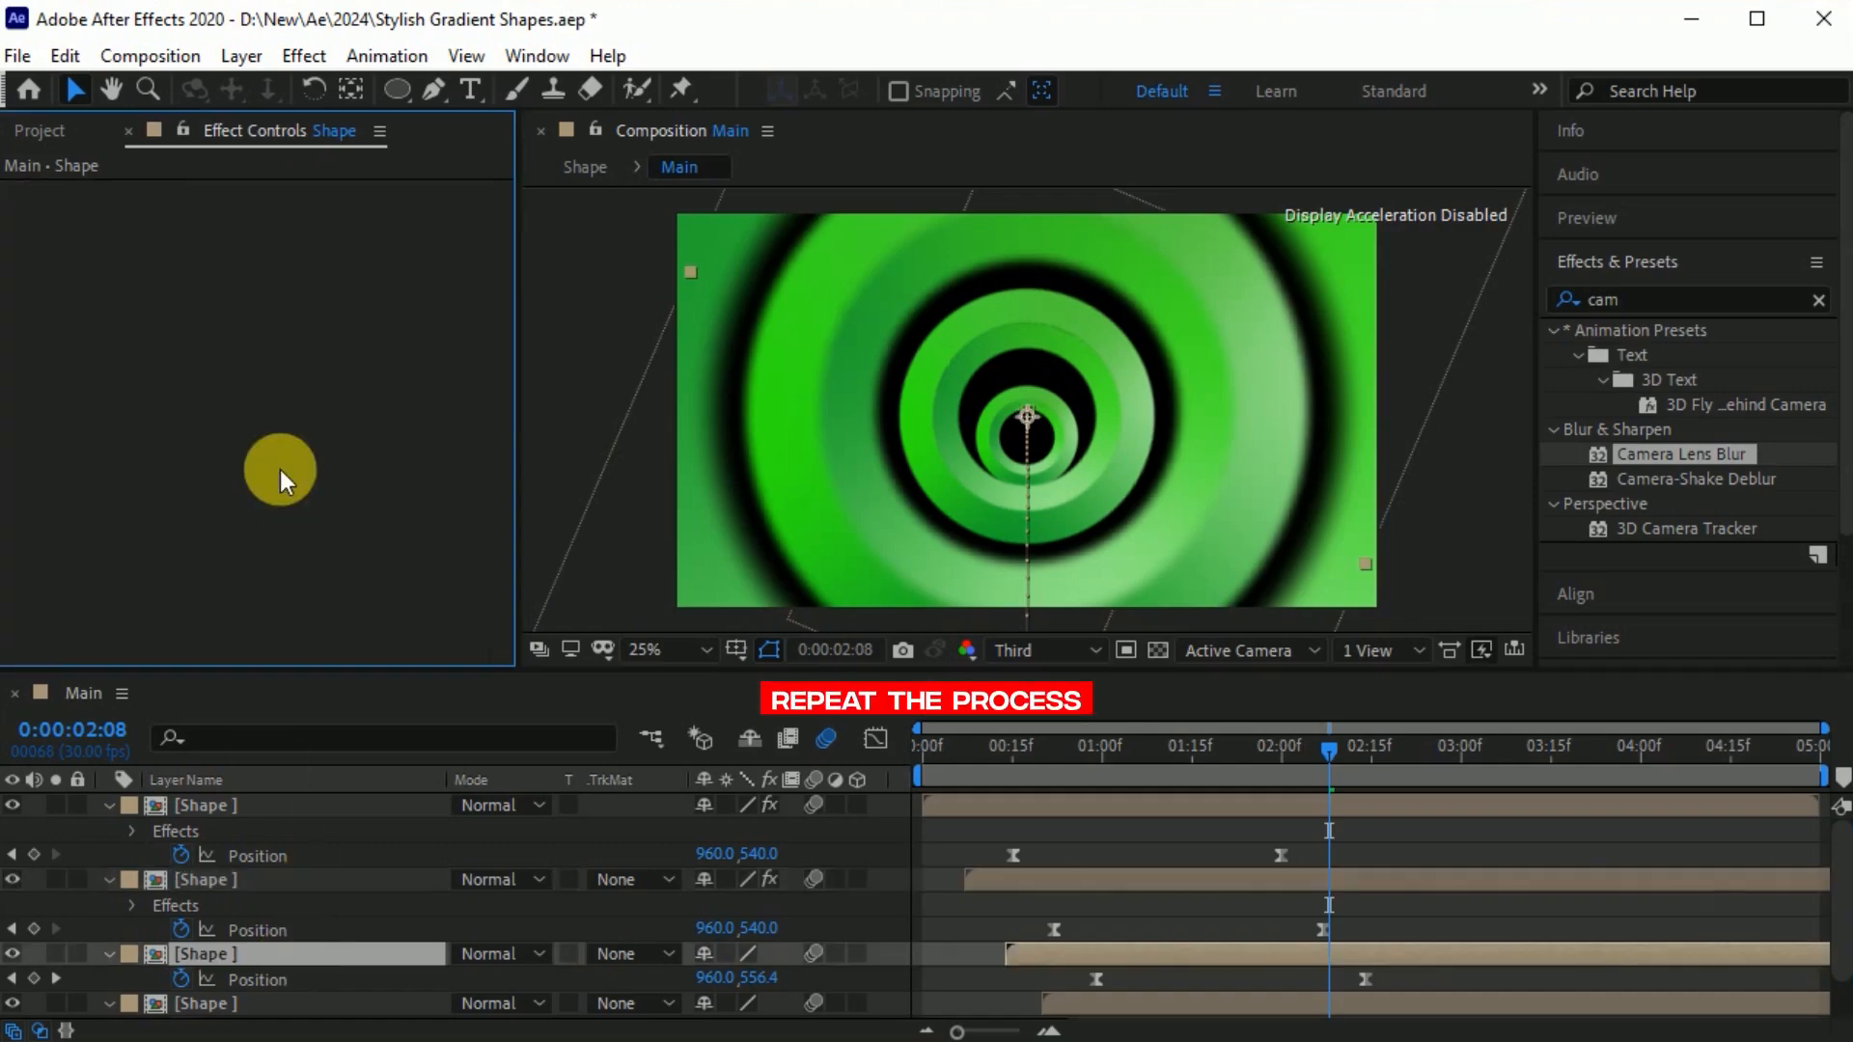
{"action": "key", "text": "ctrl+v"}
{"action": "left_click_drag", "start_coordinate": [298, 222], "coordinate": [290, 232]}
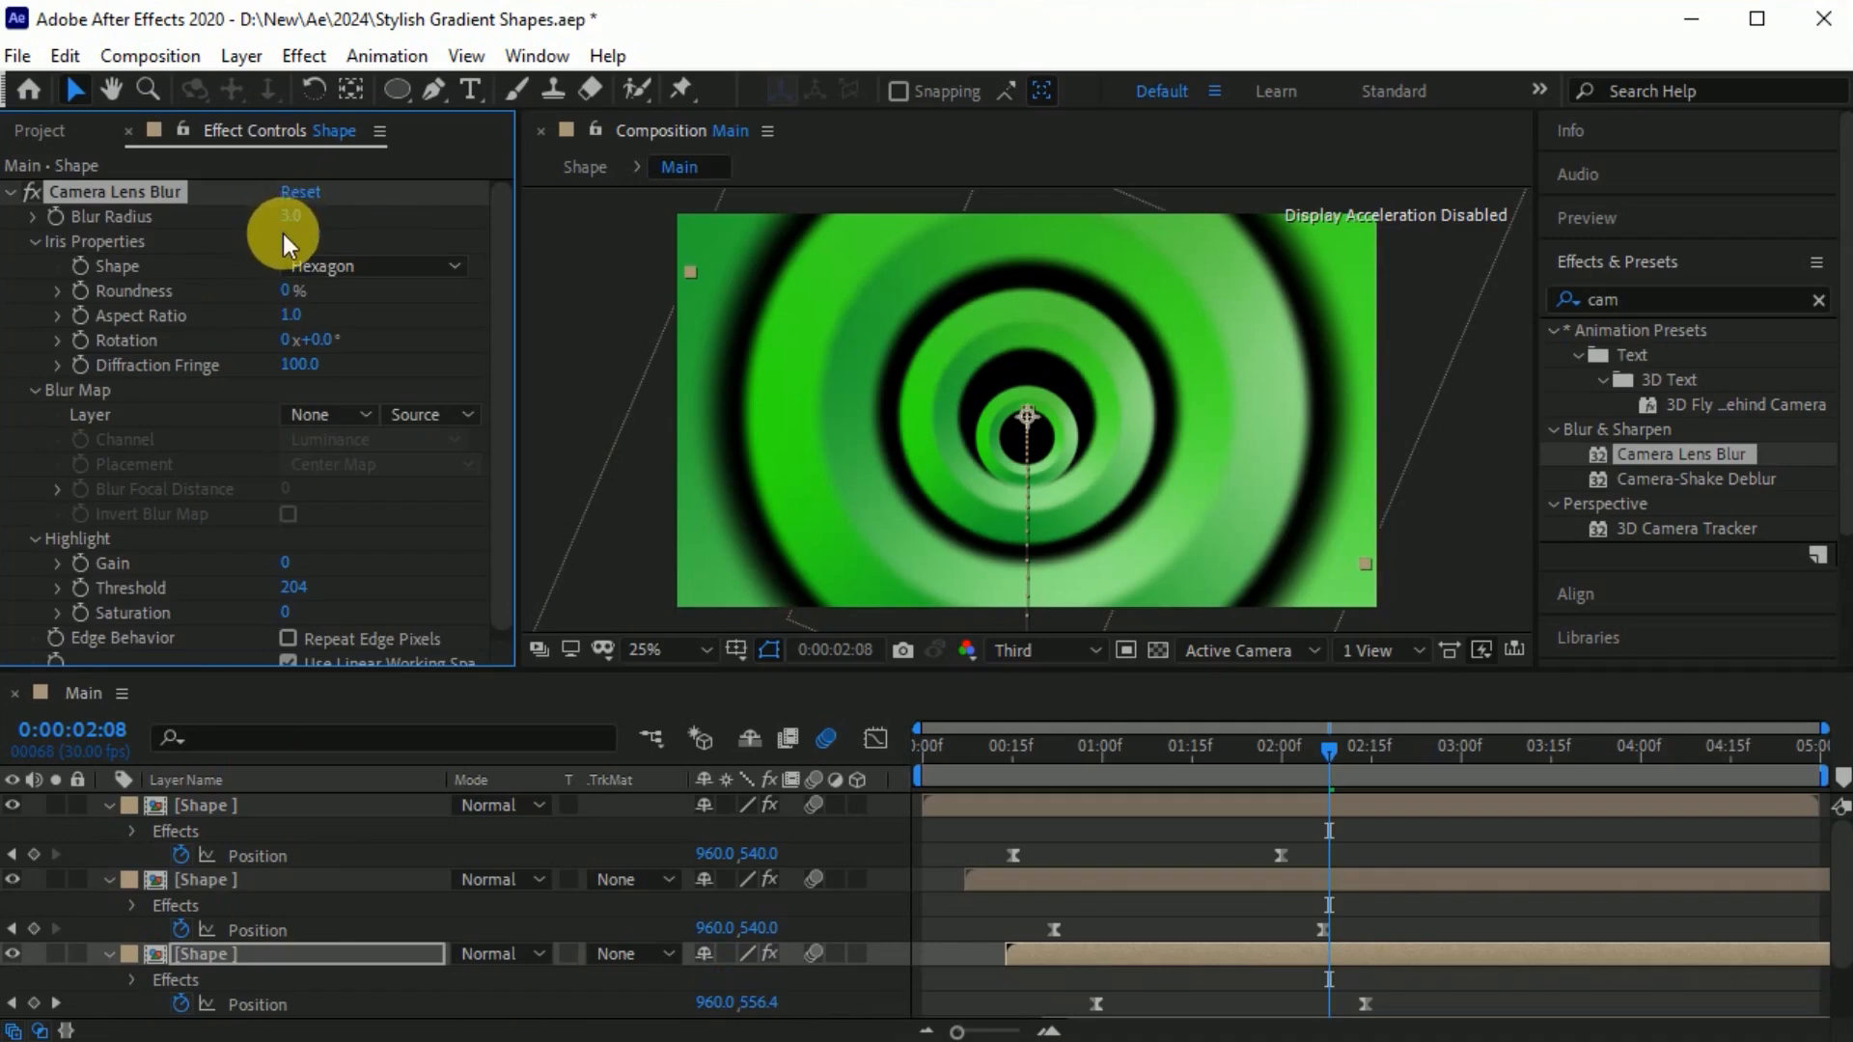
Pre-compose the four Shape layers as Shape Mix, moving all attributes into it, and turn on motion blur for the new layer.
{"action": "left_click", "coordinate": [278, 814]}
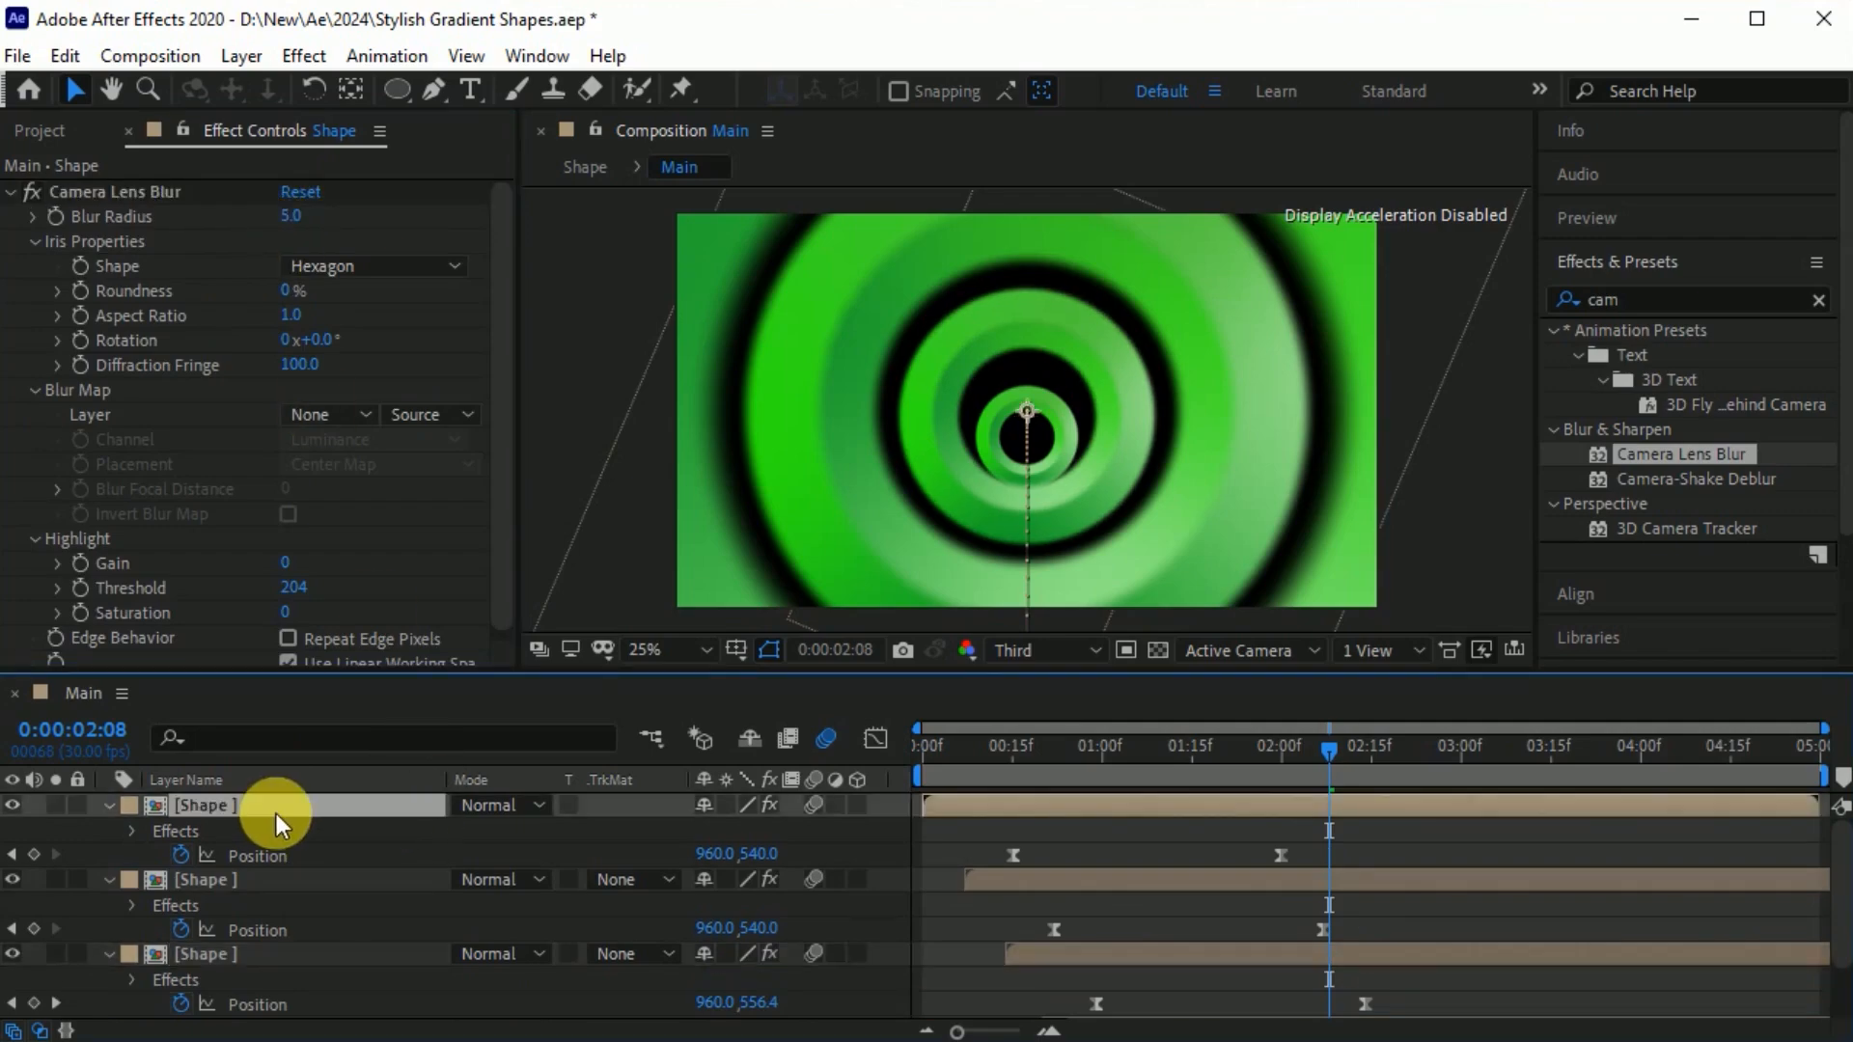
{"action": "key", "text": "ctrl+a"}
{"action": "key", "text": "u"}
{"action": "key", "text": "ctrl+shift+Up"}
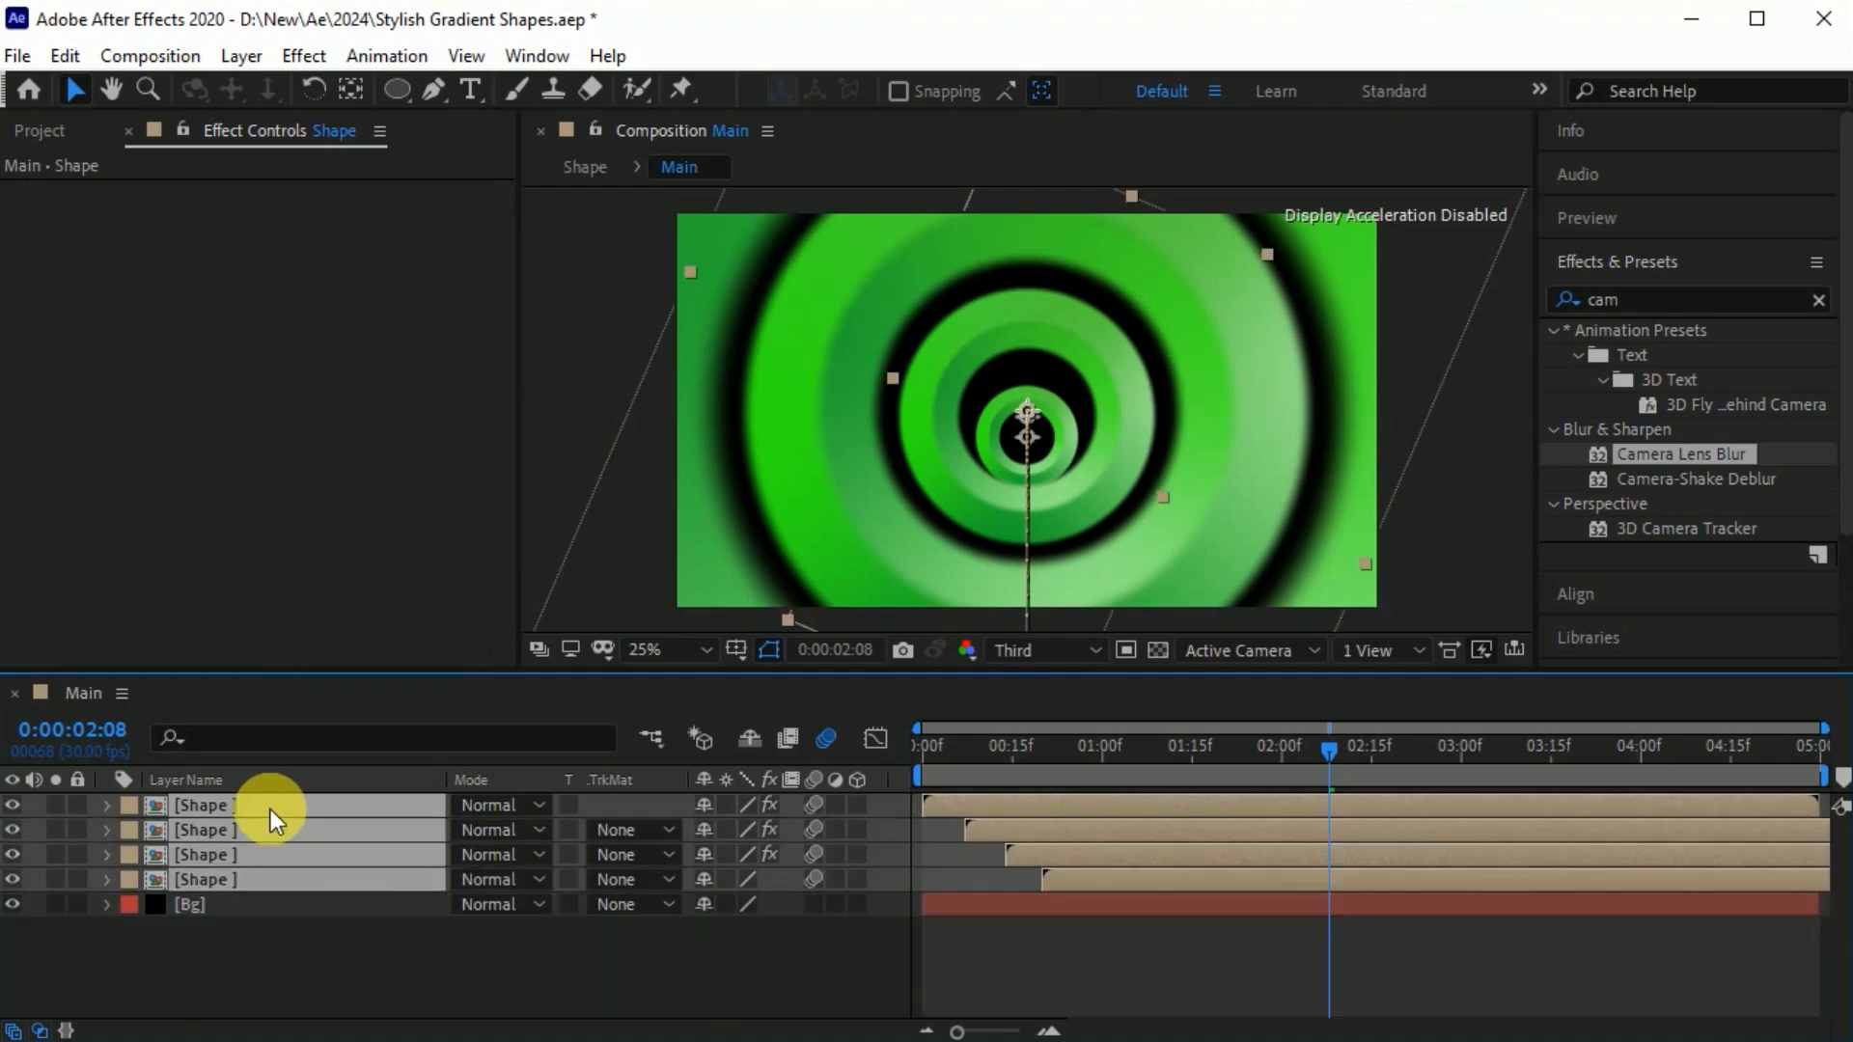
{"action": "right_click", "coordinate": [373, 877]}
{"action": "left_click", "coordinate": [477, 715]}
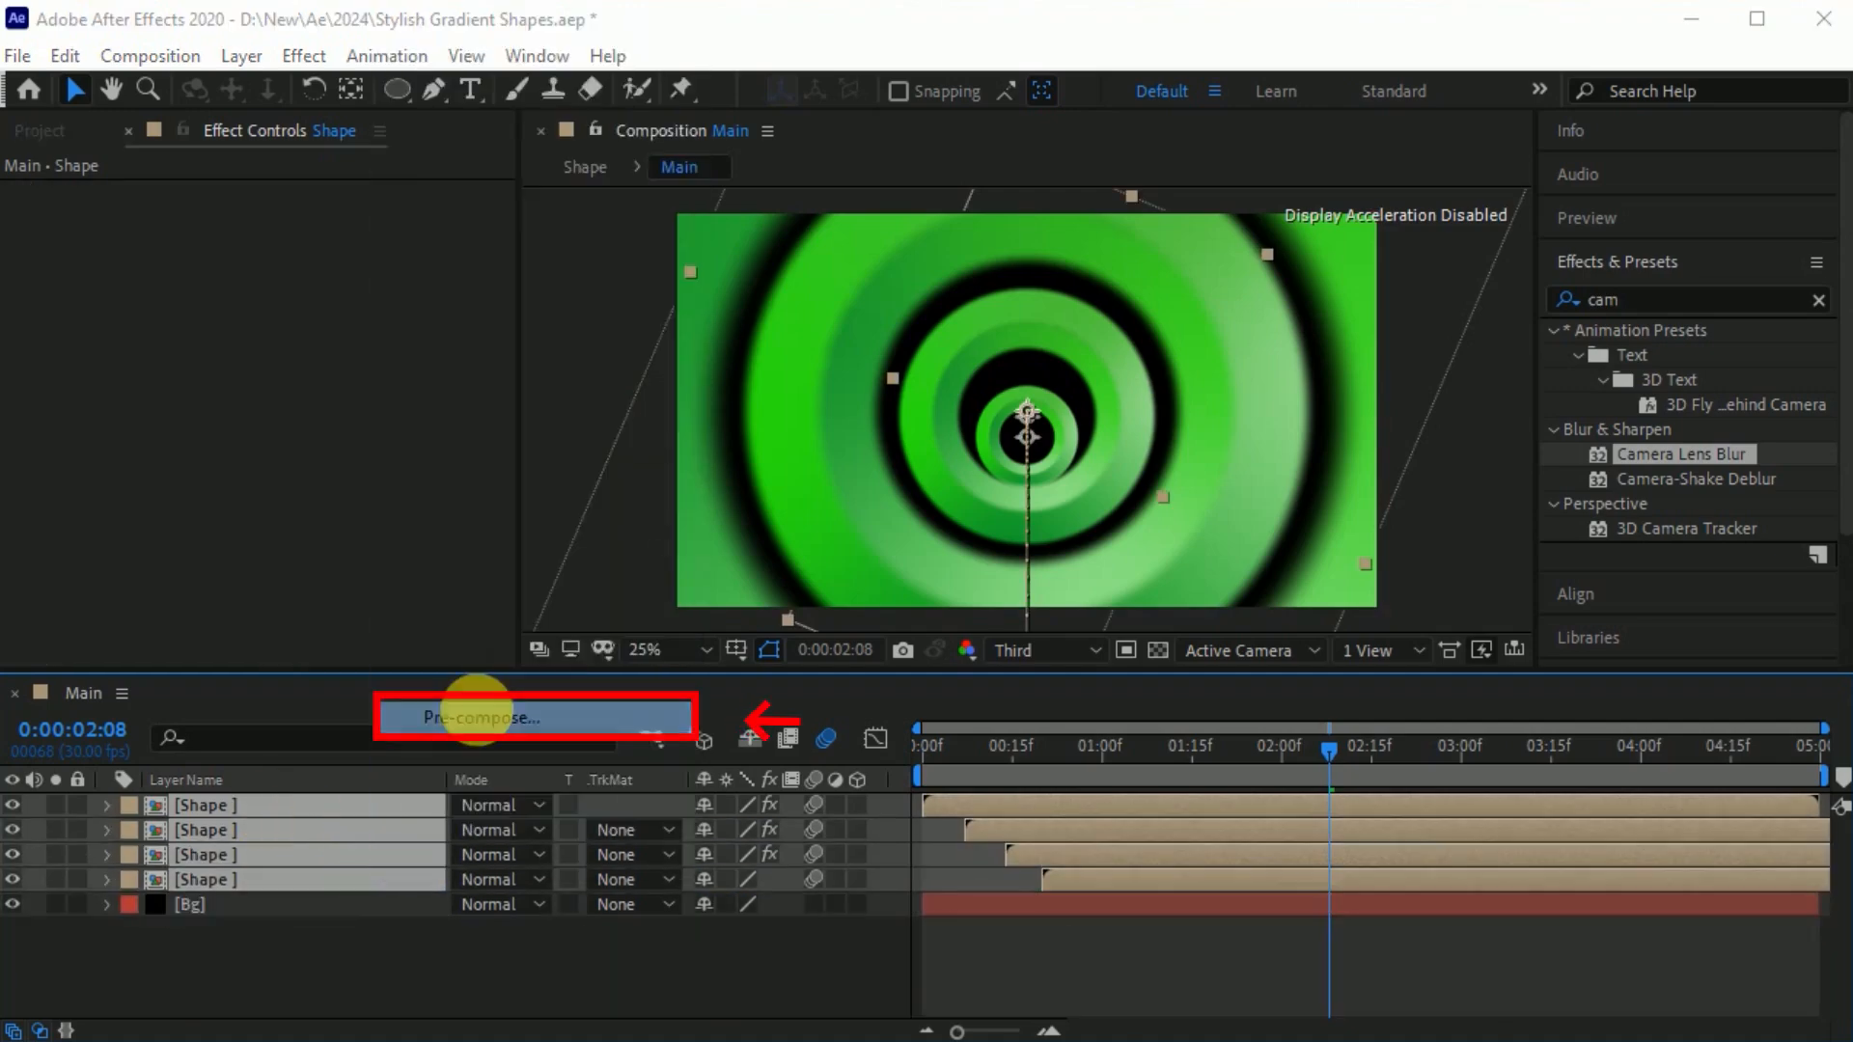
{"action": "type", "text": "Shape Mix"}
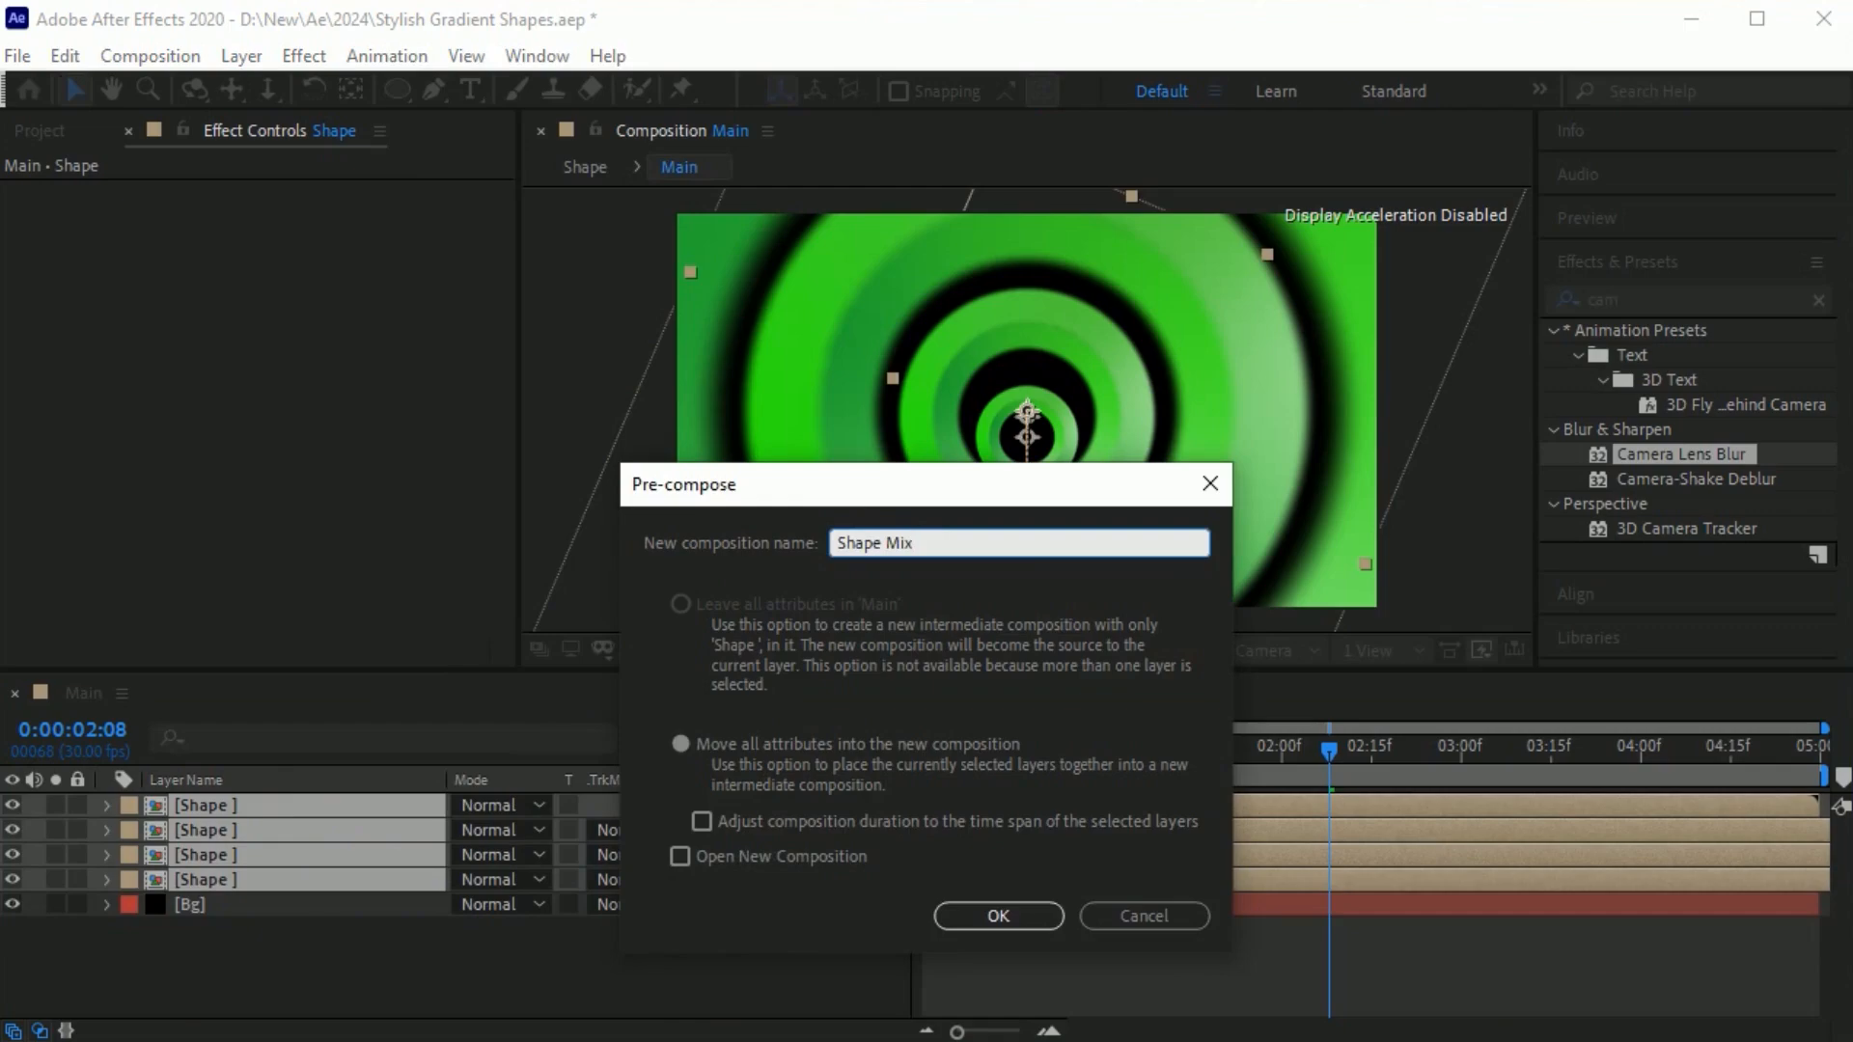
{"action": "left_click", "coordinate": [680, 744]}
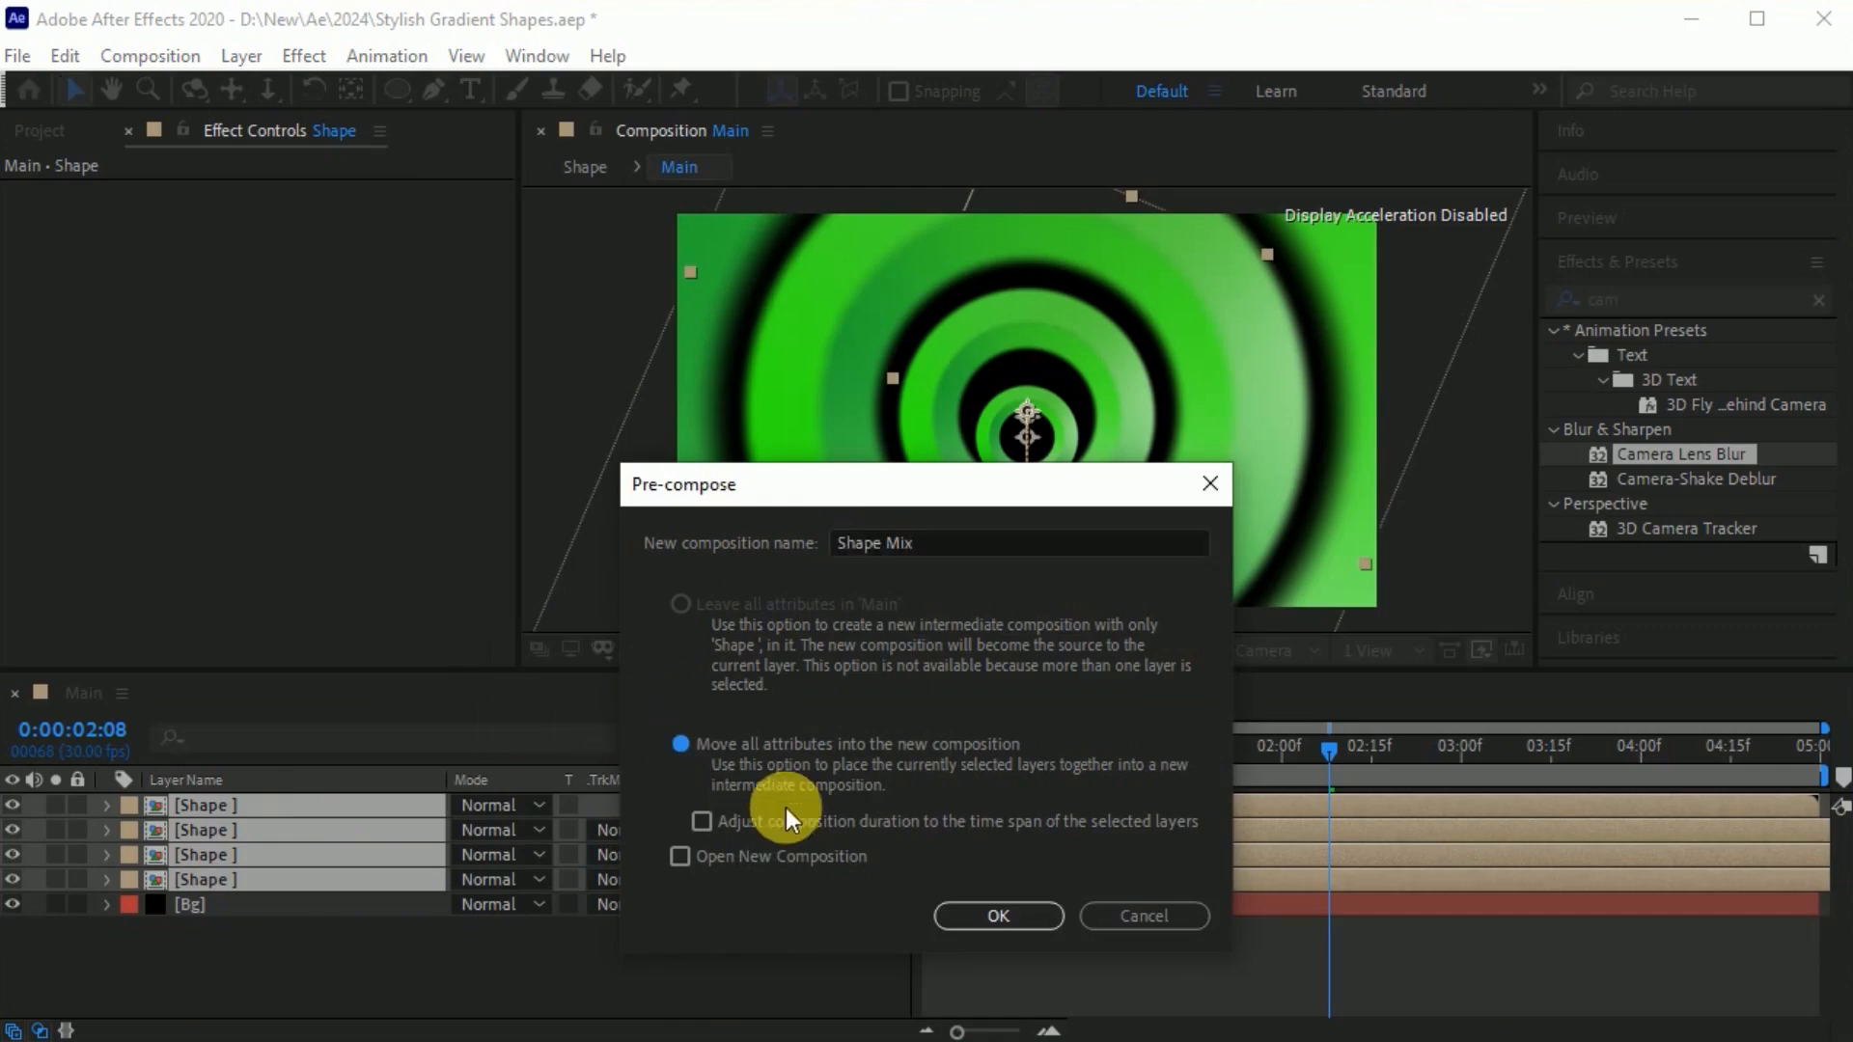
{"action": "left_click", "coordinate": [996, 913]}
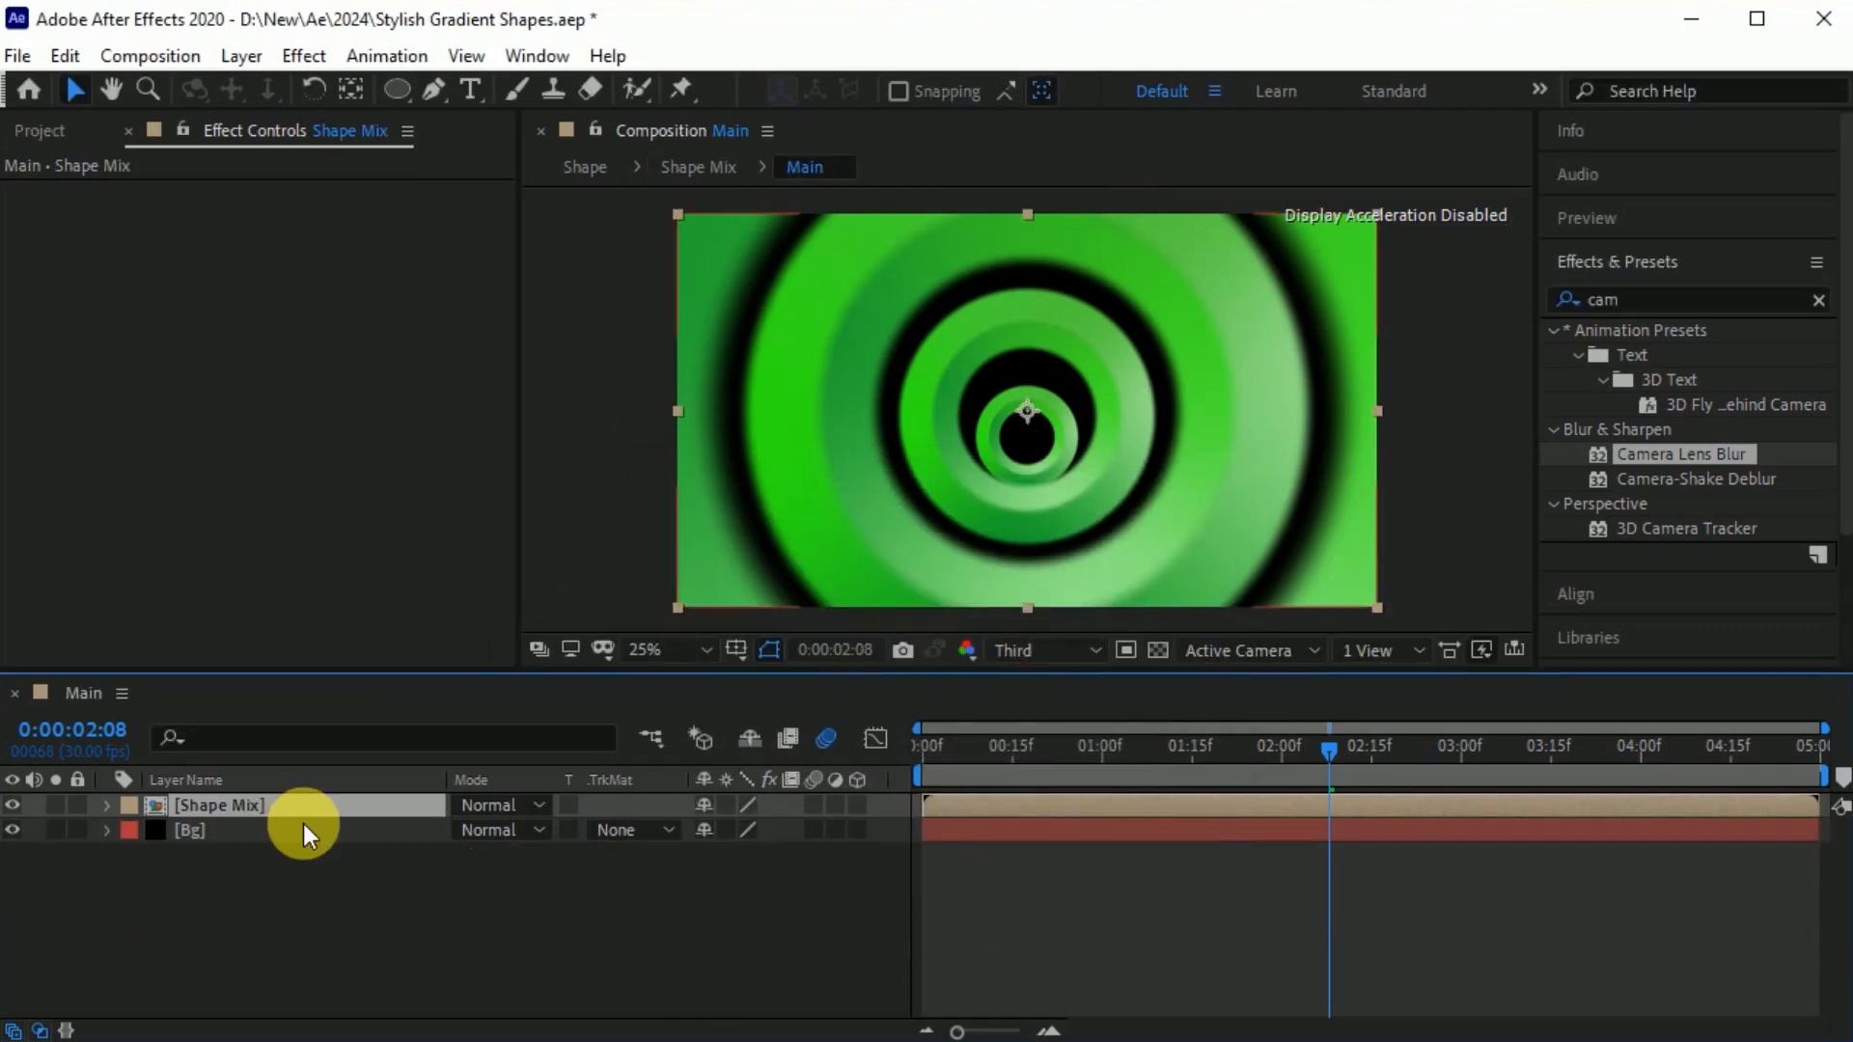
{"action": "left_click", "coordinate": [814, 807]}
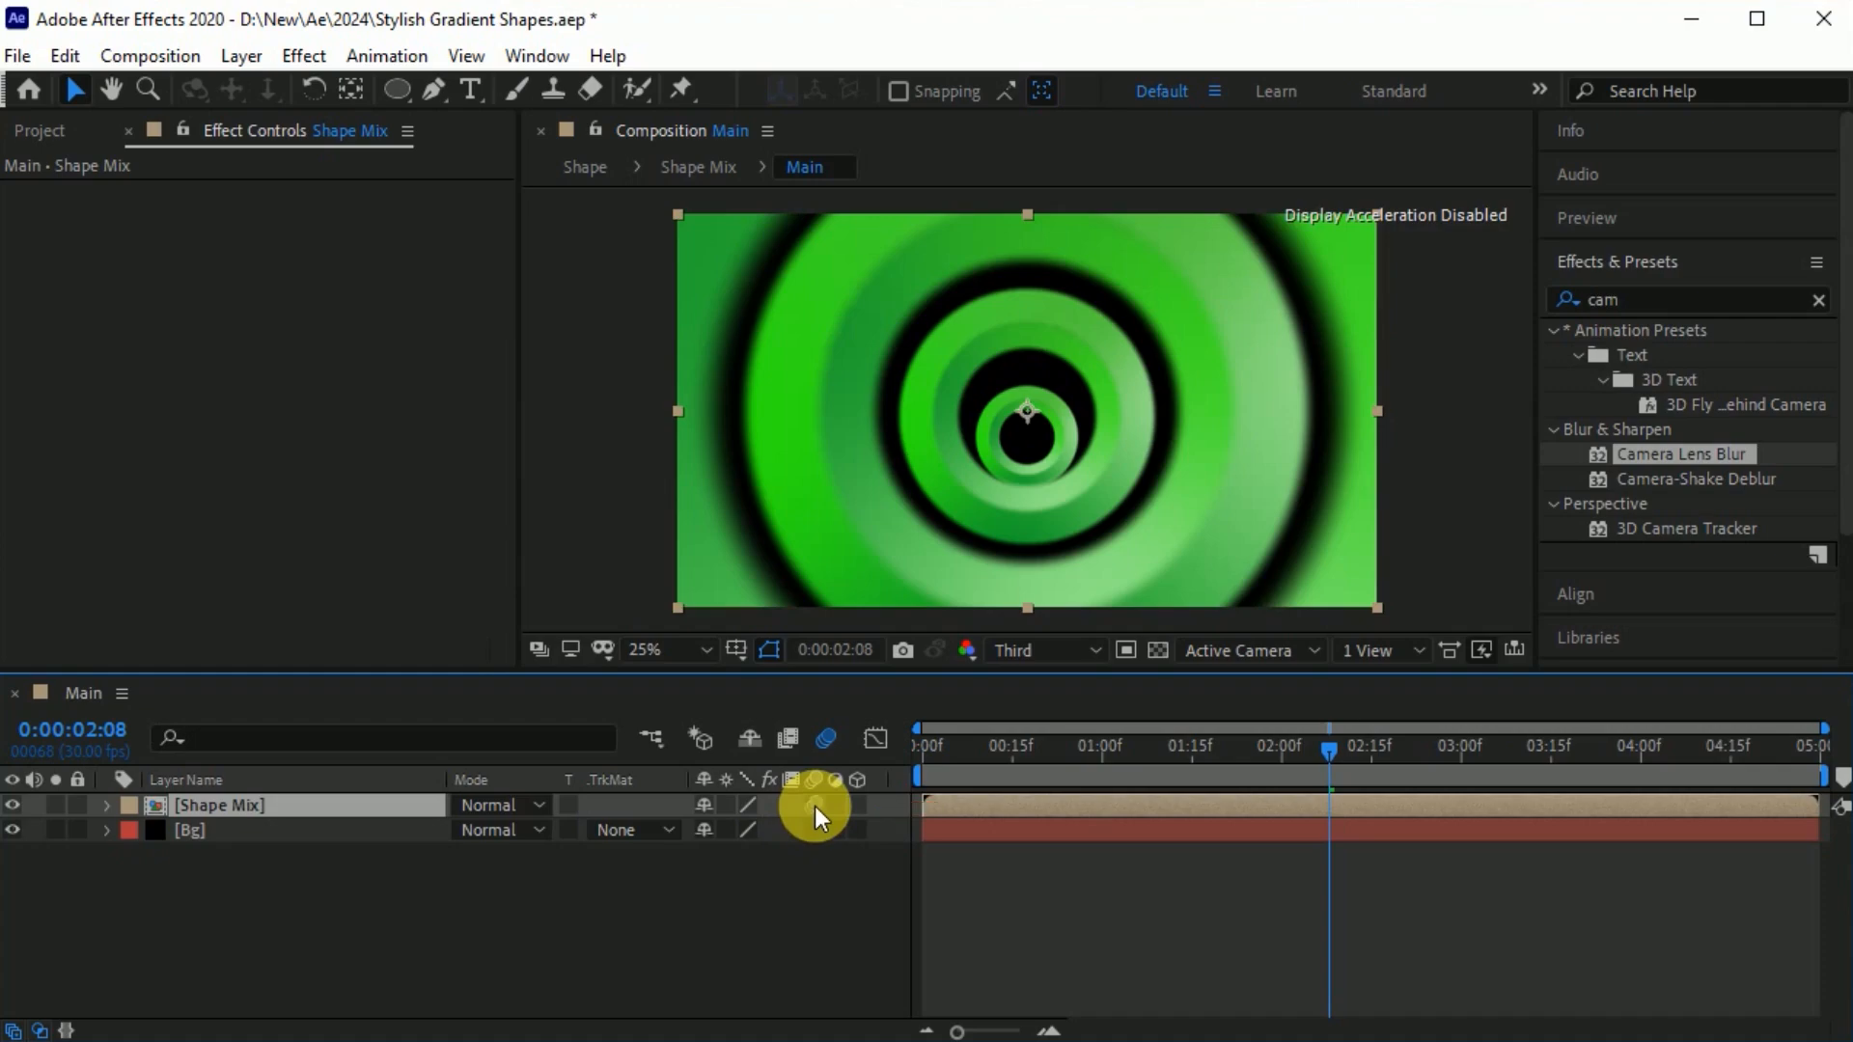
{"action": "left_click", "coordinate": [288, 899]}
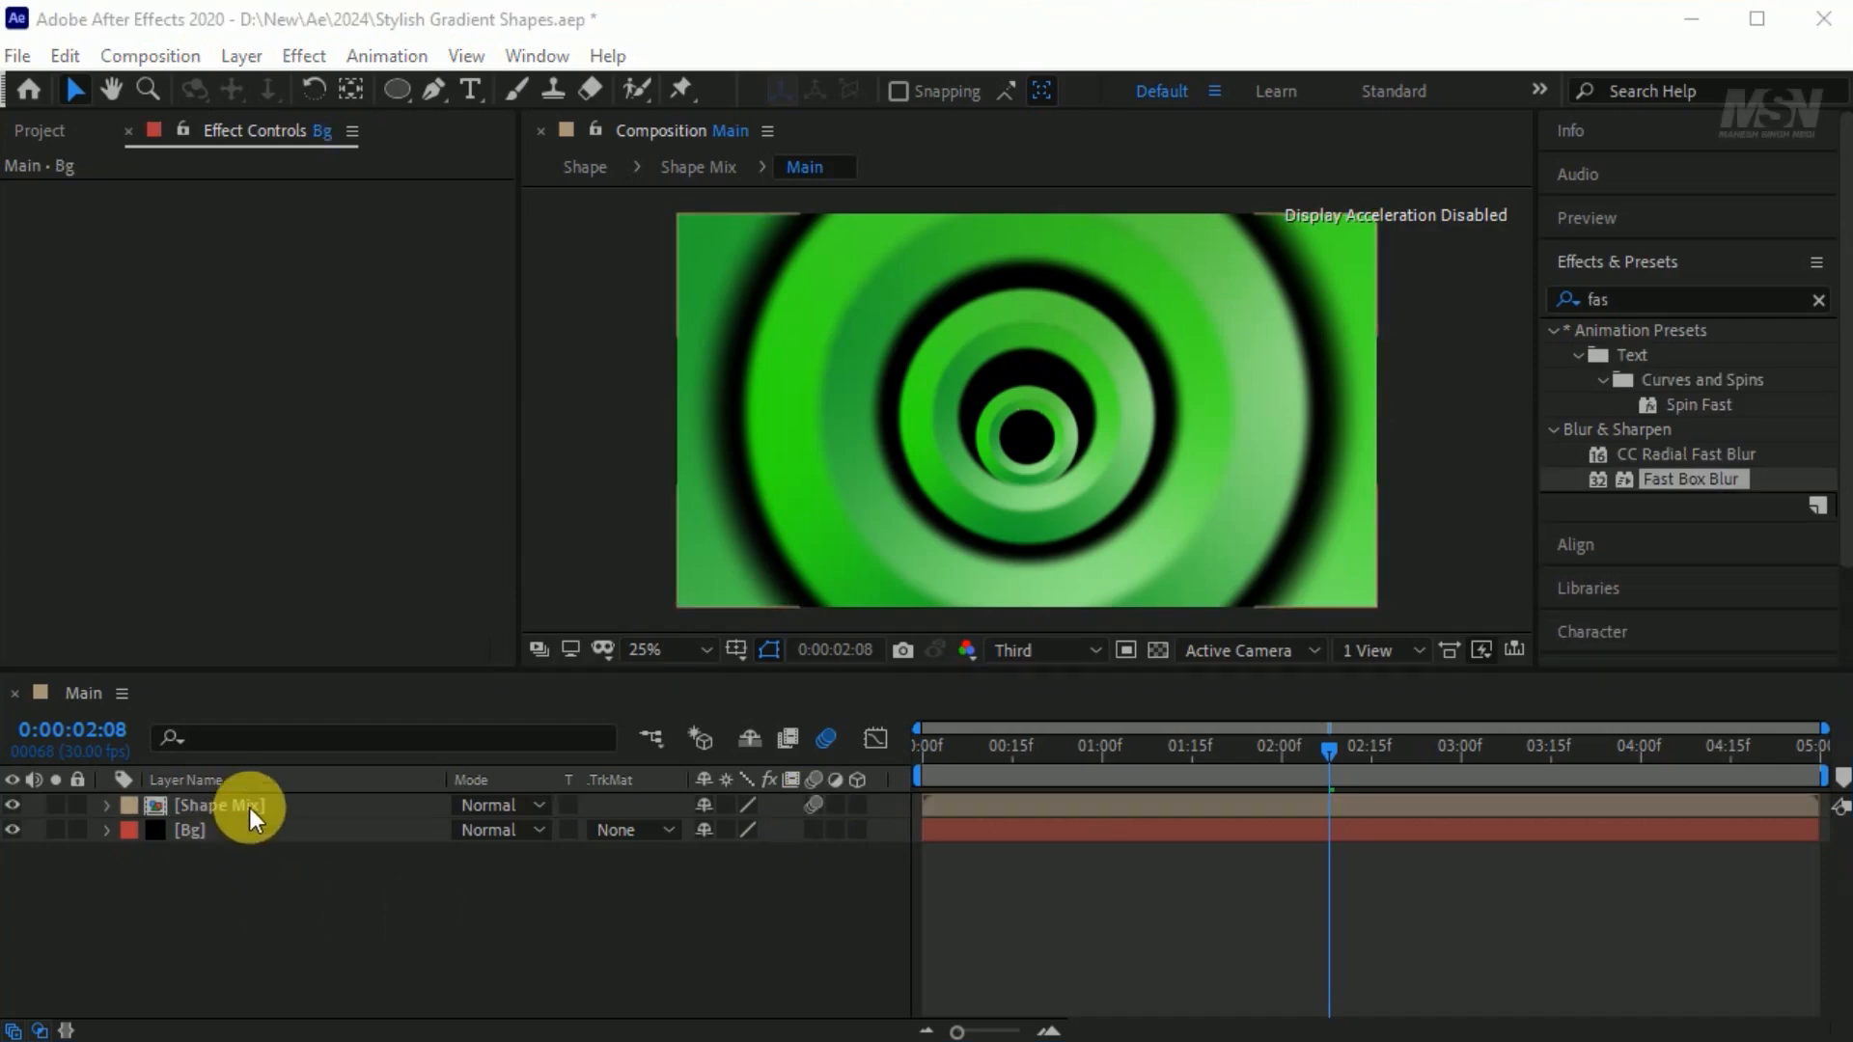
Copy the 4-Color Gradient effect from Shape Layer 2 in the nested Shape composition onto the Bg layer in Main.
{"action": "double_click", "coordinate": [249, 808]}
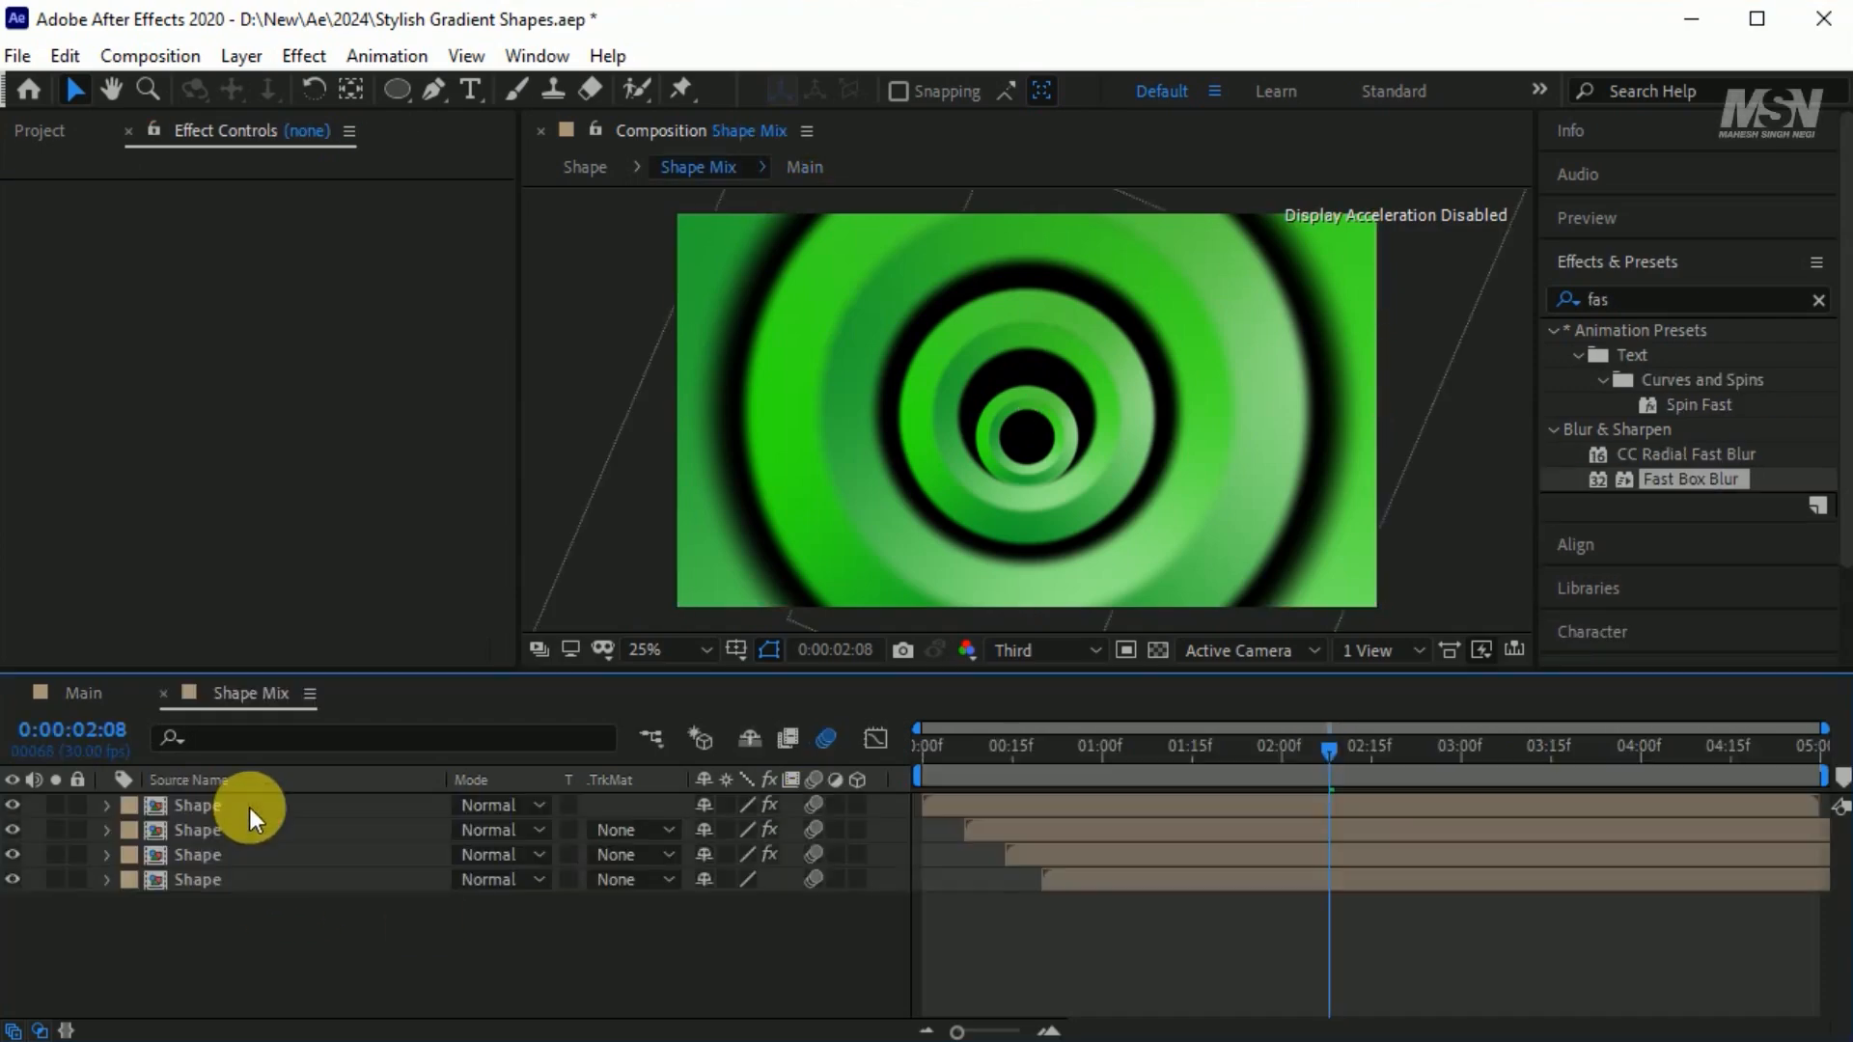
{"action": "left_click", "coordinate": [228, 809]}
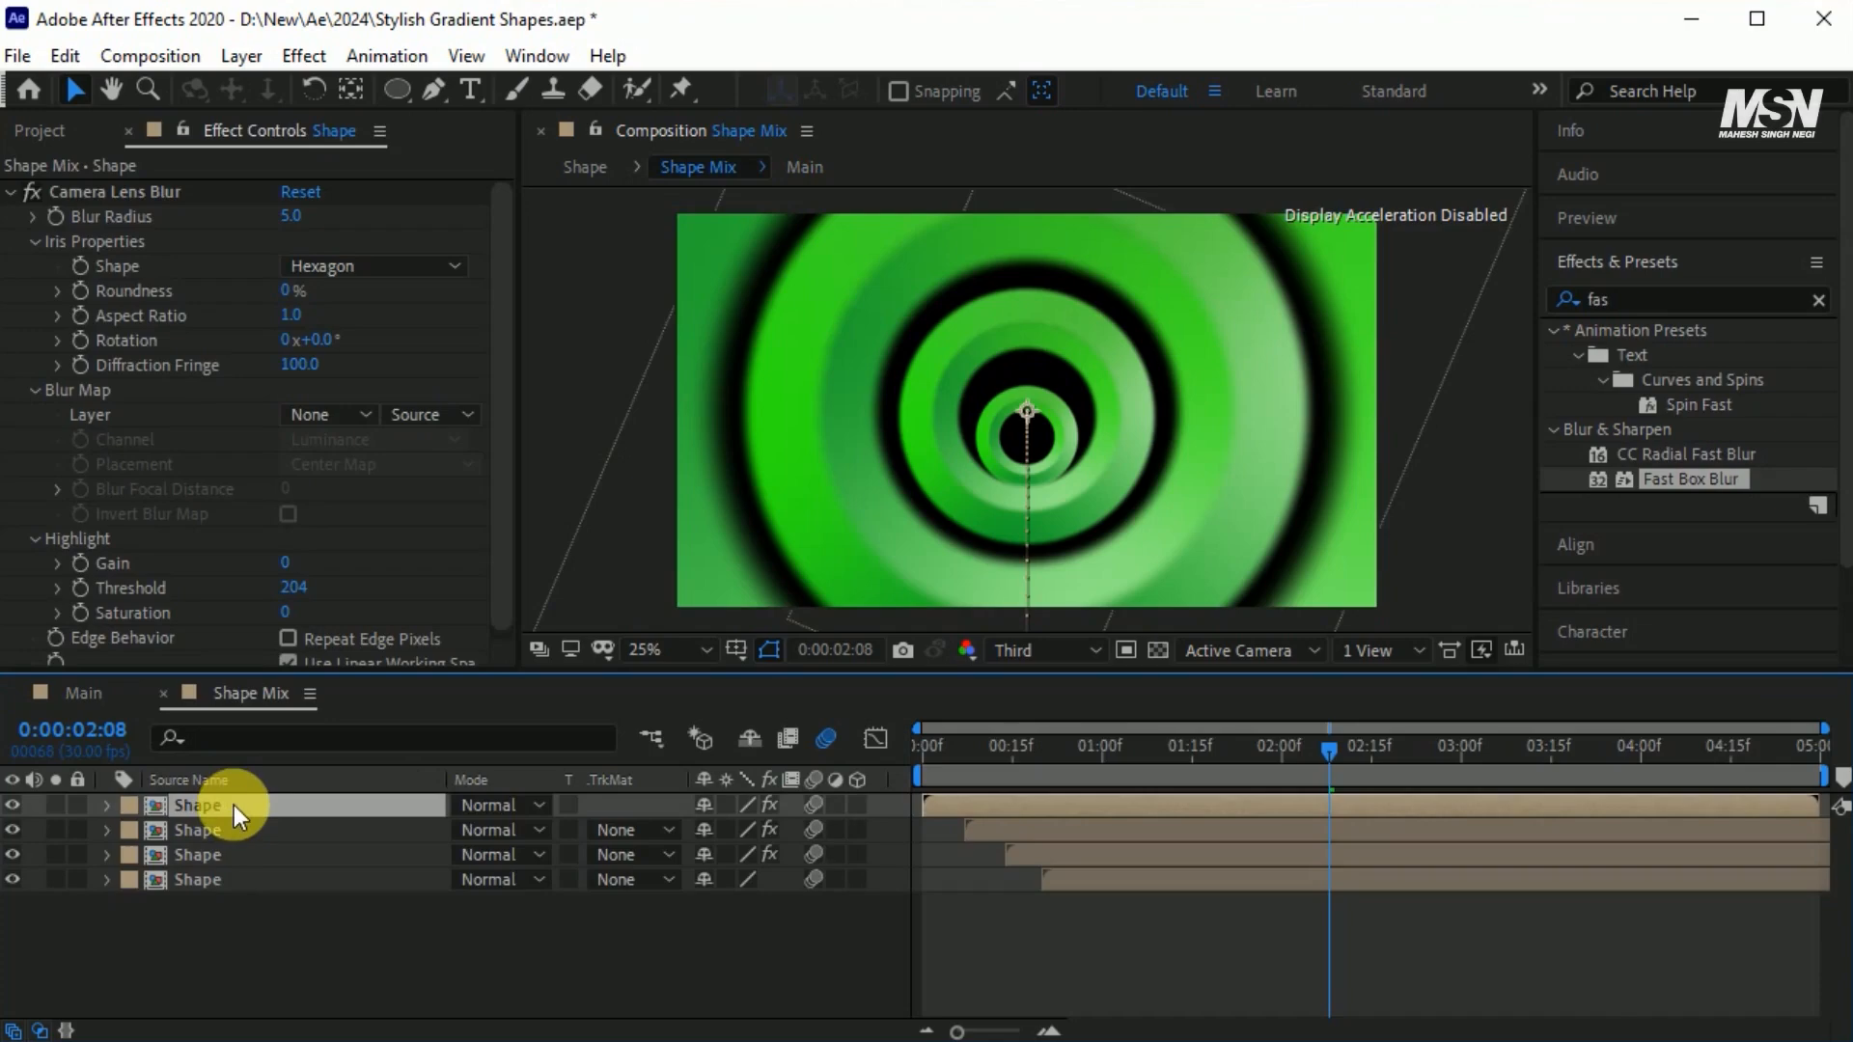
{"action": "double_click", "coordinate": [234, 805]}
{"action": "left_click", "coordinate": [246, 805]}
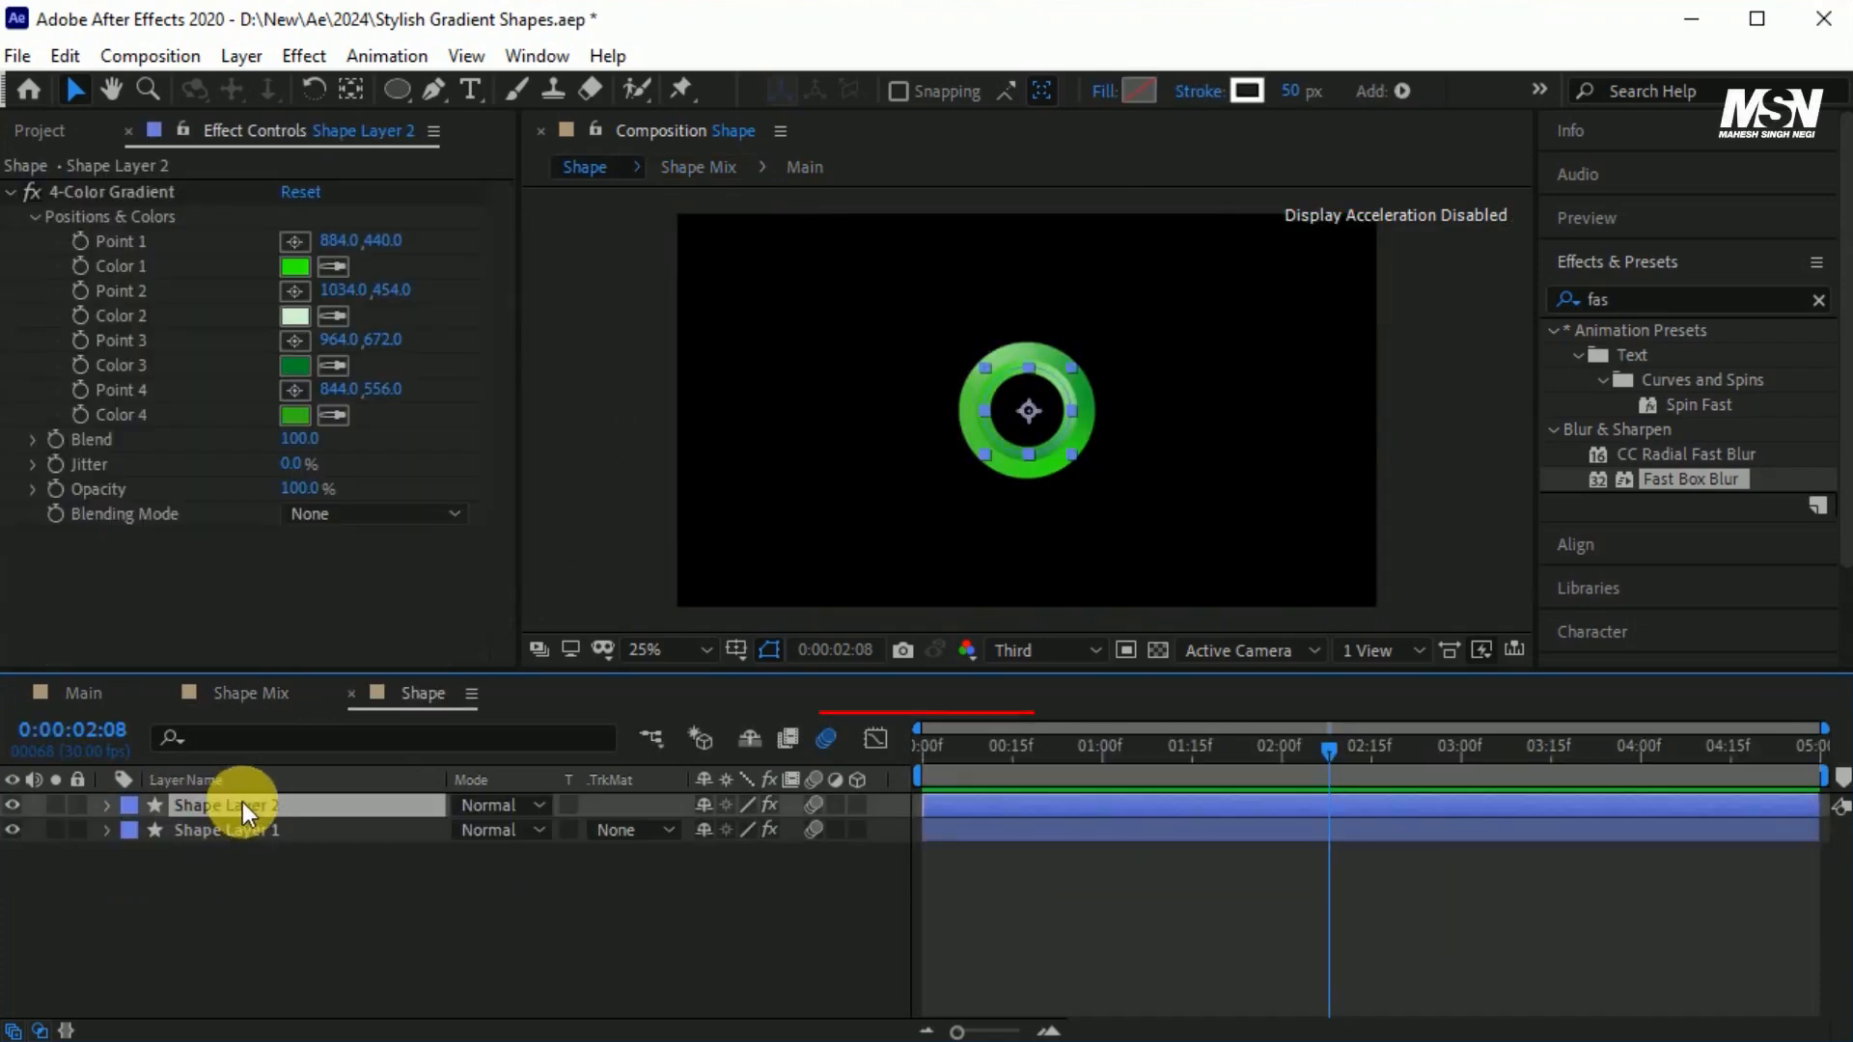
{"action": "left_click", "coordinate": [141, 193]}
{"action": "key", "text": "ctrl+c"}
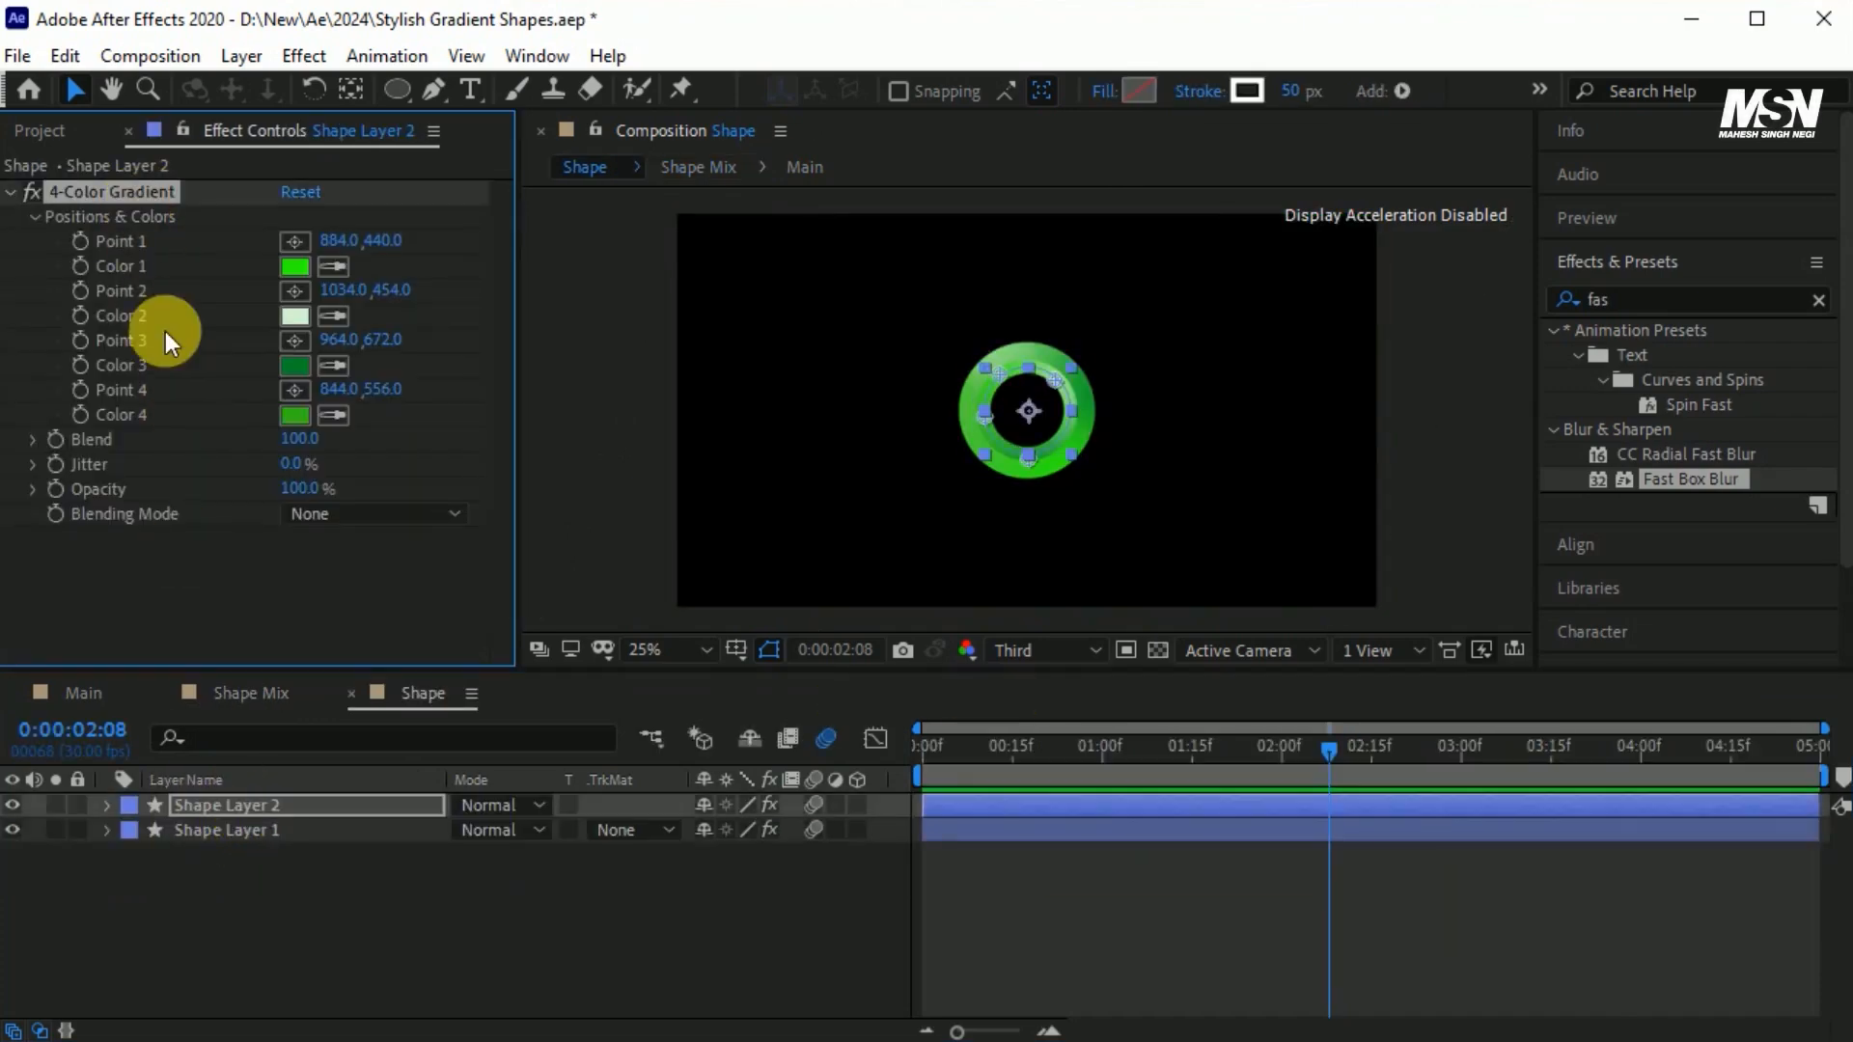
{"action": "left_click", "coordinate": [103, 693]}
{"action": "left_click", "coordinate": [159, 809]}
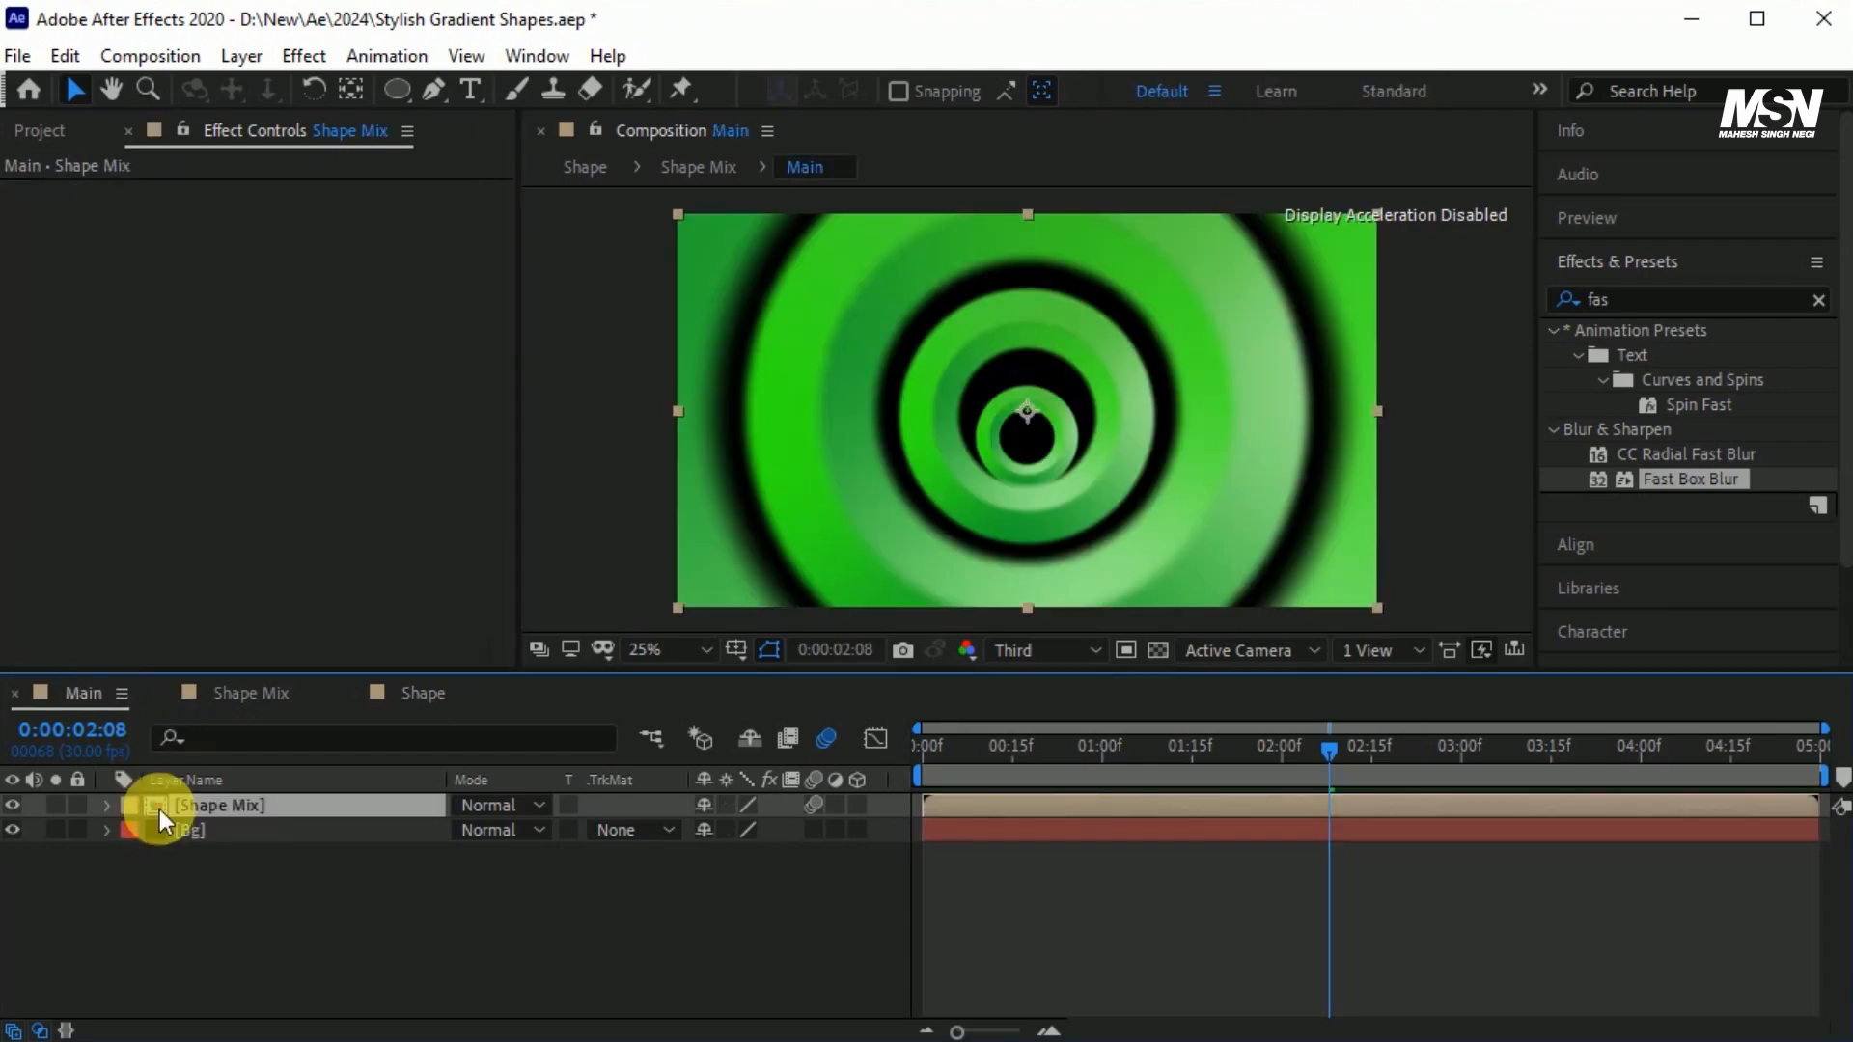
{"action": "left_click", "coordinate": [220, 832]}
{"action": "key", "text": "ctrl+v"}
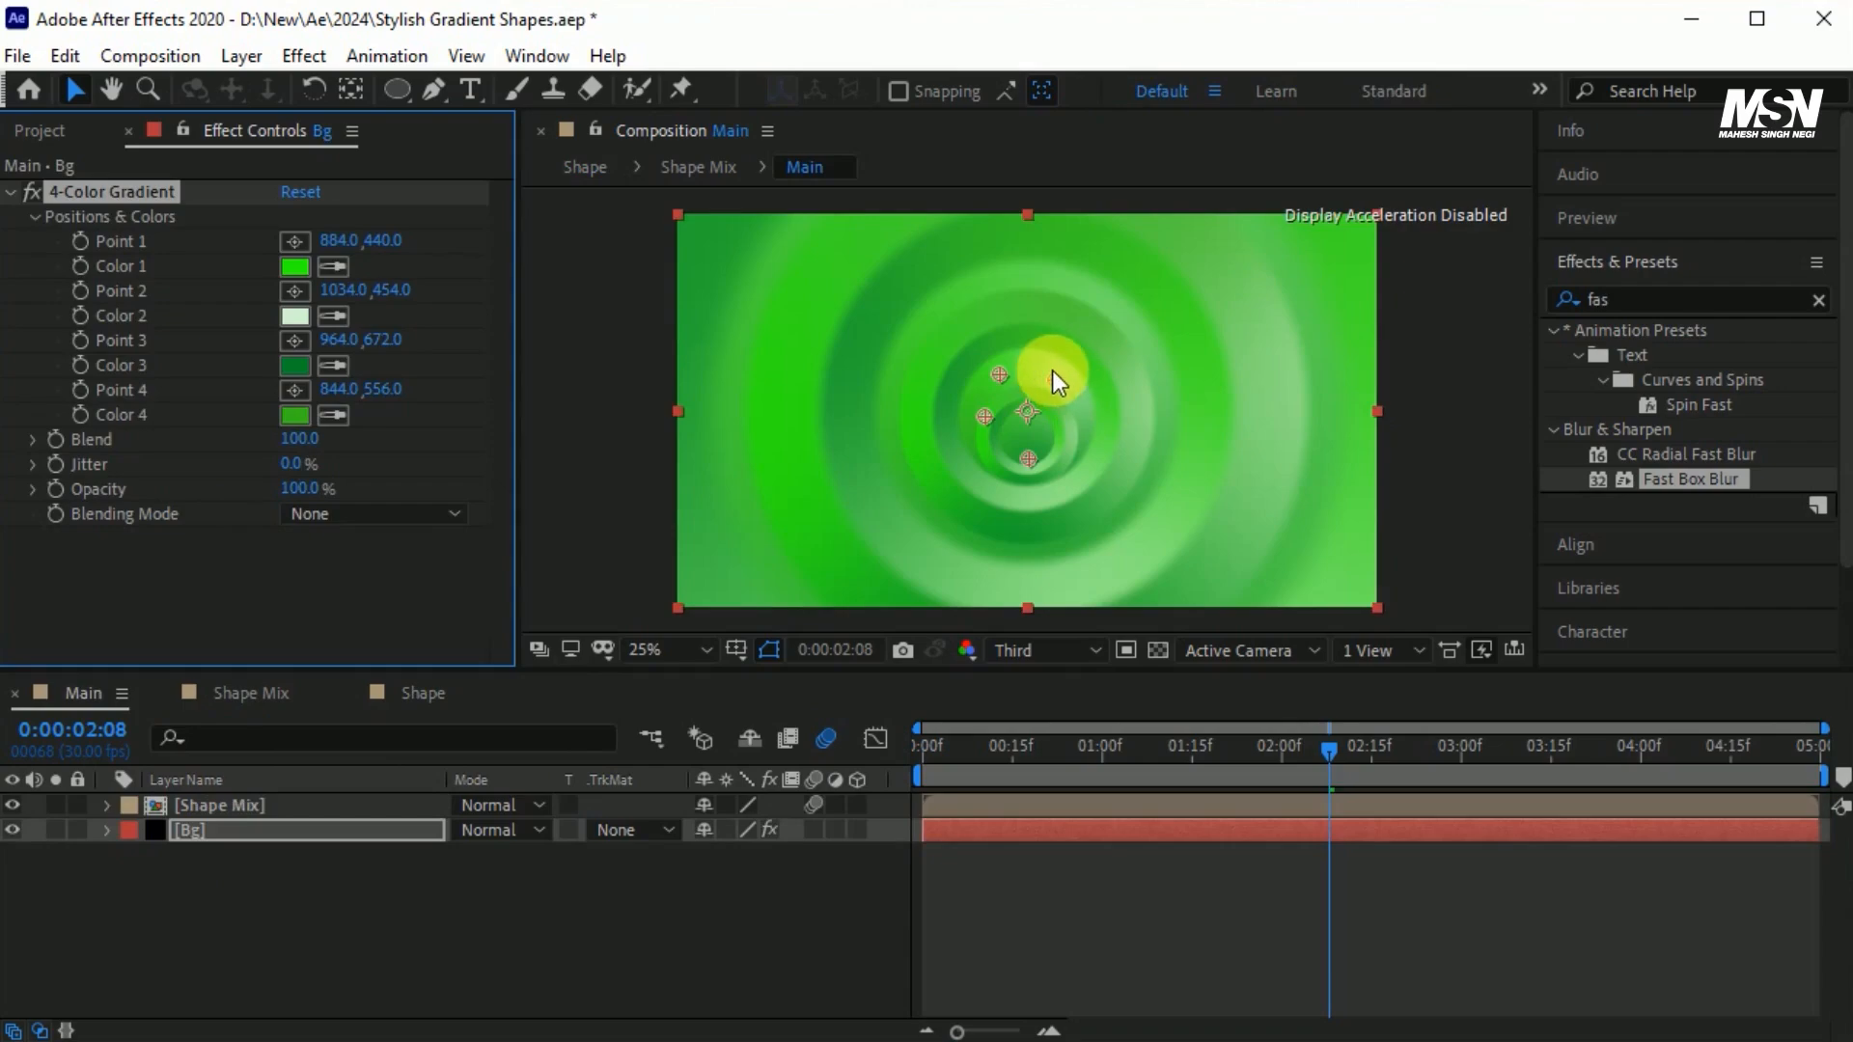
Spread the Bg layer's four gradient points out toward the frame's edges and use lighter greens for its colors.
{"action": "left_click_drag", "start_coordinate": [1058, 379], "coordinate": [1282, 282]}
{"action": "left_click_drag", "start_coordinate": [1000, 375], "coordinate": [698, 241]}
{"action": "left_click_drag", "start_coordinate": [985, 416], "coordinate": [701, 594]}
{"action": "left_click_drag", "start_coordinate": [1031, 461], "coordinate": [1361, 587]}
{"action": "left_click_drag", "start_coordinate": [1308, 757], "coordinate": [1009, 769]}
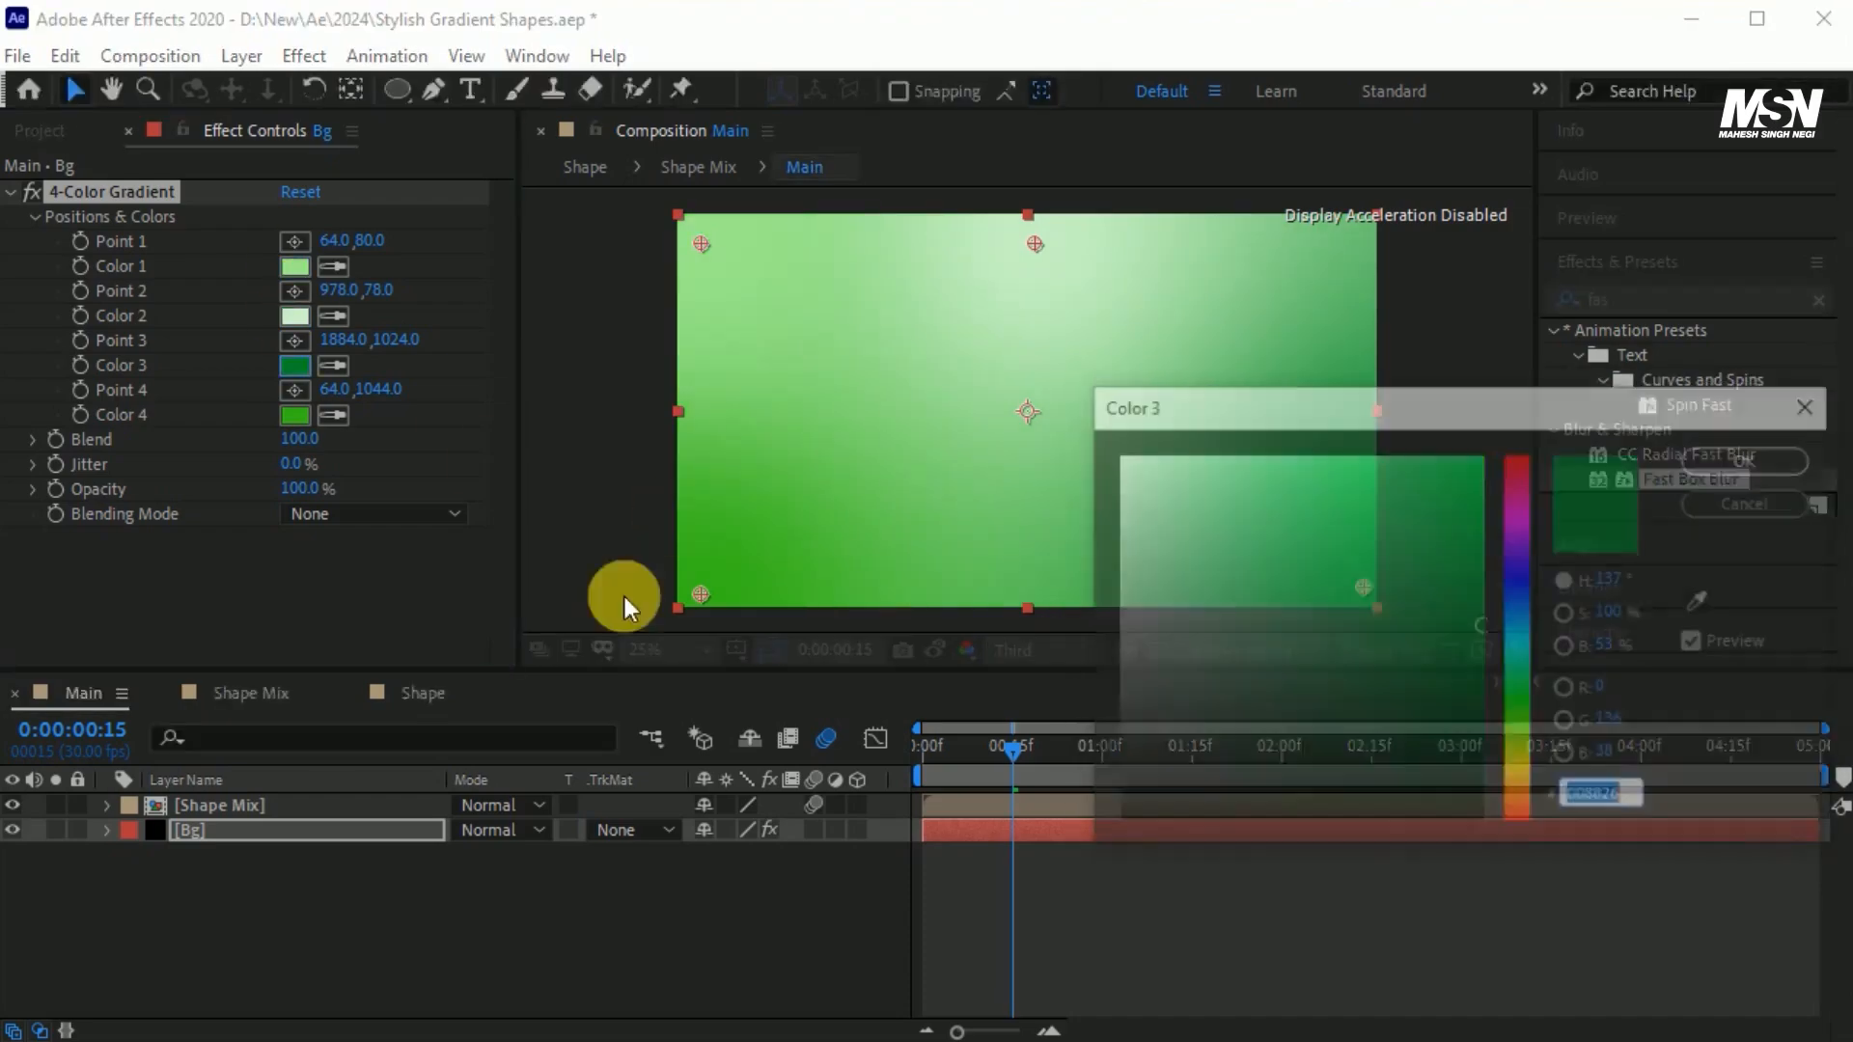
{"action": "left_click", "coordinate": [1317, 555]}
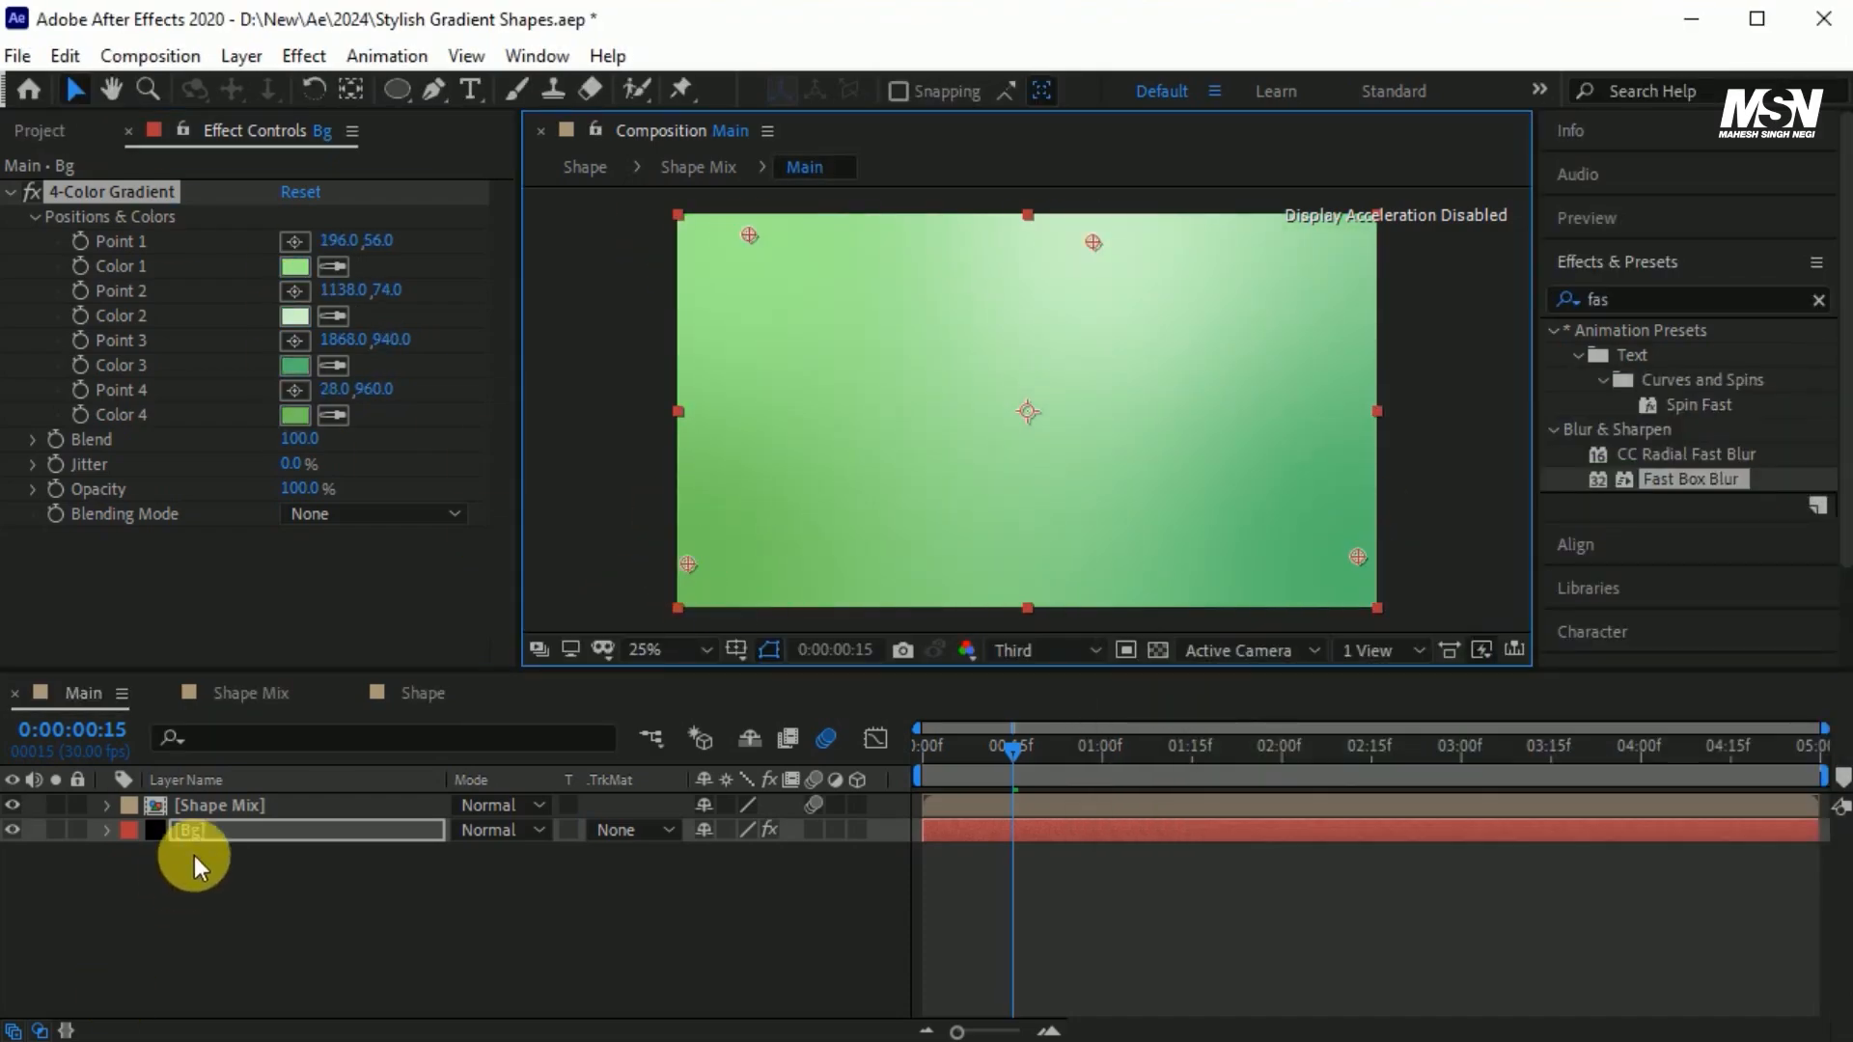
Keyframe the Bg layer's Position to rise from 960, 1660 at 0:00:00:00 to 960, 540 at 0:00:00:20.
{"action": "left_click", "coordinate": [303, 834]}
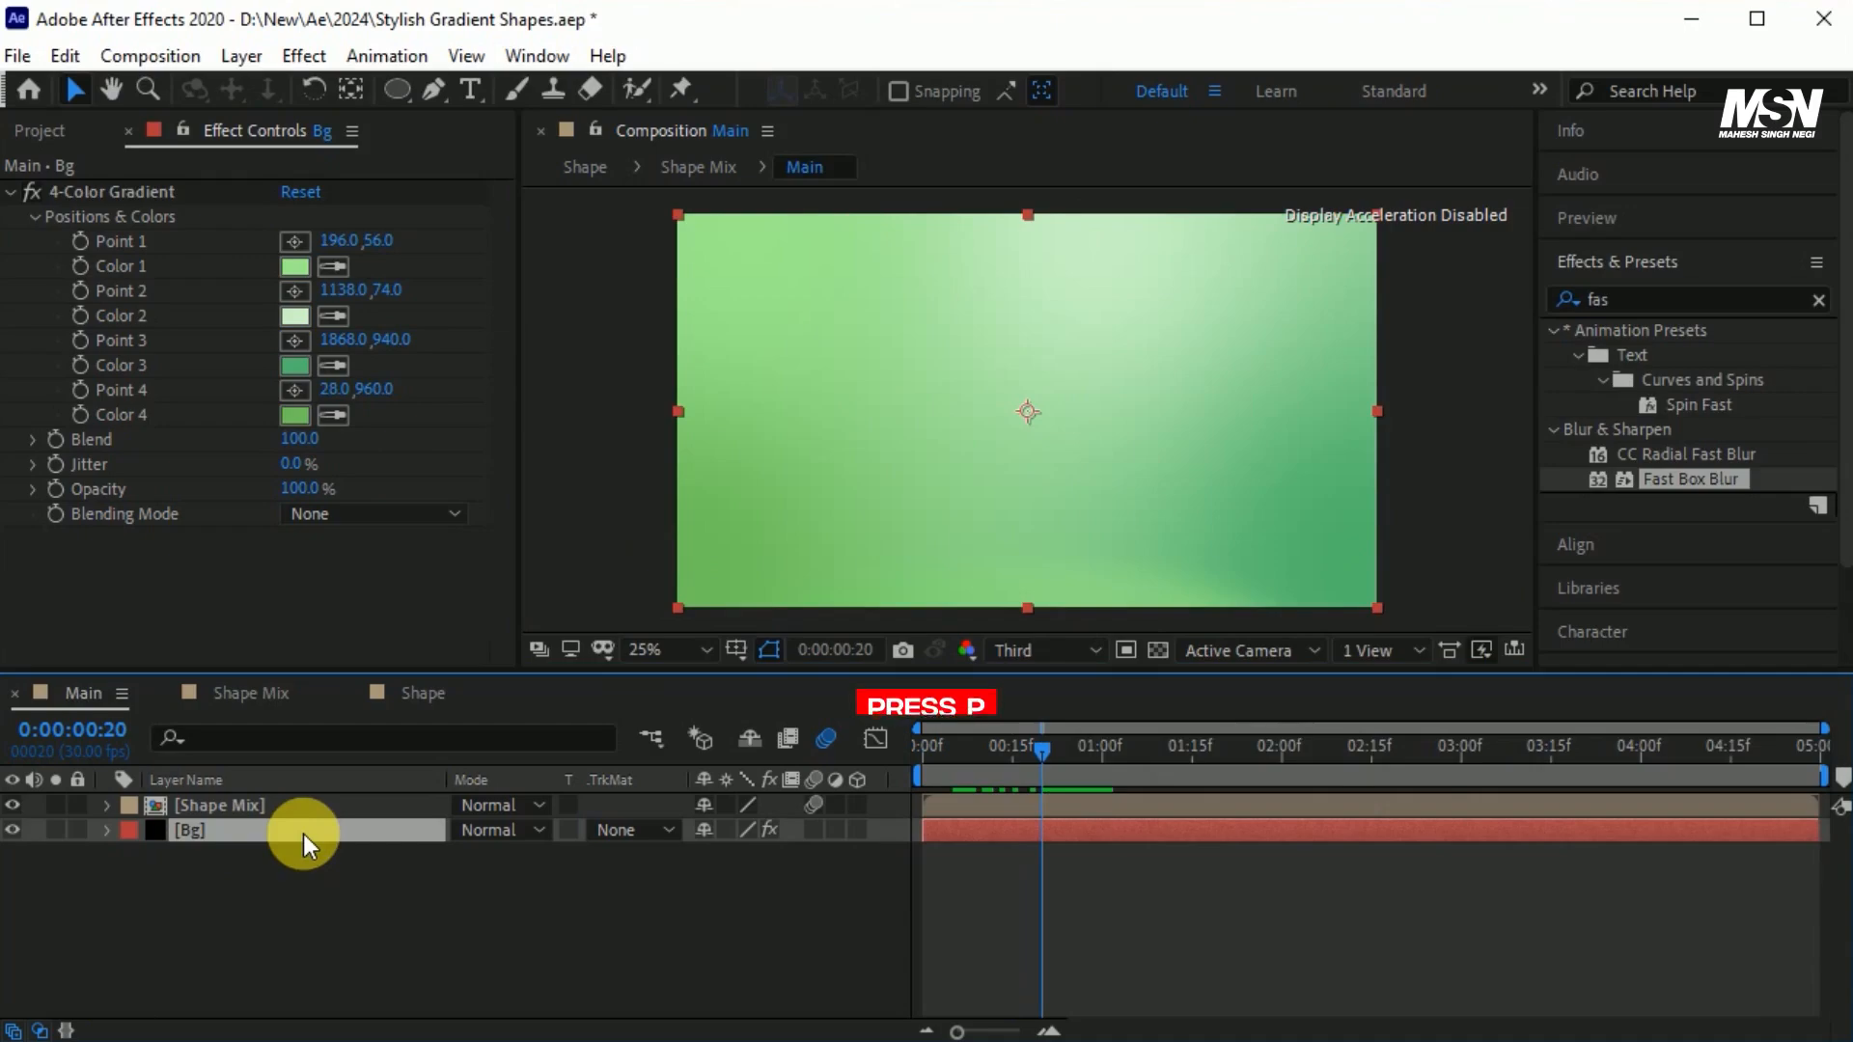
{"action": "key", "text": "p"}
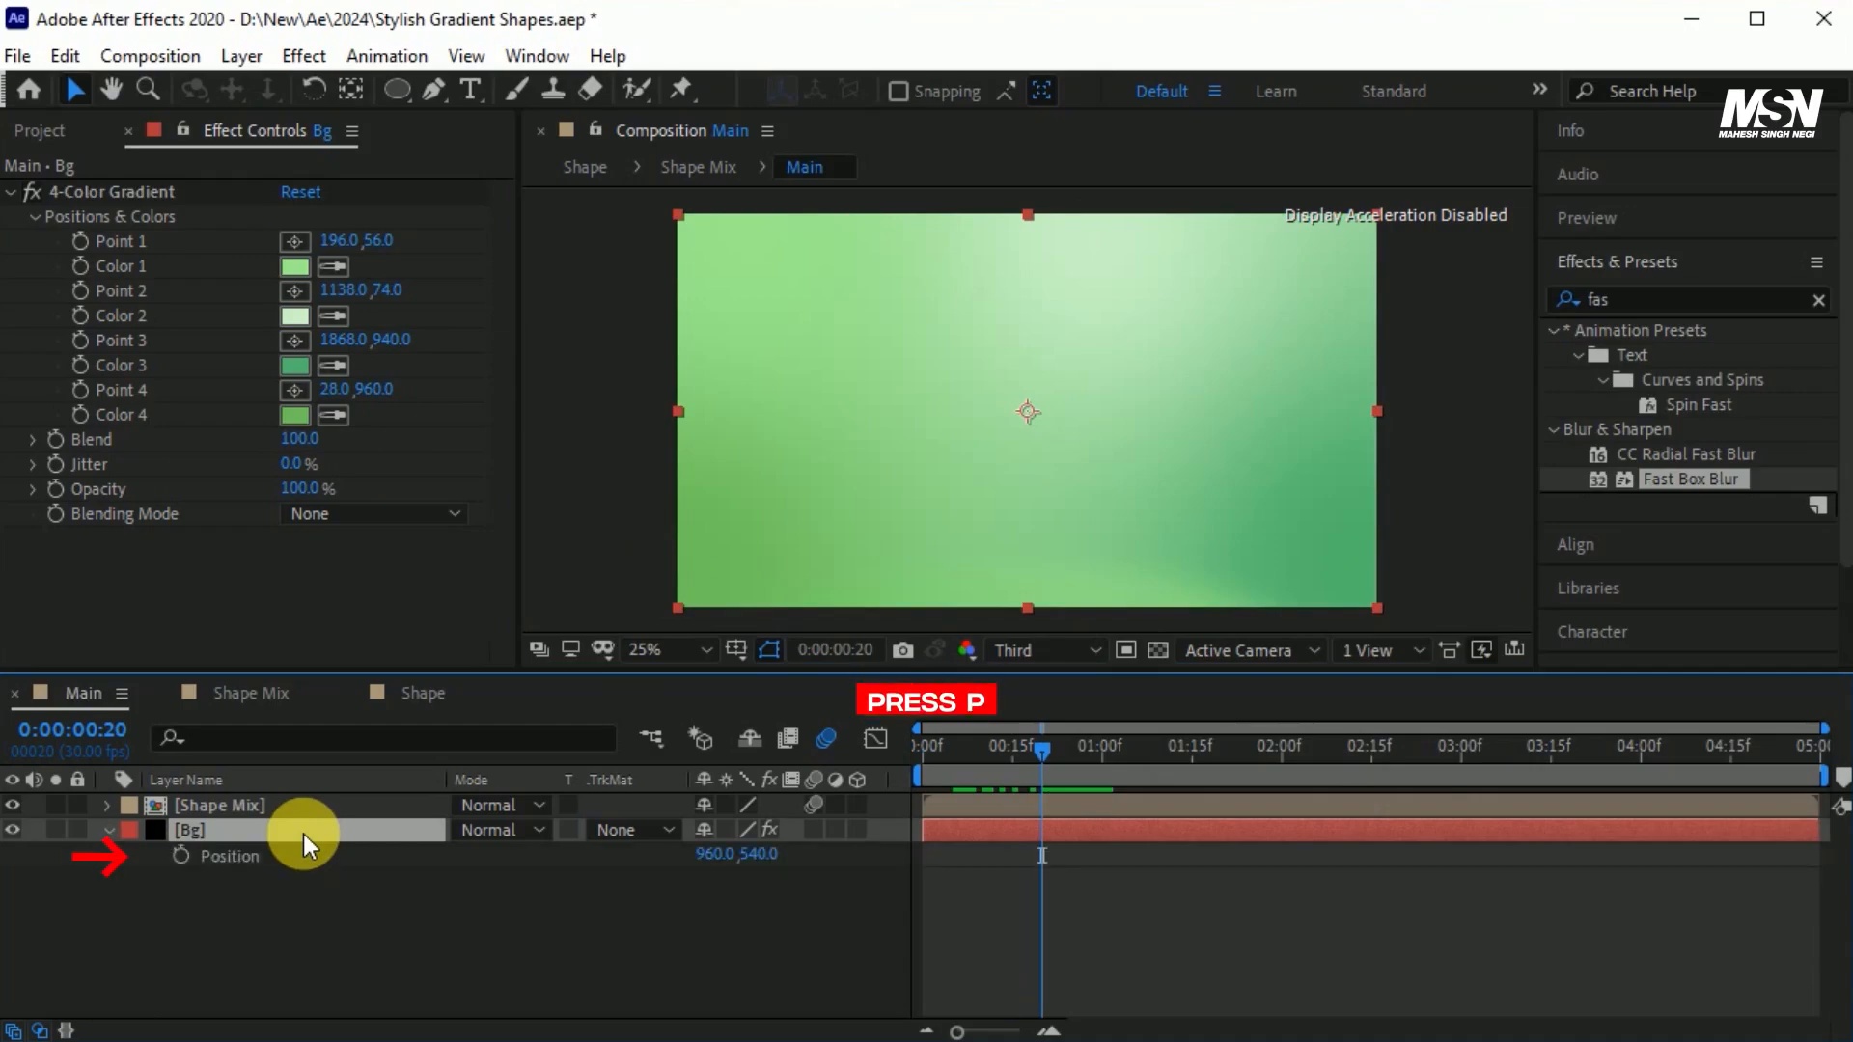
{"action": "left_click", "coordinate": [181, 857]}
{"action": "left_click_drag", "start_coordinate": [1029, 754], "coordinate": [919, 773]}
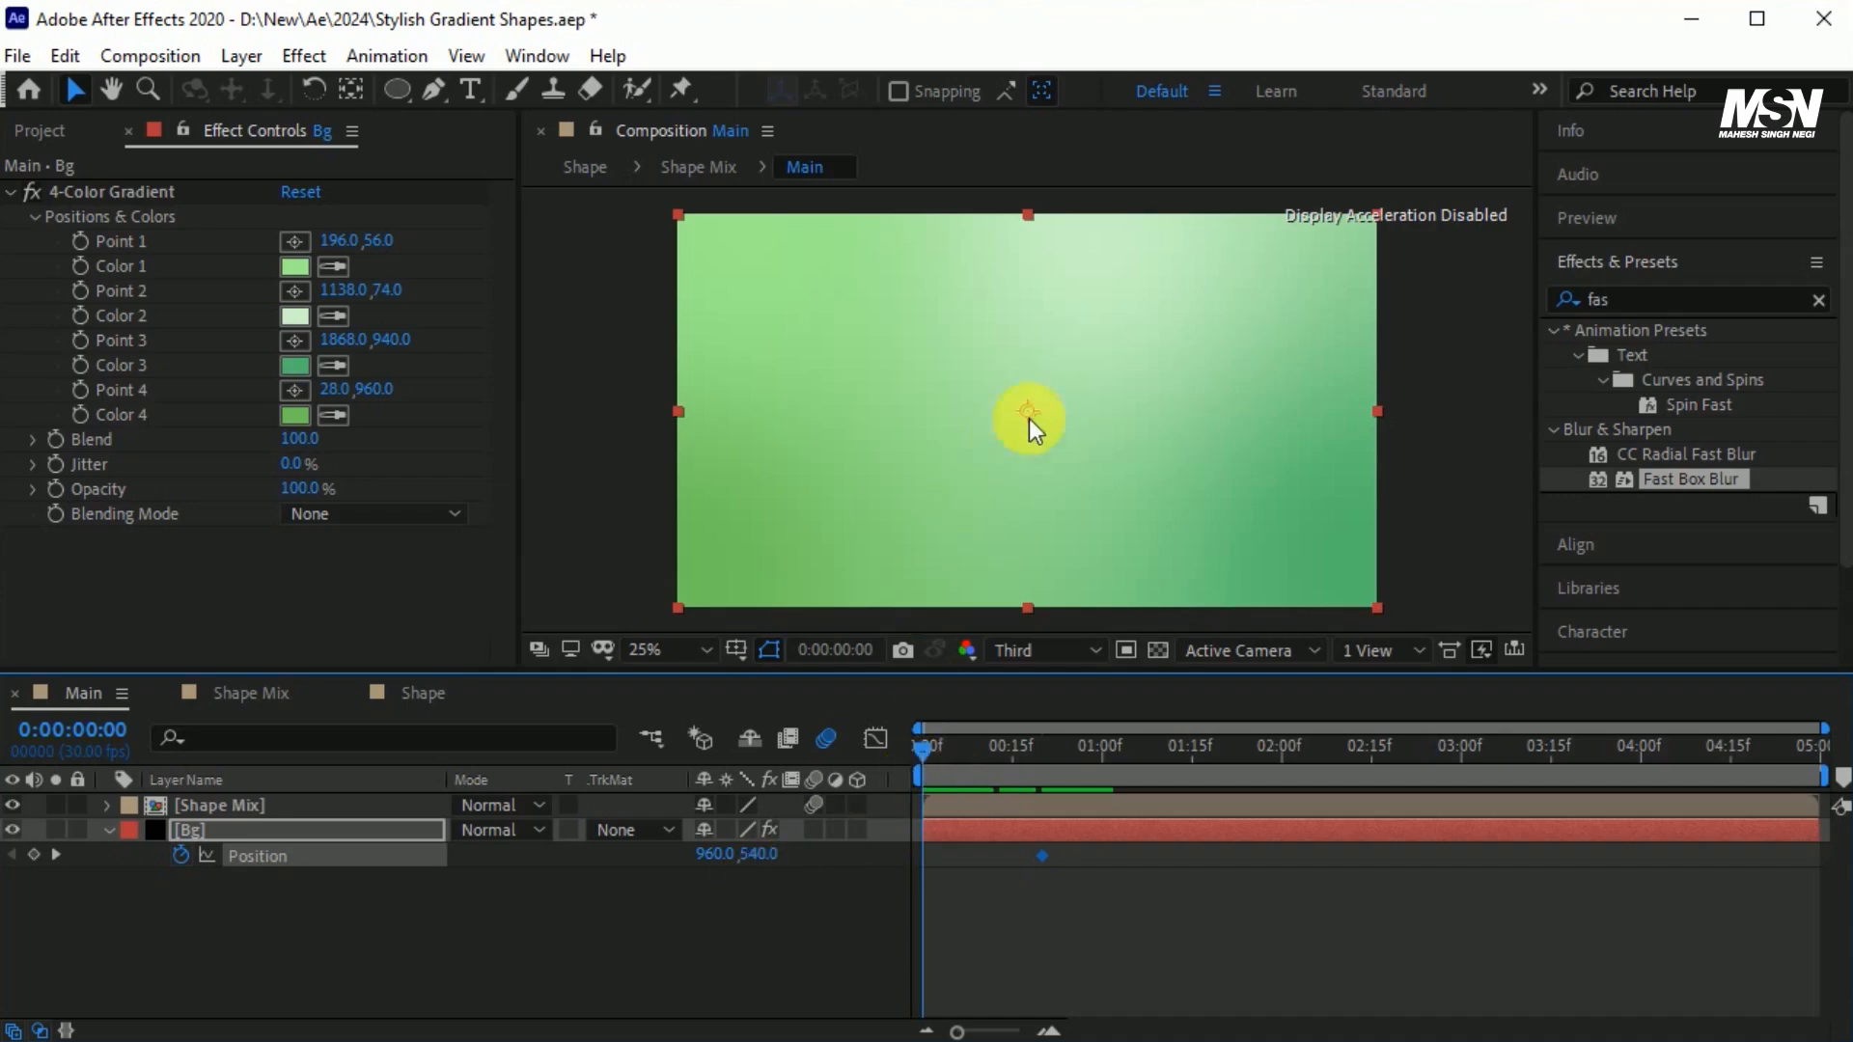
{"action": "left_click_drag", "start_coordinate": [1087, 359], "coordinate": [1104, 759]}
Easy-ease the Bg layer's Position keyframes, make the speed graph peak early, and turn on the layer's motion blur.
{"action": "left_click_drag", "start_coordinate": [1129, 897], "coordinate": [888, 829]}
{"action": "key", "text": "F9"}
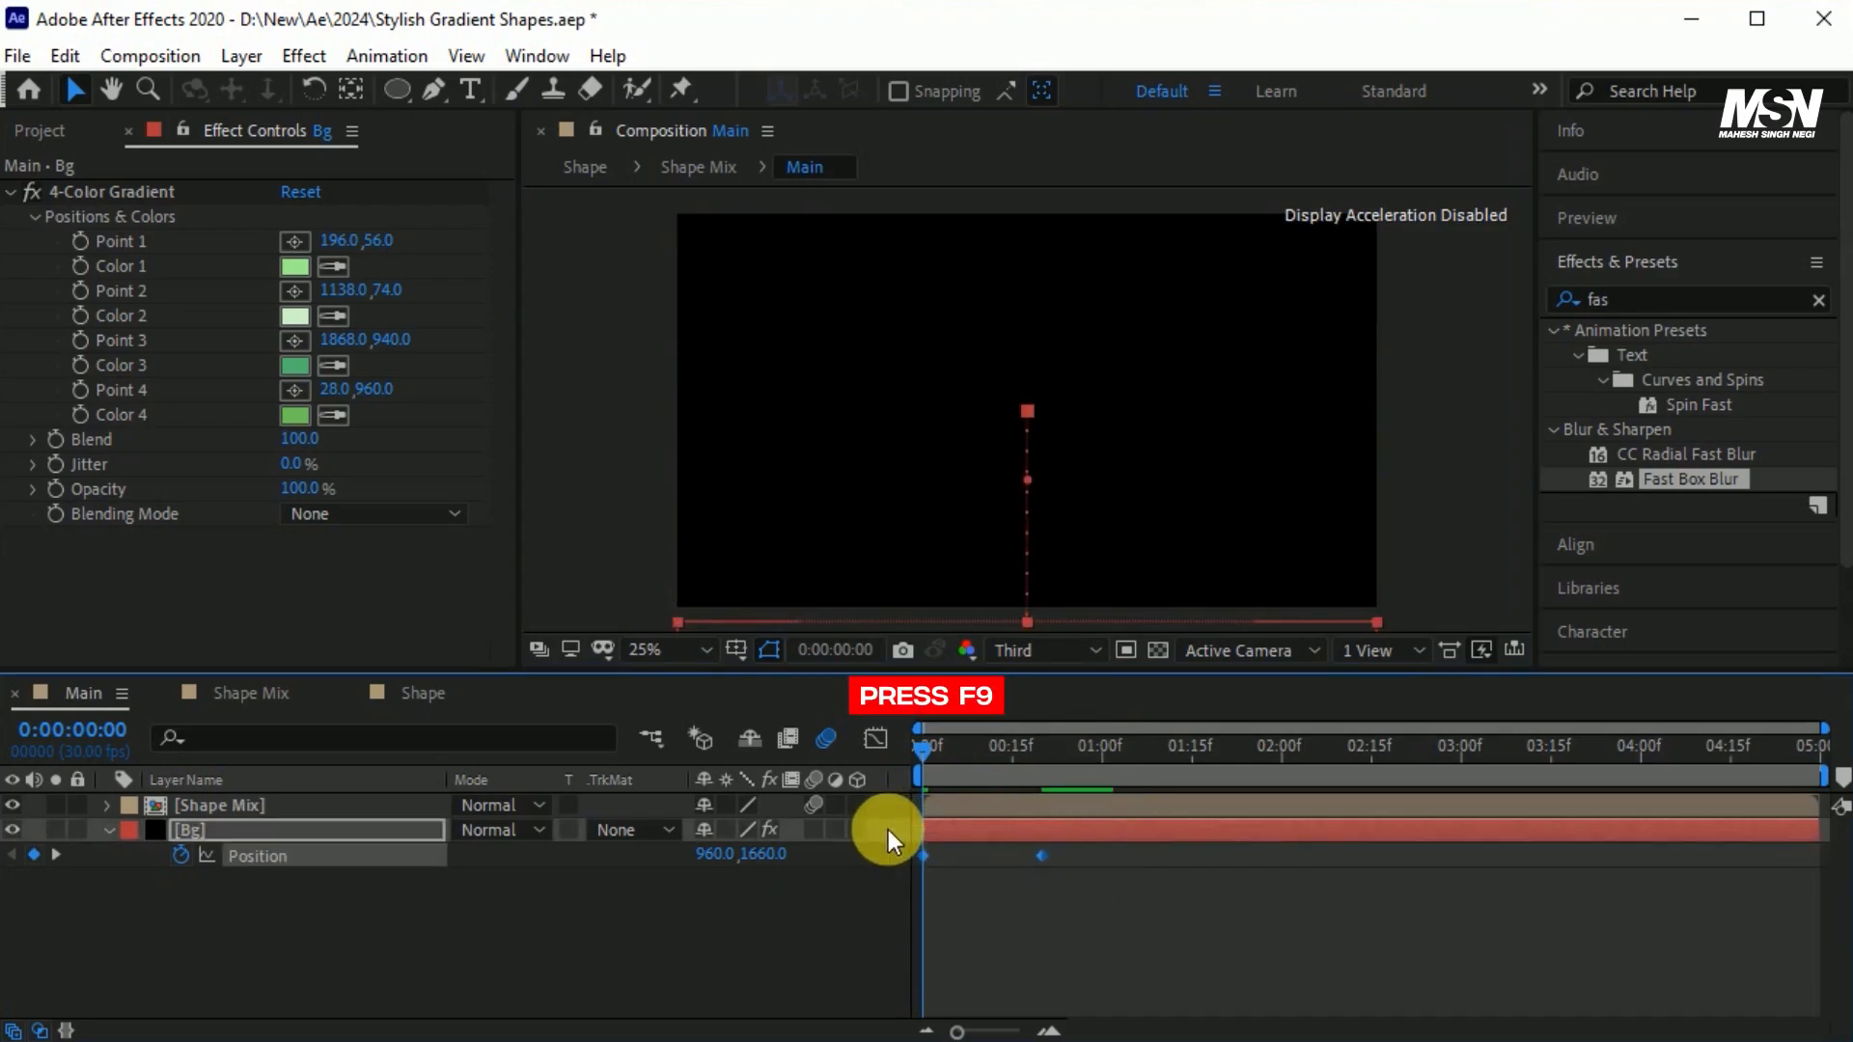
{"action": "left_click", "coordinate": [875, 738]}
{"action": "left_click", "coordinate": [986, 958]}
{"action": "left_click_drag", "start_coordinate": [1015, 958], "coordinate": [936, 960]}
{"action": "left_click", "coordinate": [874, 741]}
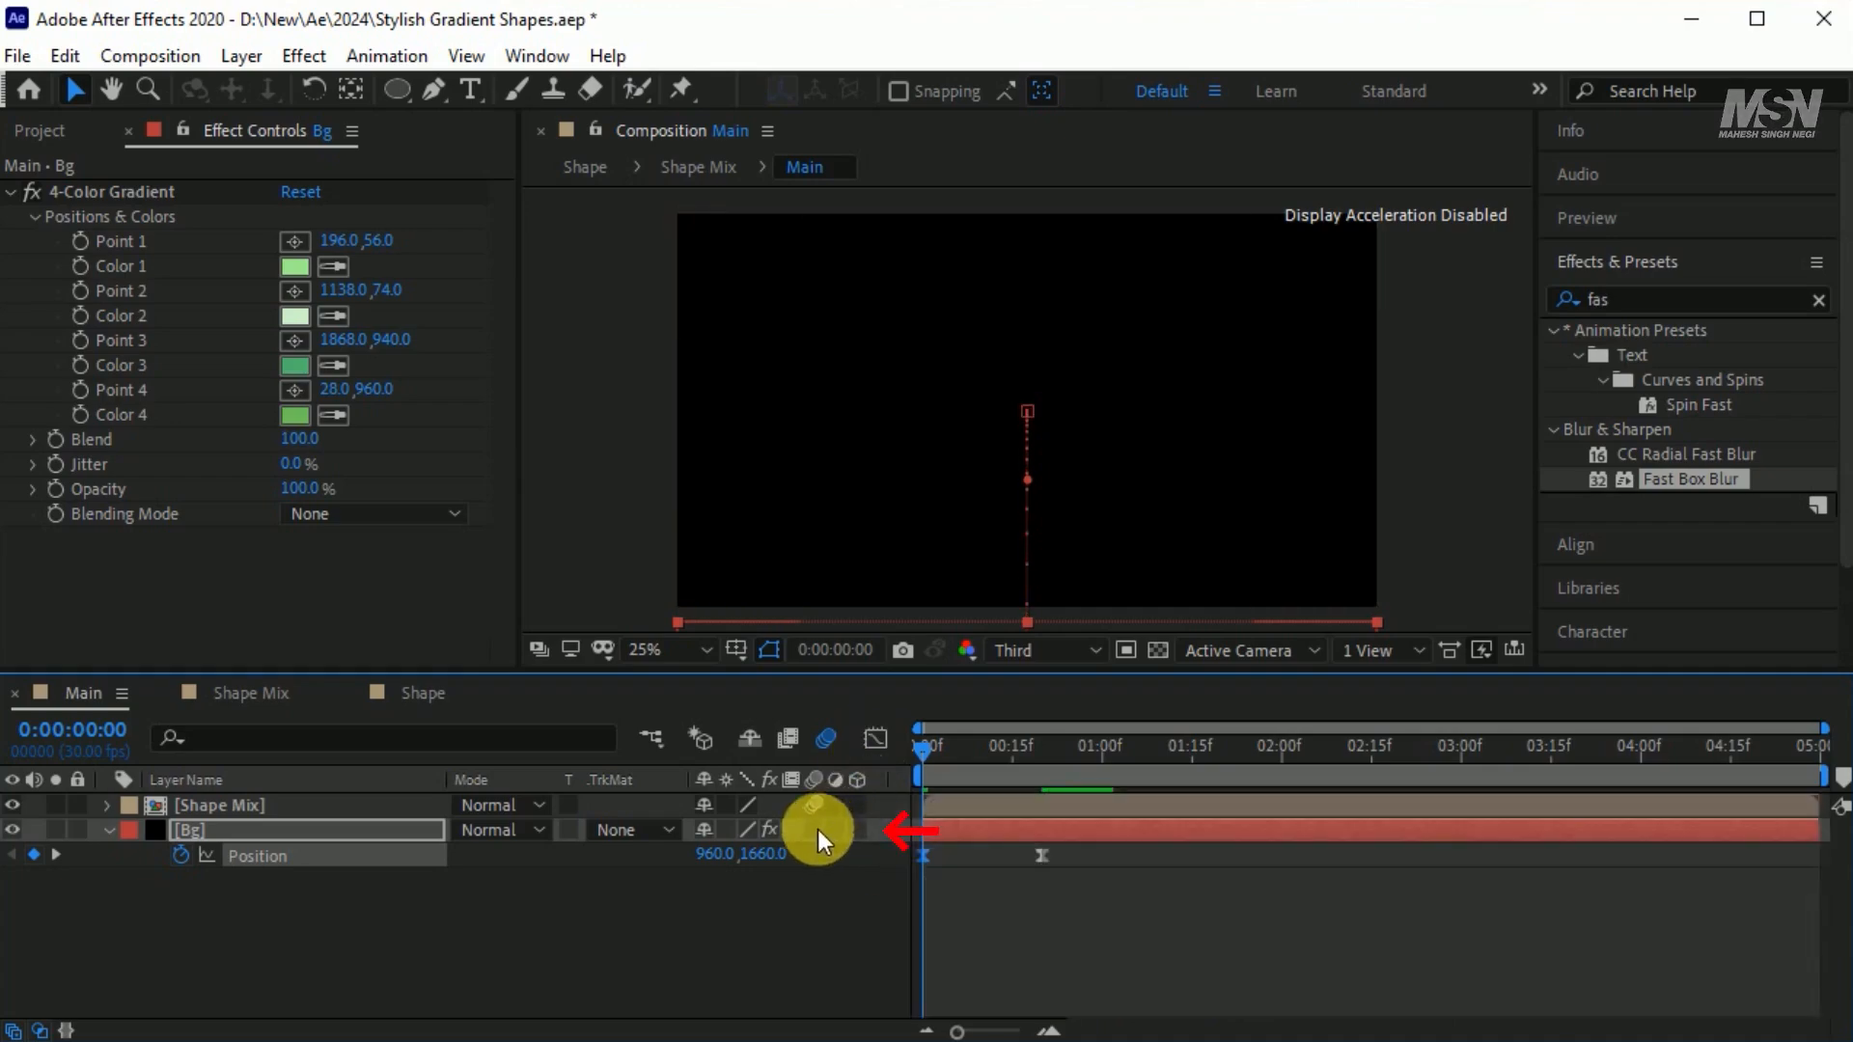
Keyframe the Shape Mix layer's Scale from 100% at 0:00:02:00 to 386% at 0:00:03:15.
{"action": "left_click_drag", "start_coordinate": [917, 748], "coordinate": [1283, 822]}
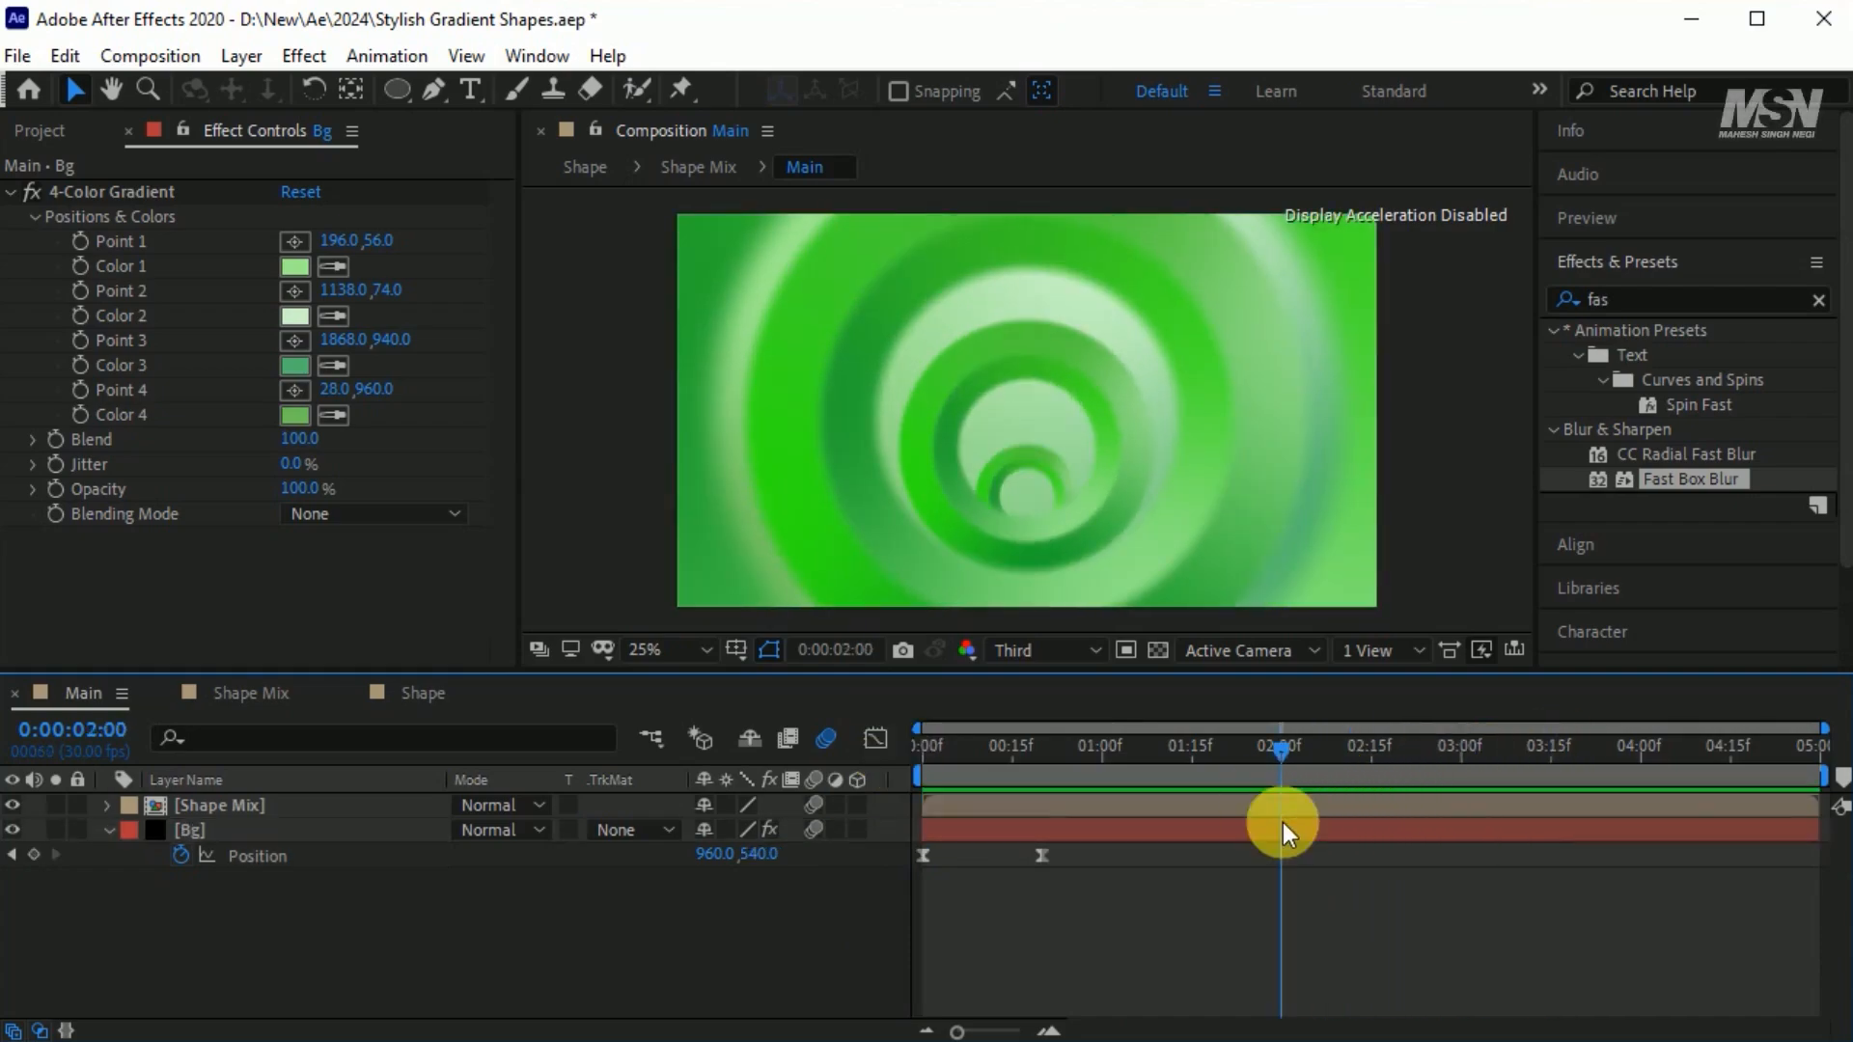
{"action": "left_click", "coordinate": [351, 801]}
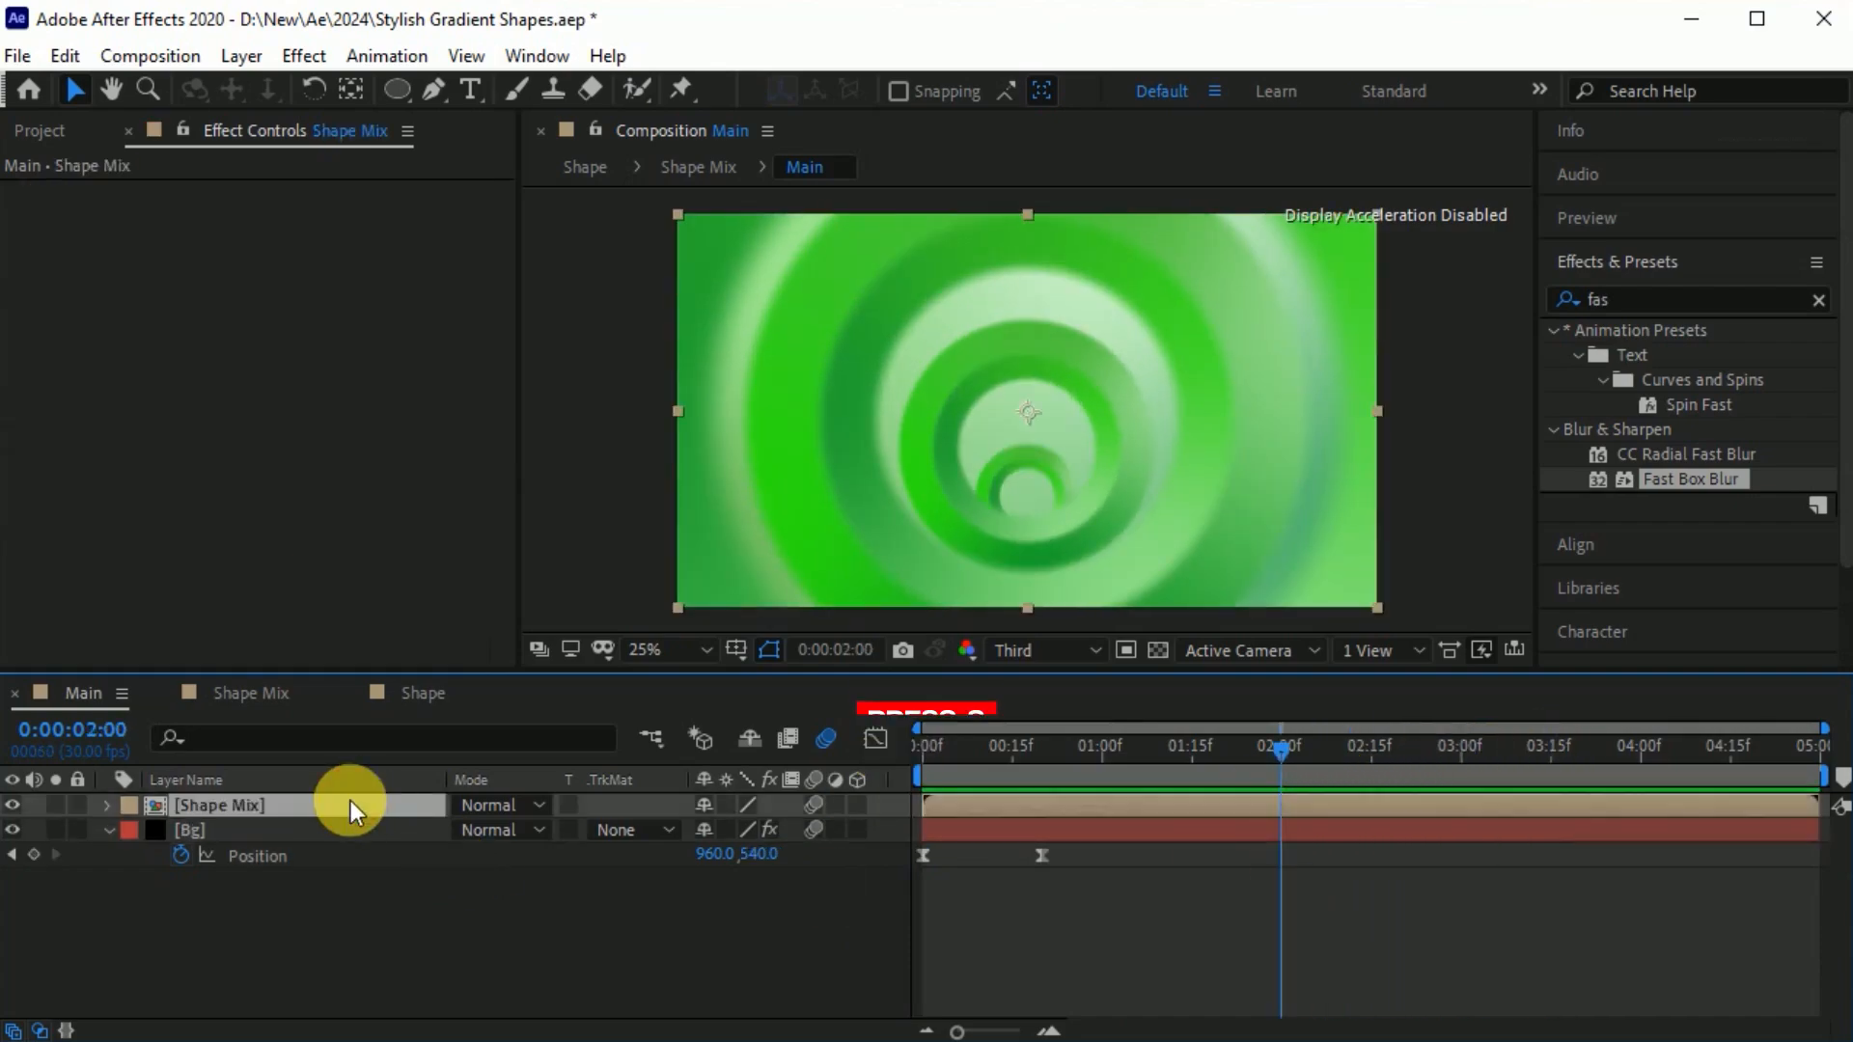
{"action": "key", "text": "s"}
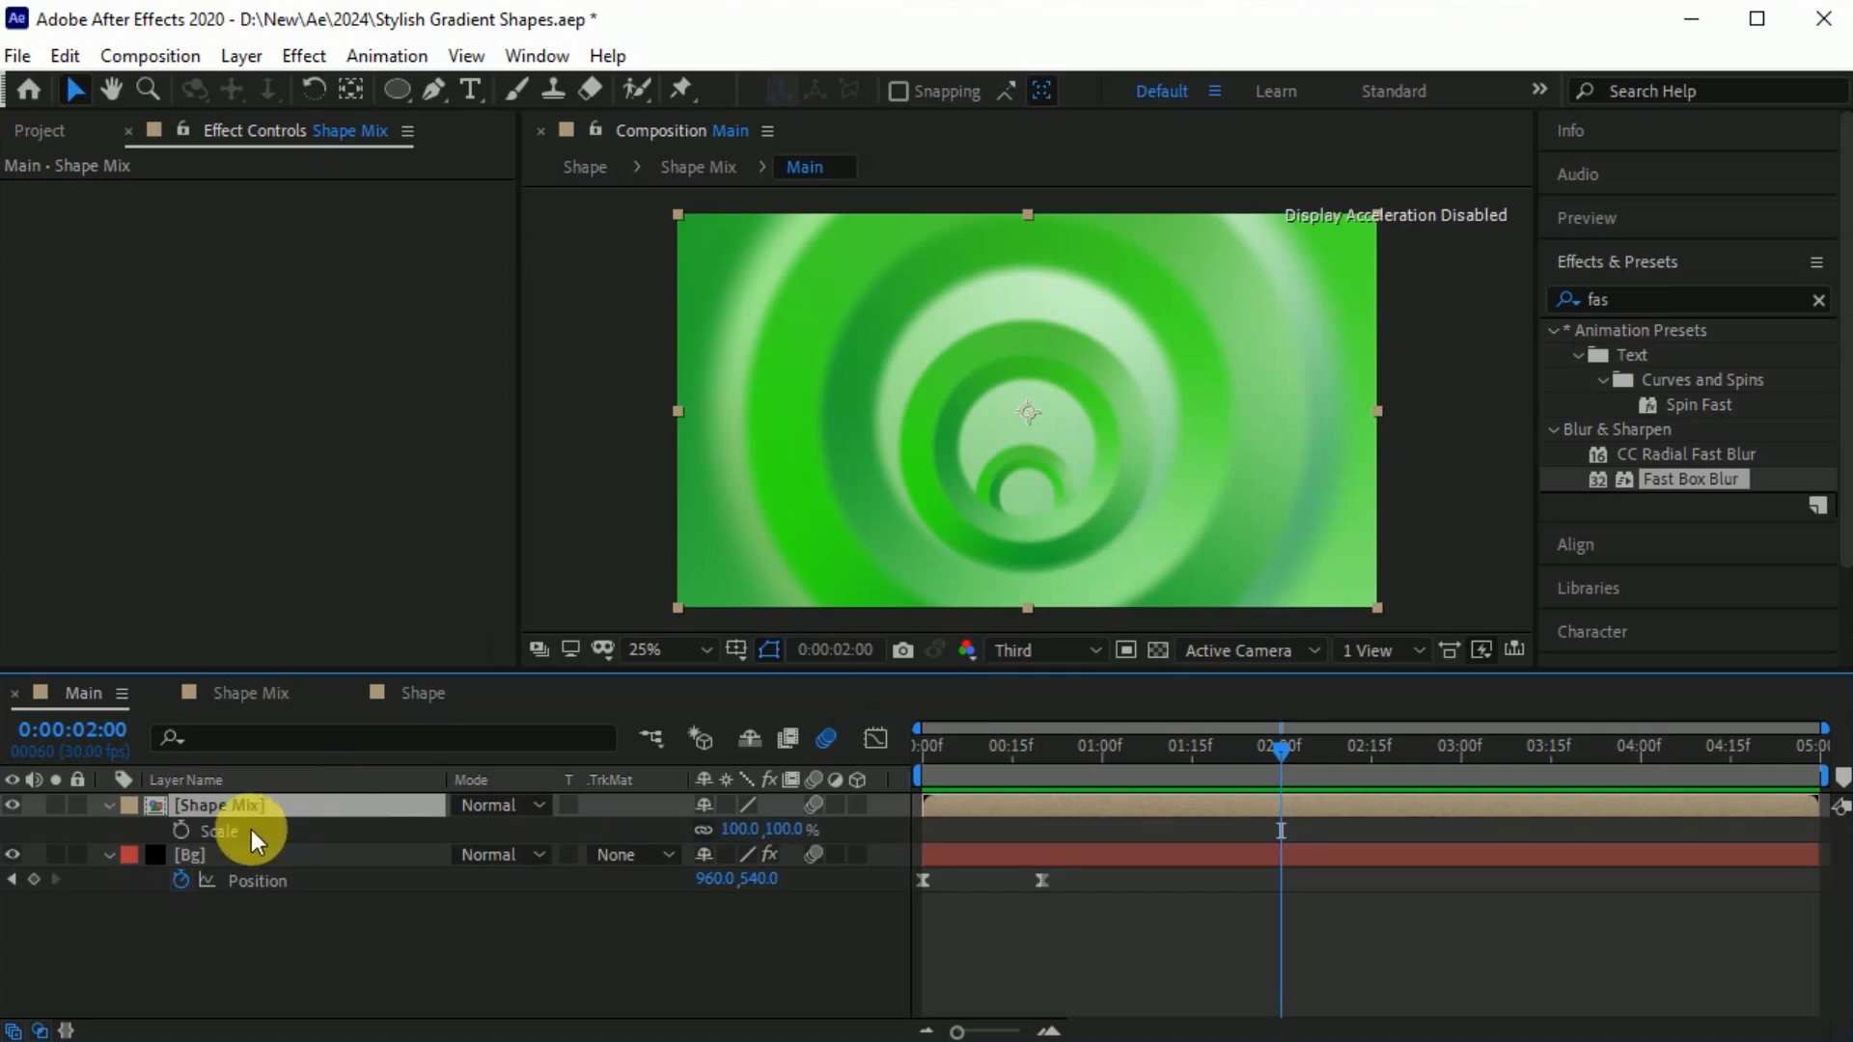
{"action": "left_click", "coordinate": [176, 828]}
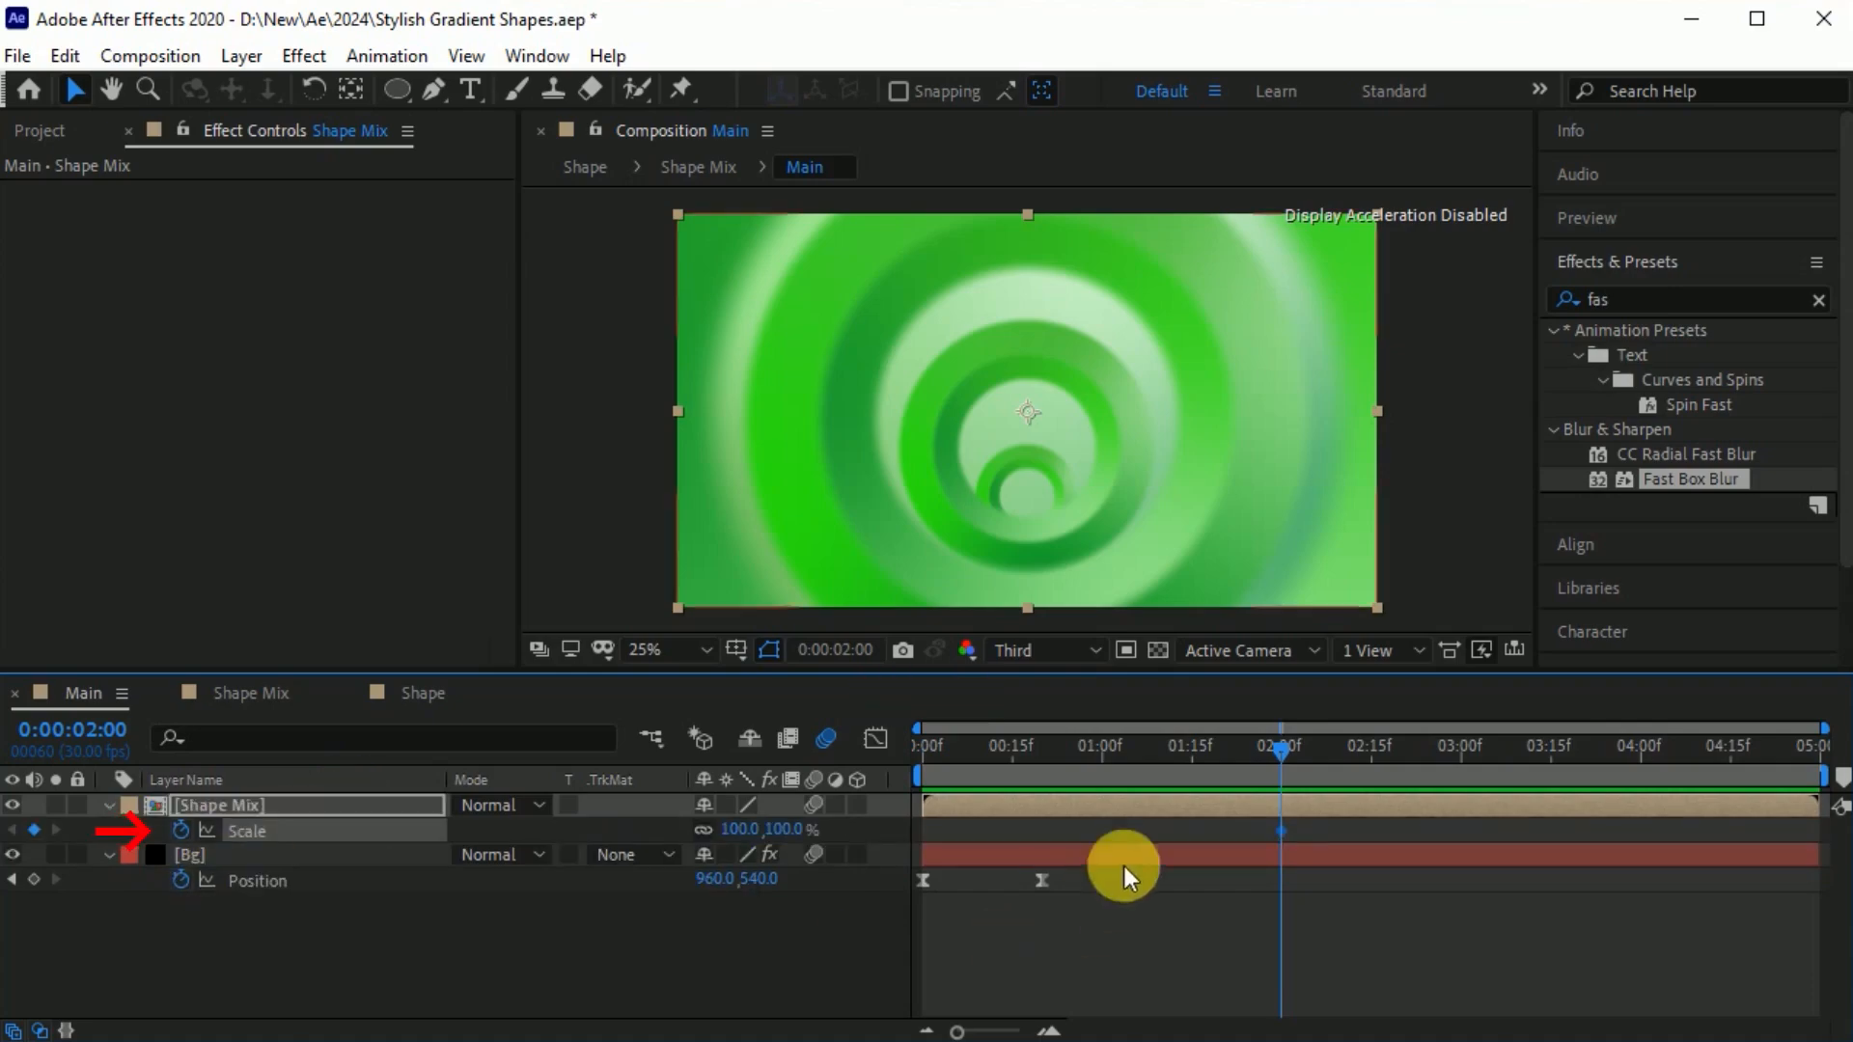
{"action": "left_click_drag", "start_coordinate": [1265, 745], "coordinate": [1550, 783]}
{"action": "left_click_drag", "start_coordinate": [762, 830], "coordinate": [1145, 831]}
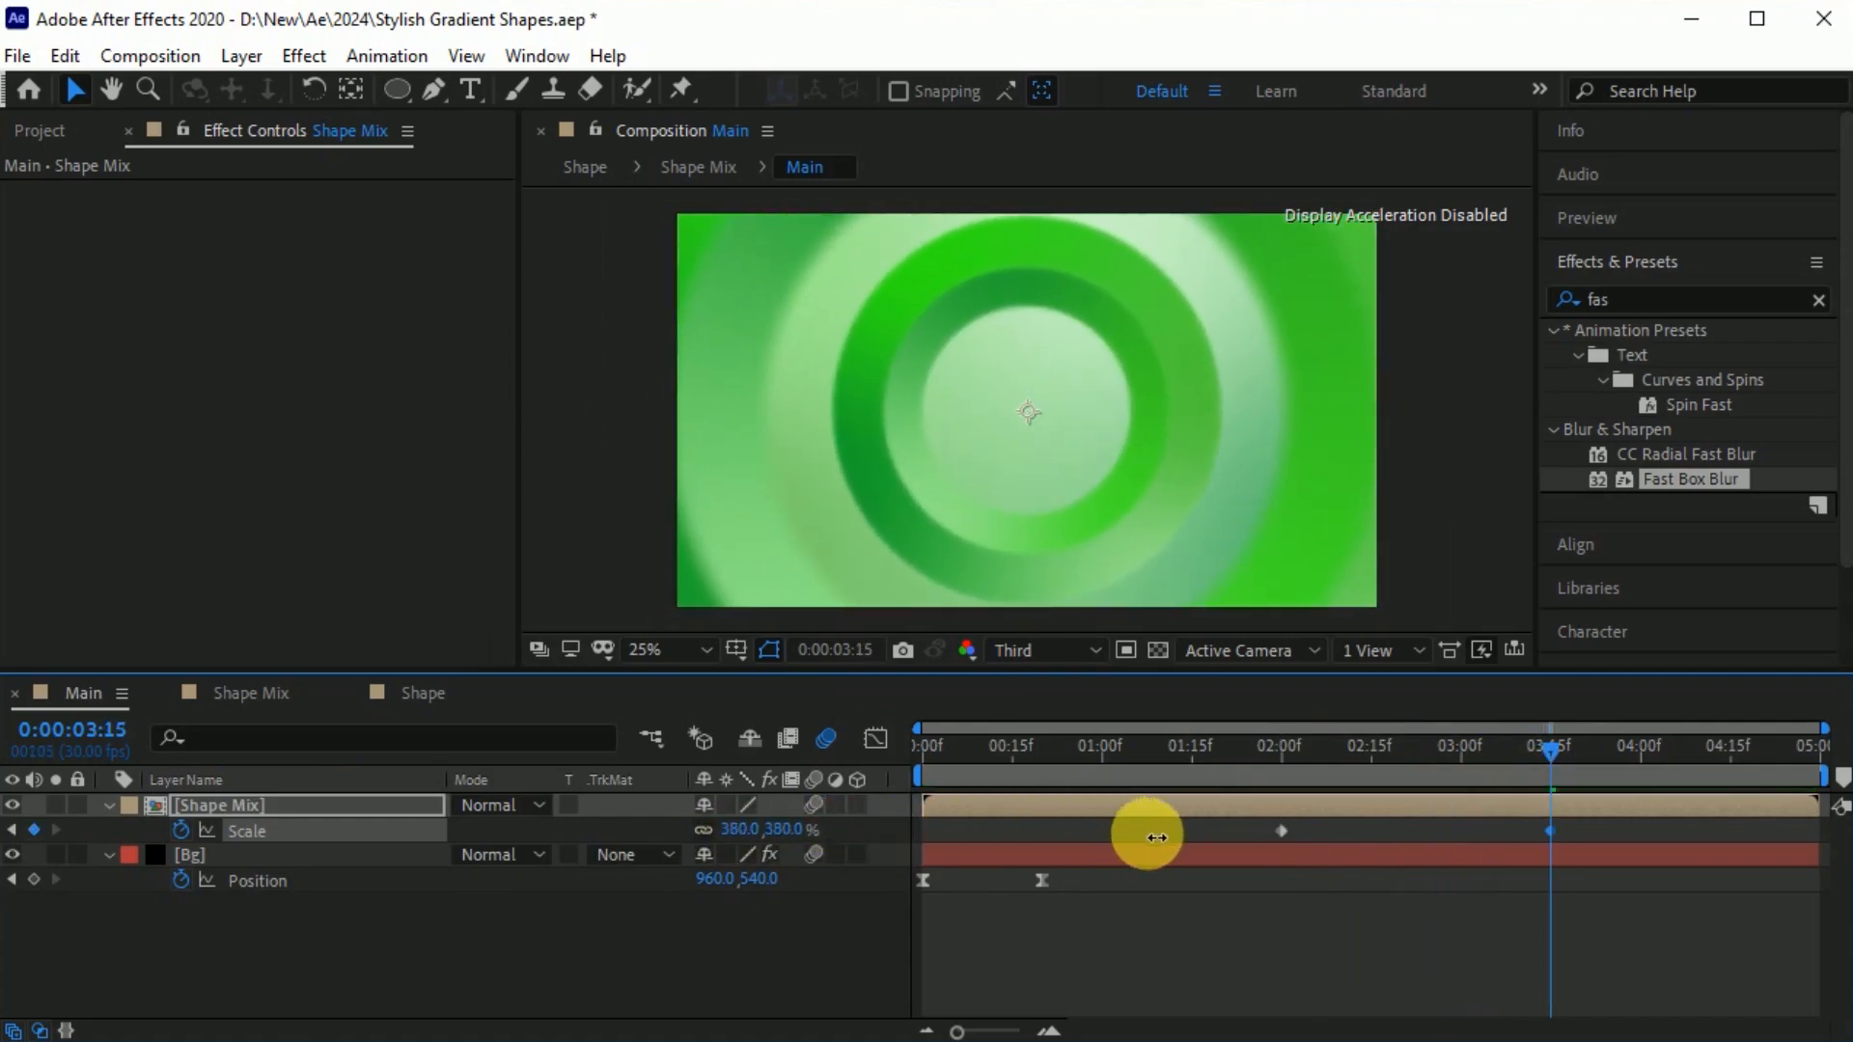
Easy-ease the Shape Mix layer's Scale keyframes and lengthen both speed-graph handles for a sharper mid-move peak.
{"action": "left_click", "coordinate": [1492, 911]}
{"action": "left_click_drag", "start_coordinate": [1492, 911], "coordinate": [1271, 831]}
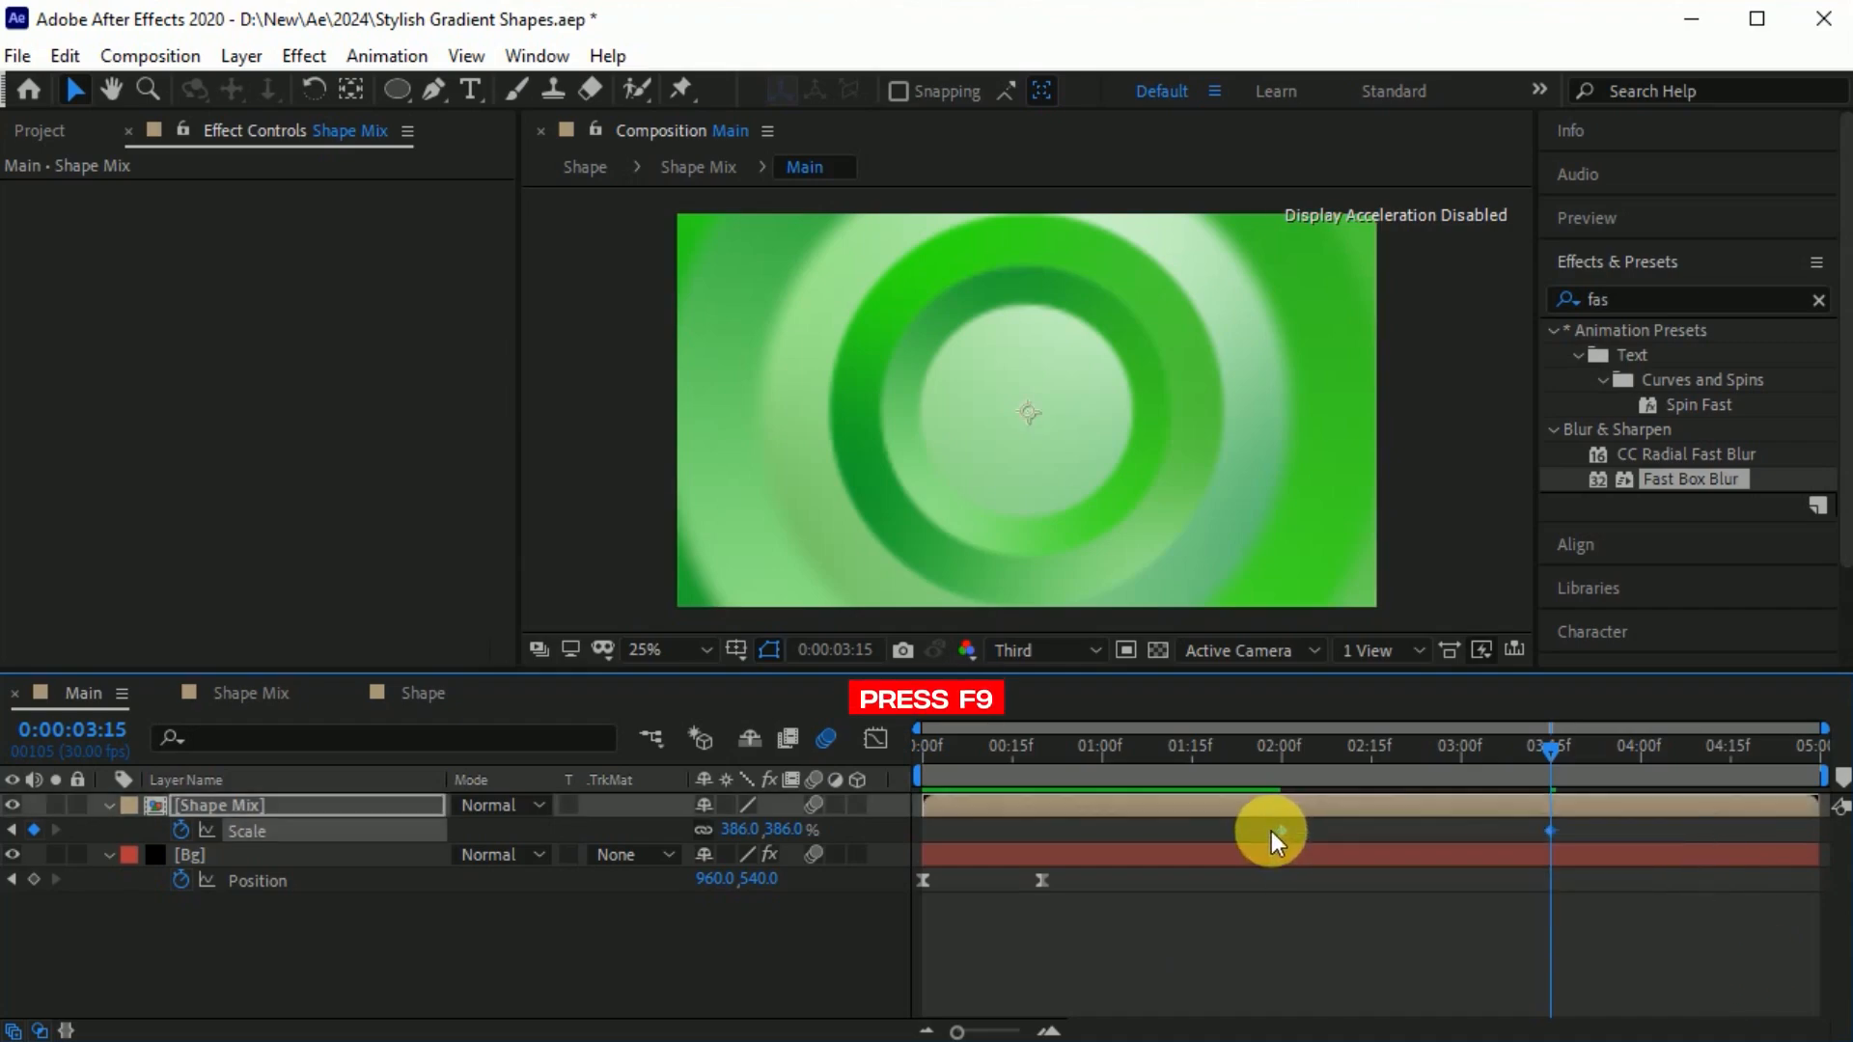
{"action": "key", "text": "F9"}
{"action": "left_click", "coordinate": [876, 738]}
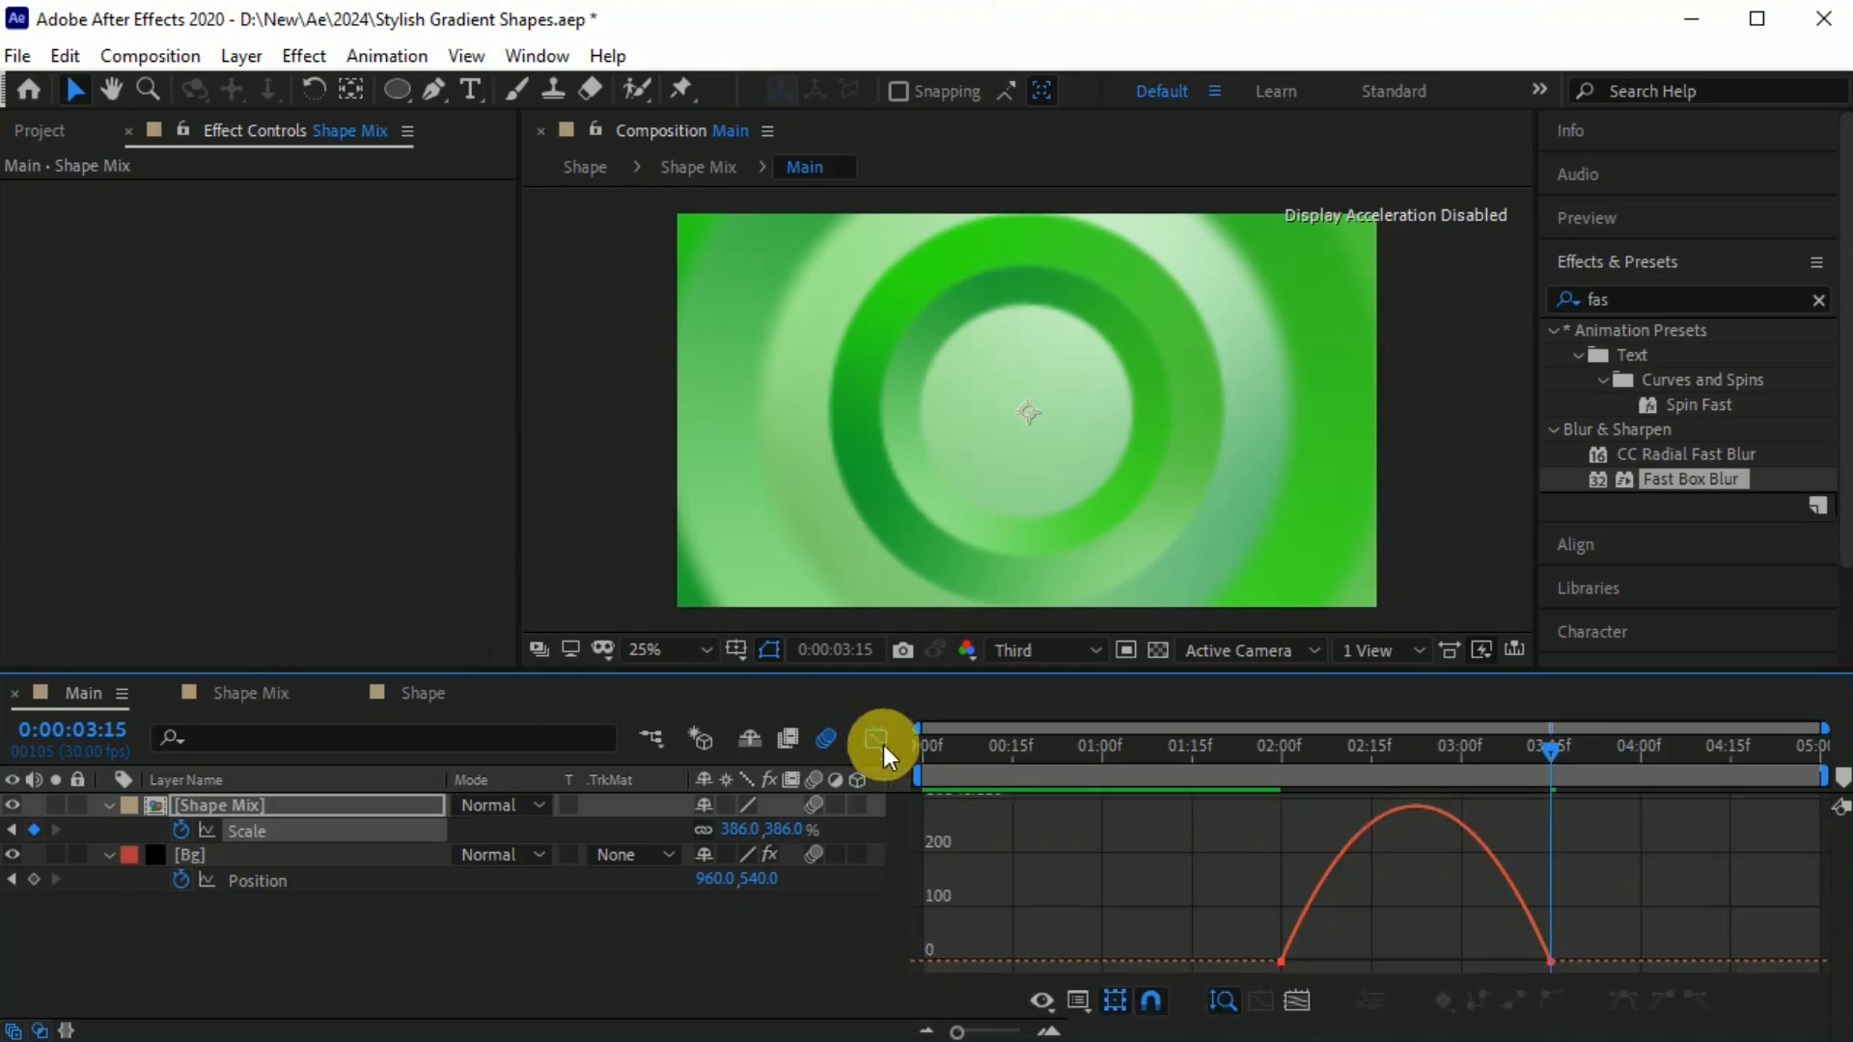
{"action": "left_click_drag", "start_coordinate": [1620, 928], "coordinate": [1144, 962]}
{"action": "left_click_drag", "start_coordinate": [1506, 952], "coordinate": [1481, 953]}
{"action": "left_click_drag", "start_coordinate": [1326, 951], "coordinate": [1339, 954]}
{"action": "left_click", "coordinate": [879, 738]}
Preview the Main composition's animation from the start to check the rings' scaling.
{"action": "left_click_drag", "start_coordinate": [1551, 749], "coordinate": [1090, 749]}
{"action": "key", "text": "space"}
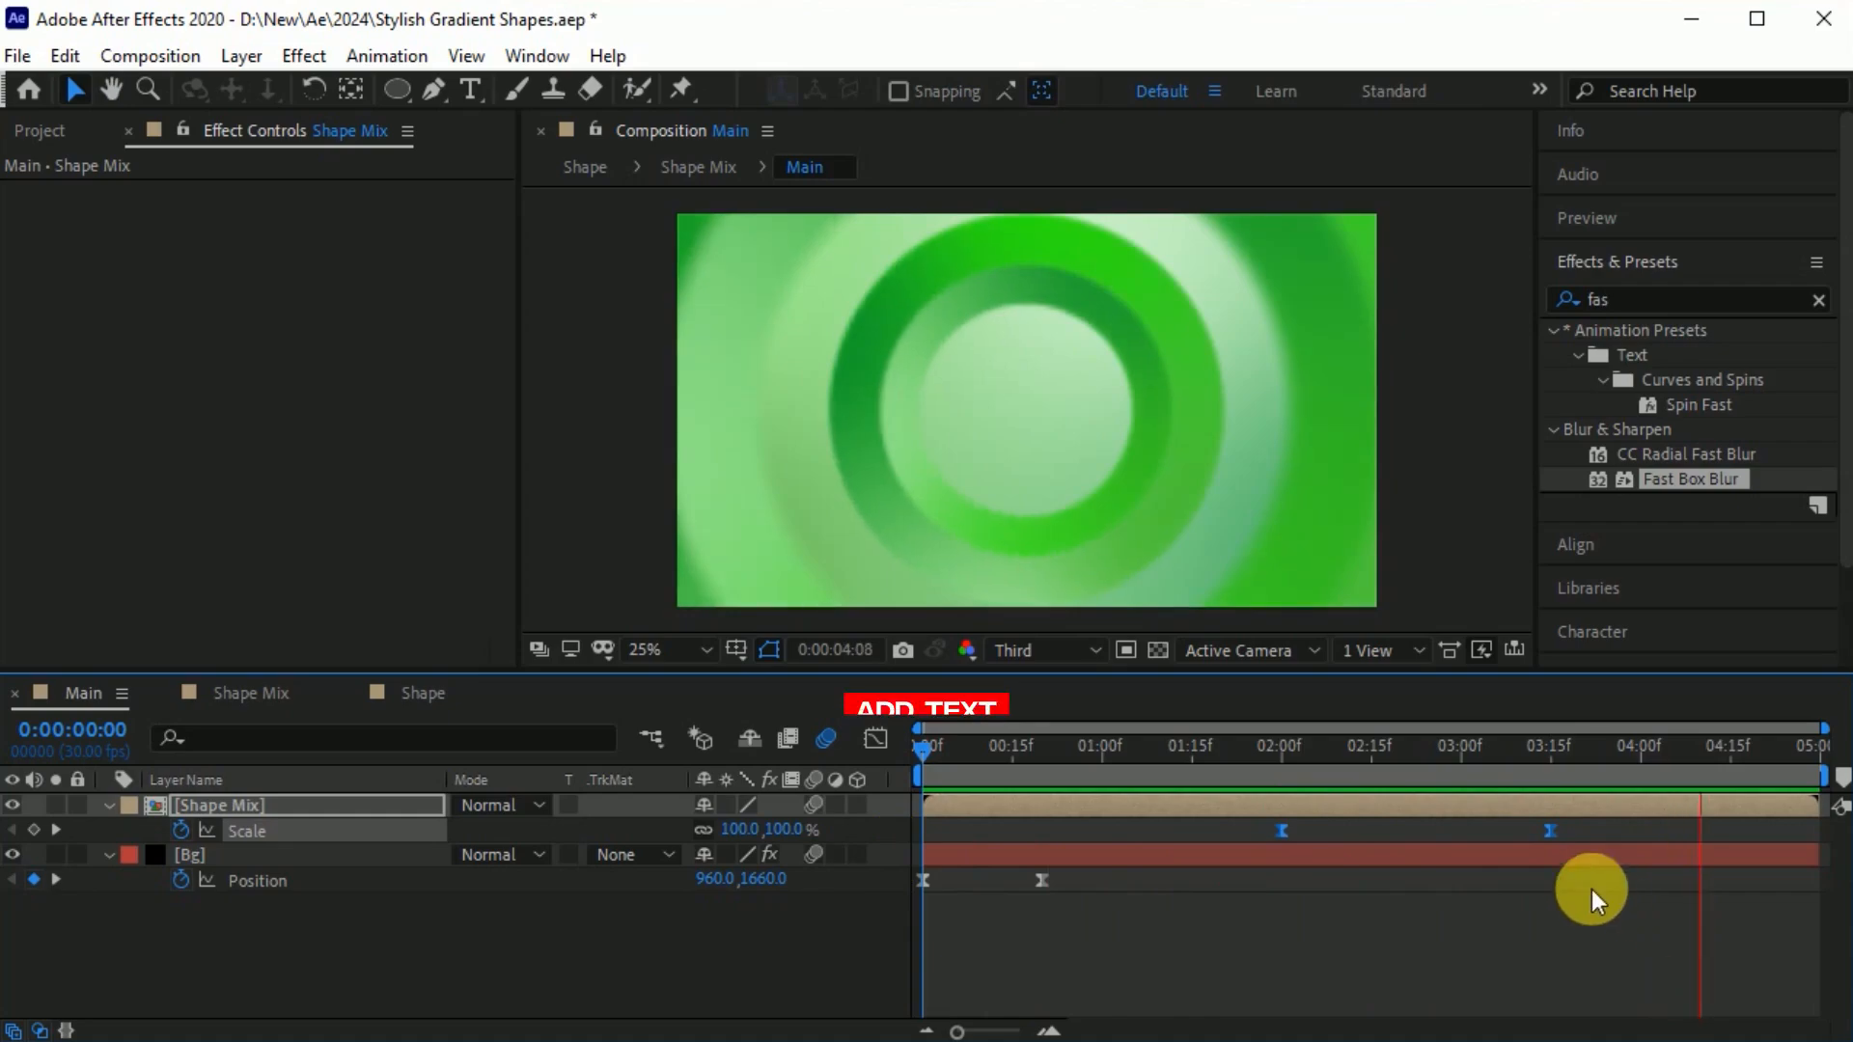
{"action": "key", "text": "space"}
{"action": "left_click", "coordinate": [1137, 931]}
At 0:00:03:15, add the text "Stylish" in white, remove its stroke, and place it inside the central circle.
{"action": "left_click_drag", "start_coordinate": [1598, 749], "coordinate": [1554, 766]}
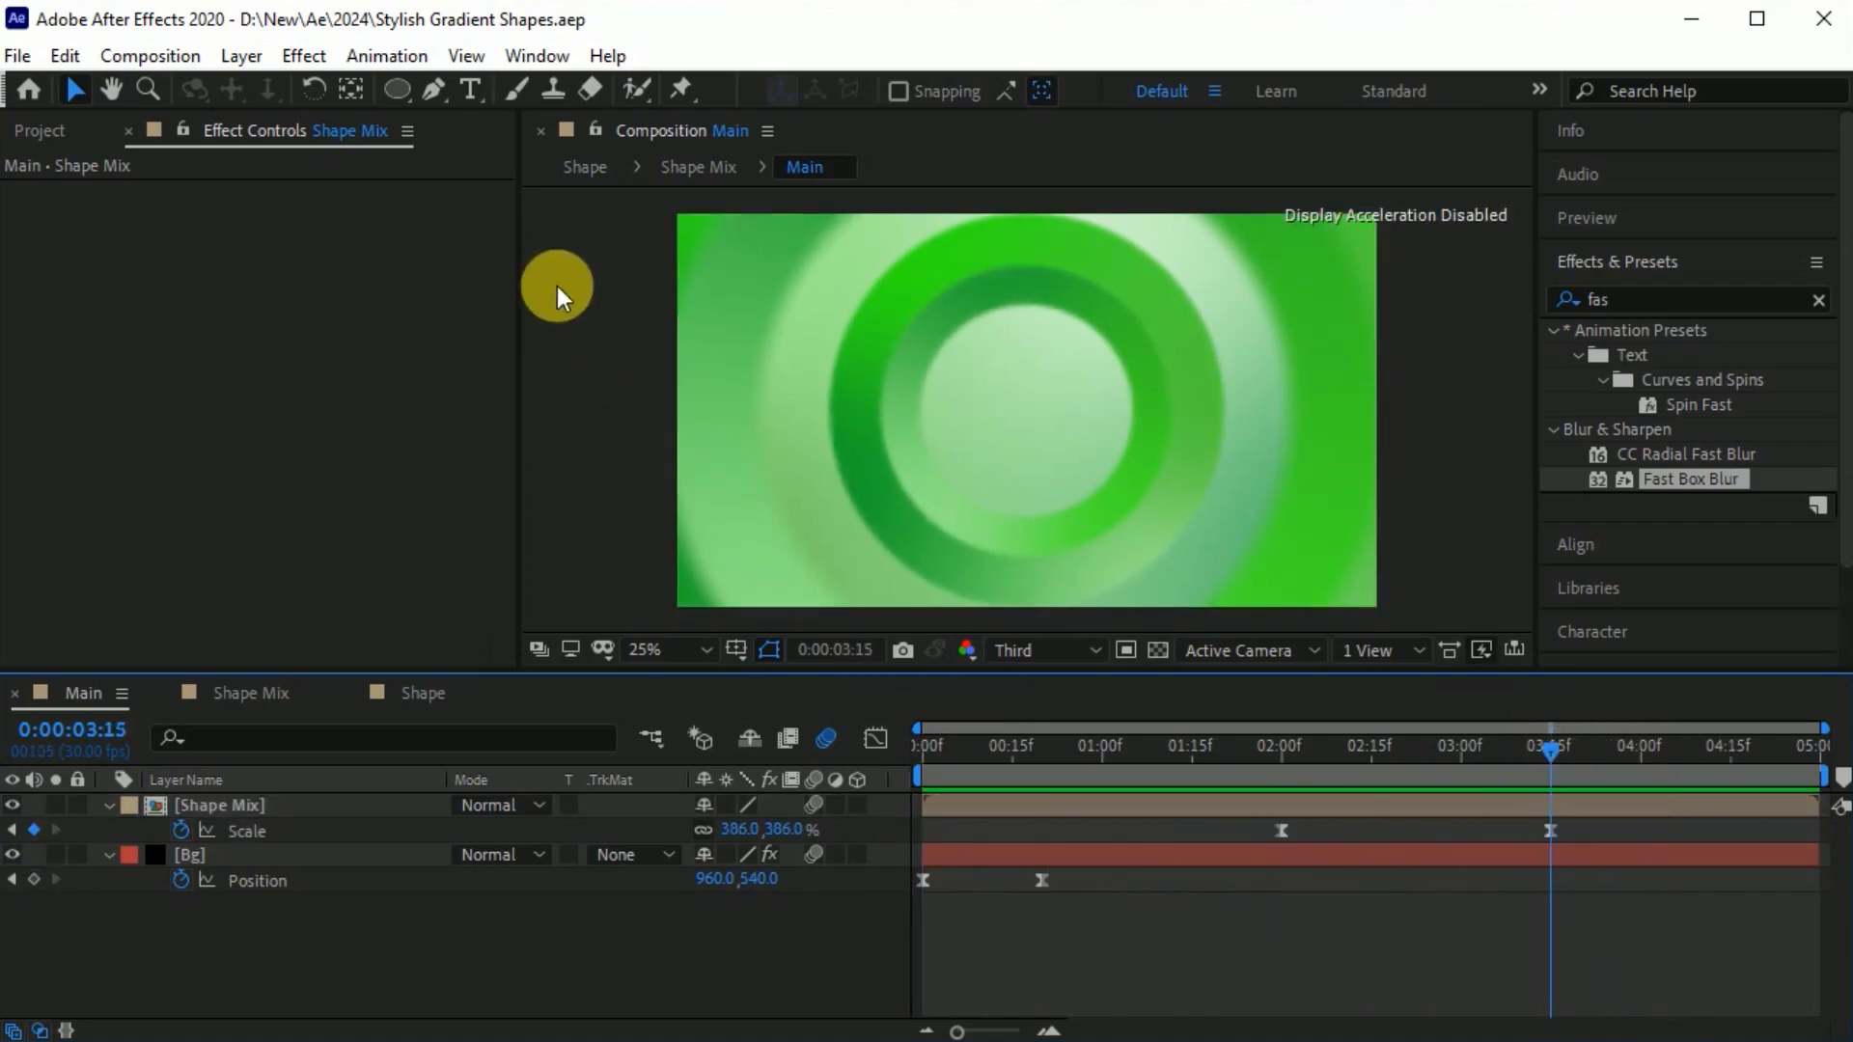
{"action": "left_click", "coordinate": [470, 89]}
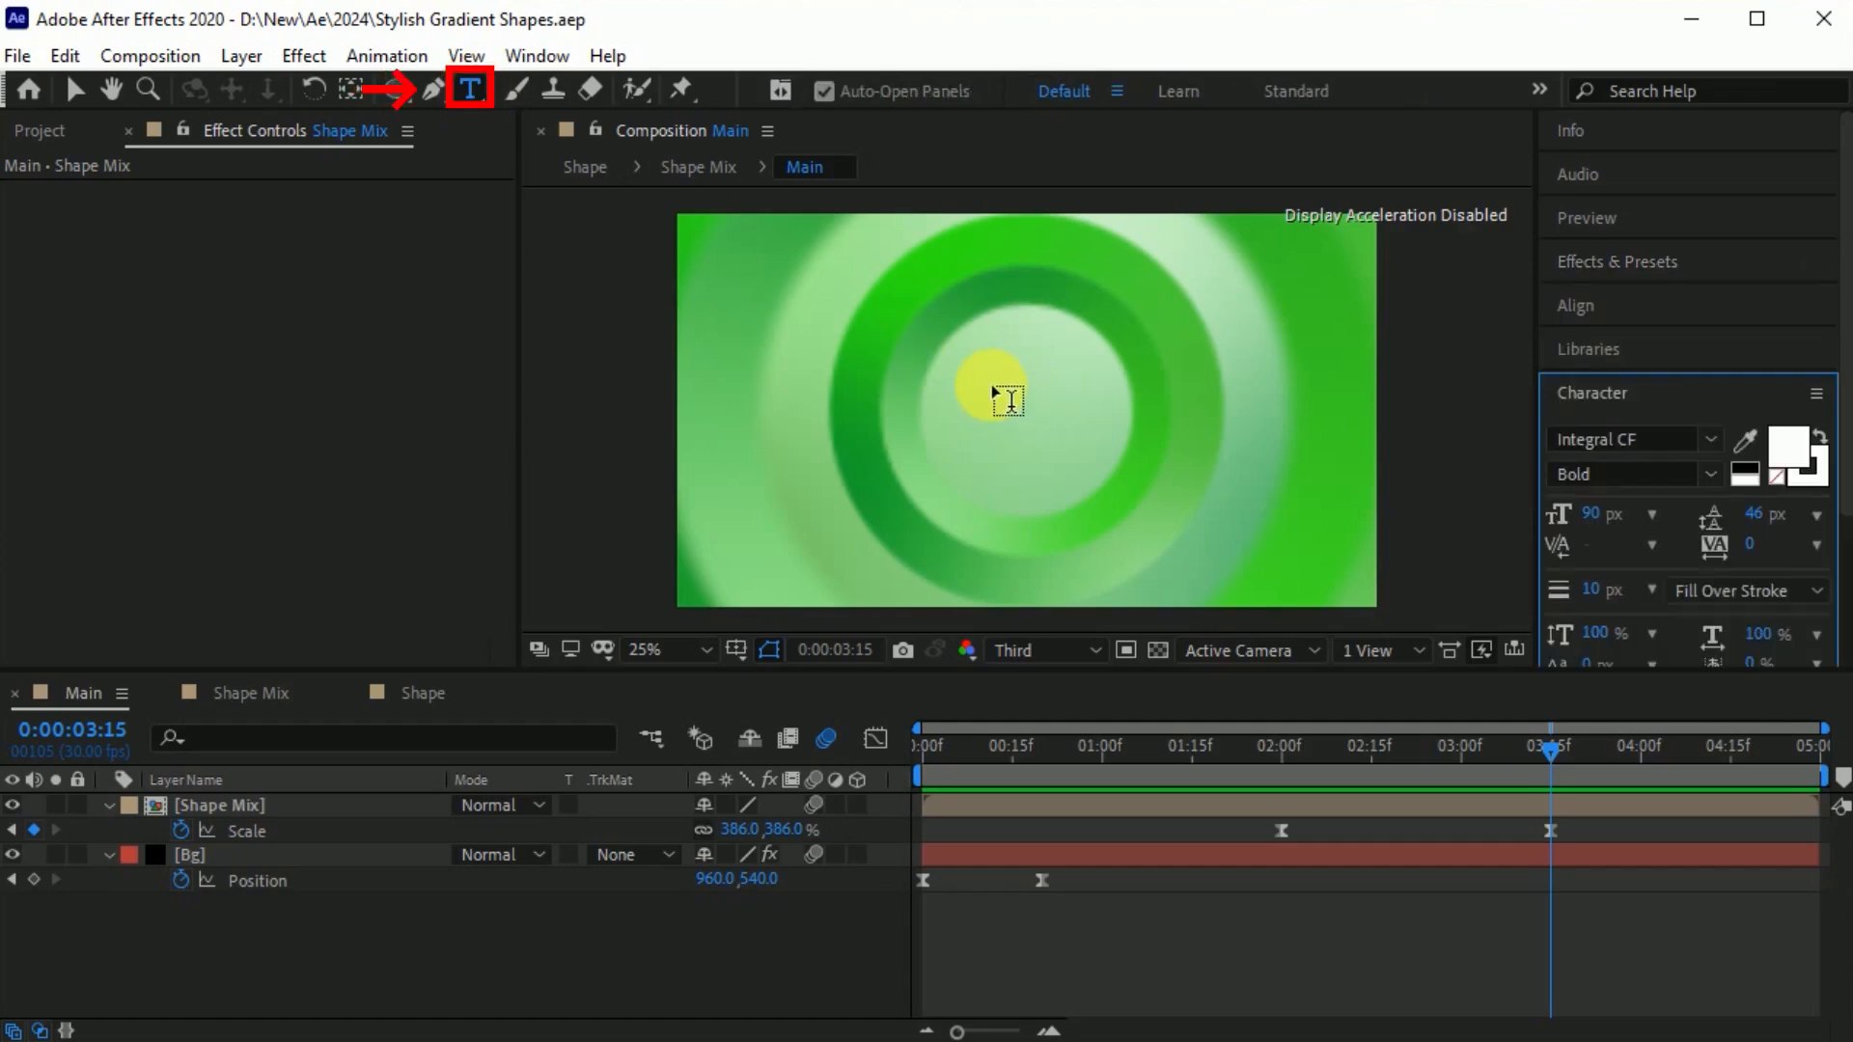
{"action": "left_click", "coordinate": [994, 388]}
{"action": "type", "text": "Stylish"}
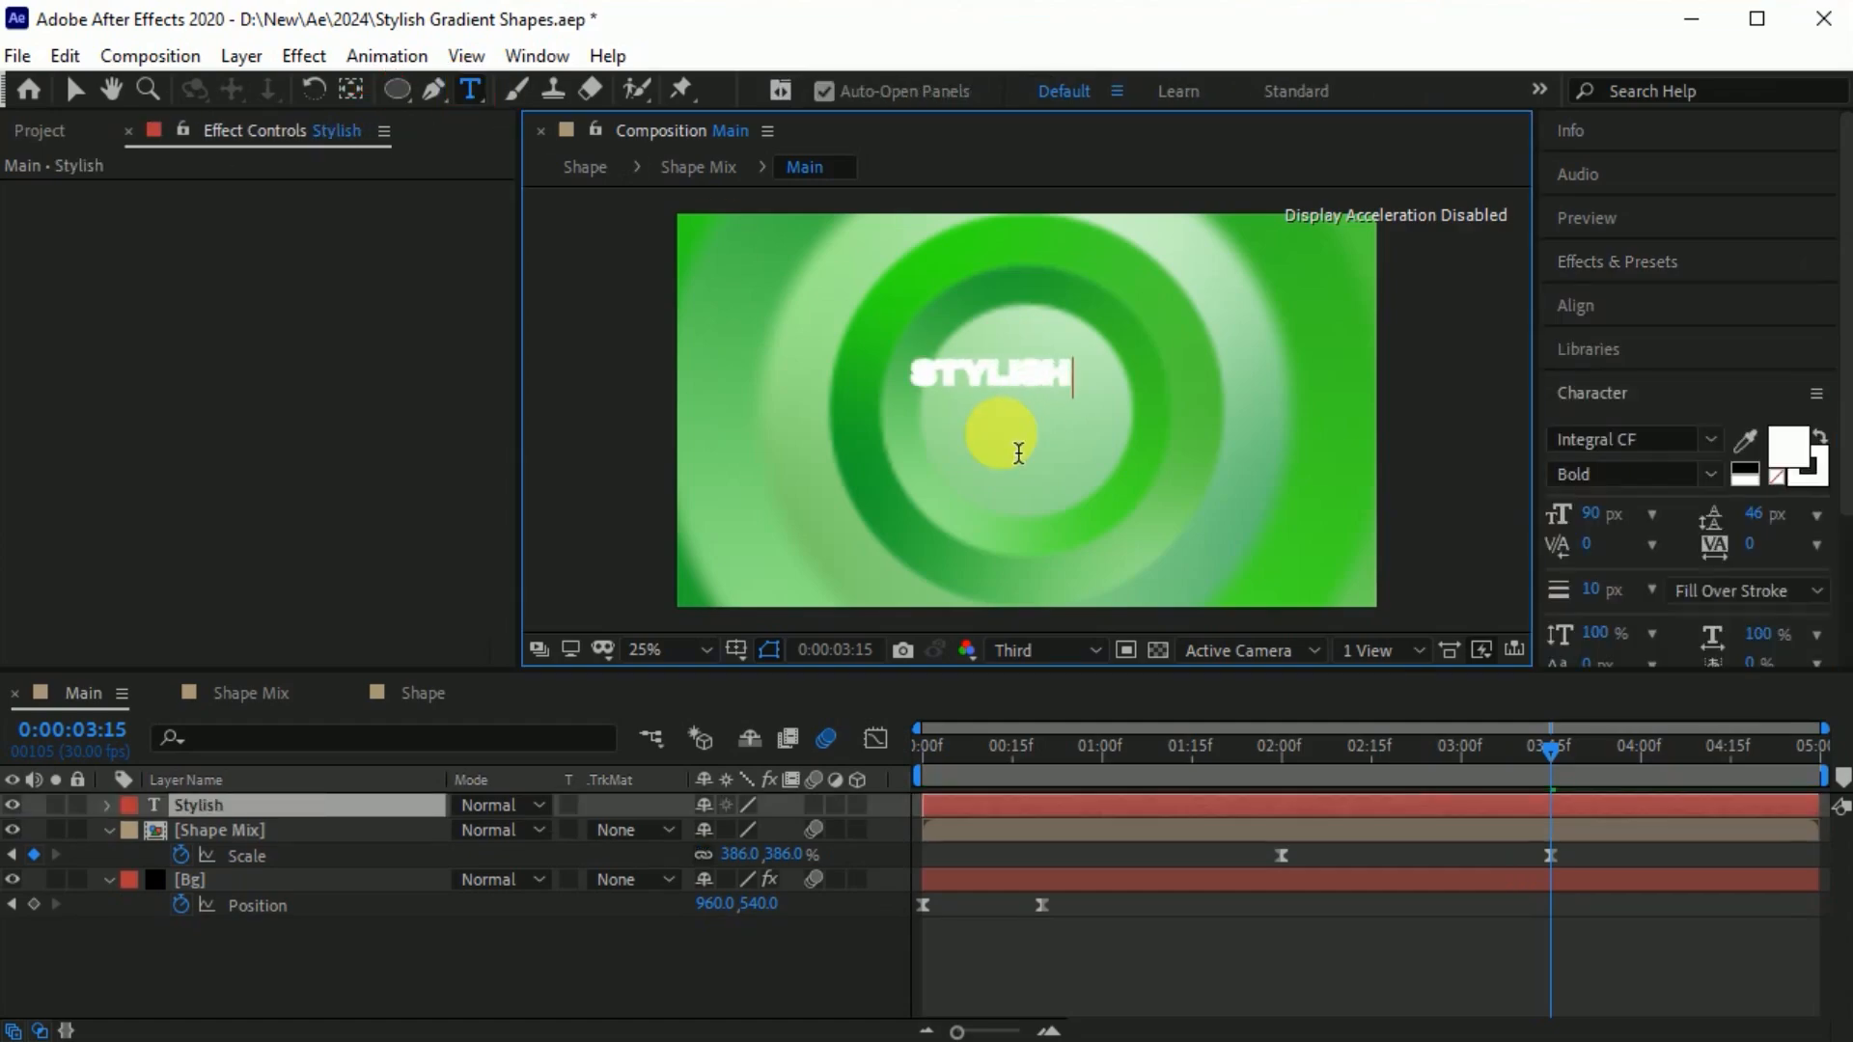
{"action": "left_click", "coordinate": [75, 89]}
{"action": "scroll", "coordinate": [1013, 391], "scroll_direction": "up", "scroll_amount": 2}
{"action": "left_click", "coordinate": [1820, 481]}
{"action": "scroll", "coordinate": [1091, 402], "scroll_direction": "down", "scroll_amount": 2}
{"action": "left_click_drag", "start_coordinate": [1074, 433], "coordinate": [1074, 444]}
Keyframe the Stylish text's Position to drop from 966, 174 at 0:00:03:08 to 966, 530 at 0:00:04:00.
{"action": "left_click_drag", "start_coordinate": [1490, 759], "coordinate": [1641, 761]}
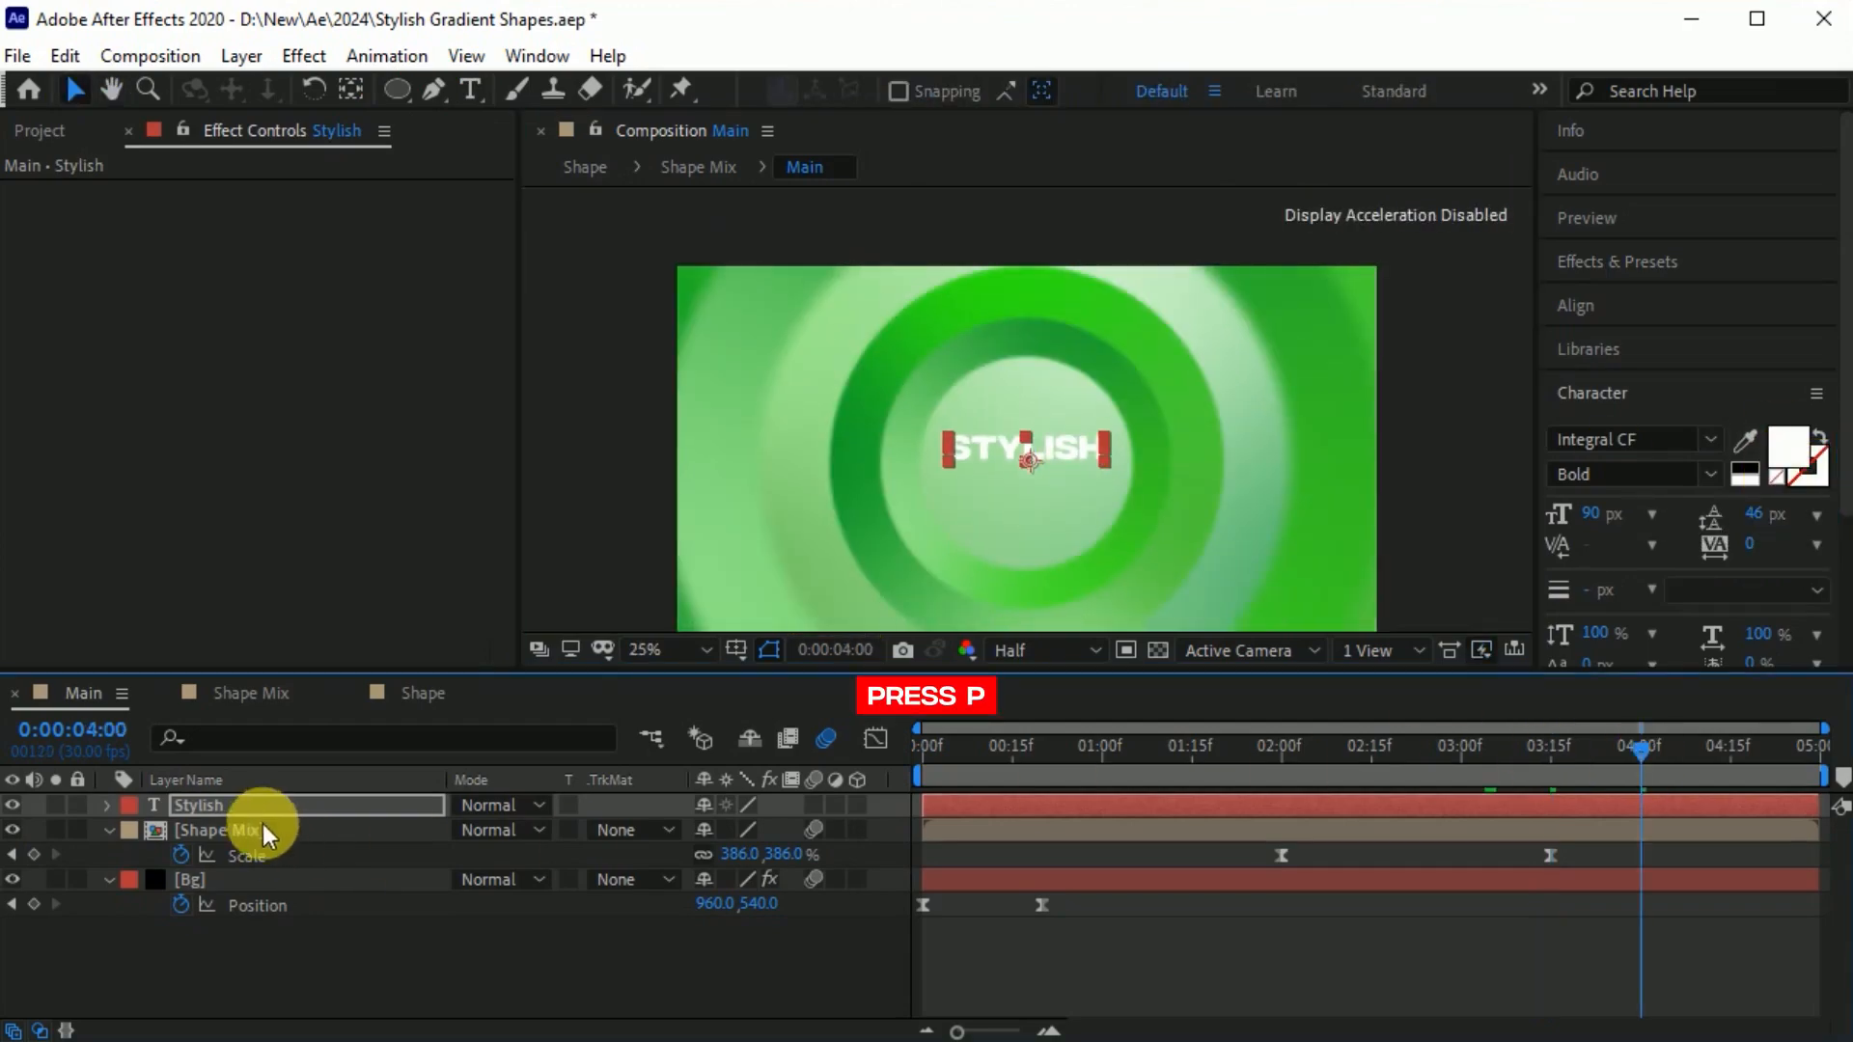
{"action": "left_click", "coordinate": [235, 807]}
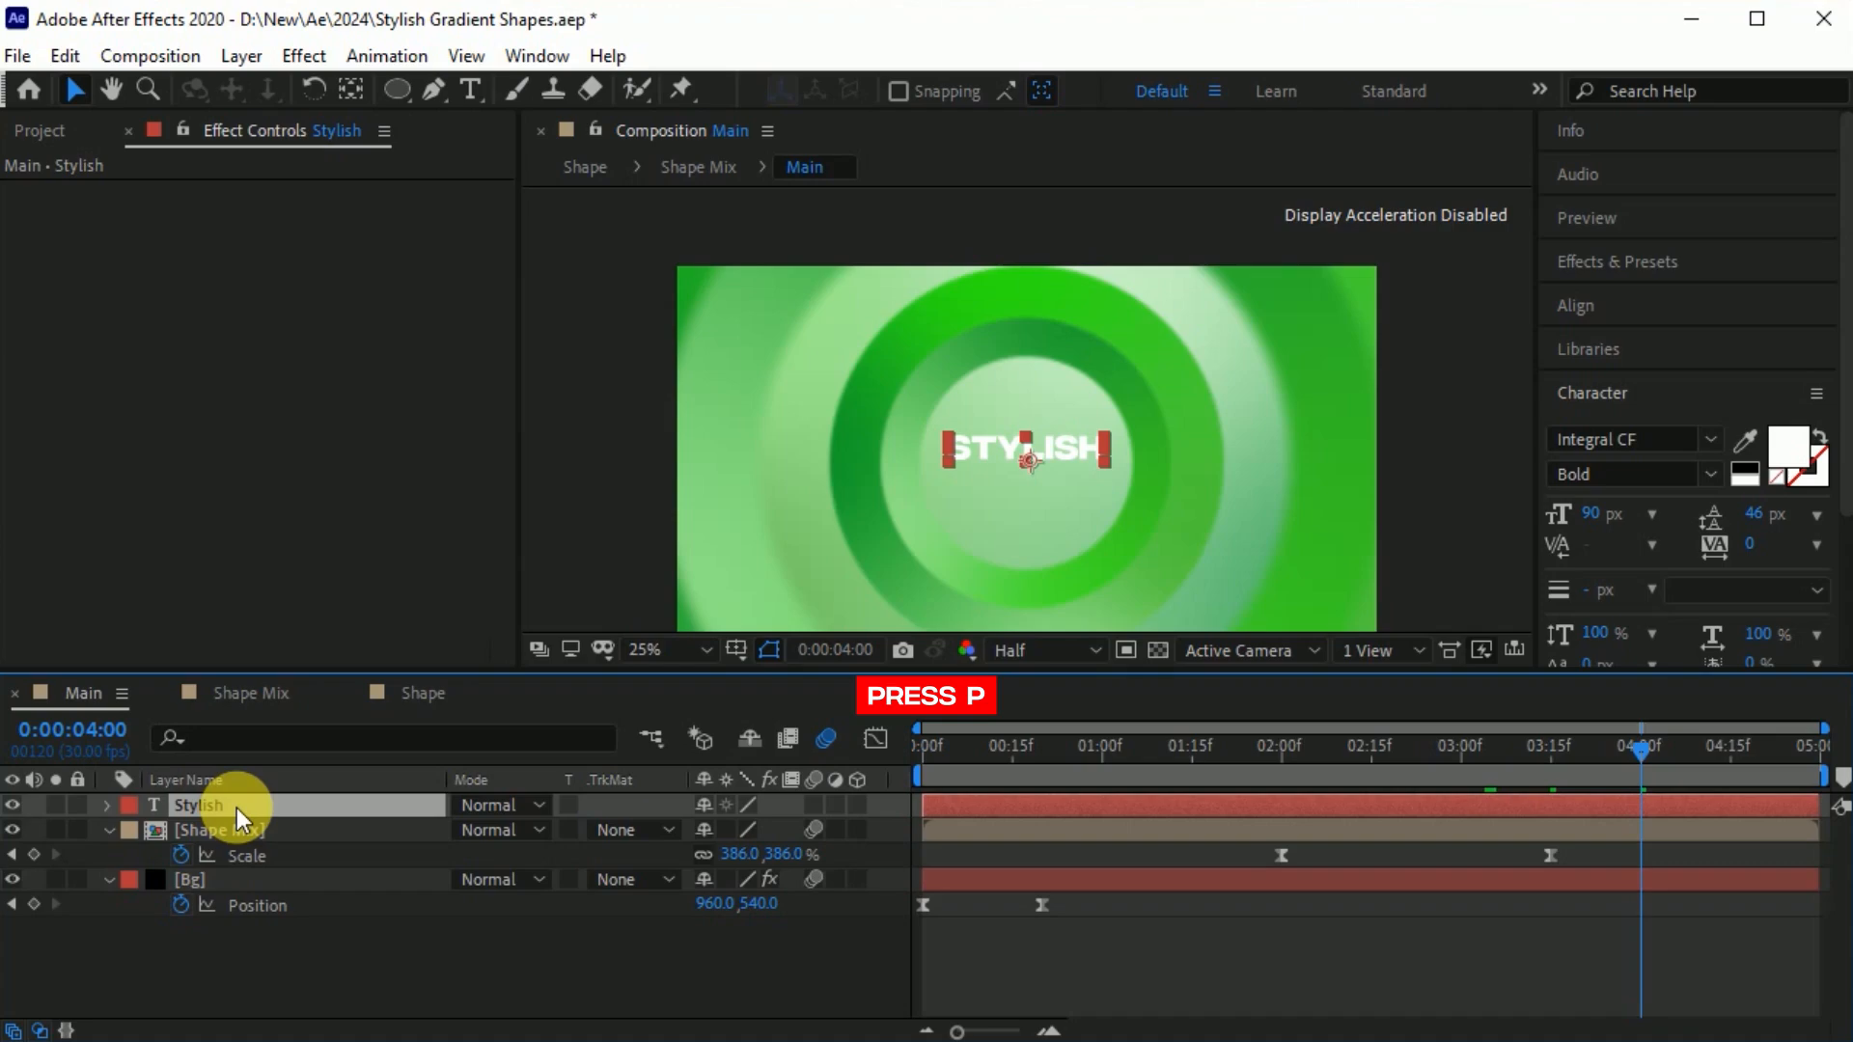
{"action": "key", "text": "p"}
{"action": "left_click", "coordinate": [182, 830]}
{"action": "left_click_drag", "start_coordinate": [1625, 749], "coordinate": [1508, 788]}
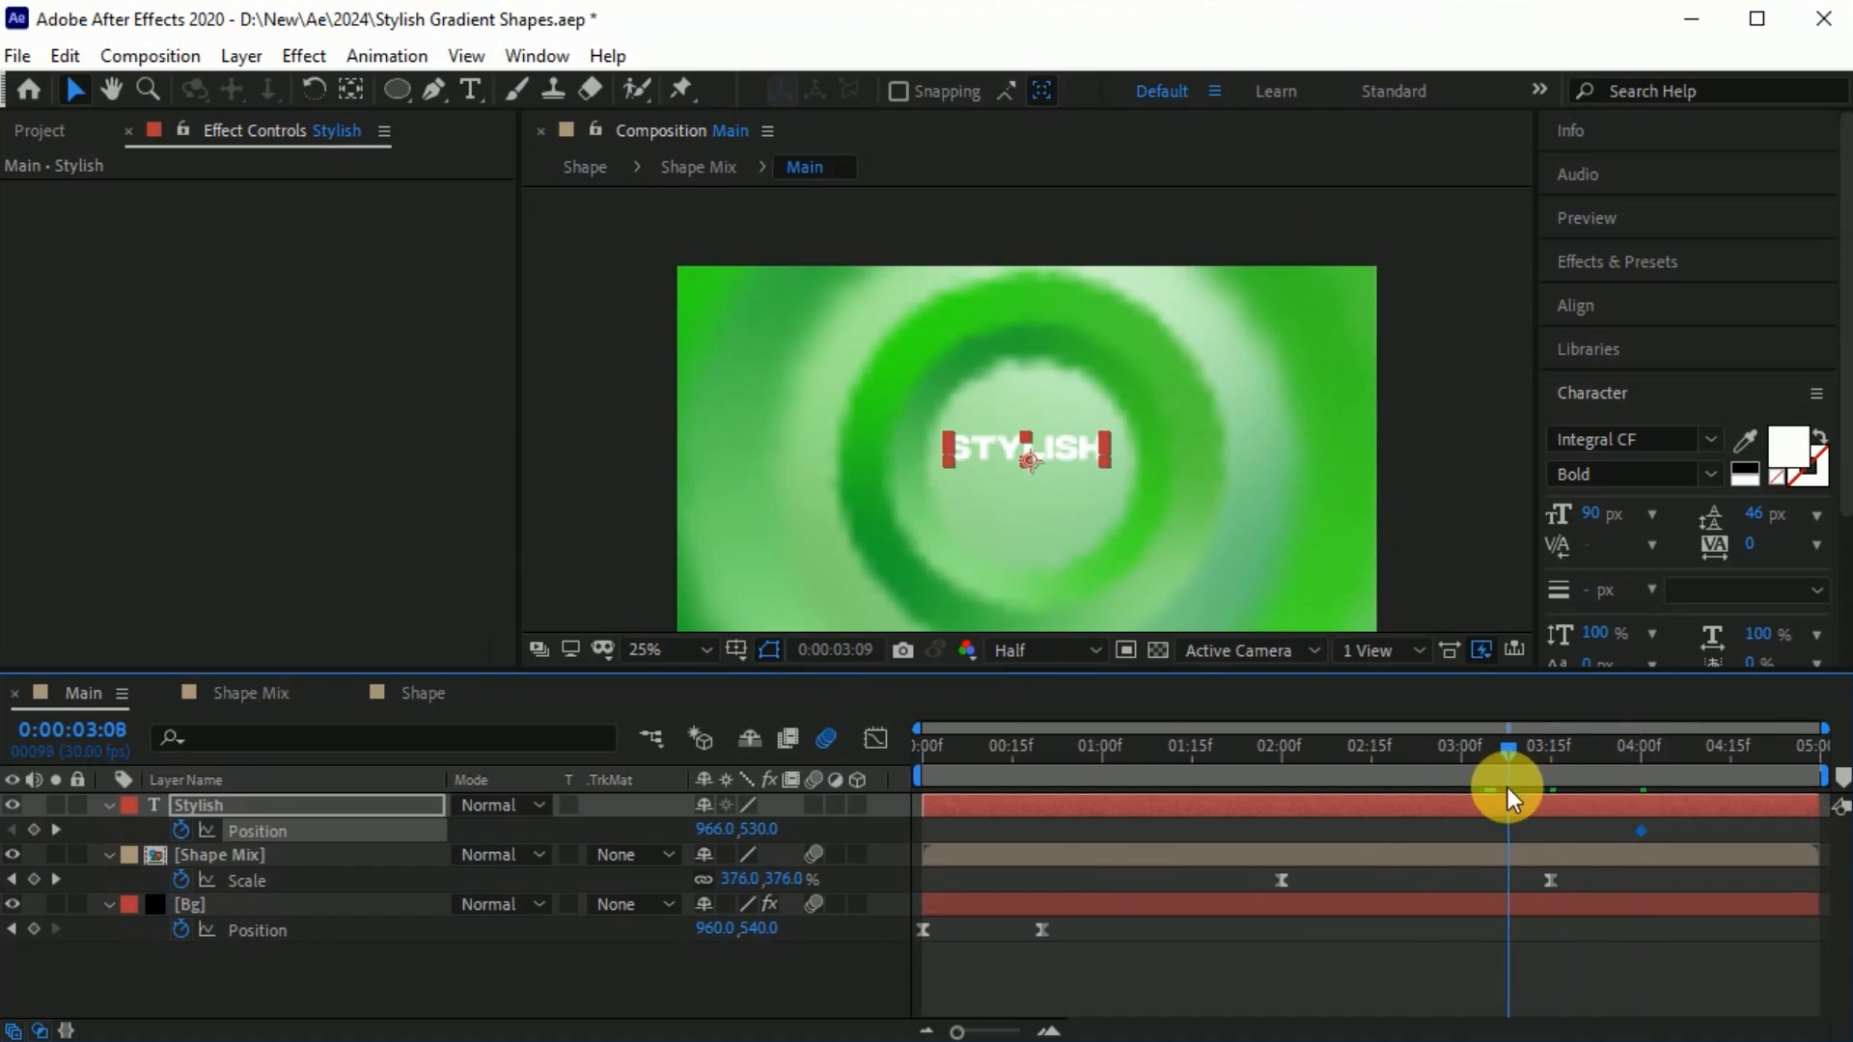
{"action": "left_click_drag", "start_coordinate": [1073, 454], "coordinate": [1068, 321]}
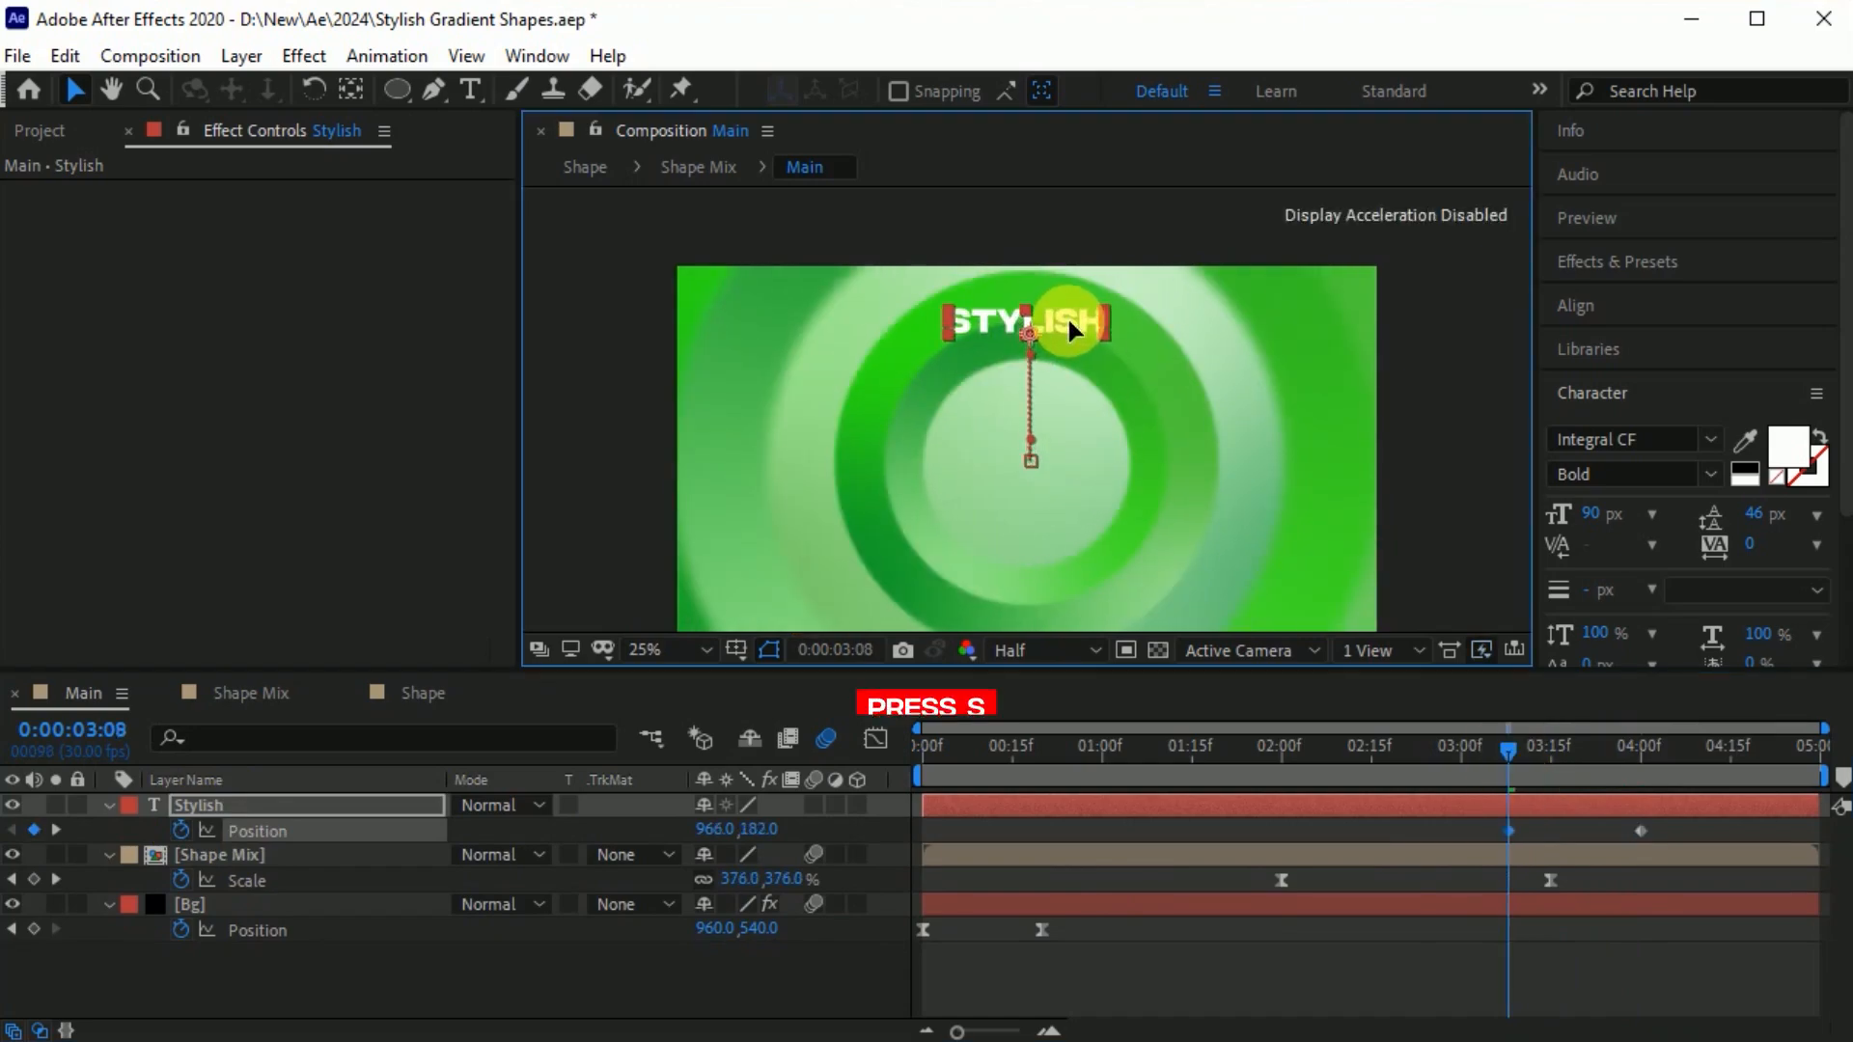
Keyframe the Stylish text's Scale from 100% at 0:00:03:08 to 115% at 0:00:04:00.
{"action": "key", "text": "s"}
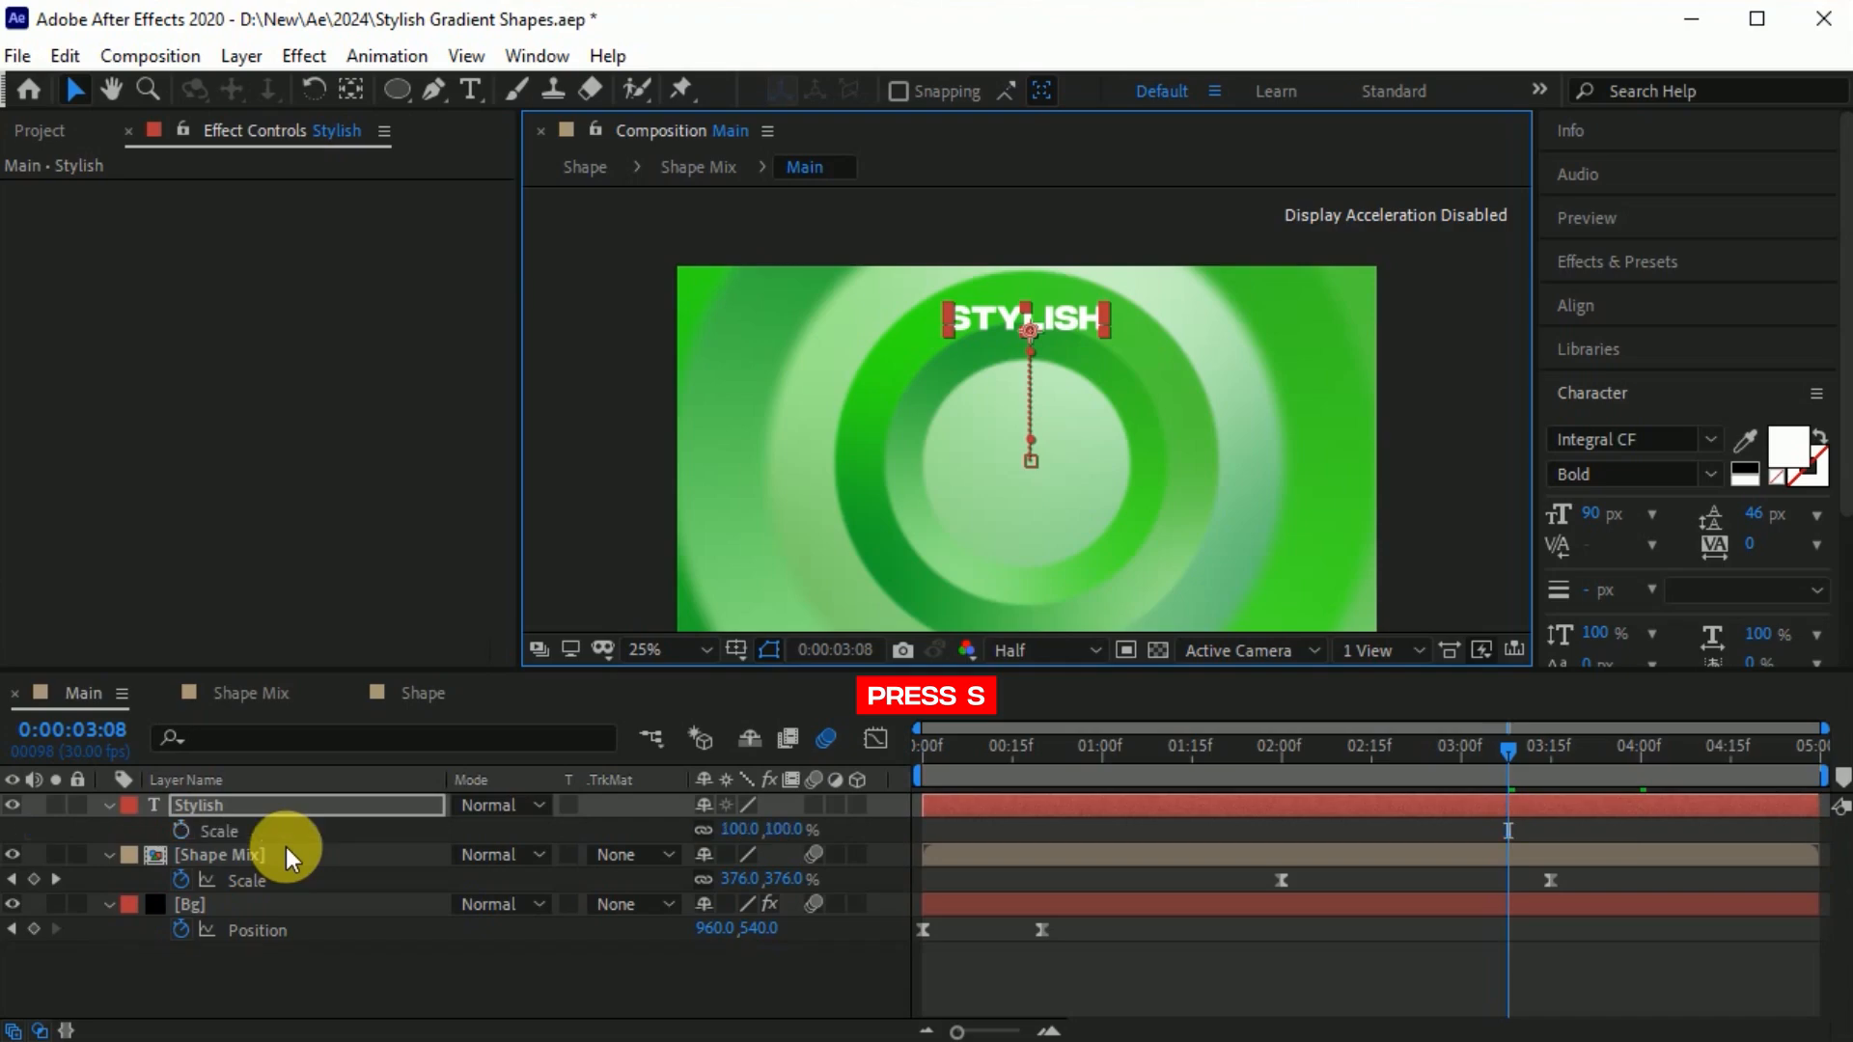
{"action": "left_click", "coordinate": [182, 832]}
{"action": "key", "text": "u"}
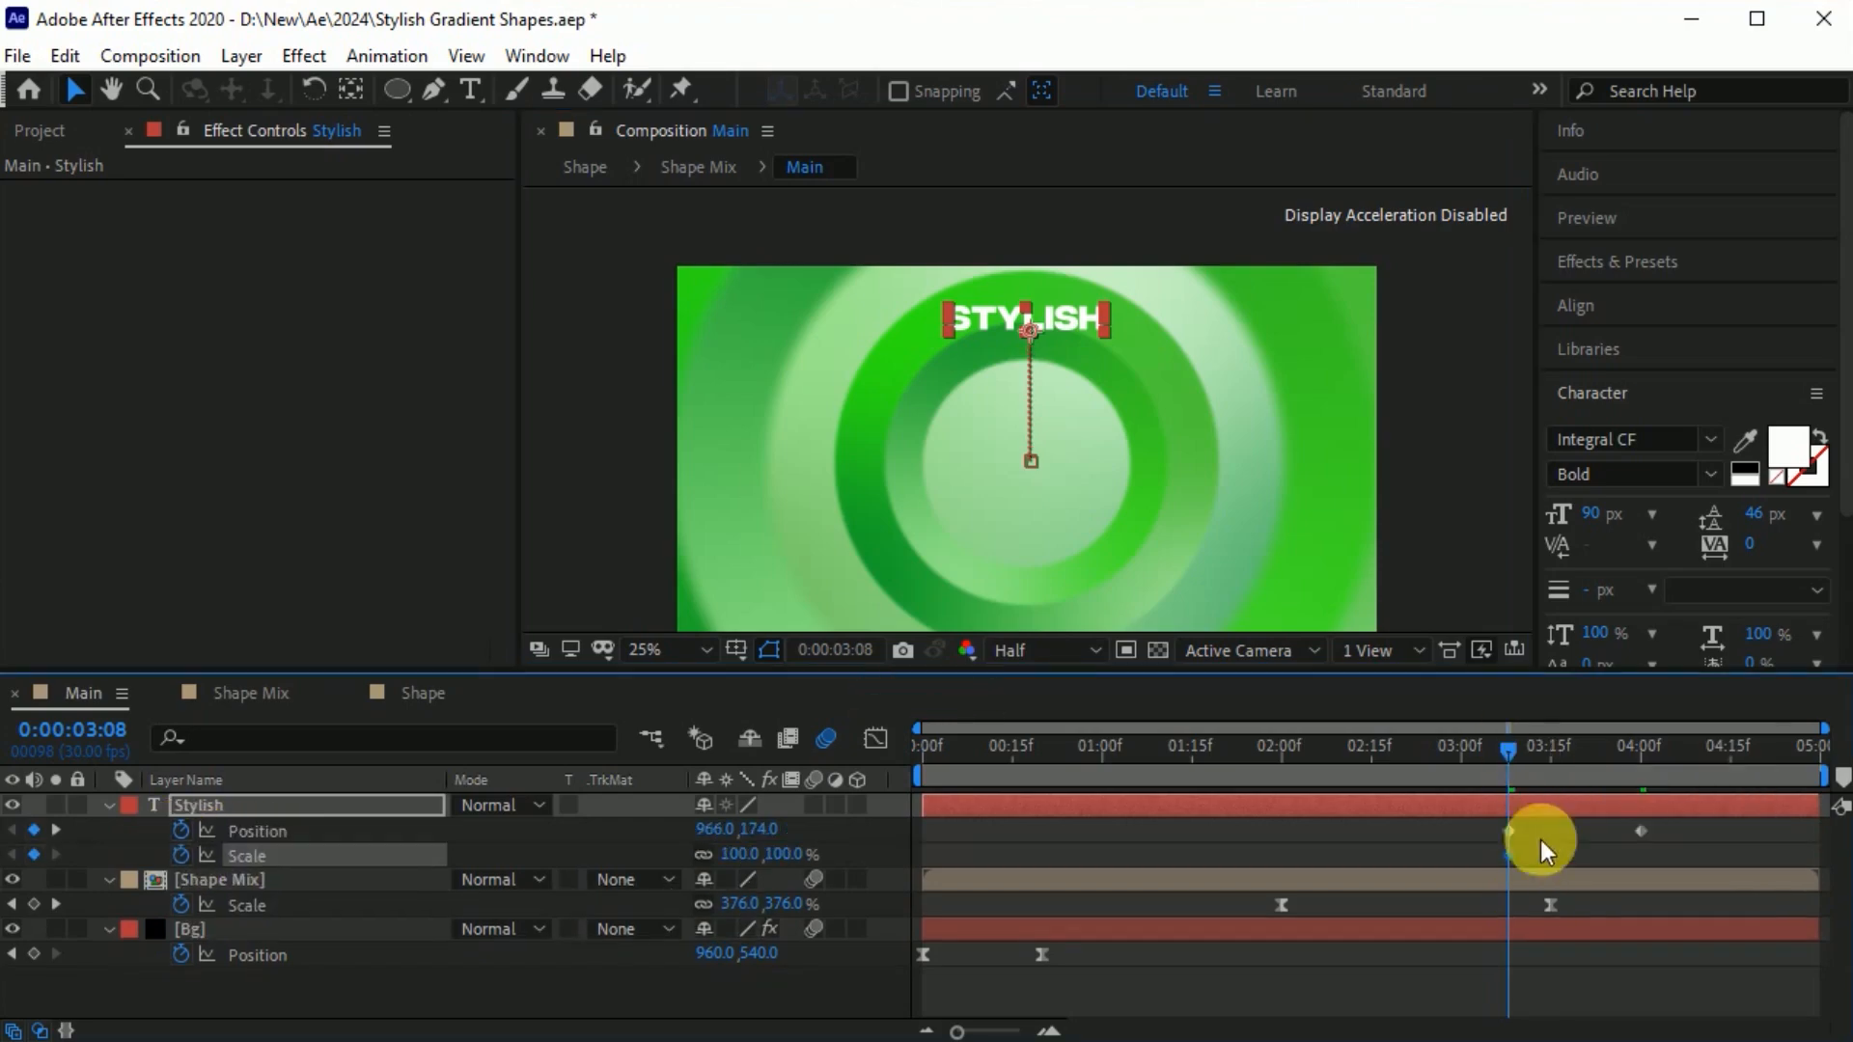
{"action": "left_click_drag", "start_coordinate": [1511, 750], "coordinate": [1637, 778]}
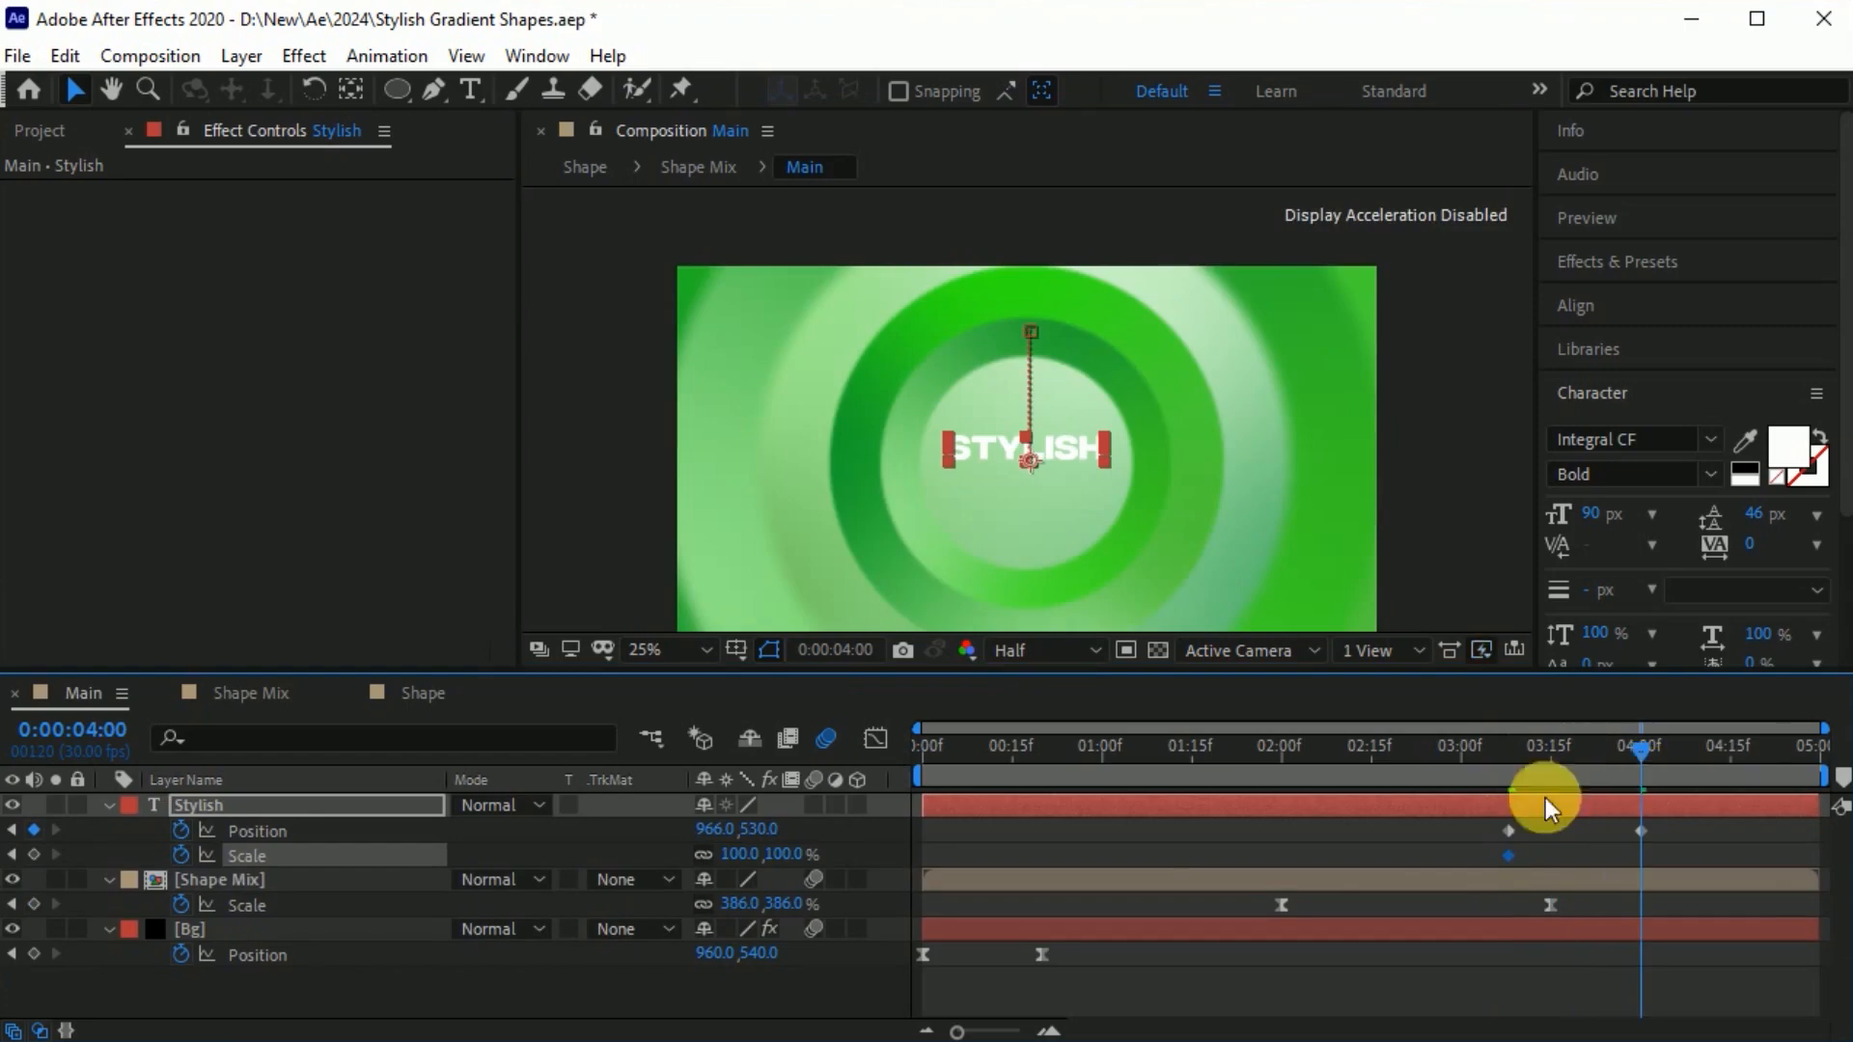
{"action": "left_click_drag", "start_coordinate": [736, 855], "coordinate": [758, 857]}
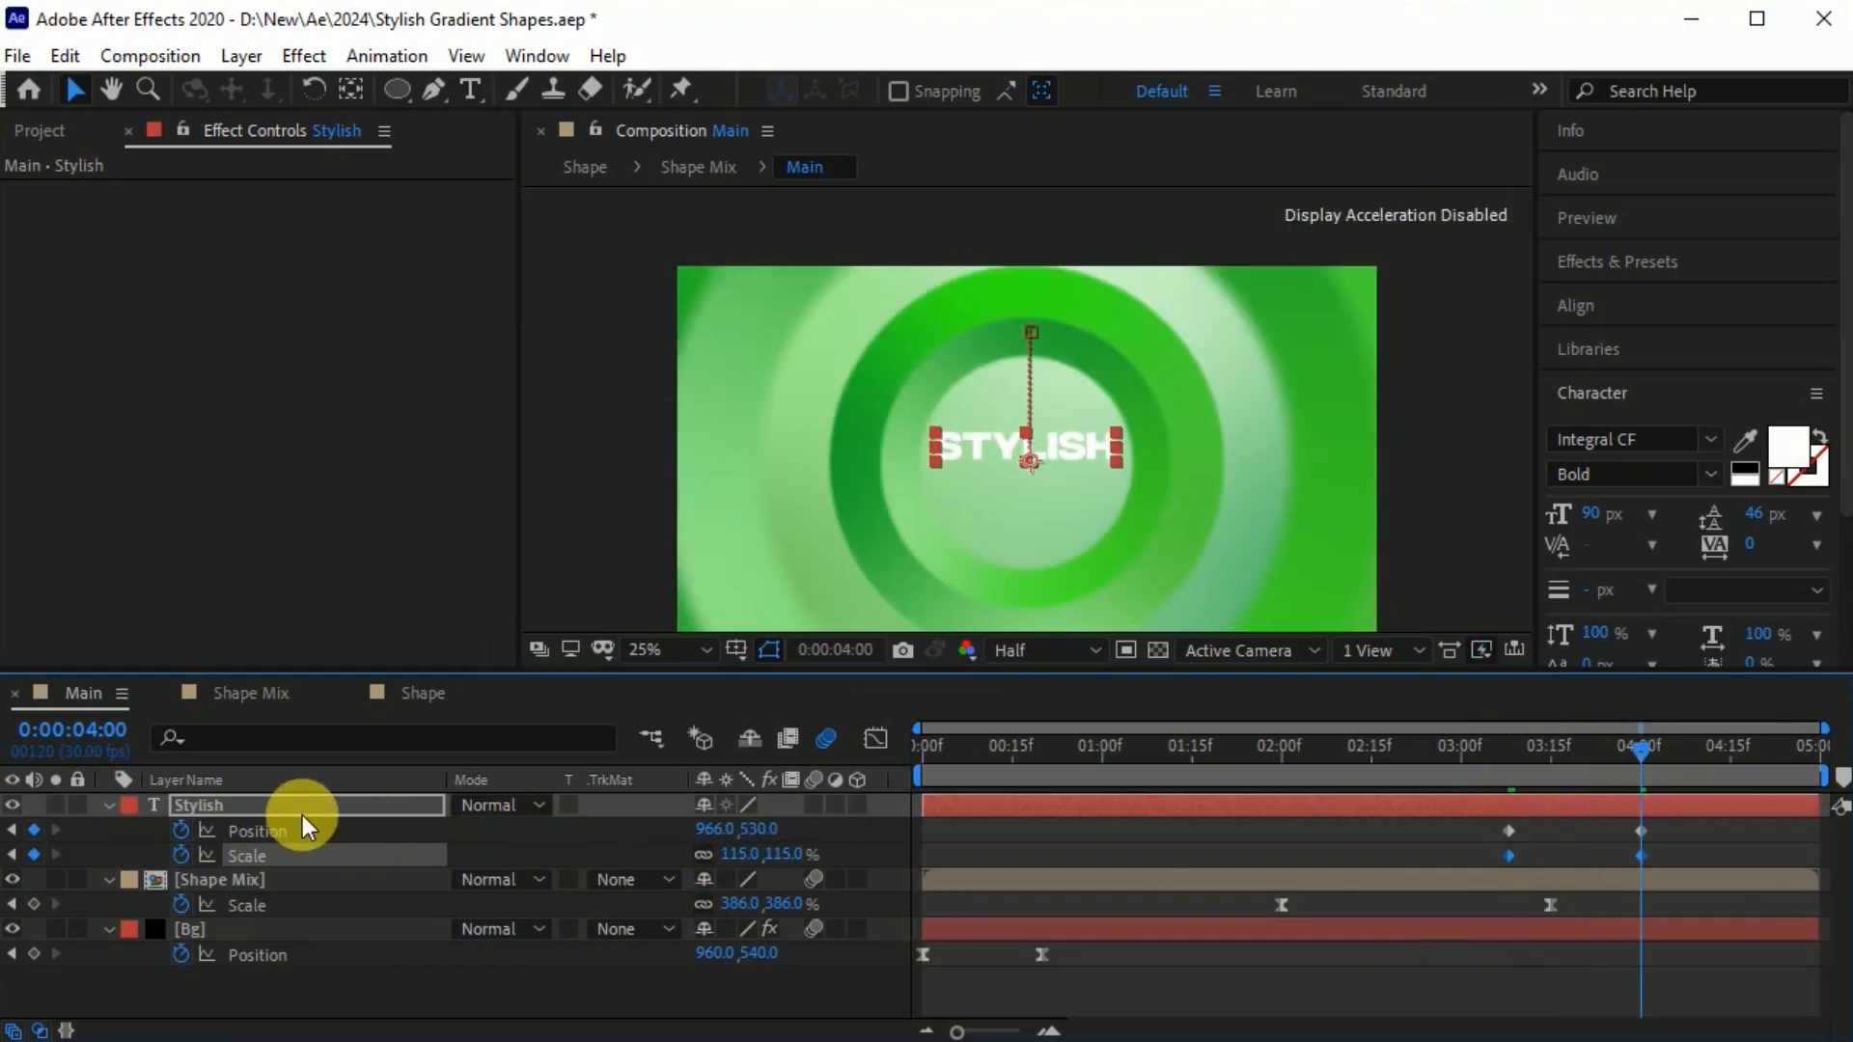
Keyframe the Stylish text's Opacity from 0% at 0:00:03:08 to 100% at 0:00:04:00.
{"action": "key", "text": "t"}
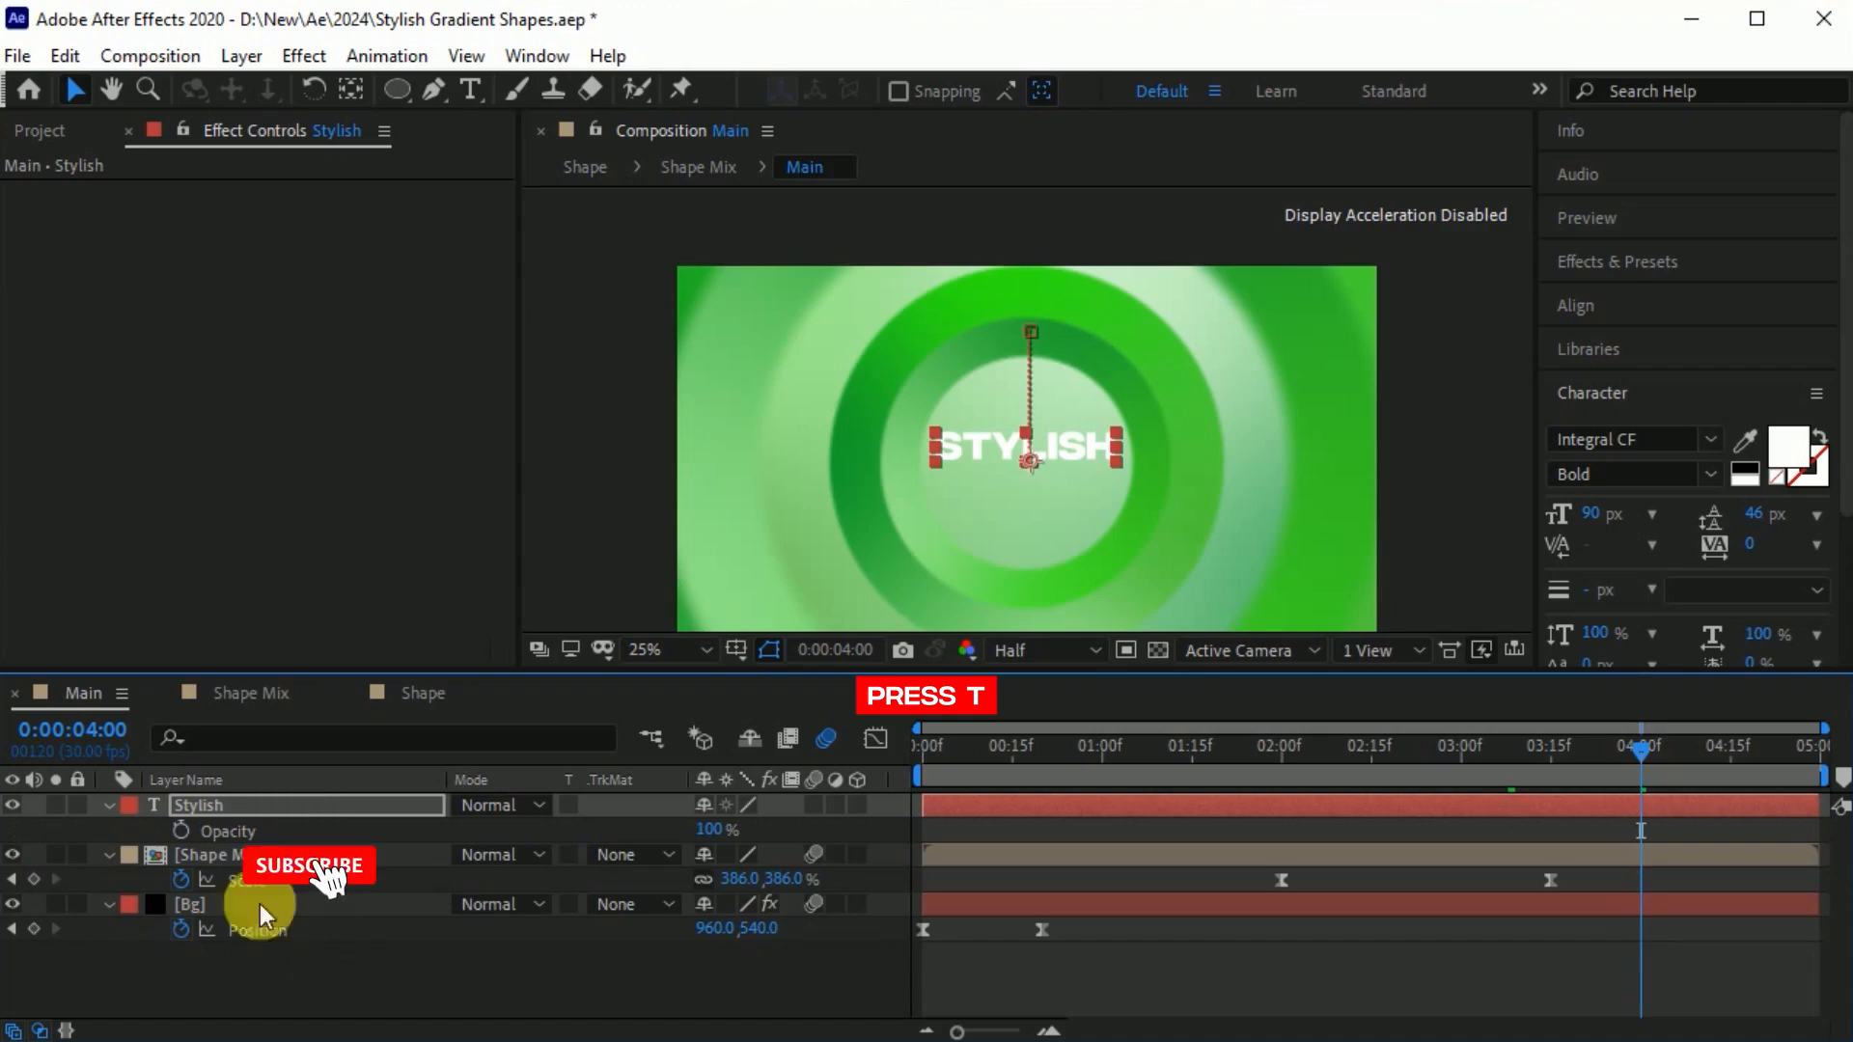
{"action": "left_click", "coordinate": [180, 831]}
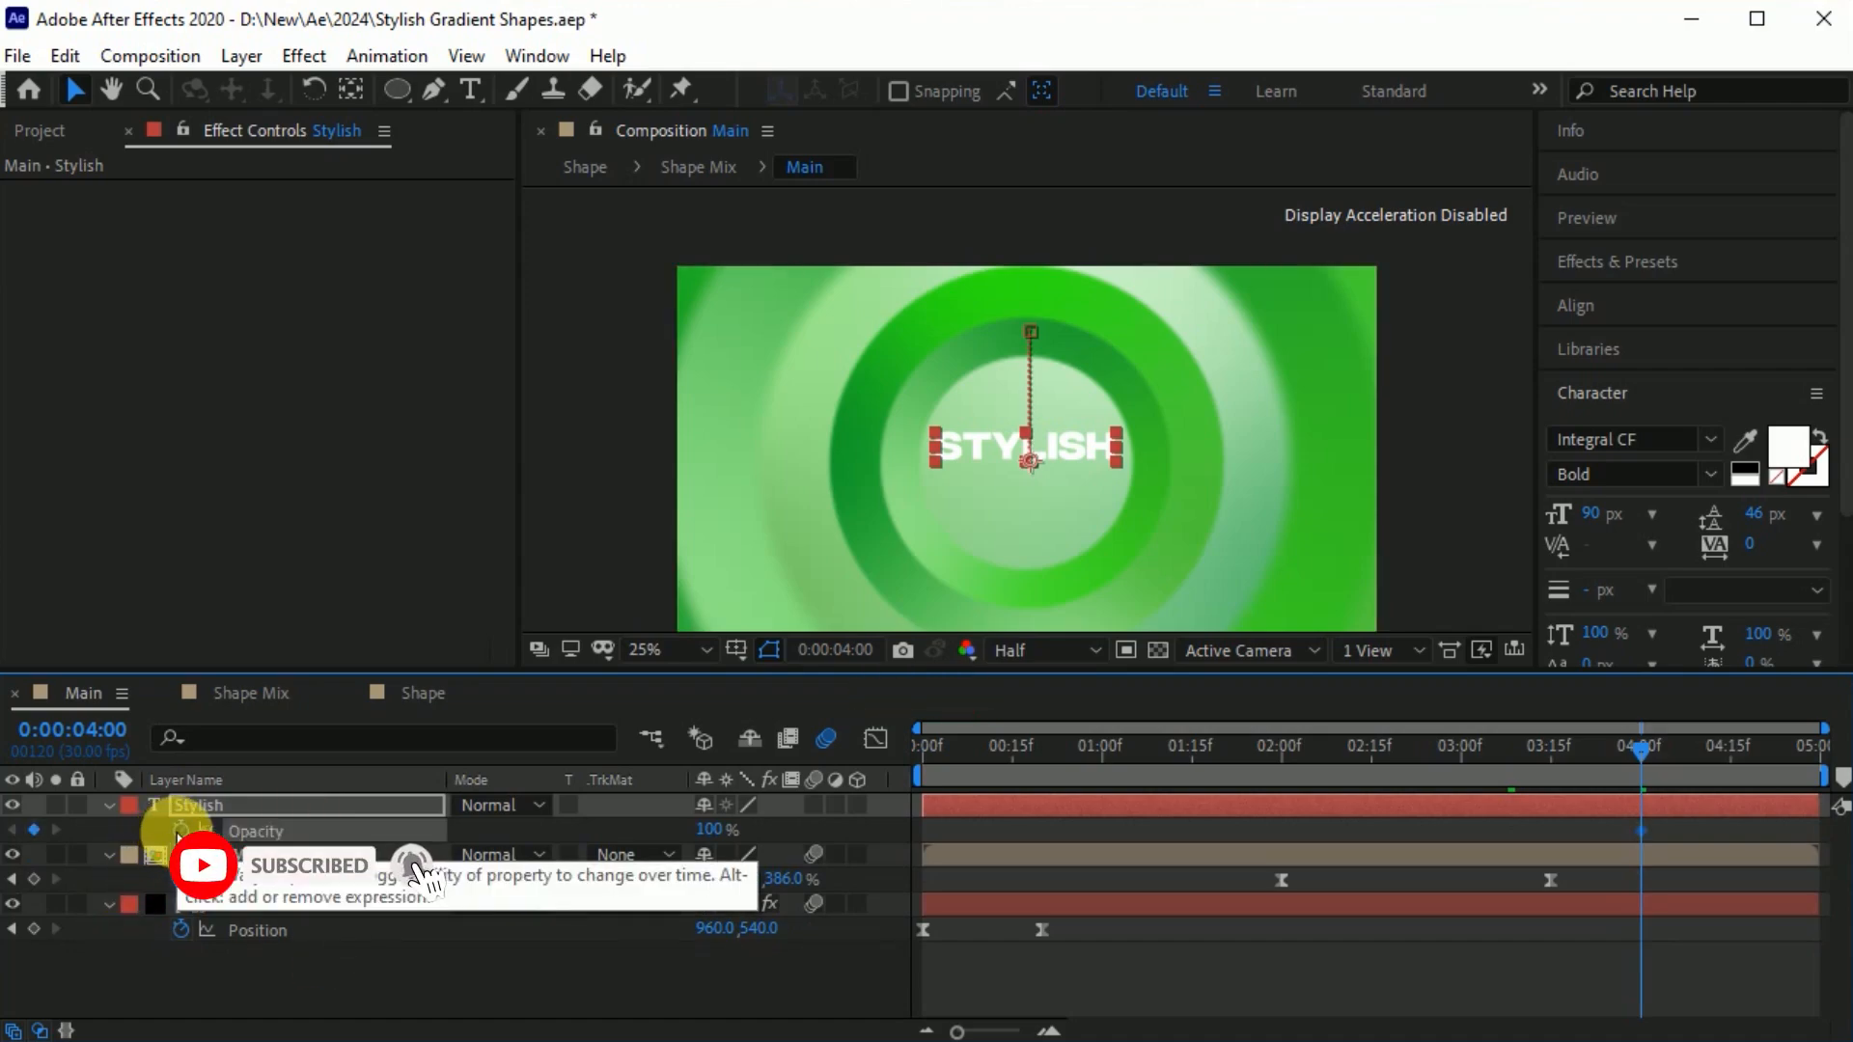
{"action": "key", "text": "u"}
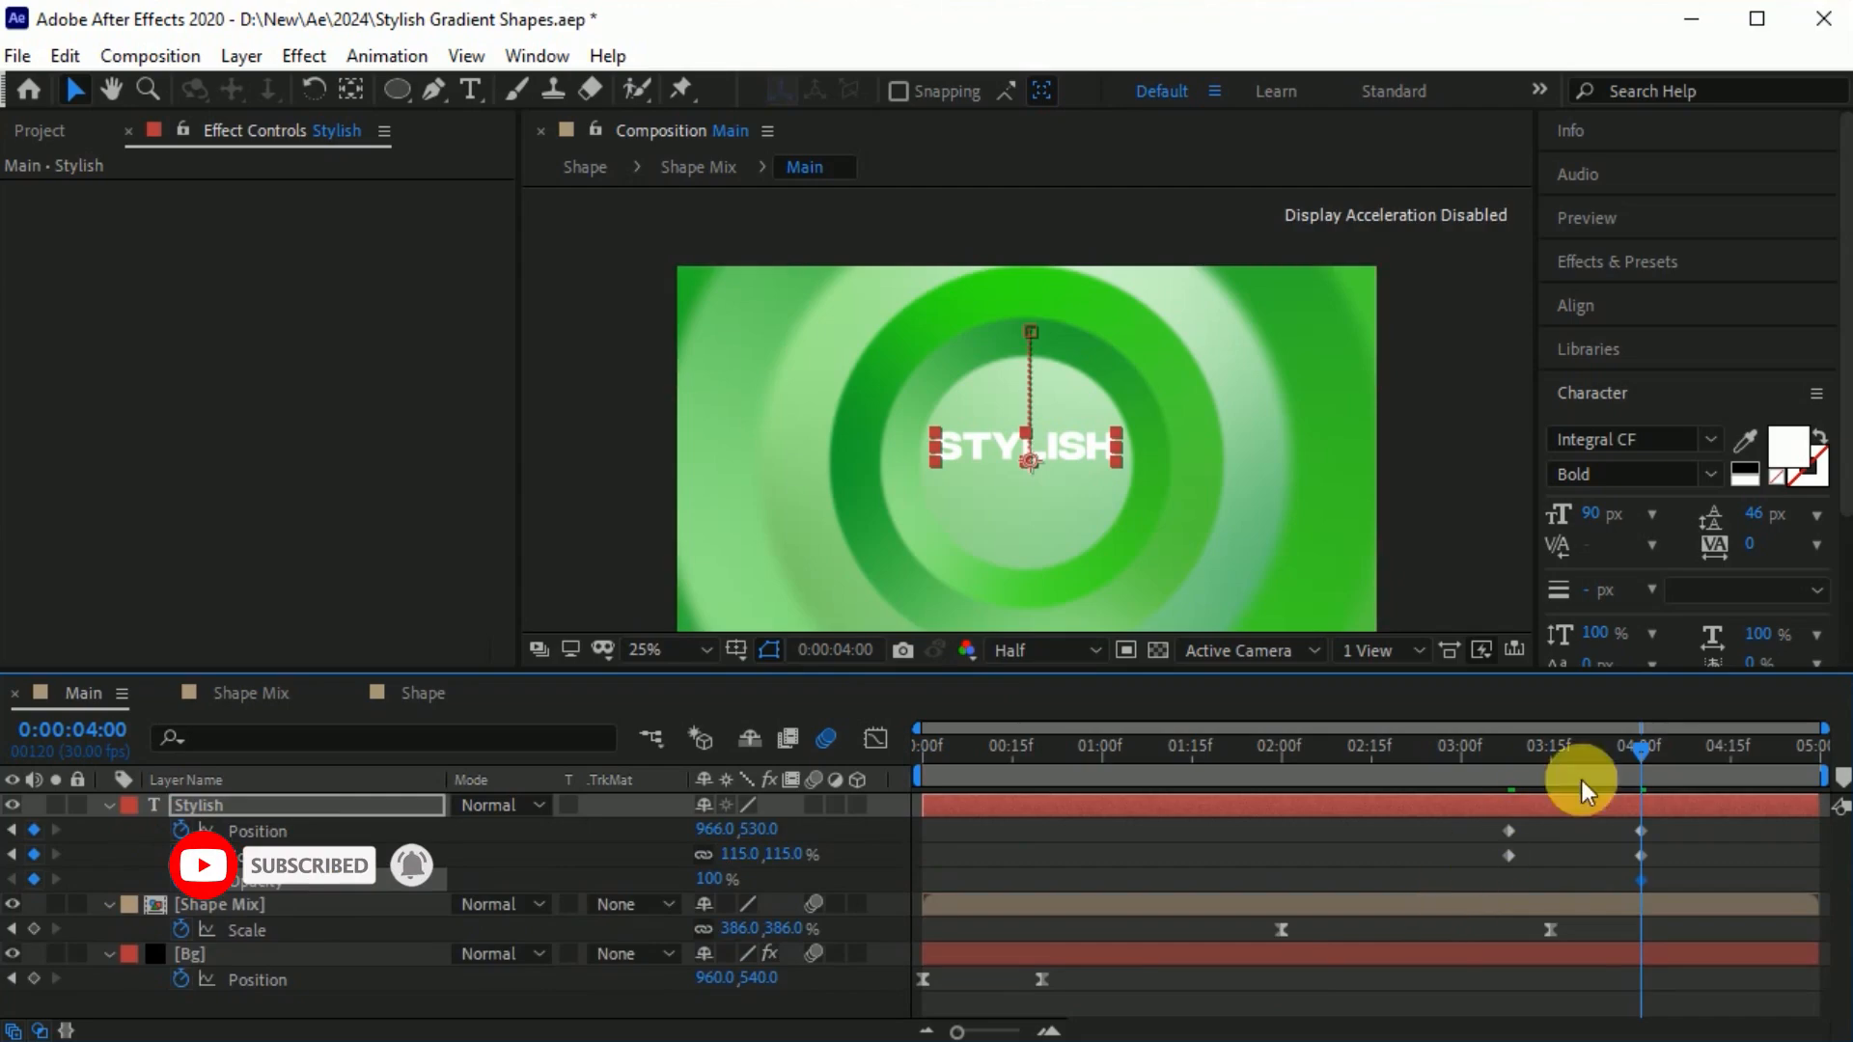
{"action": "left_click_drag", "start_coordinate": [1637, 751], "coordinate": [1509, 778]}
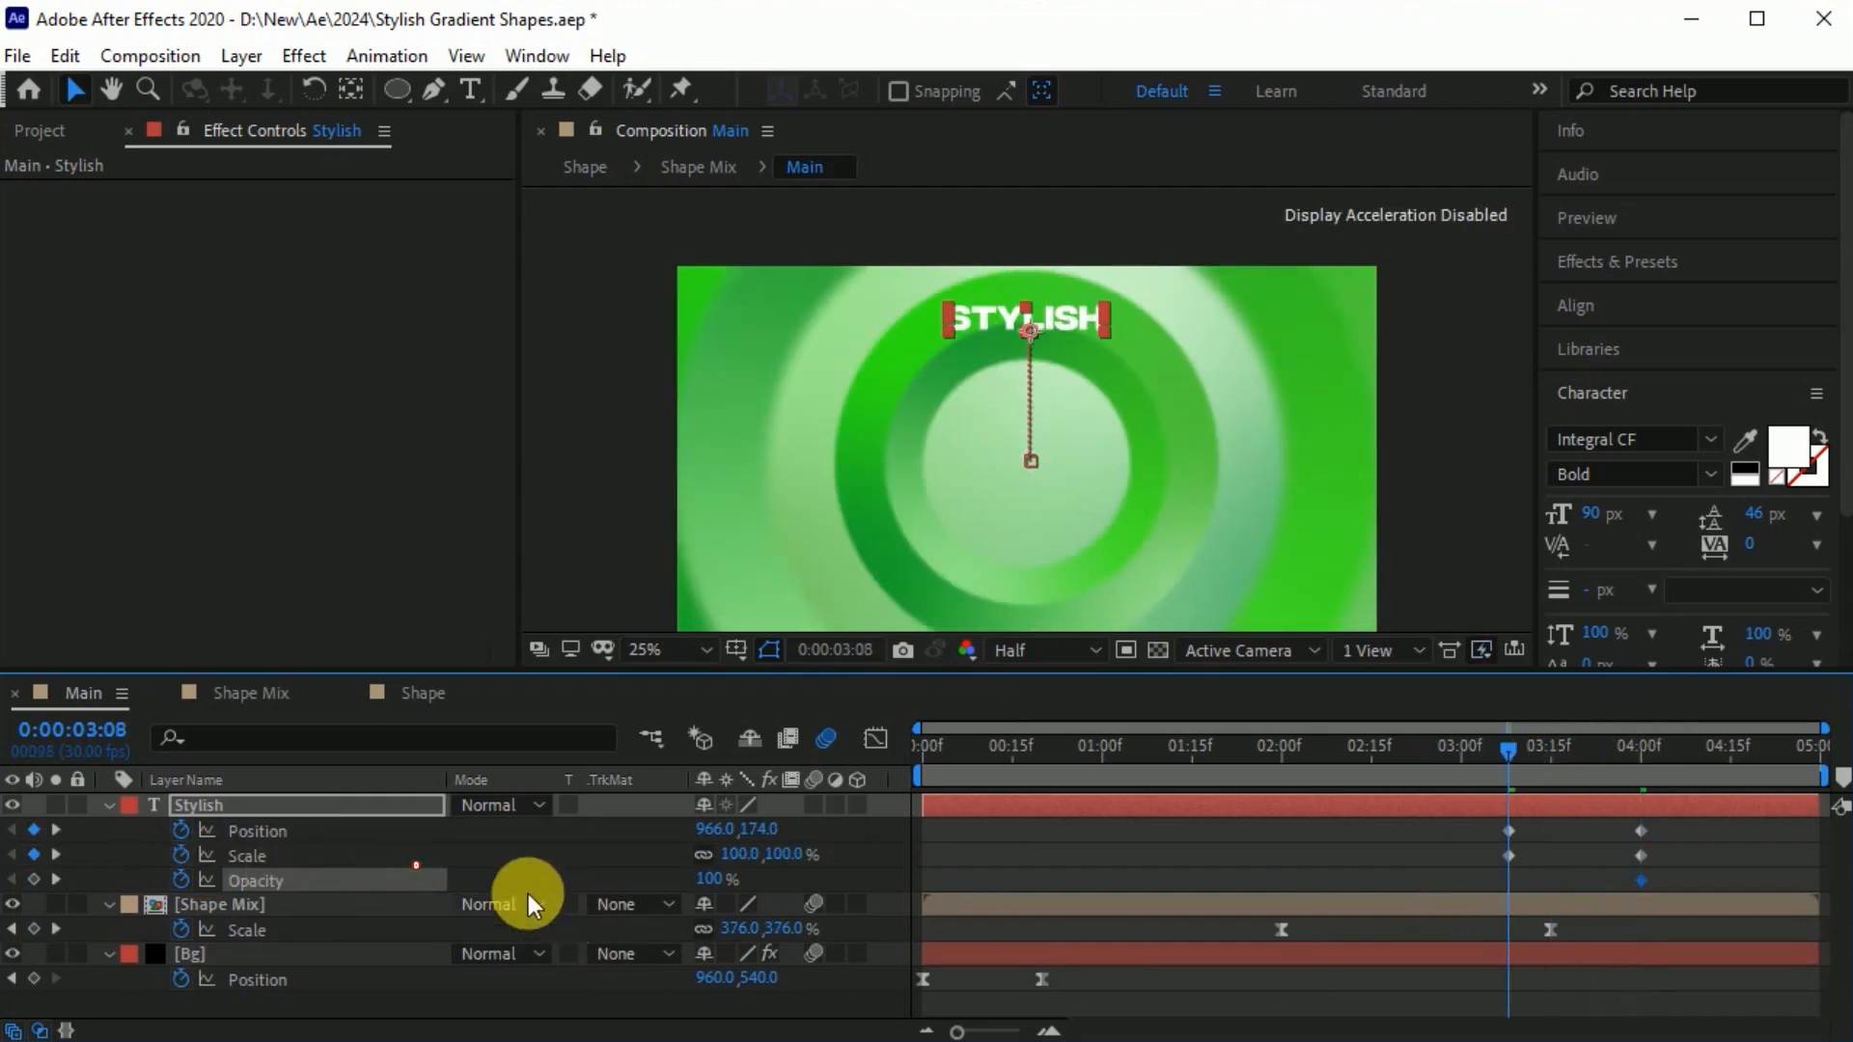
{"action": "left_click_drag", "start_coordinate": [710, 879], "coordinate": [209, 883]}
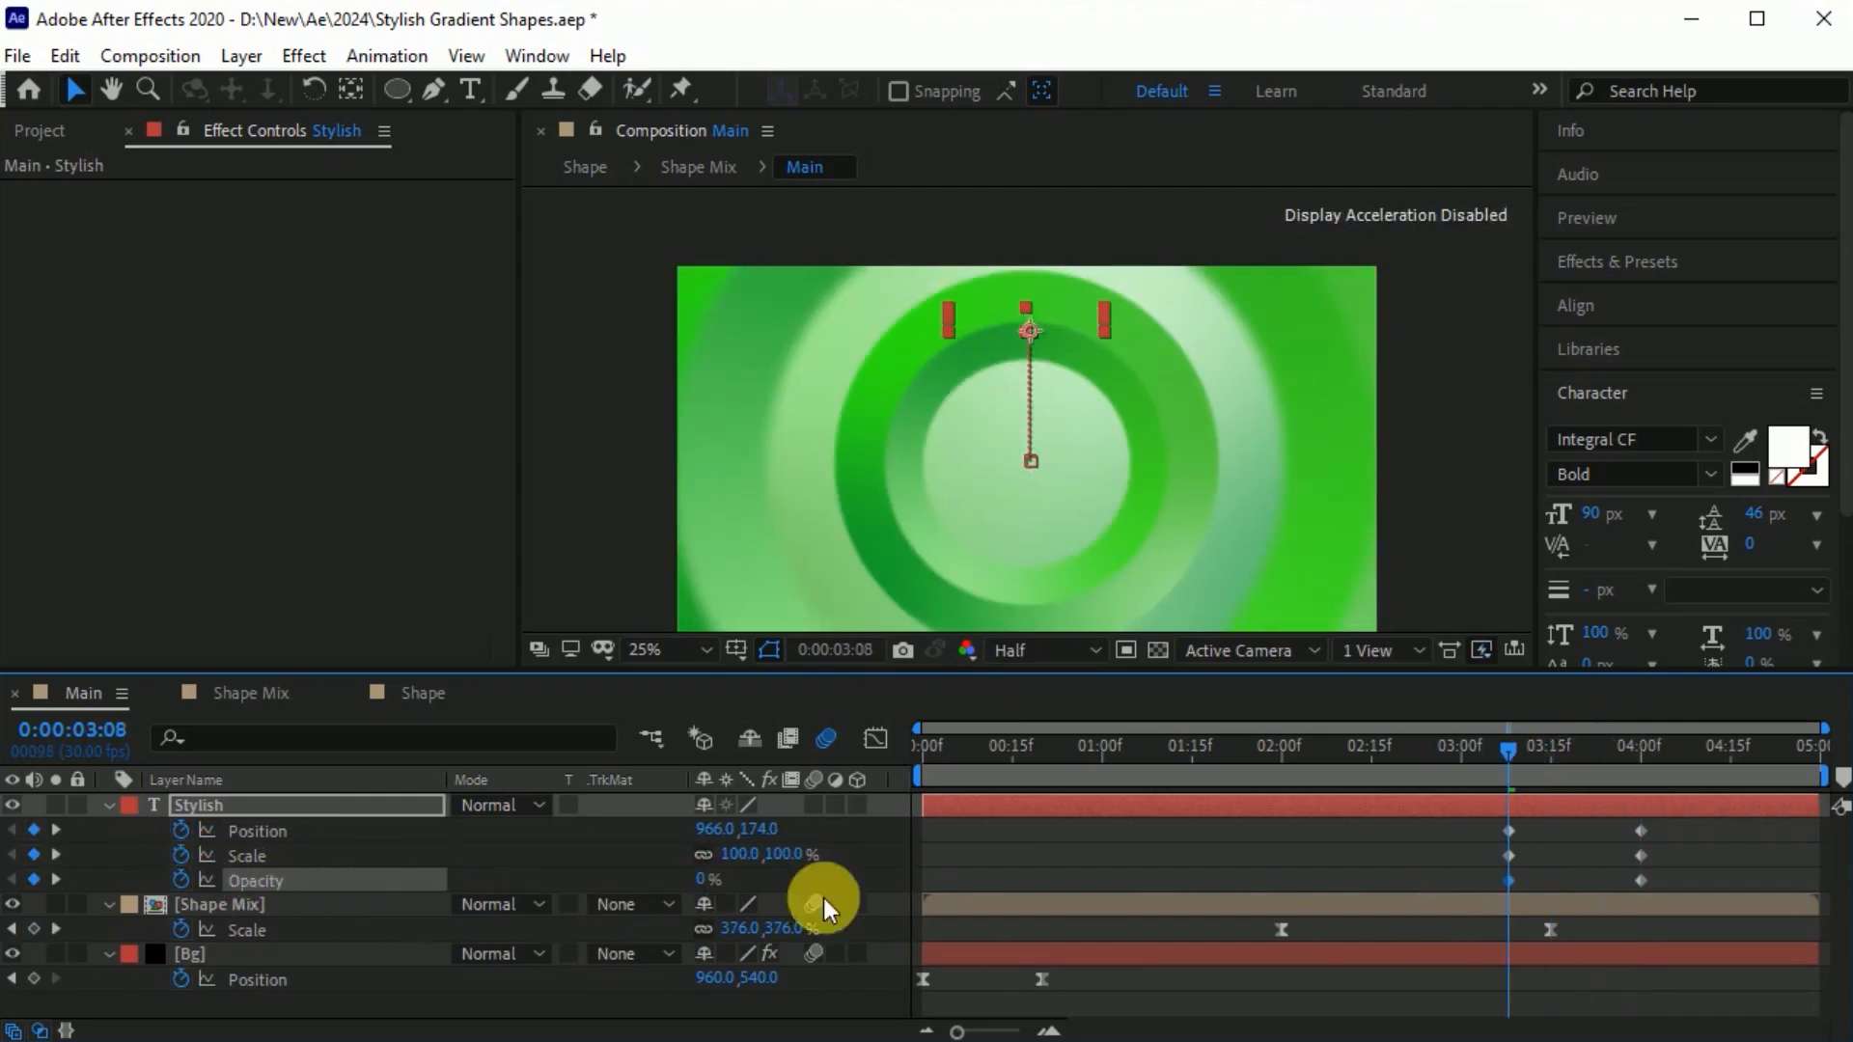
Stagger the Stylish text's keyframes so Scale starts a few frames after Position and Opacity a few frames after Scale.
{"action": "left_click_drag", "start_coordinate": [1694, 845], "coordinate": [1491, 885]}
{"action": "left_click_drag", "start_coordinate": [1509, 855], "coordinate": [1518, 854]}
{"action": "left_click_drag", "start_coordinate": [1694, 874], "coordinate": [1498, 890]}
{"action": "left_click_drag", "start_coordinate": [1516, 880], "coordinate": [1534, 879]}
{"action": "left_click_drag", "start_coordinate": [1670, 847], "coordinate": [1495, 864]}
{"action": "left_click_drag", "start_coordinate": [1516, 855], "coordinate": [1528, 855]}
{"action": "left_click_drag", "start_coordinate": [1728, 830], "coordinate": [1626, 888]}
{"action": "left_click_drag", "start_coordinate": [1694, 872], "coordinate": [1541, 880]}
Easy-ease all of the Stylish text's keyframes and pull the ending speed-graph handles earlier for a softer landing.
{"action": "left_click_drag", "start_coordinate": [1740, 828], "coordinate": [1442, 892]}
{"action": "key", "text": "F9"}
{"action": "left_click", "coordinate": [867, 743]}
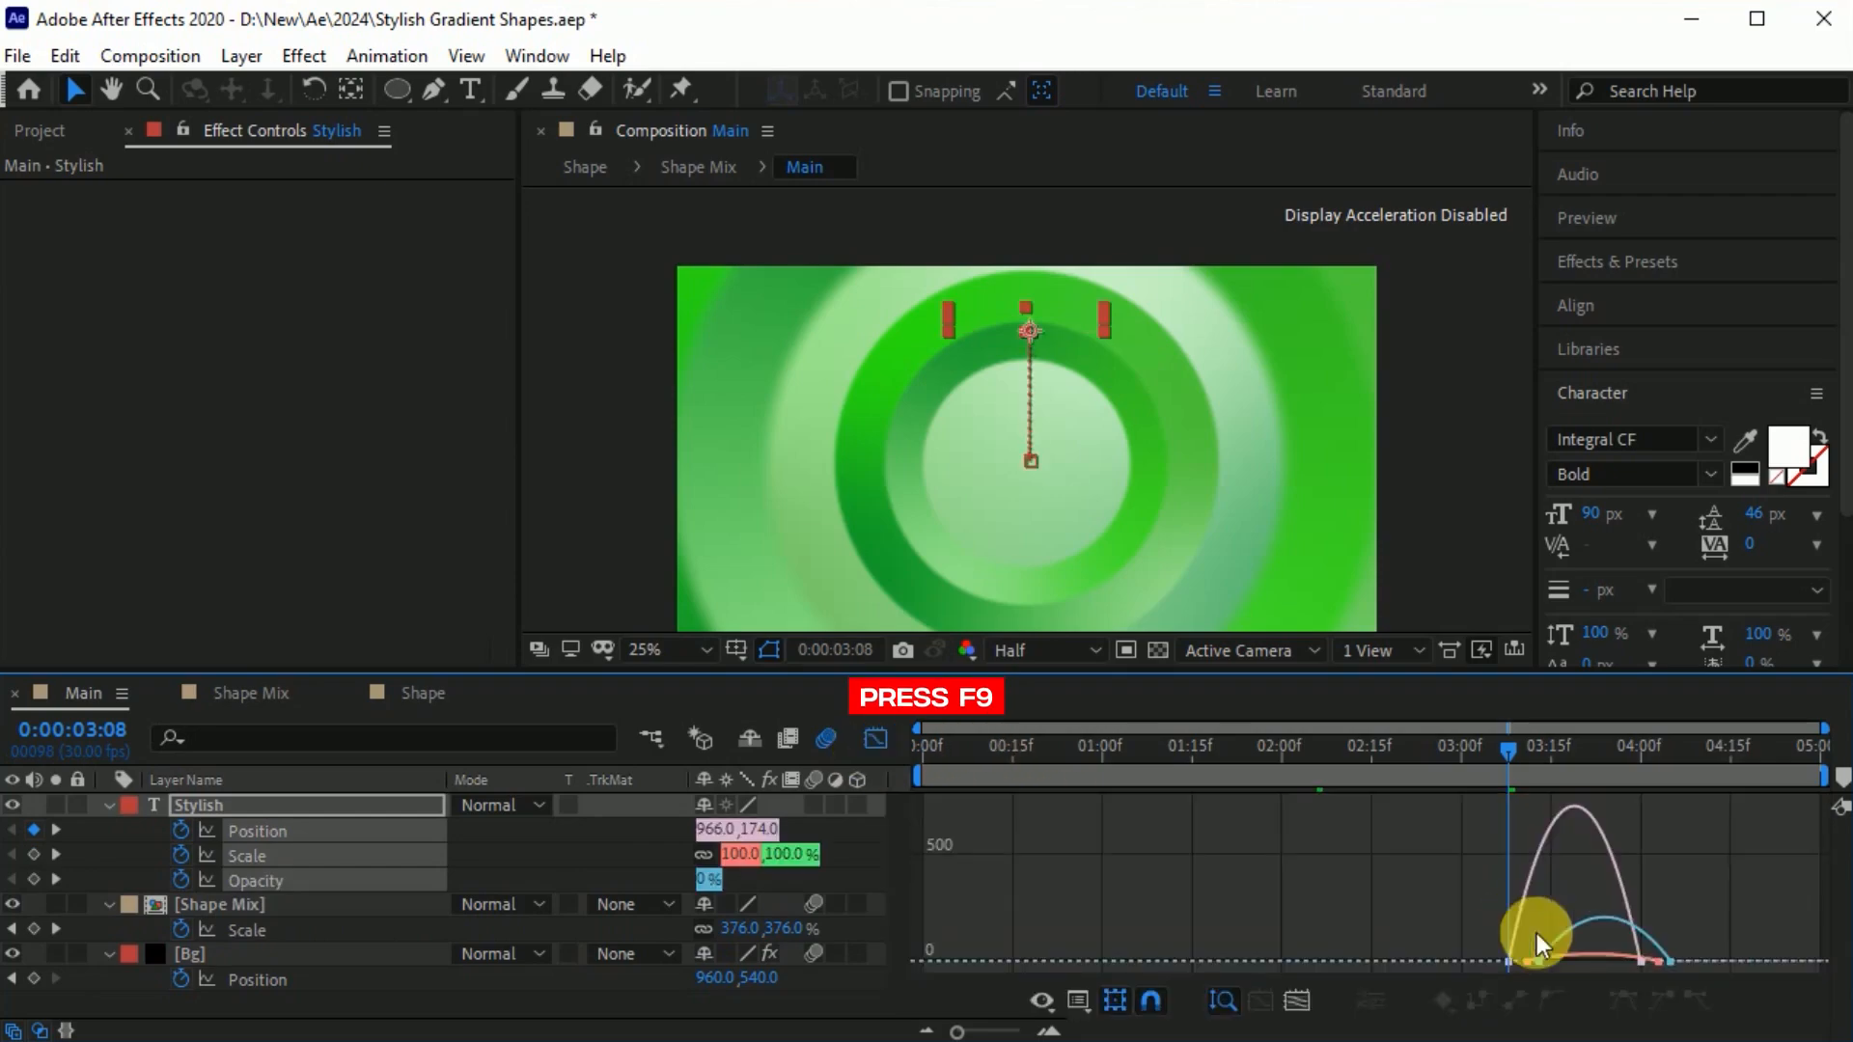
{"action": "left_click_drag", "start_coordinate": [1623, 951], "coordinate": [1602, 954]}
{"action": "left_click", "coordinate": [875, 741]}
Shift all of the Stylish text's keyframes earlier so Position starts just before 0:00:03:00, and preview the timing.
{"action": "left_click", "coordinate": [1517, 755]}
{"action": "left_click_drag", "start_coordinate": [1517, 755], "coordinate": [1455, 795]}
{"action": "left_click_drag", "start_coordinate": [1671, 880], "coordinate": [1616, 880]}
{"action": "left_click_drag", "start_coordinate": [1437, 758], "coordinate": [1365, 777]}
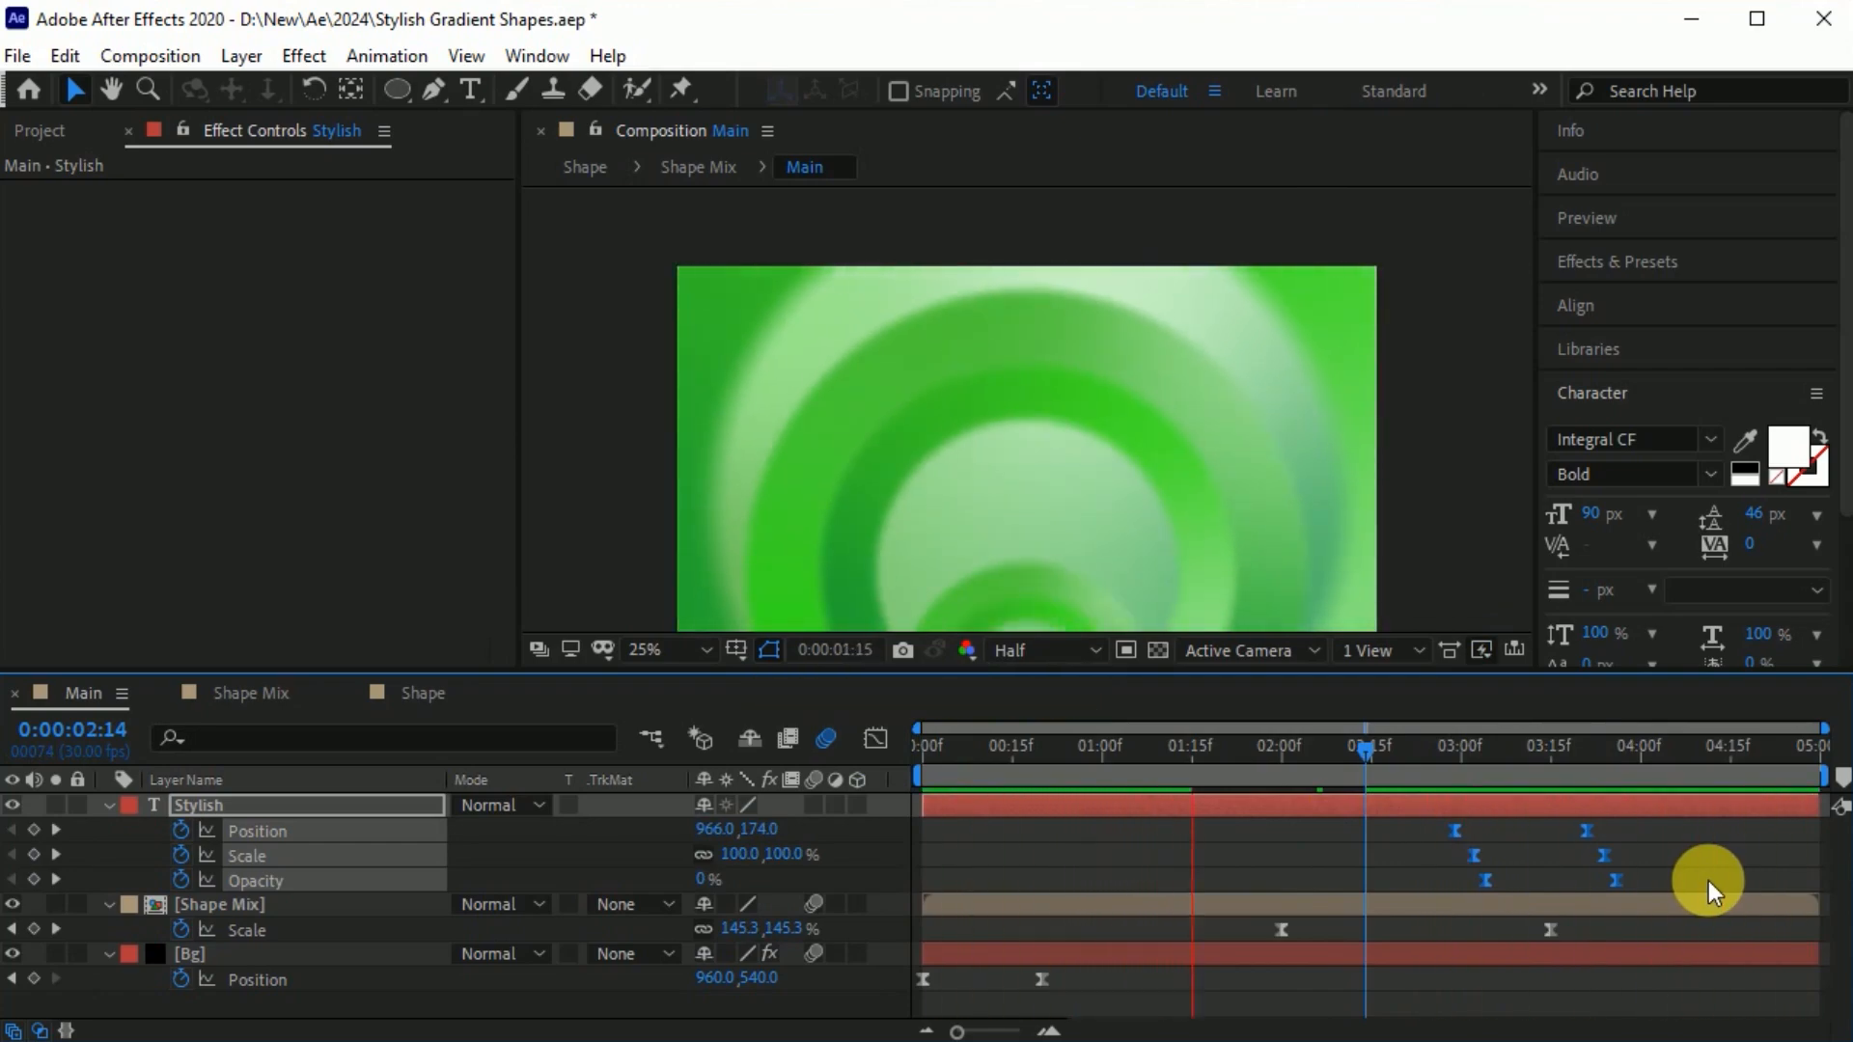
Move the text's keyframes to start at about 0:00:02:25, bring the ending ones slightly closer, and preview the result.
{"action": "left_click_drag", "start_coordinate": [1027, 748], "coordinate": [1431, 772]}
{"action": "left_click_drag", "start_coordinate": [1485, 879], "coordinate": [1461, 879]}
{"action": "left_click_drag", "start_coordinate": [1534, 822], "coordinate": [1640, 907]}
{"action": "left_click_drag", "start_coordinate": [1592, 880], "coordinate": [1575, 879]}
{"action": "left_click_drag", "start_coordinate": [1431, 749], "coordinate": [1323, 782]}
{"action": "key", "text": "space"}
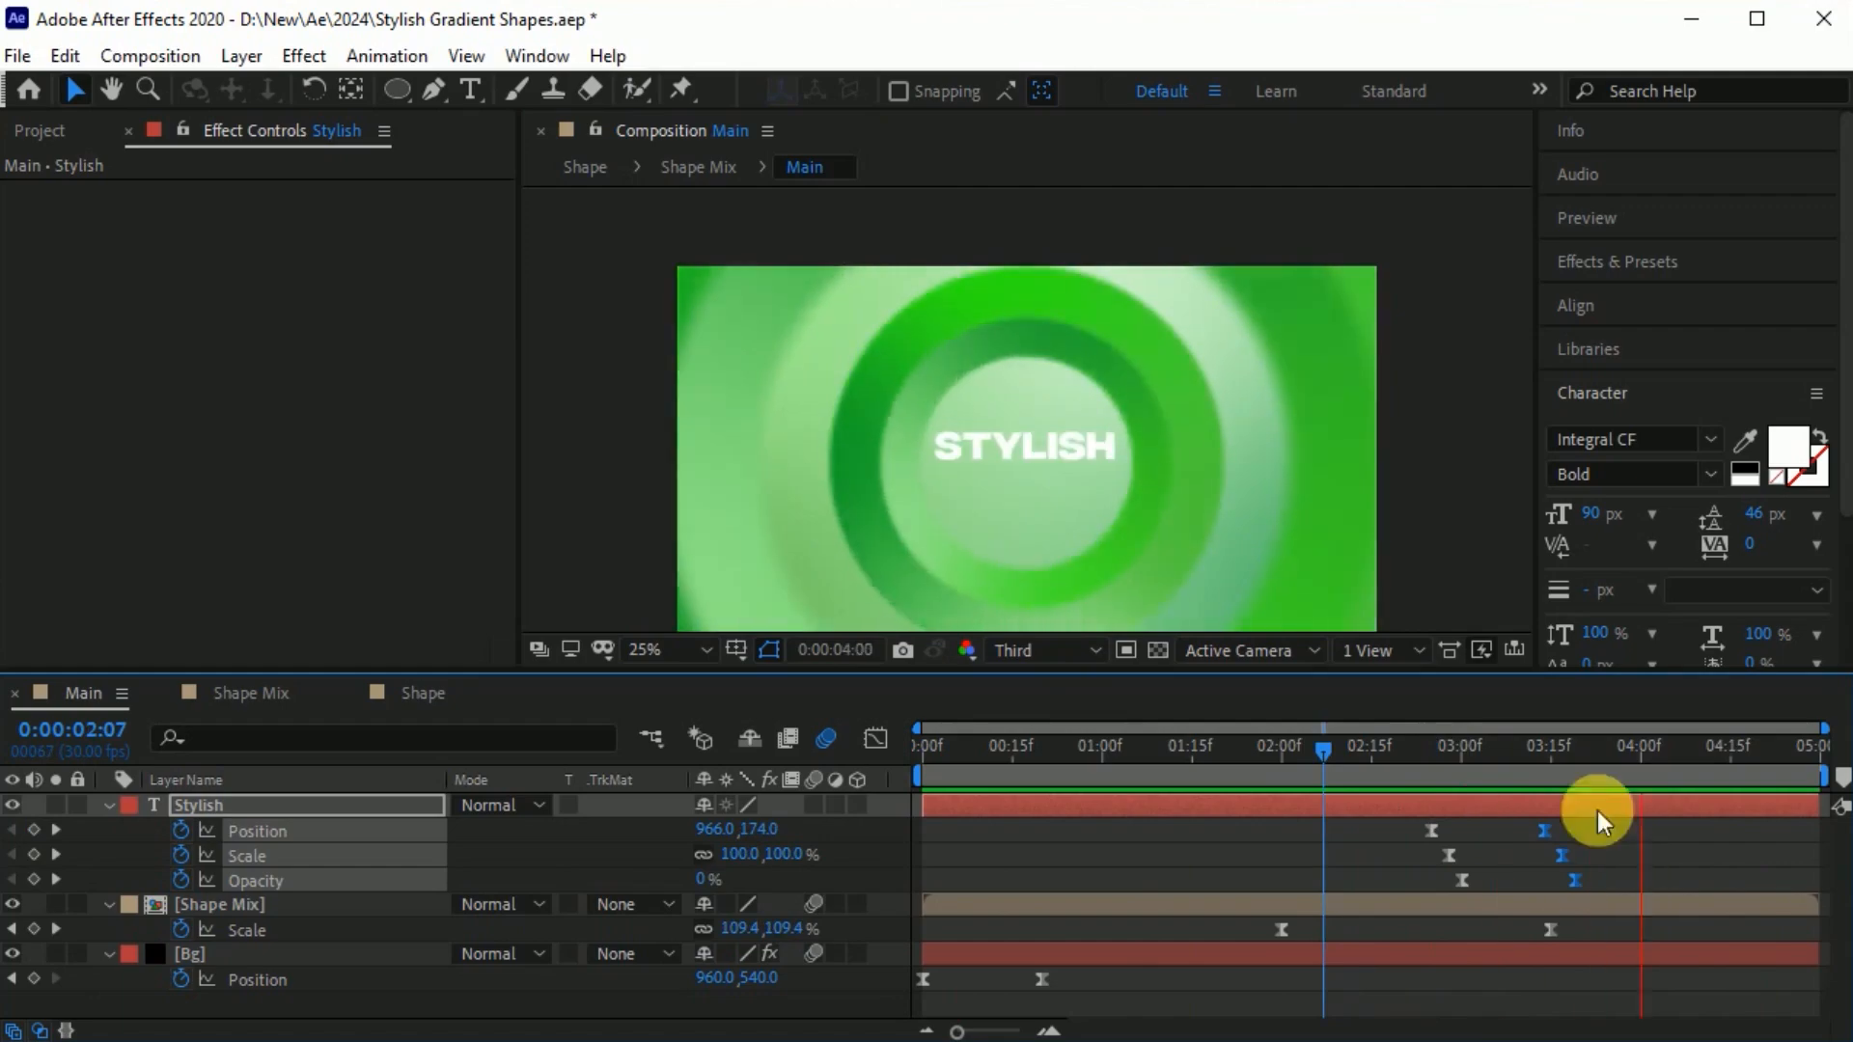
Turn on motion blur for the Stylish text layer and move it between the Shape Mix and Bg layers.
{"action": "left_click_drag", "start_coordinate": [1592, 749], "coordinate": [1563, 753]}
{"action": "left_click", "coordinate": [812, 807]}
{"action": "left_click_drag", "start_coordinate": [210, 797], "coordinate": [229, 921]}
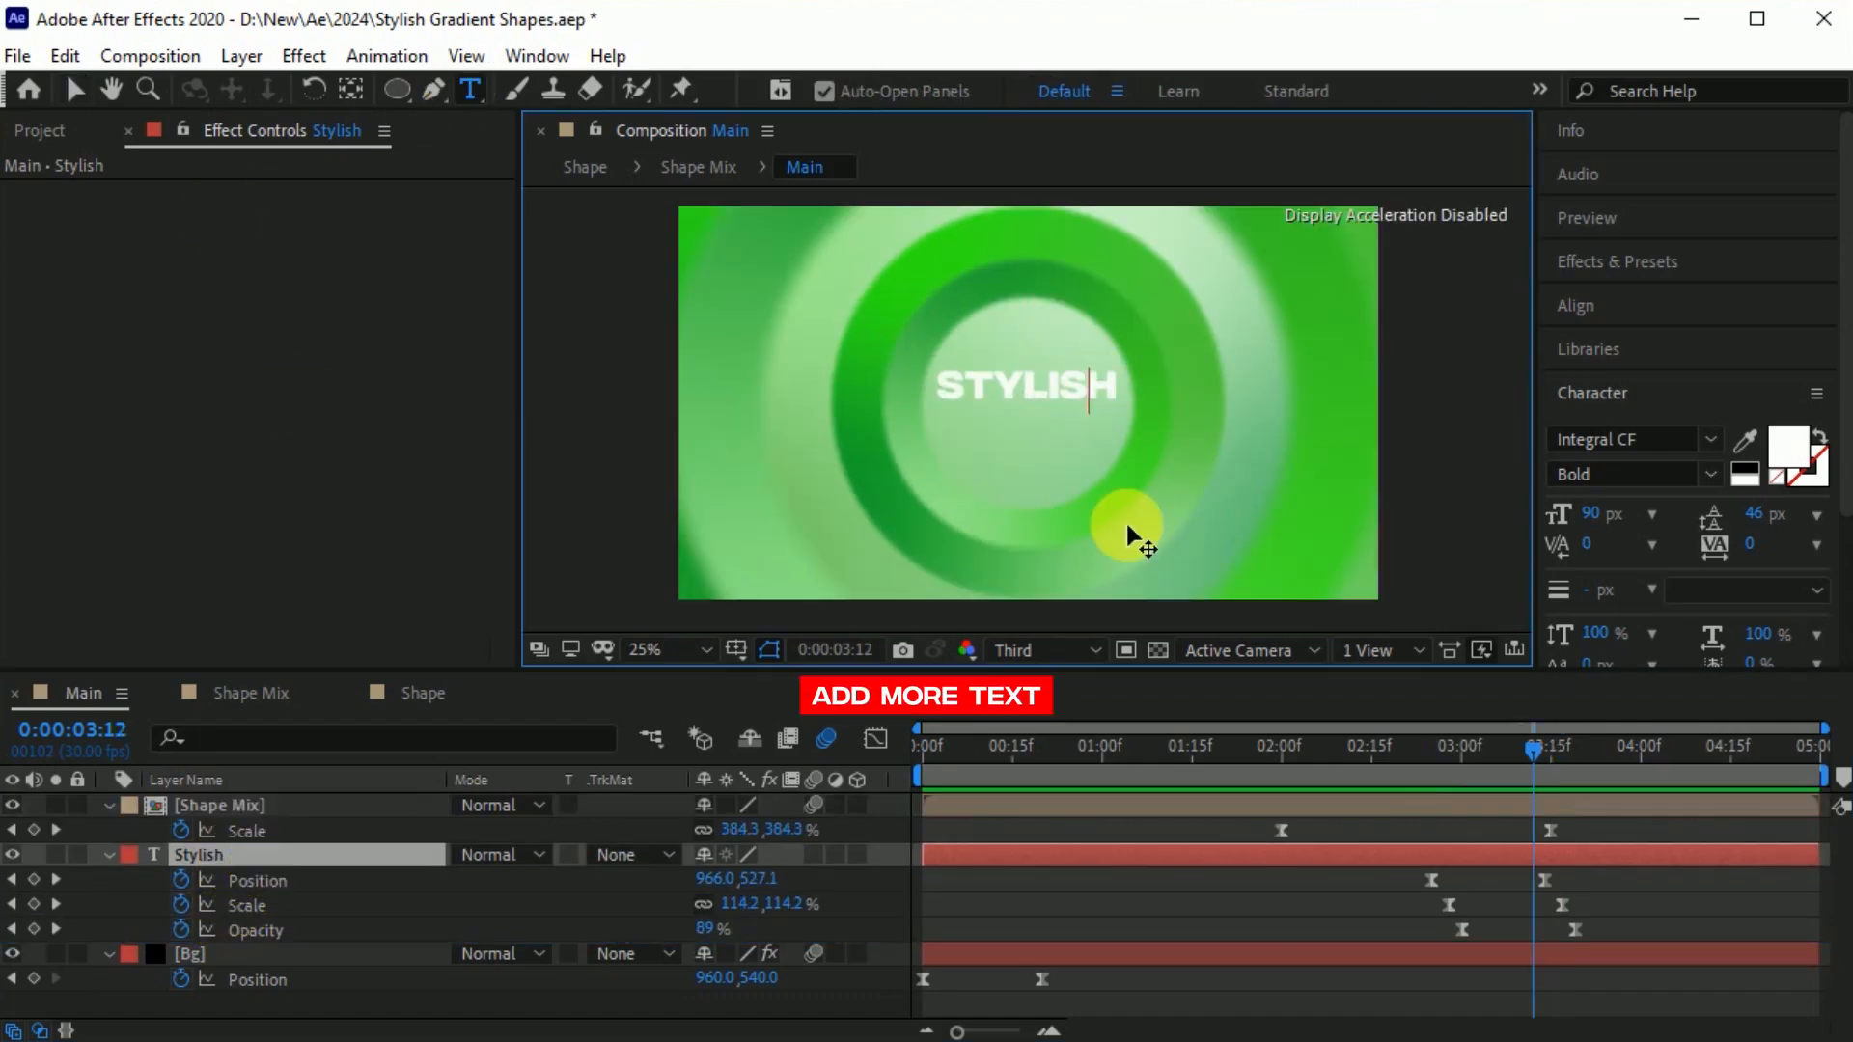
Add "Gradient" as a second line of the text, with the font size at 86 px and leading at 80 px.
{"action": "type", "text": "GRADIENT"}
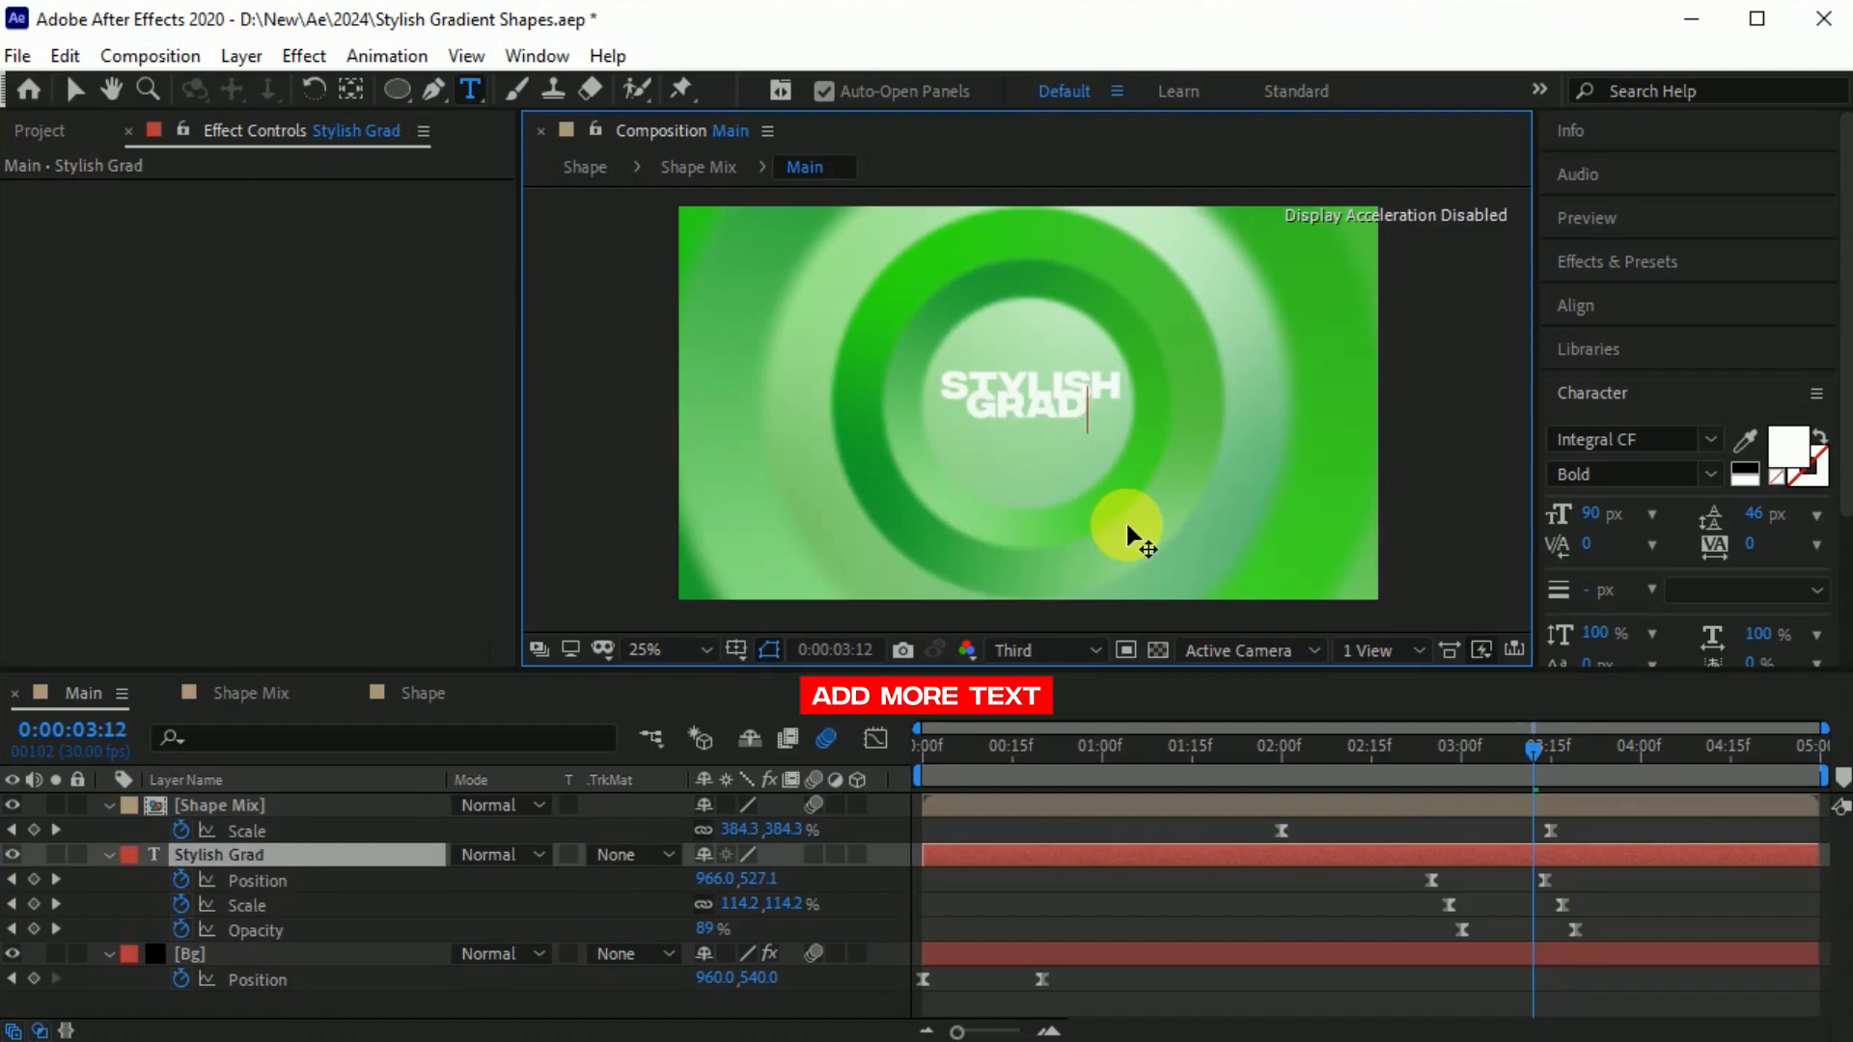
{"action": "left_click_drag", "start_coordinate": [1816, 524], "coordinate": [1805, 519]}
{"action": "left_click", "coordinate": [198, 855]}
{"action": "left_click", "coordinate": [813, 855]}
{"action": "left_click", "coordinate": [1594, 516]}
{"action": "key", "text": "Down"}
{"action": "key", "text": "Down"}
{"action": "key", "text": "Down"}
{"action": "key", "text": "Down"}
{"action": "left_click", "coordinate": [386, 463]}
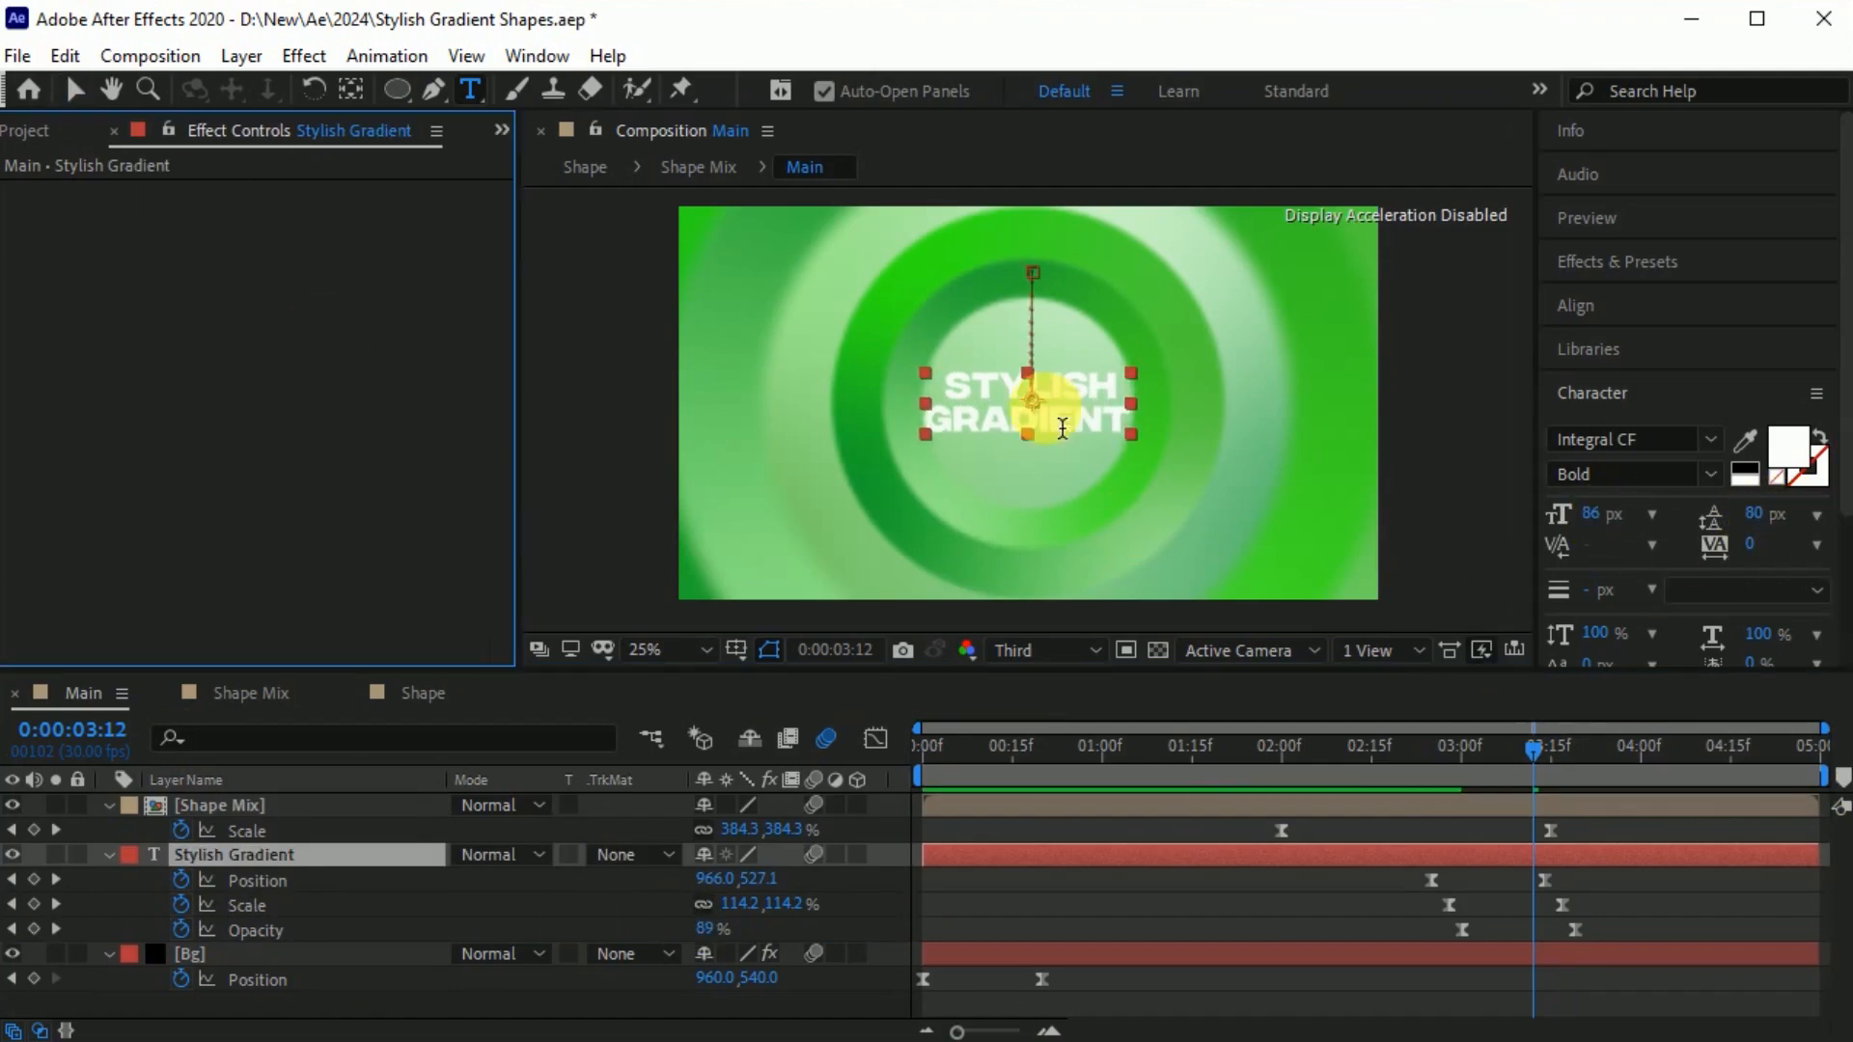
Tighten the Stylish Gradient text's leading to 78 px.
{"action": "key", "text": "v"}
{"action": "scroll", "coordinate": [1038, 454], "scroll_direction": "up", "scroll_amount": 1}
{"action": "left_click", "coordinate": [1755, 516]}
{"action": "key", "text": "Down"}
{"action": "key", "text": "Down"}
{"action": "key", "text": "Down"}
{"action": "key", "text": "Down"}
{"action": "key", "text": "Down"}
{"action": "key", "text": "Down"}
{"action": "scroll", "coordinate": [917, 470], "scroll_direction": "down", "scroll_amount": 2}
{"action": "scroll", "coordinate": [916, 467], "scroll_direction": "up", "scroll_amount": 1}
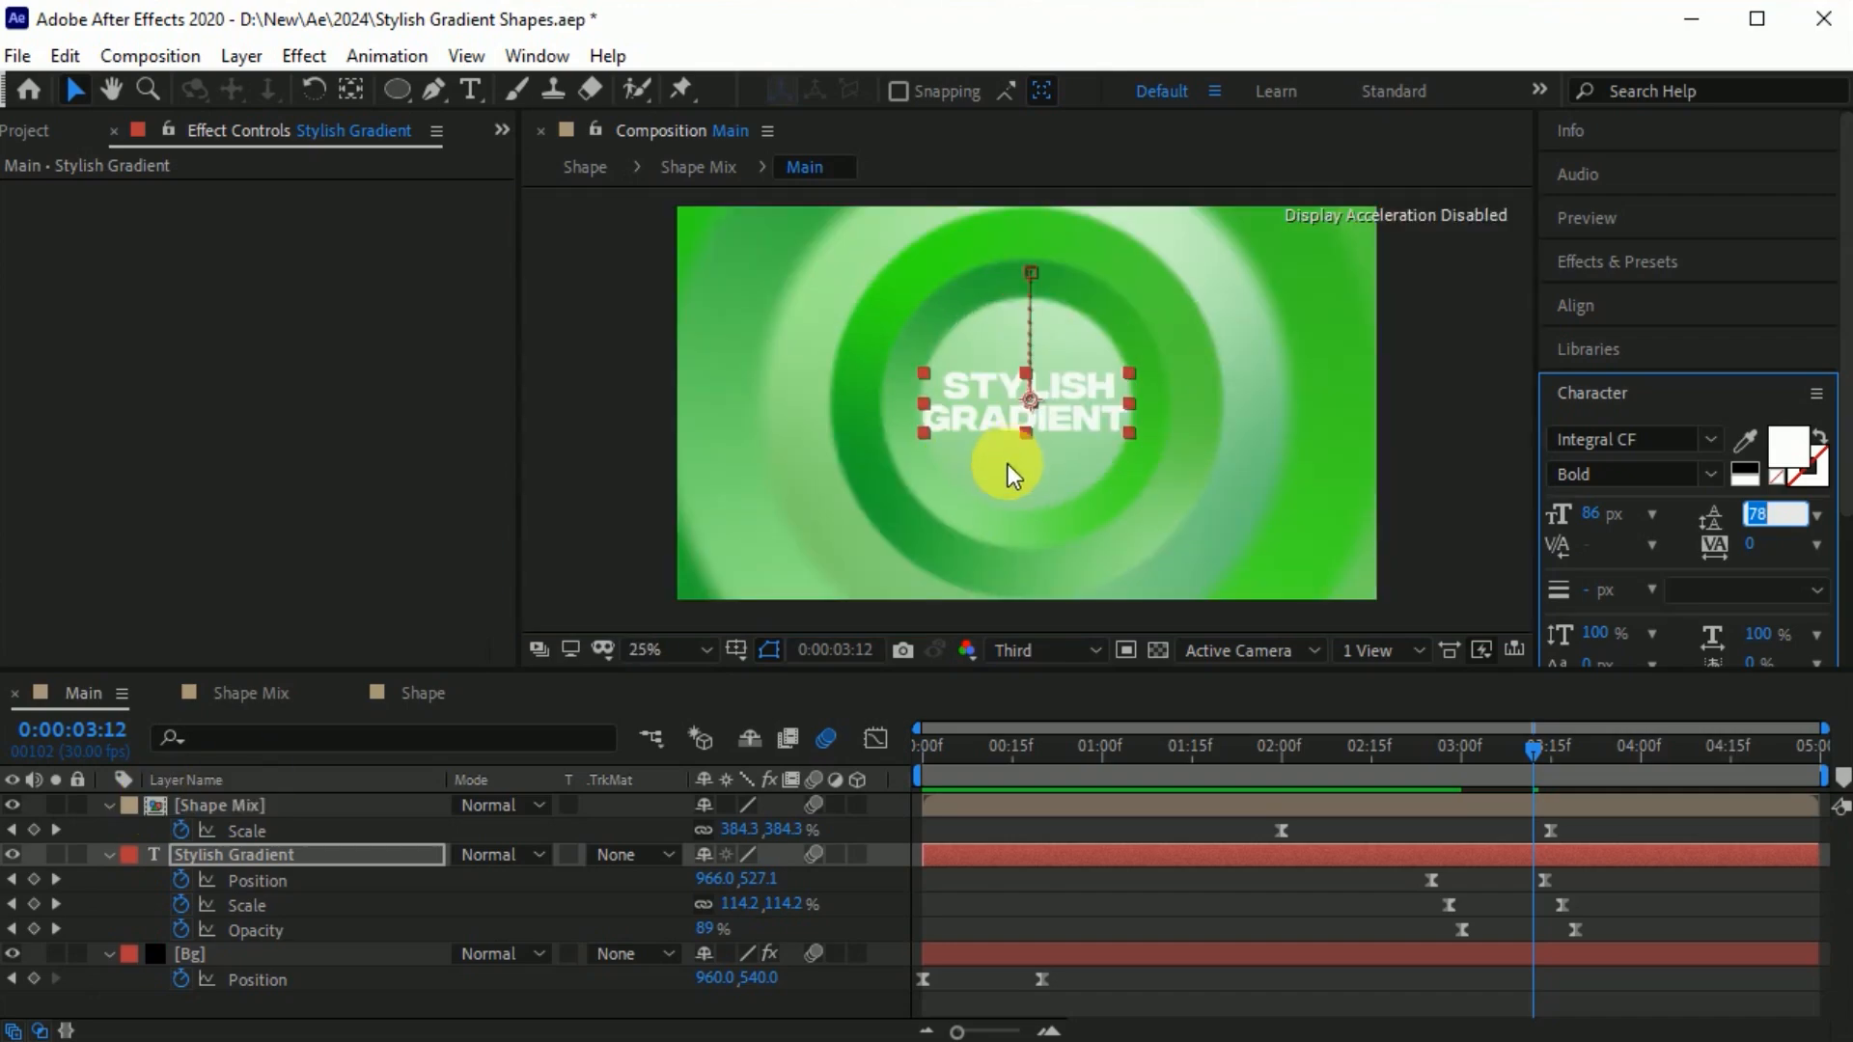
Collapse the properties of all three Main layers and preview the complete animation.
{"action": "left_click", "coordinate": [202, 805]}
{"action": "key", "text": "s"}
{"action": "key", "text": "s"}
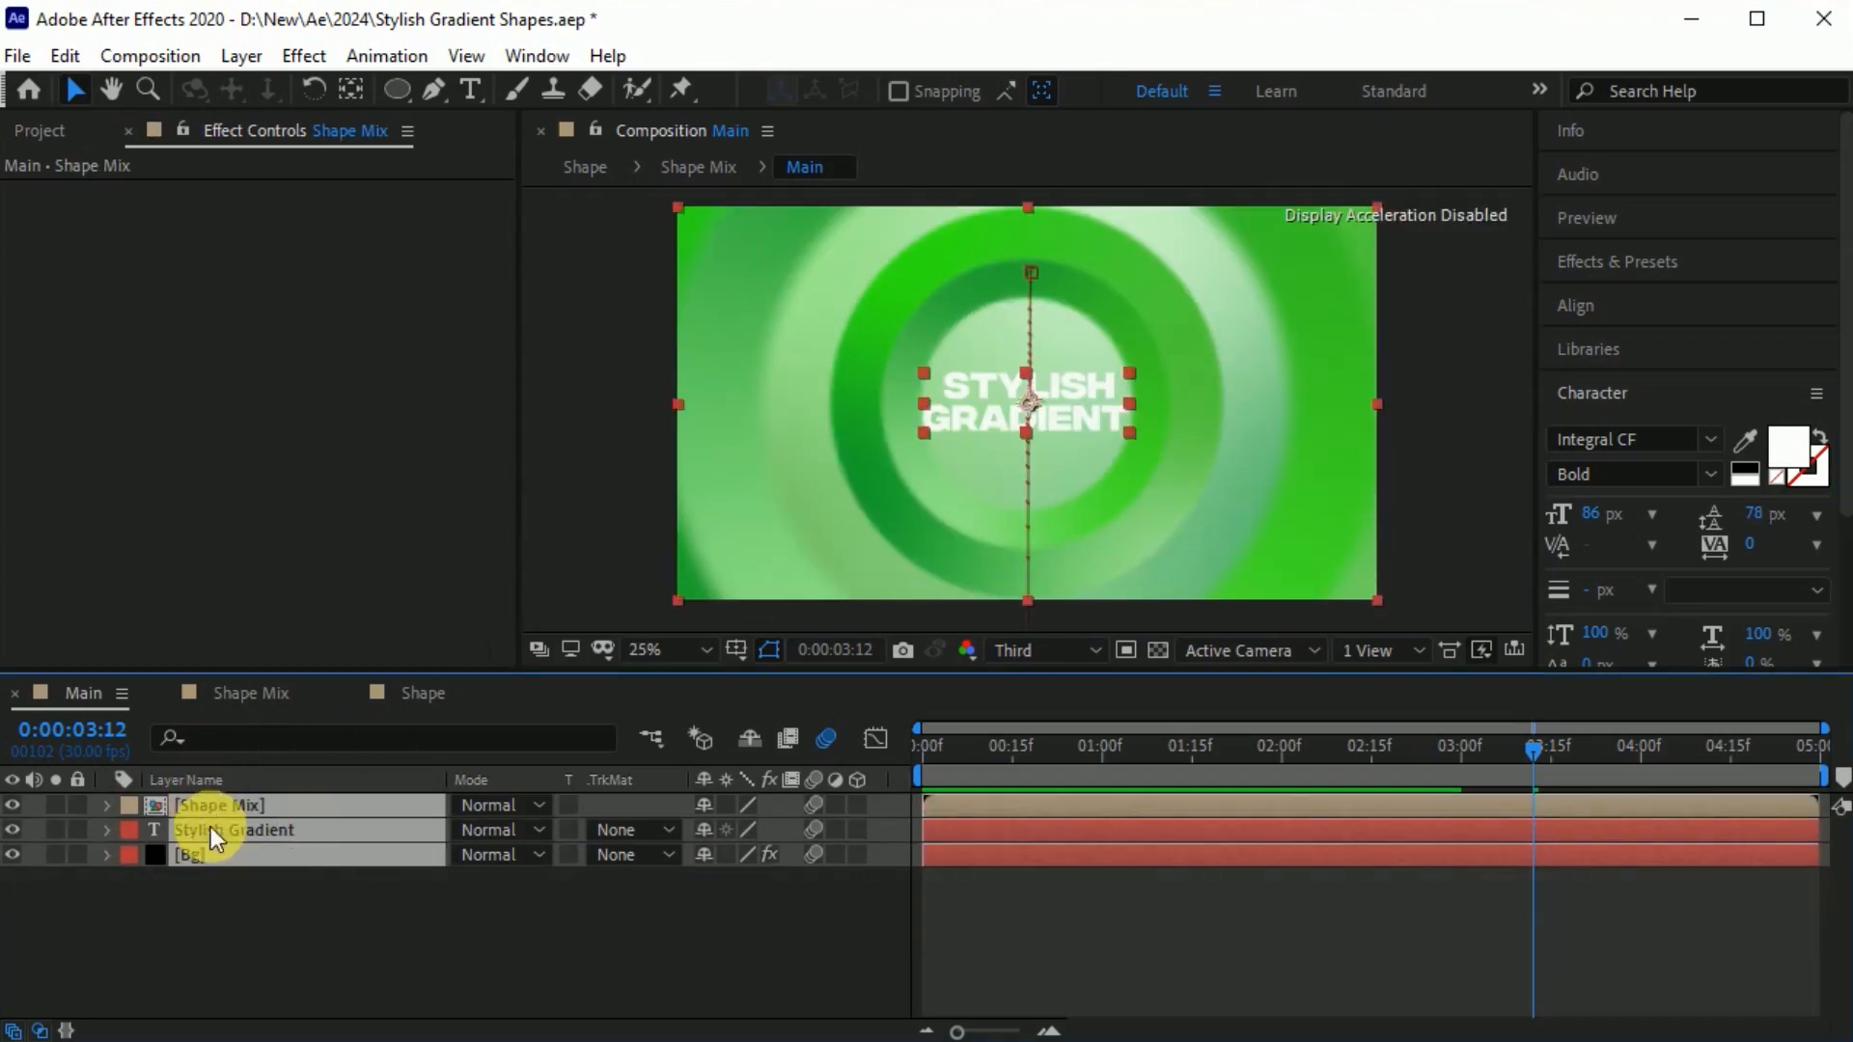
{"action": "left_click", "coordinate": [1249, 923]}
{"action": "key", "text": "space"}
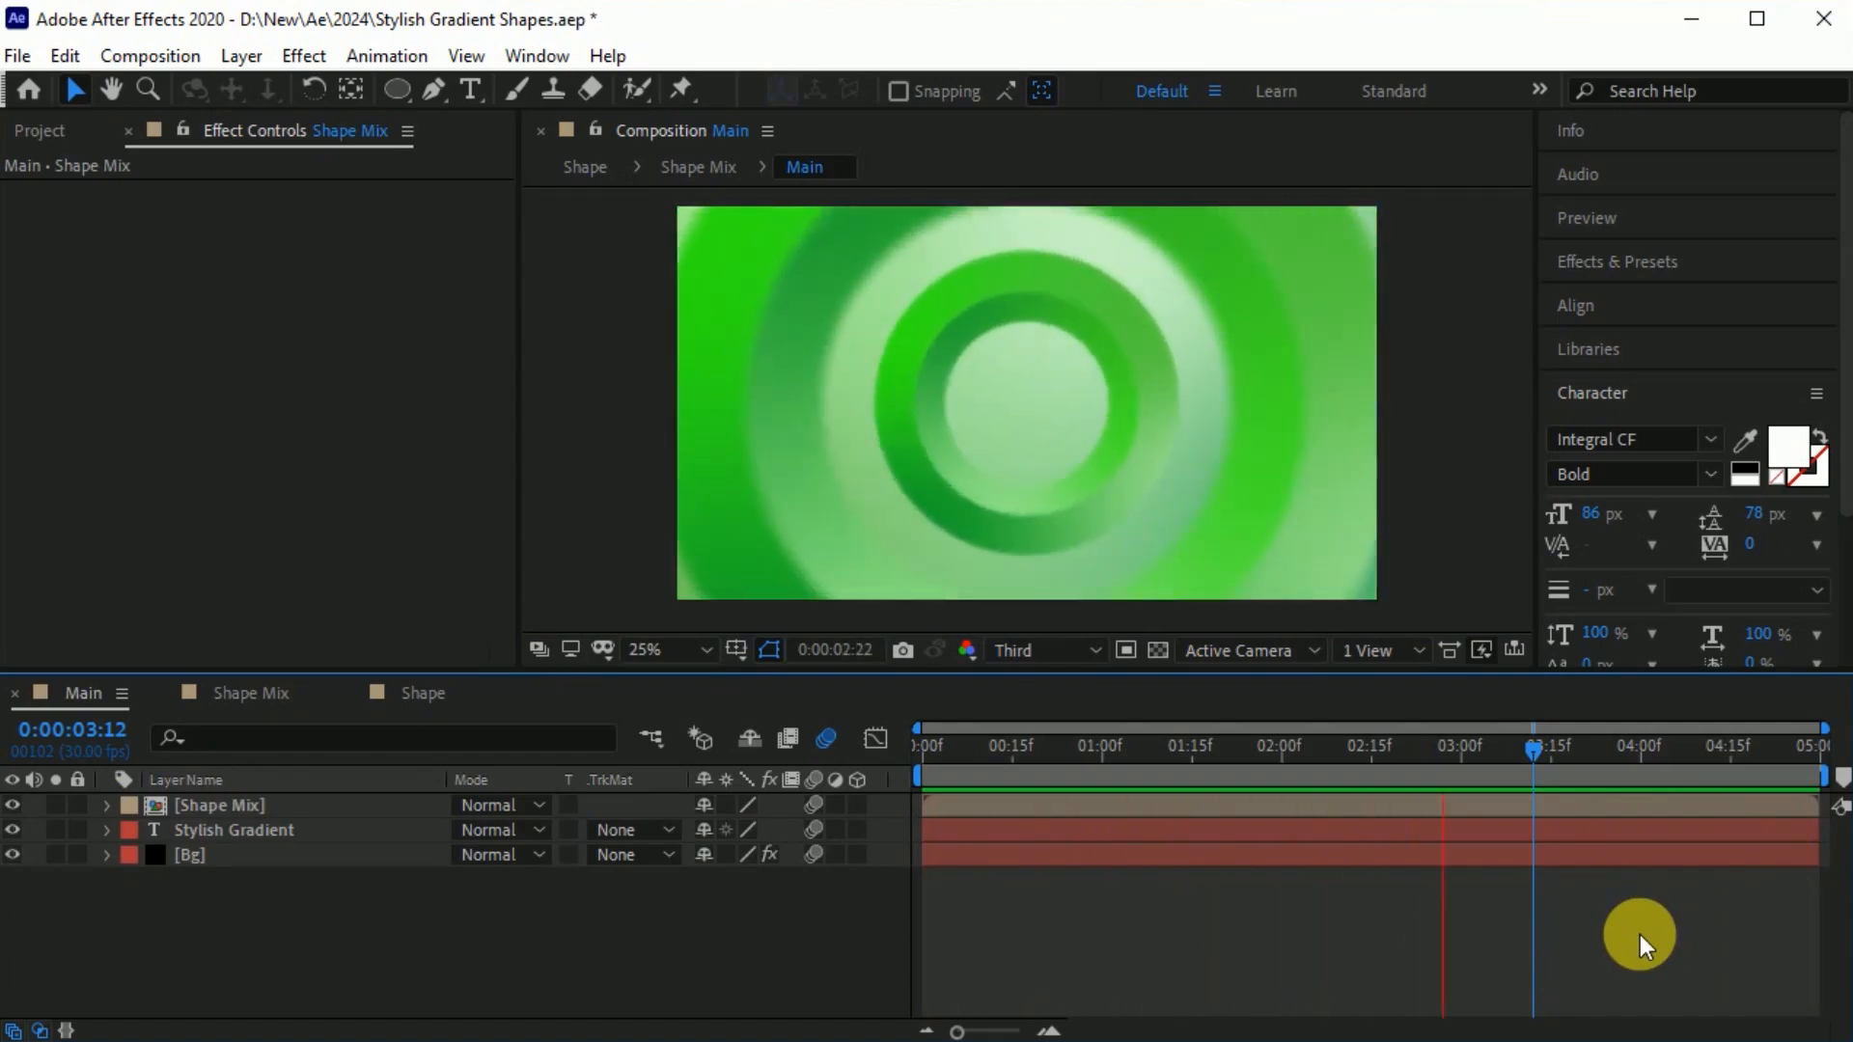
{"action": "key", "text": "space"}
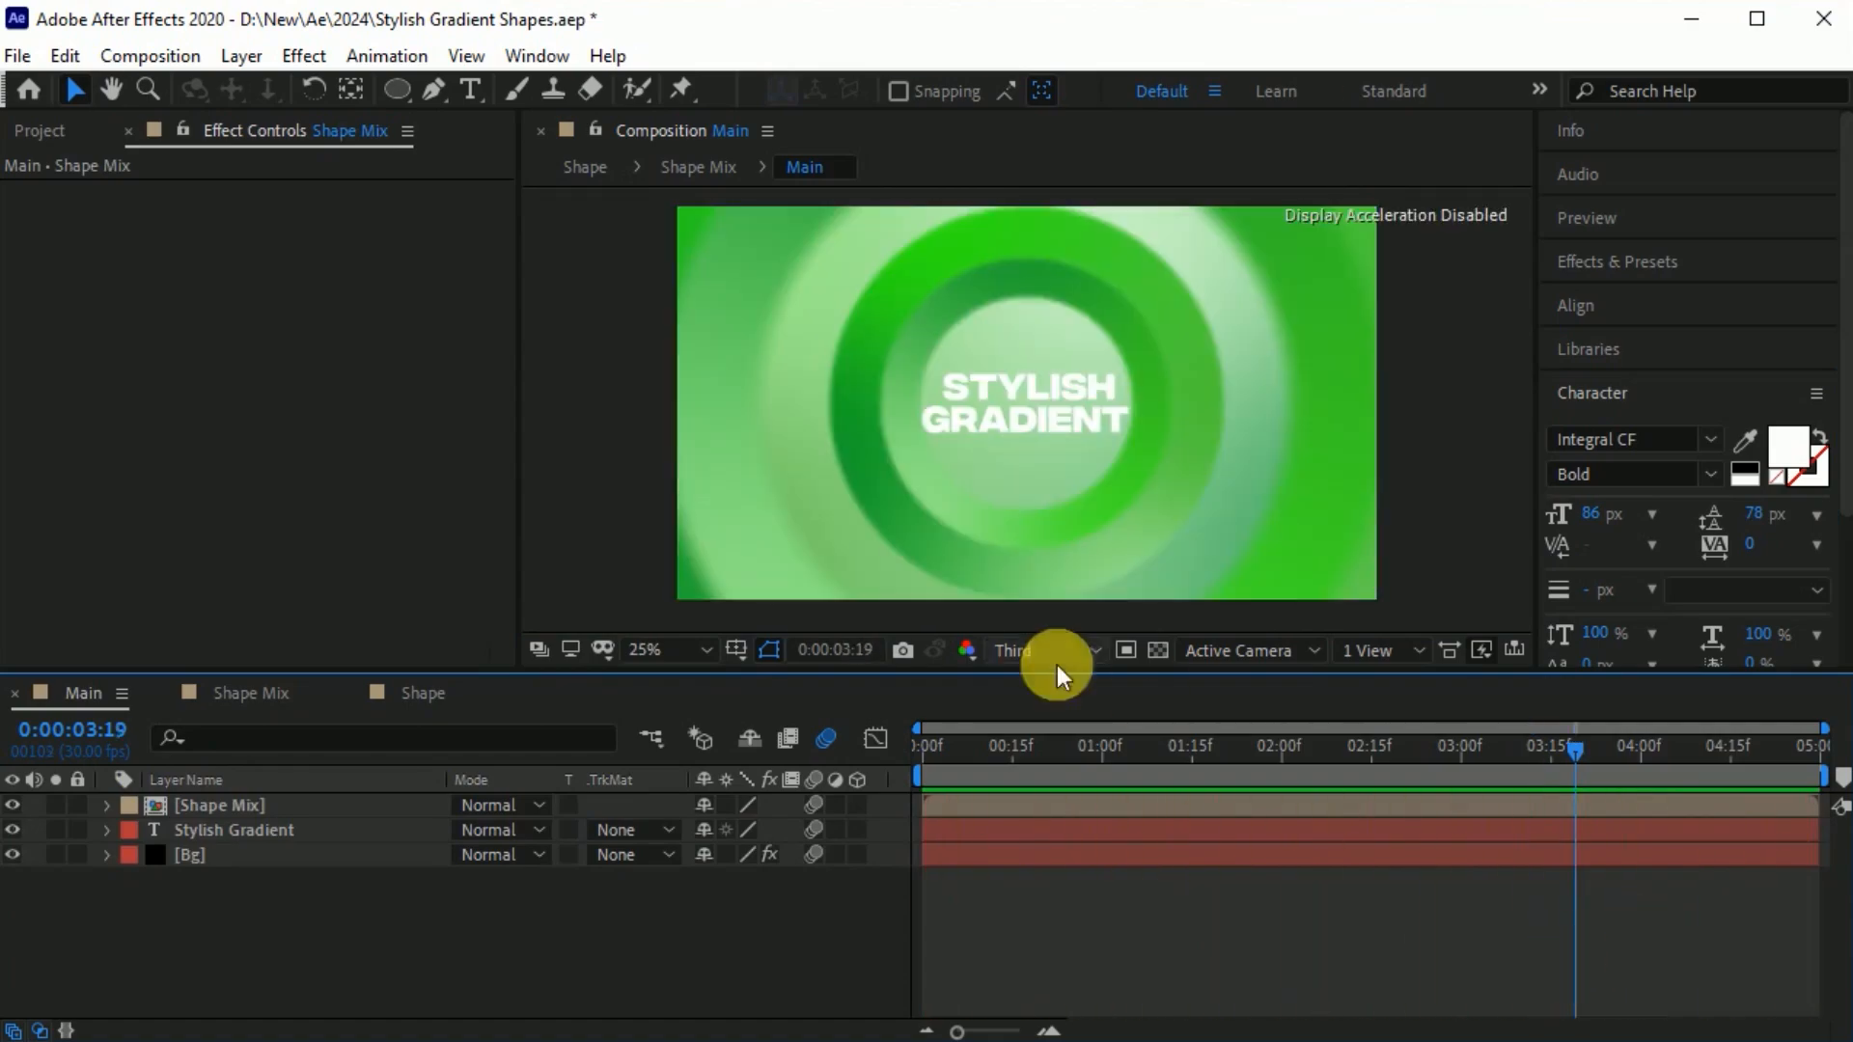
Reveal the Stylish Gradient layer's keyframes and shift its ending Position, Scale and Opacity keyframes about ten frames later.
{"action": "left_click", "coordinate": [241, 830]}
{"action": "key", "text": "u"}
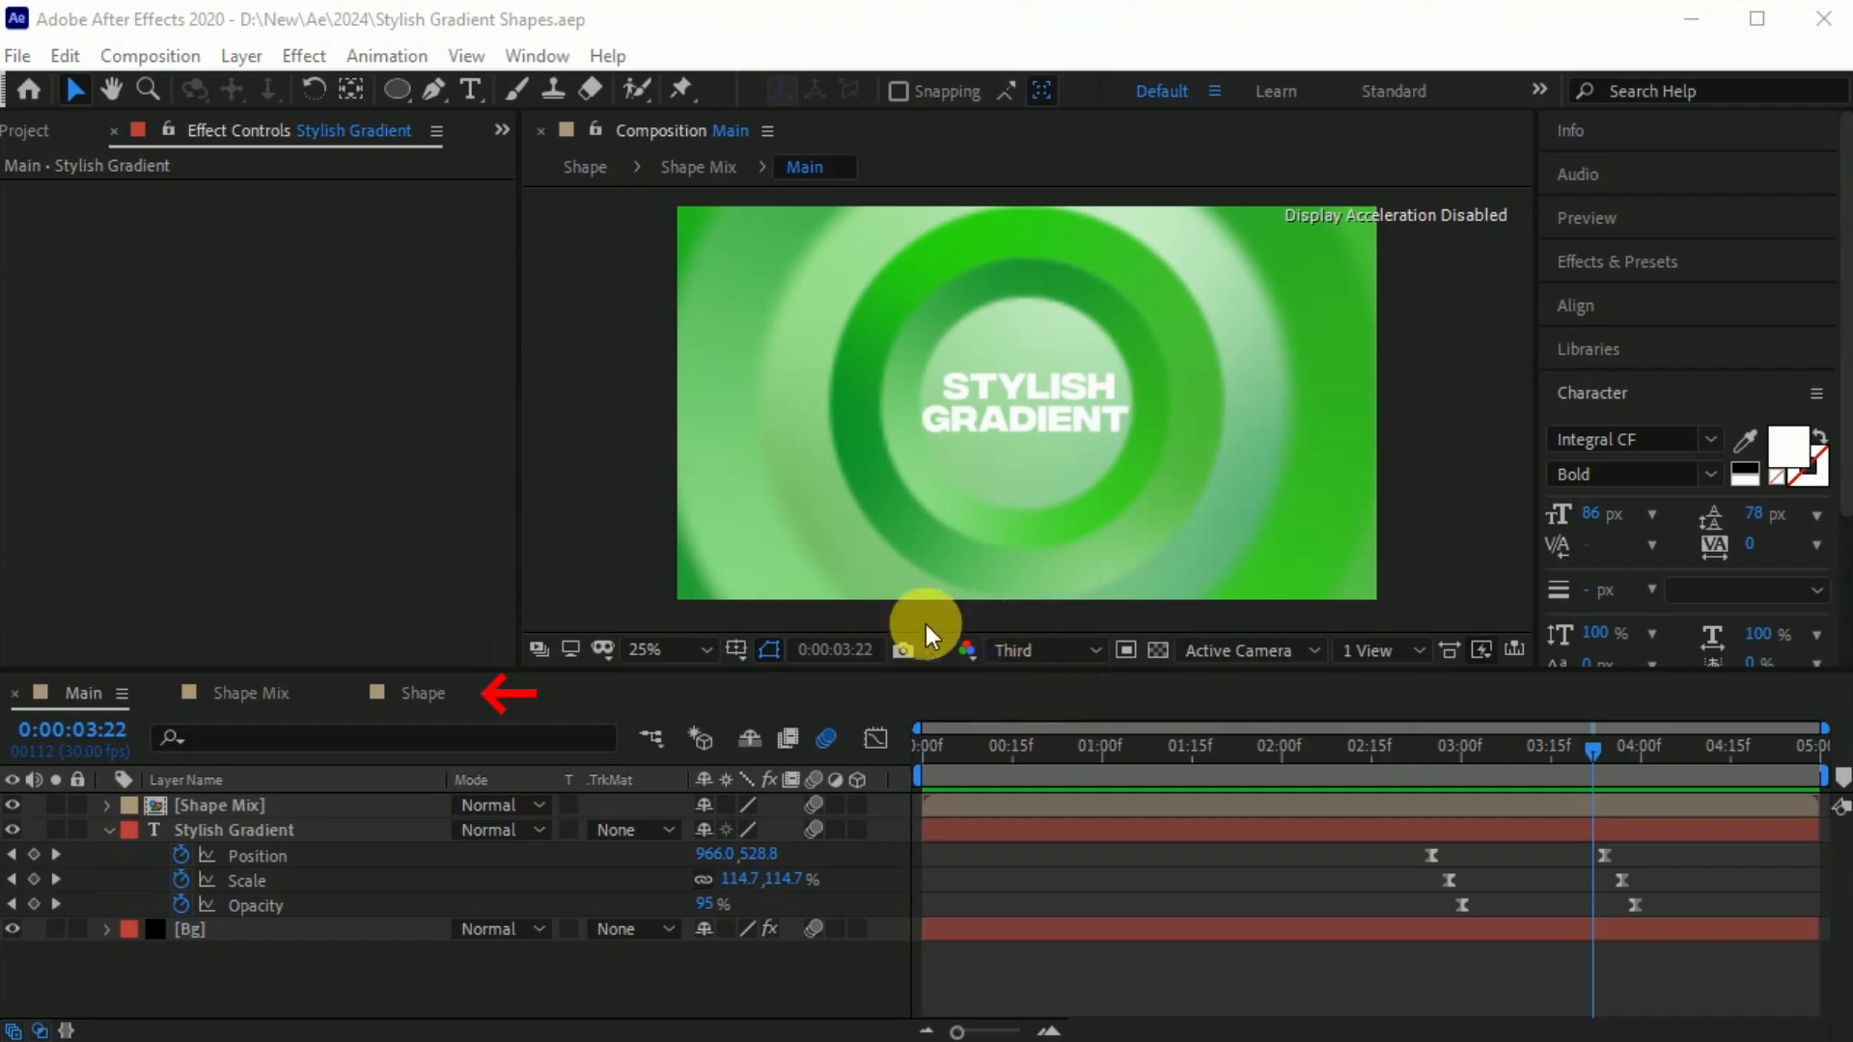
In the Shape composition, draw a rounded square outline with a 50 px stroke, centre it over the rings and hide Shape Layers 1 and 2.
{"action": "left_click", "coordinate": [435, 697]}
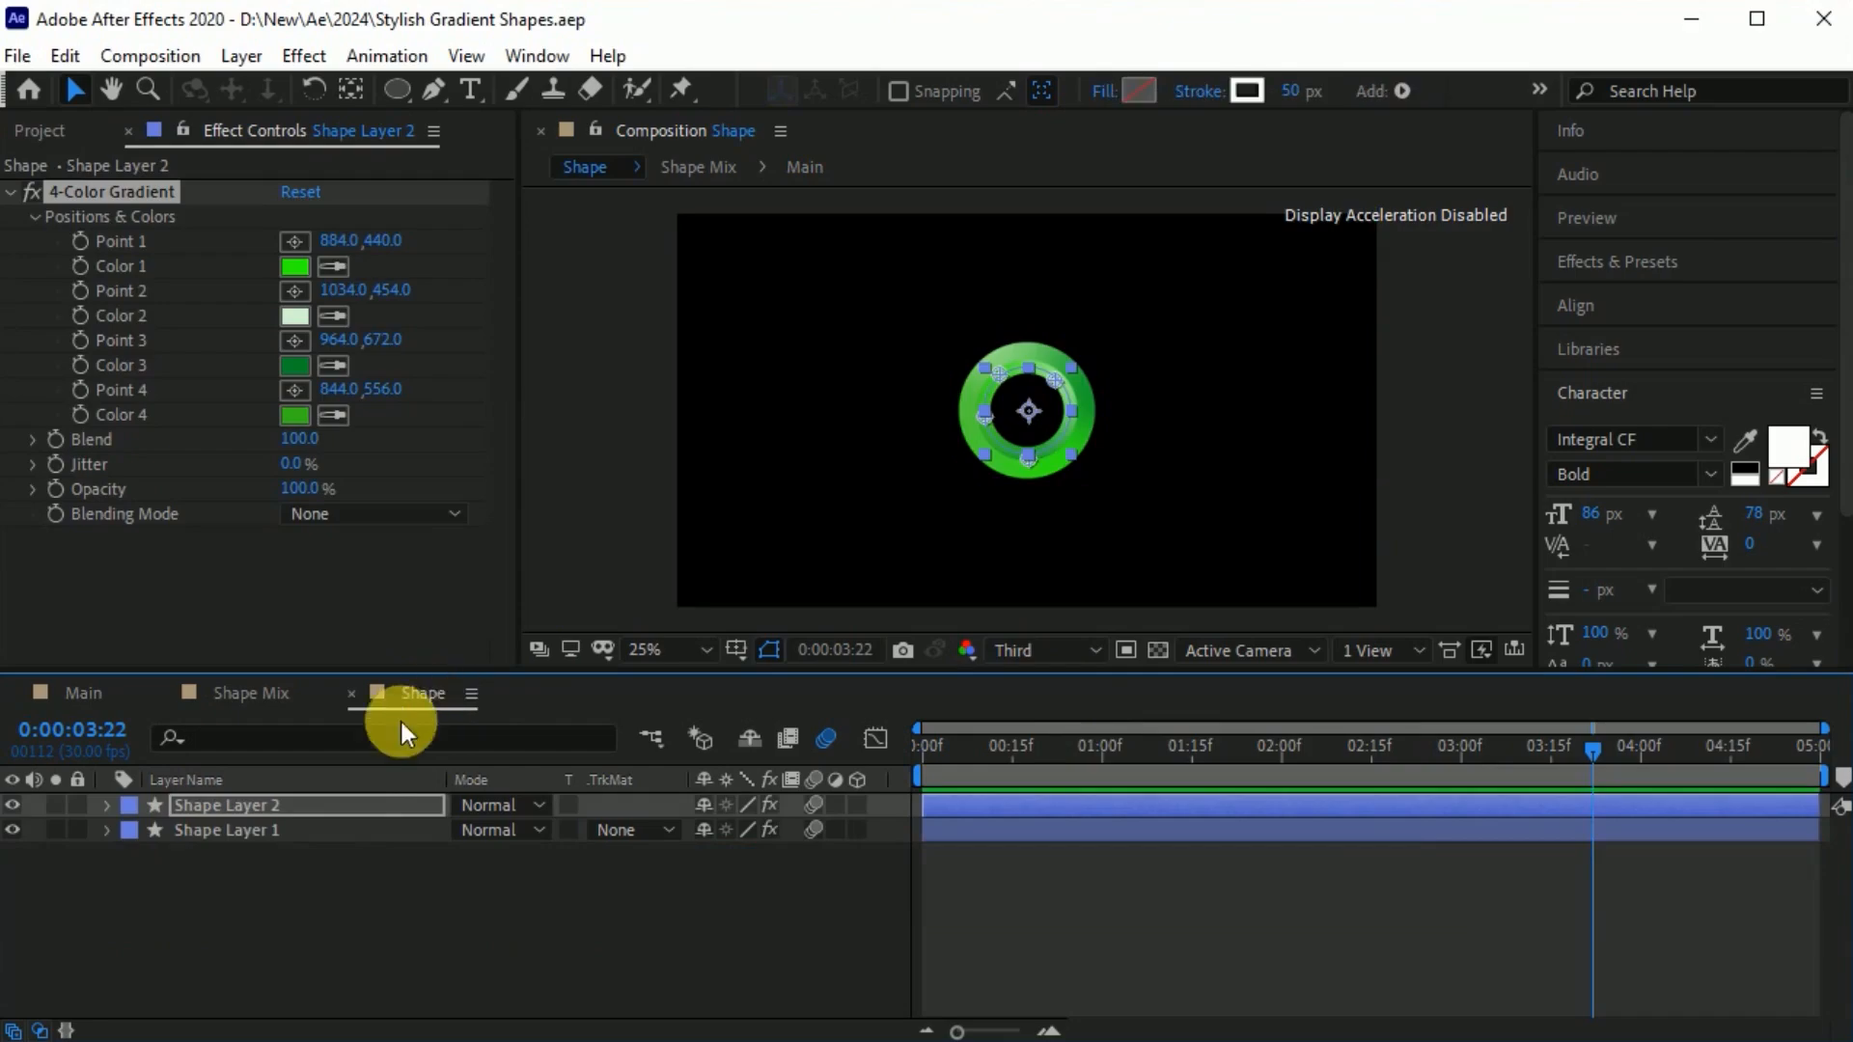
{"action": "key", "text": "."}
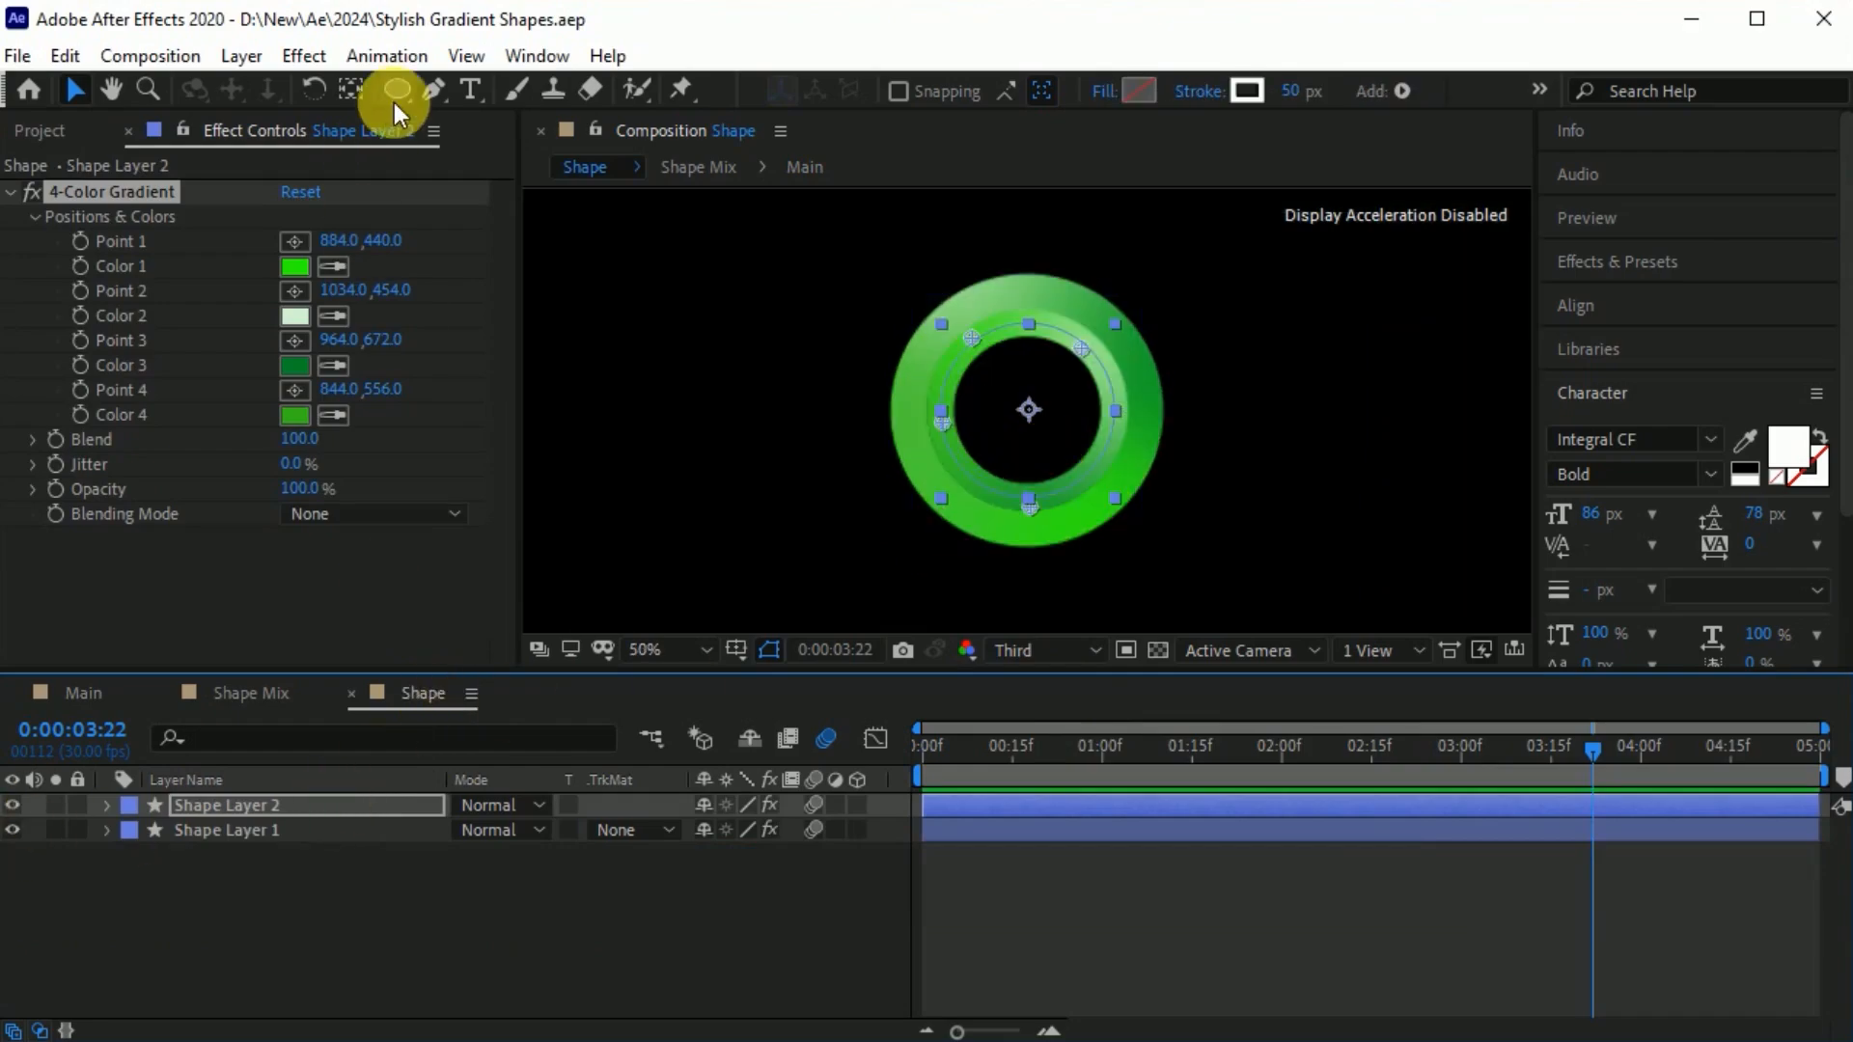
{"action": "left_click", "coordinate": [402, 100]}
{"action": "key", "text": "F2"}
{"action": "mouse_move", "coordinate": [879, 278]}
{"action": "left_mouse_down"}
{"action": "mouse_move", "coordinate": [984, 434]}
{"action": "mouse_move", "coordinate": [1100, 509]}
{"action": "left_mouse_up"}
{"action": "key", "text": "v"}
{"action": "left_click", "coordinate": [905, 294]}
{"action": "left_click_drag", "start_coordinate": [905, 294], "coordinate": [960, 310]}
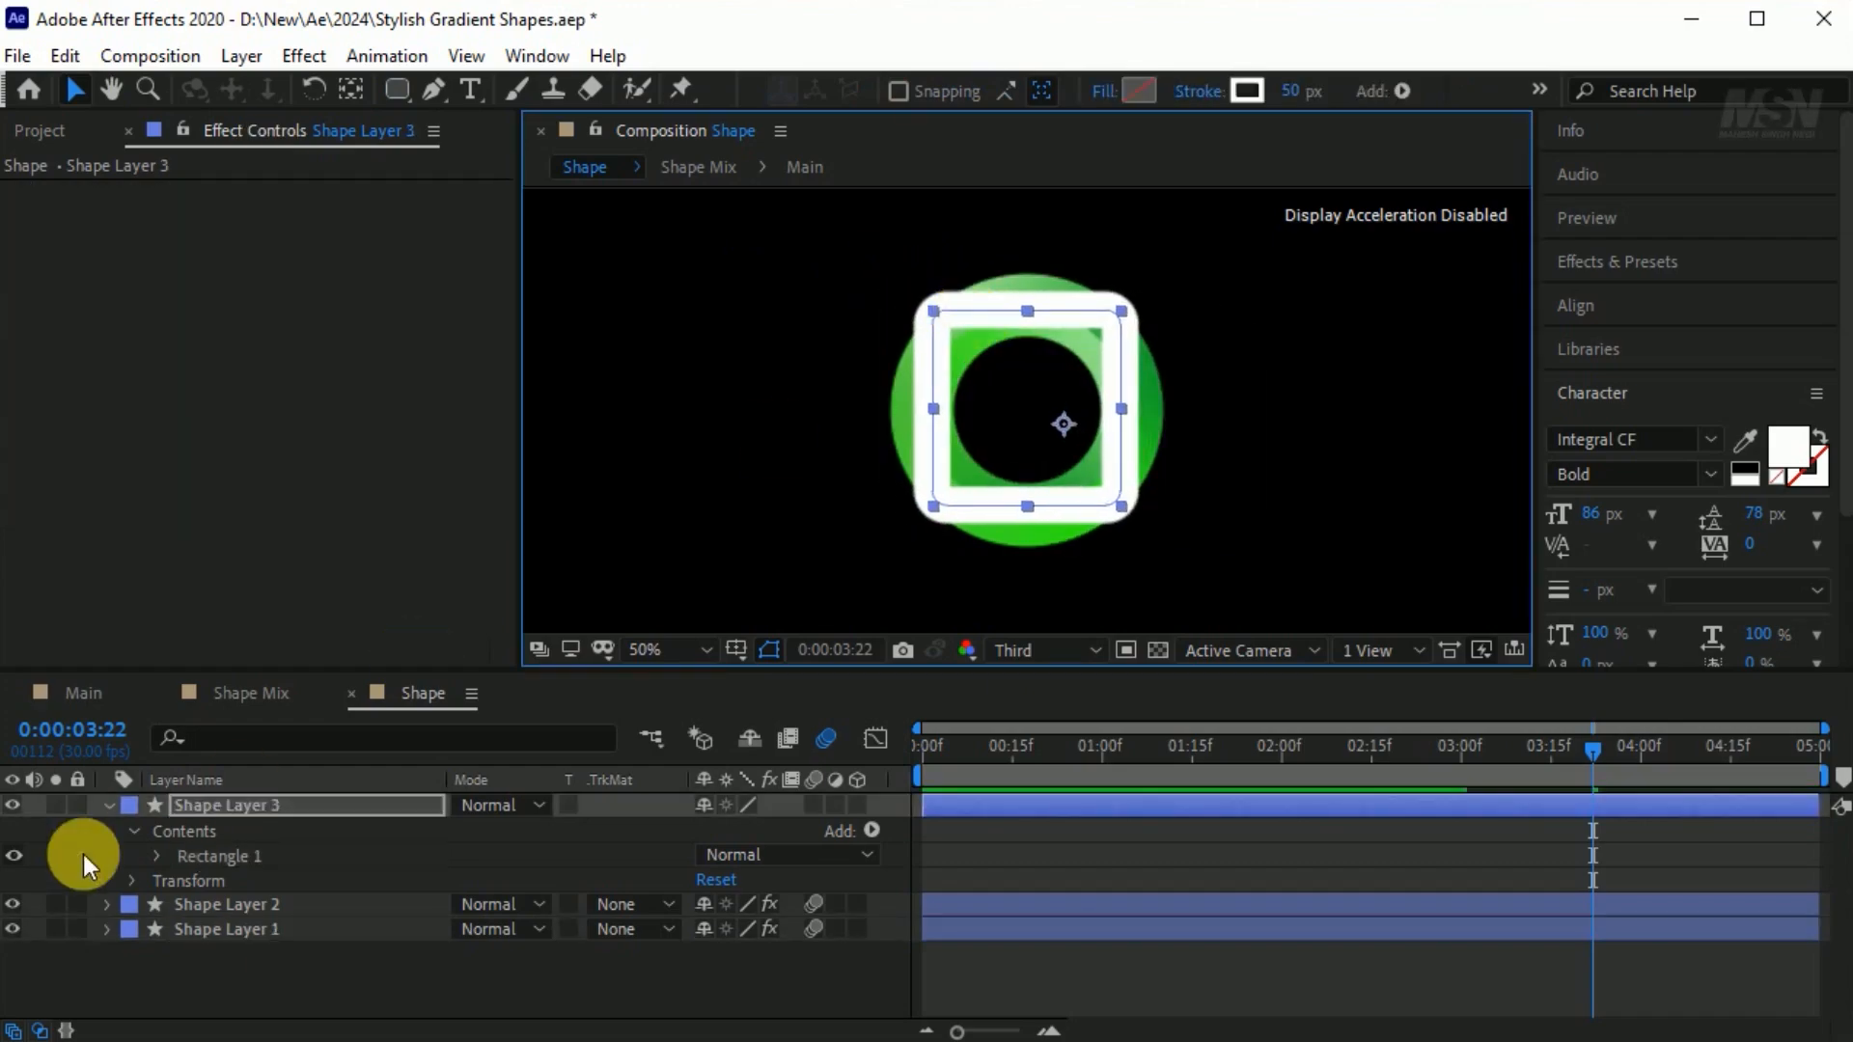
{"action": "left_click", "coordinate": [14, 905]}
{"action": "left_click", "coordinate": [14, 928]}
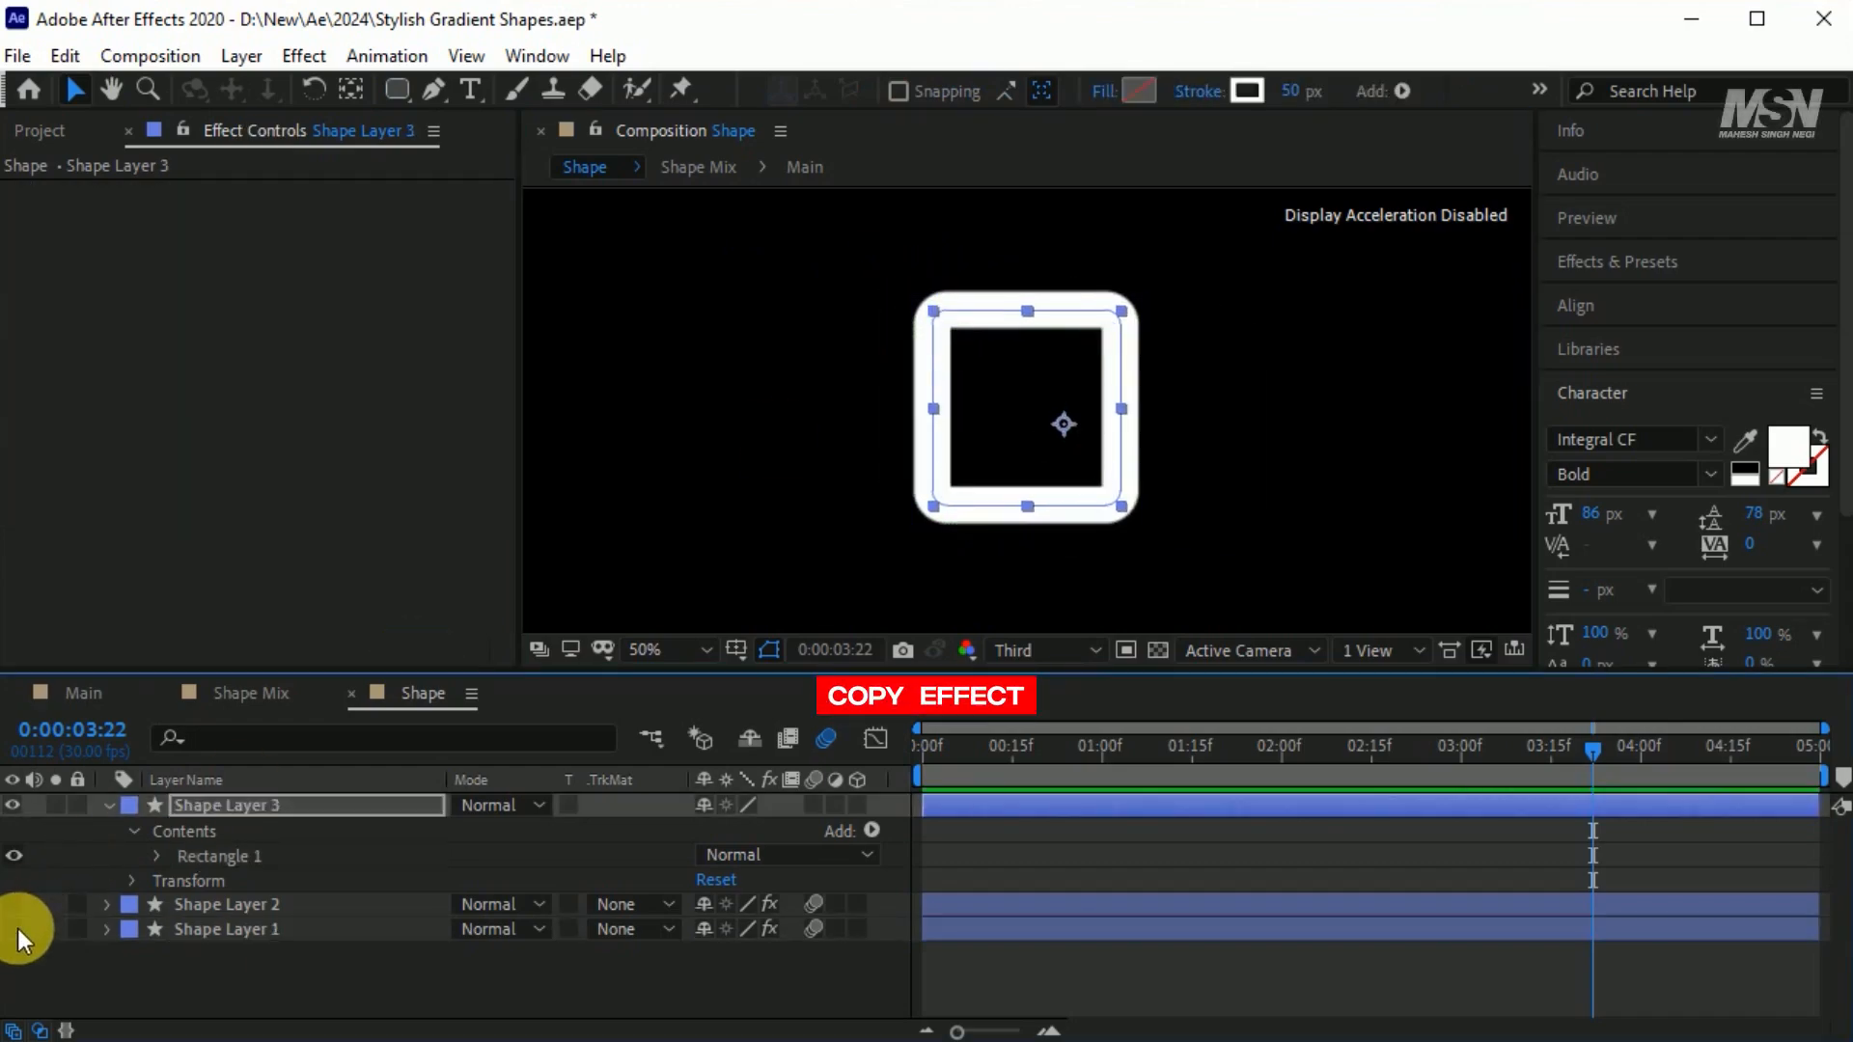
Copy the 4-Color Gradient effect from Shape Layer 2 onto the rounded square's layer, Shape Layer 3.
{"action": "left_click", "coordinate": [212, 907]}
{"action": "left_click", "coordinate": [124, 198]}
{"action": "key", "text": "ctrl+c"}
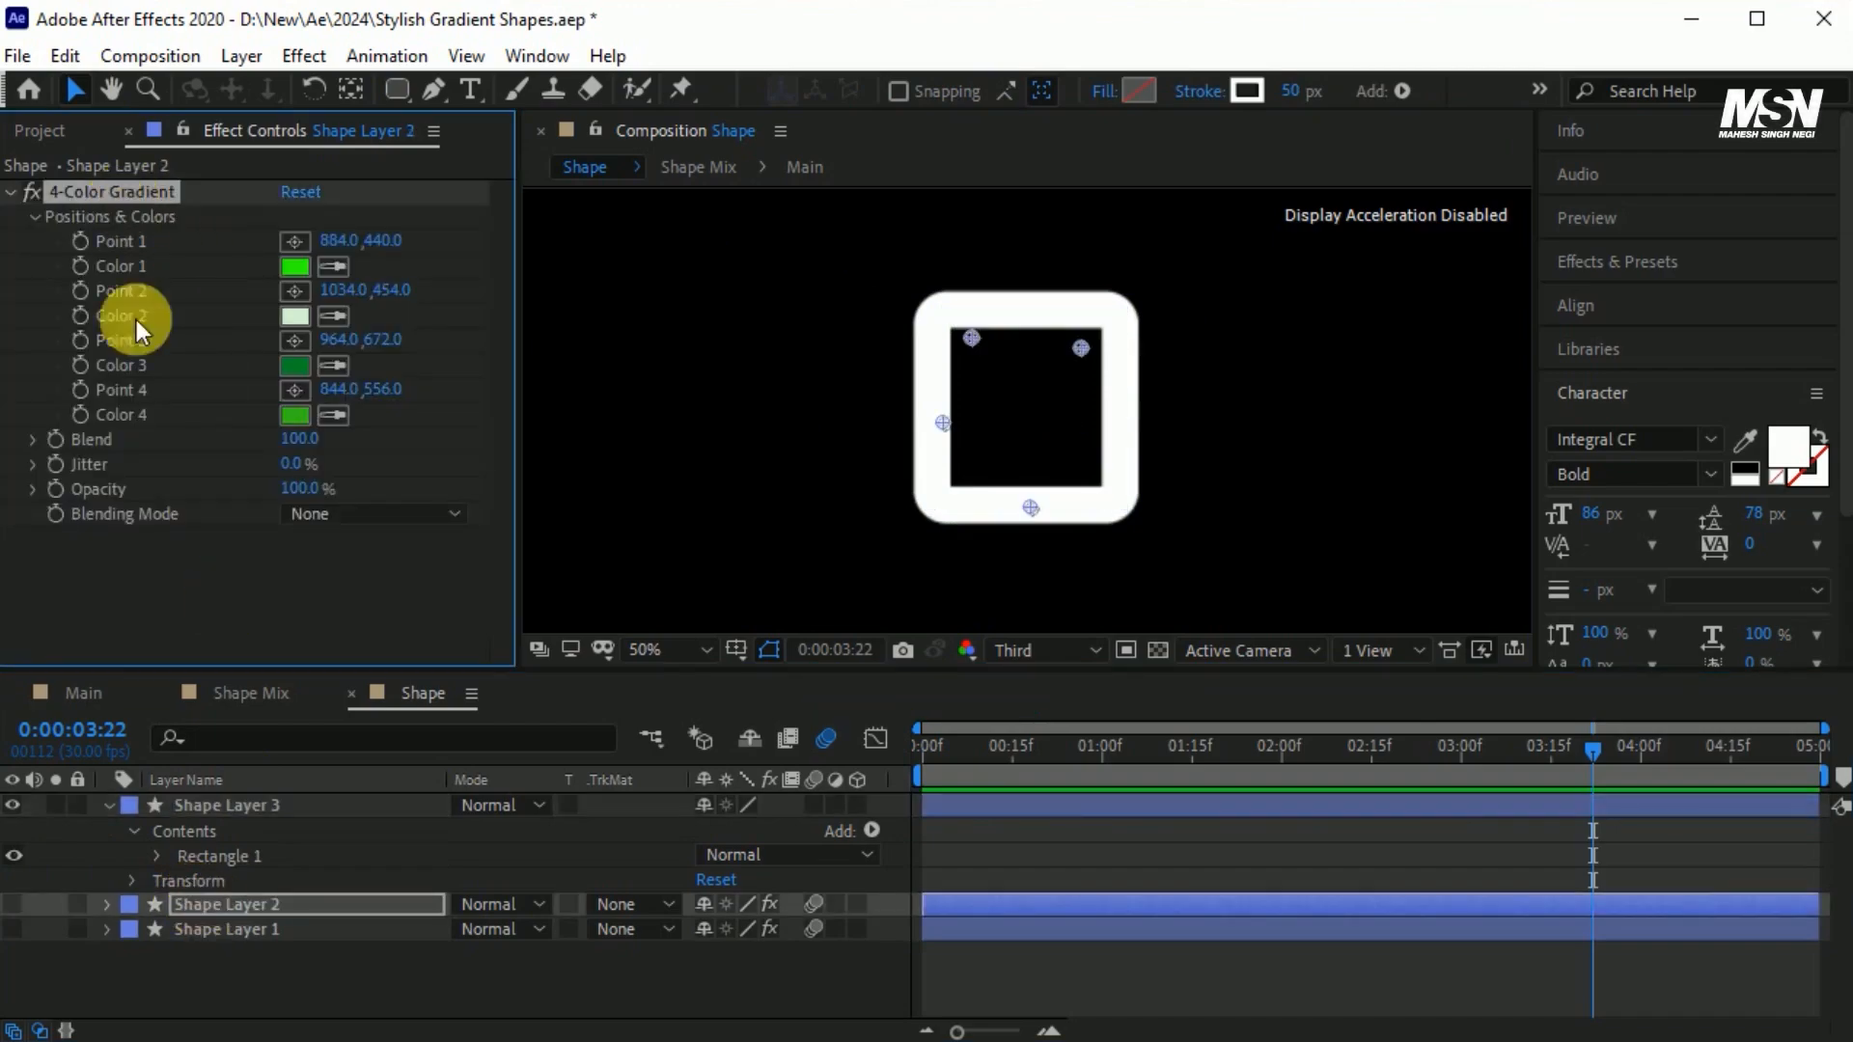
{"action": "left_click", "coordinate": [212, 804]}
{"action": "key", "text": "ctrl+v"}
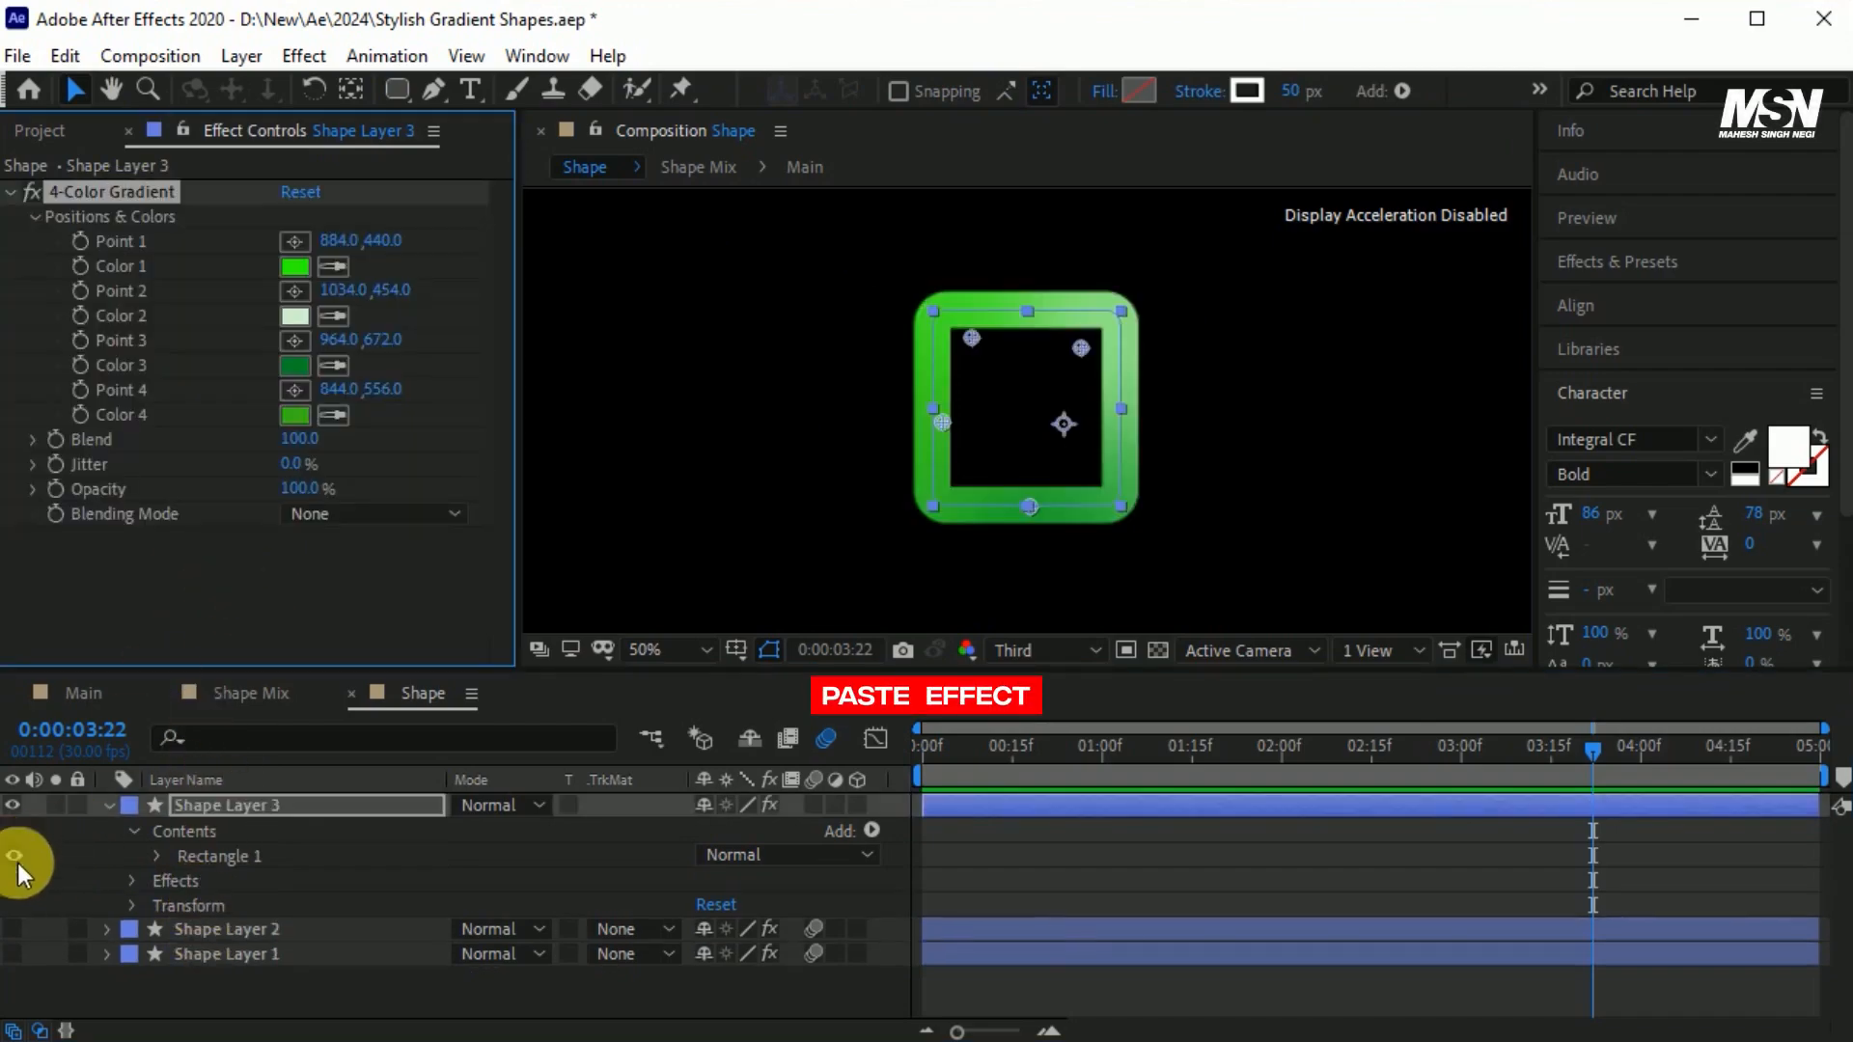
Set the rounded square's stroke to 37 px and move gradient points 1–4 to about 964,404; 978,654; 820,574; and 1094,424.
{"action": "left_click", "coordinate": [303, 807]}
{"action": "left_click", "coordinate": [131, 198]}
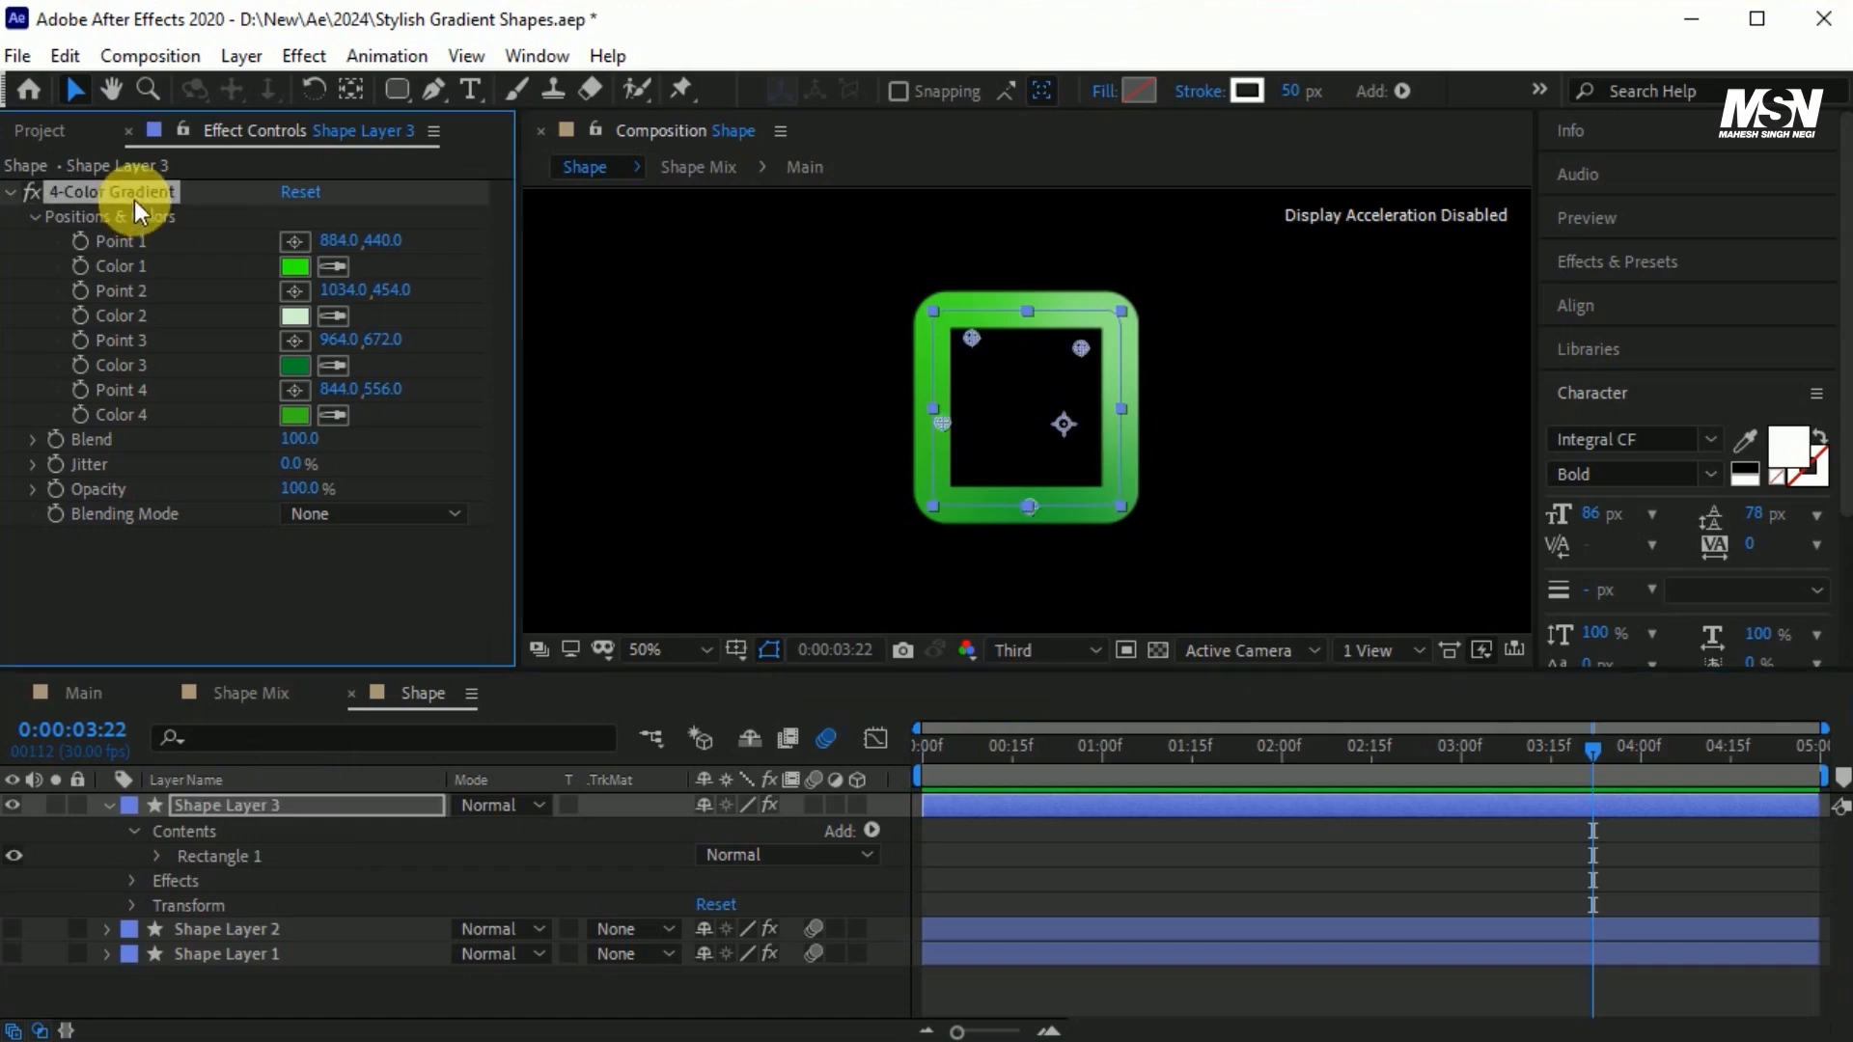
{"action": "left_click_drag", "start_coordinate": [1294, 91], "coordinate": [1282, 98]}
{"action": "left_click", "coordinate": [123, 193]}
{"action": "mouse_move", "coordinate": [971, 337]}
{"action": "left_mouse_down"}
{"action": "mouse_move", "coordinate": [983, 309]}
{"action": "mouse_move", "coordinate": [950, 317]}
{"action": "left_mouse_up"}
{"action": "left_click_drag", "start_coordinate": [1080, 347], "coordinate": [938, 502]}
{"action": "left_click_drag", "start_coordinate": [942, 421], "coordinate": [1100, 325]}
{"action": "left_click_drag", "start_coordinate": [1030, 507], "coordinate": [932, 455]}
{"action": "left_click_drag", "start_coordinate": [938, 501], "coordinate": [1041, 494]}
{"action": "left_click_drag", "start_coordinate": [950, 316], "coordinate": [1029, 312]}
{"action": "left_click_drag", "start_coordinate": [1100, 324], "coordinate": [1122, 322]}
{"action": "left_click_drag", "start_coordinate": [931, 455], "coordinate": [928, 438]}
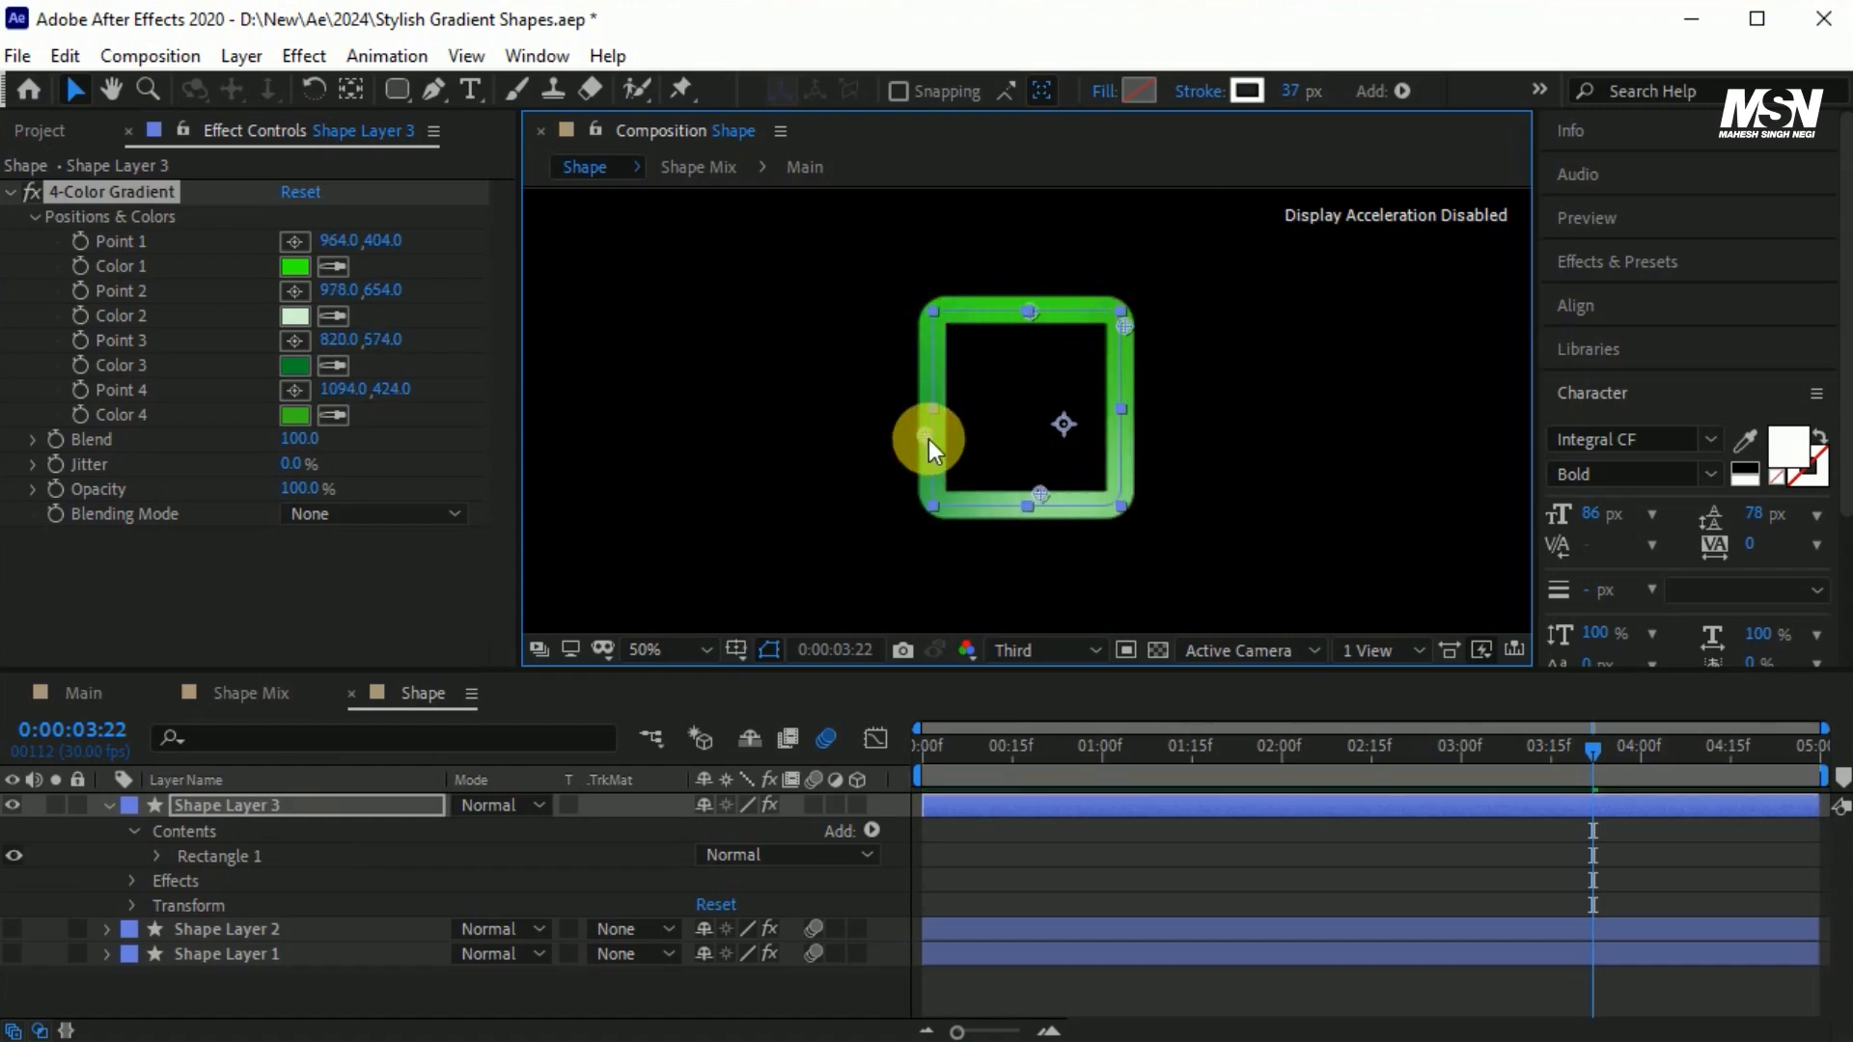
Duplicate Shape Layer 3 and shrink the copy so it sits as a smaller square inside the original.
{"action": "left_click", "coordinate": [250, 807]}
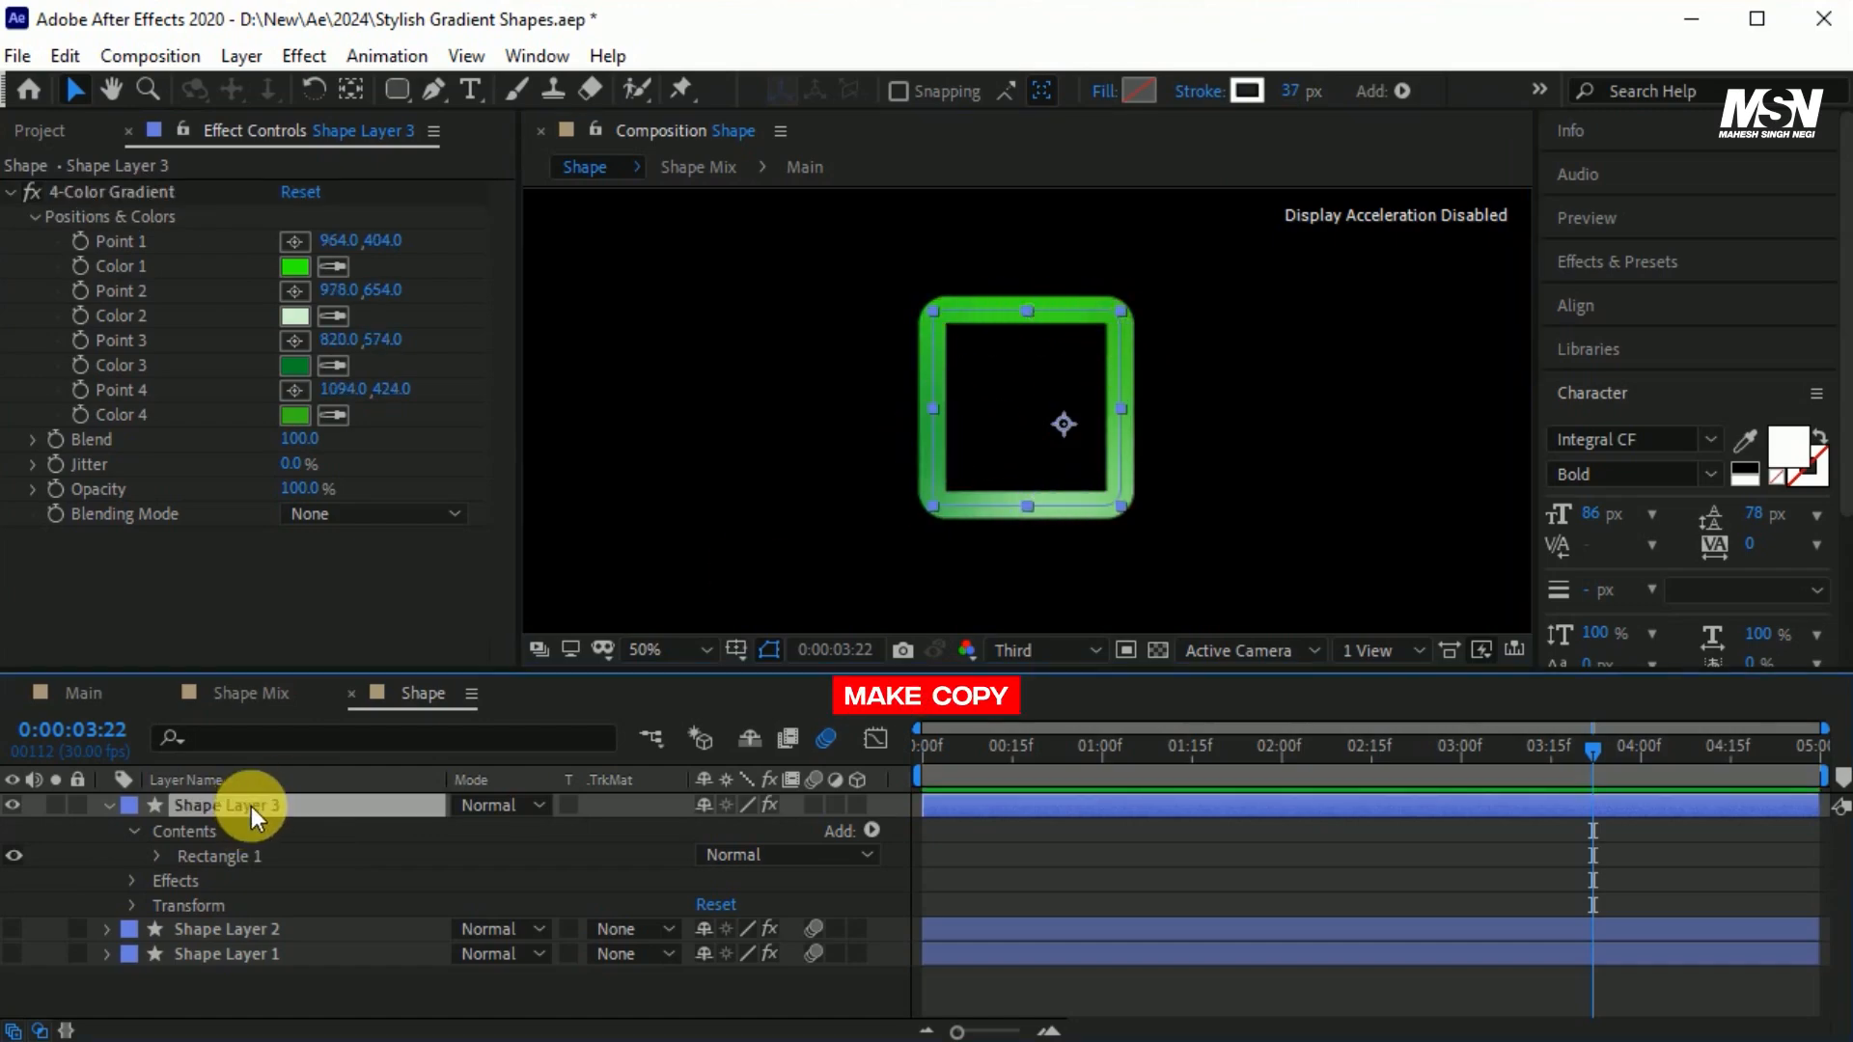
{"action": "key", "text": "ctrl+d"}
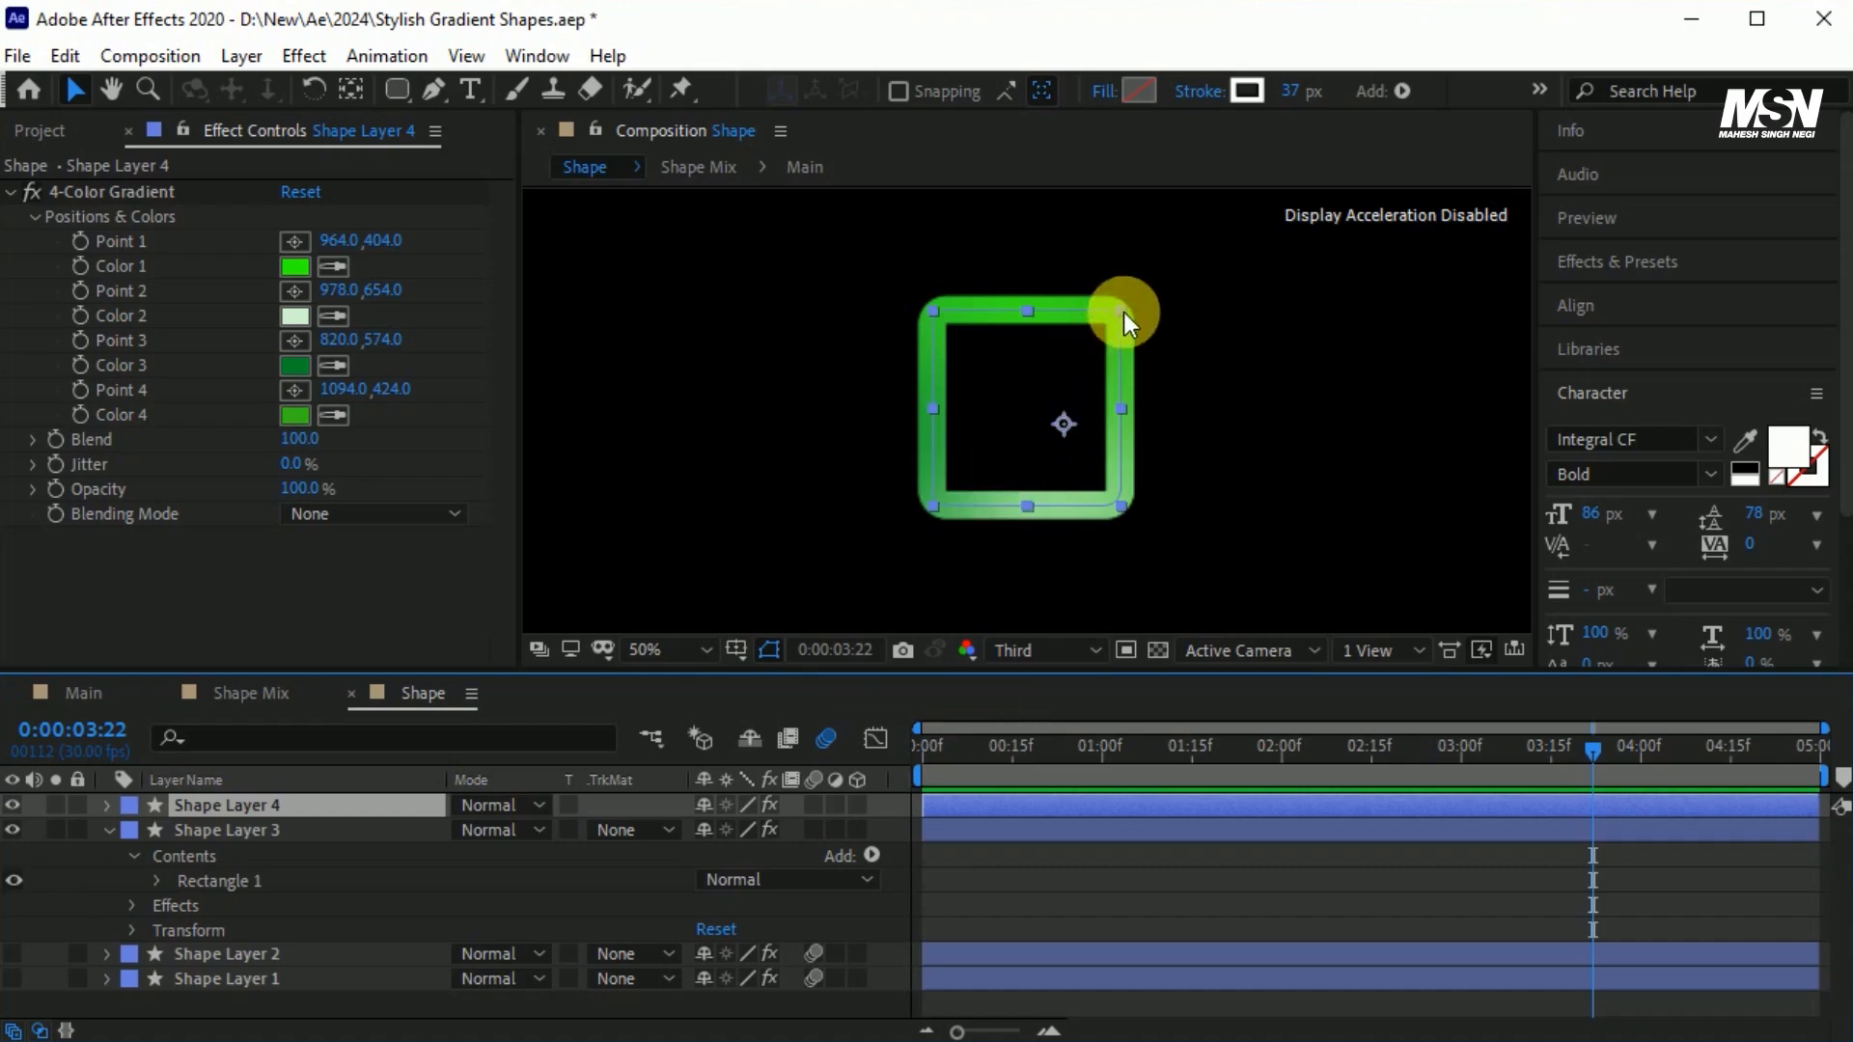
{"action": "left_click_drag", "start_coordinate": [1122, 311], "coordinate": [1116, 327]}
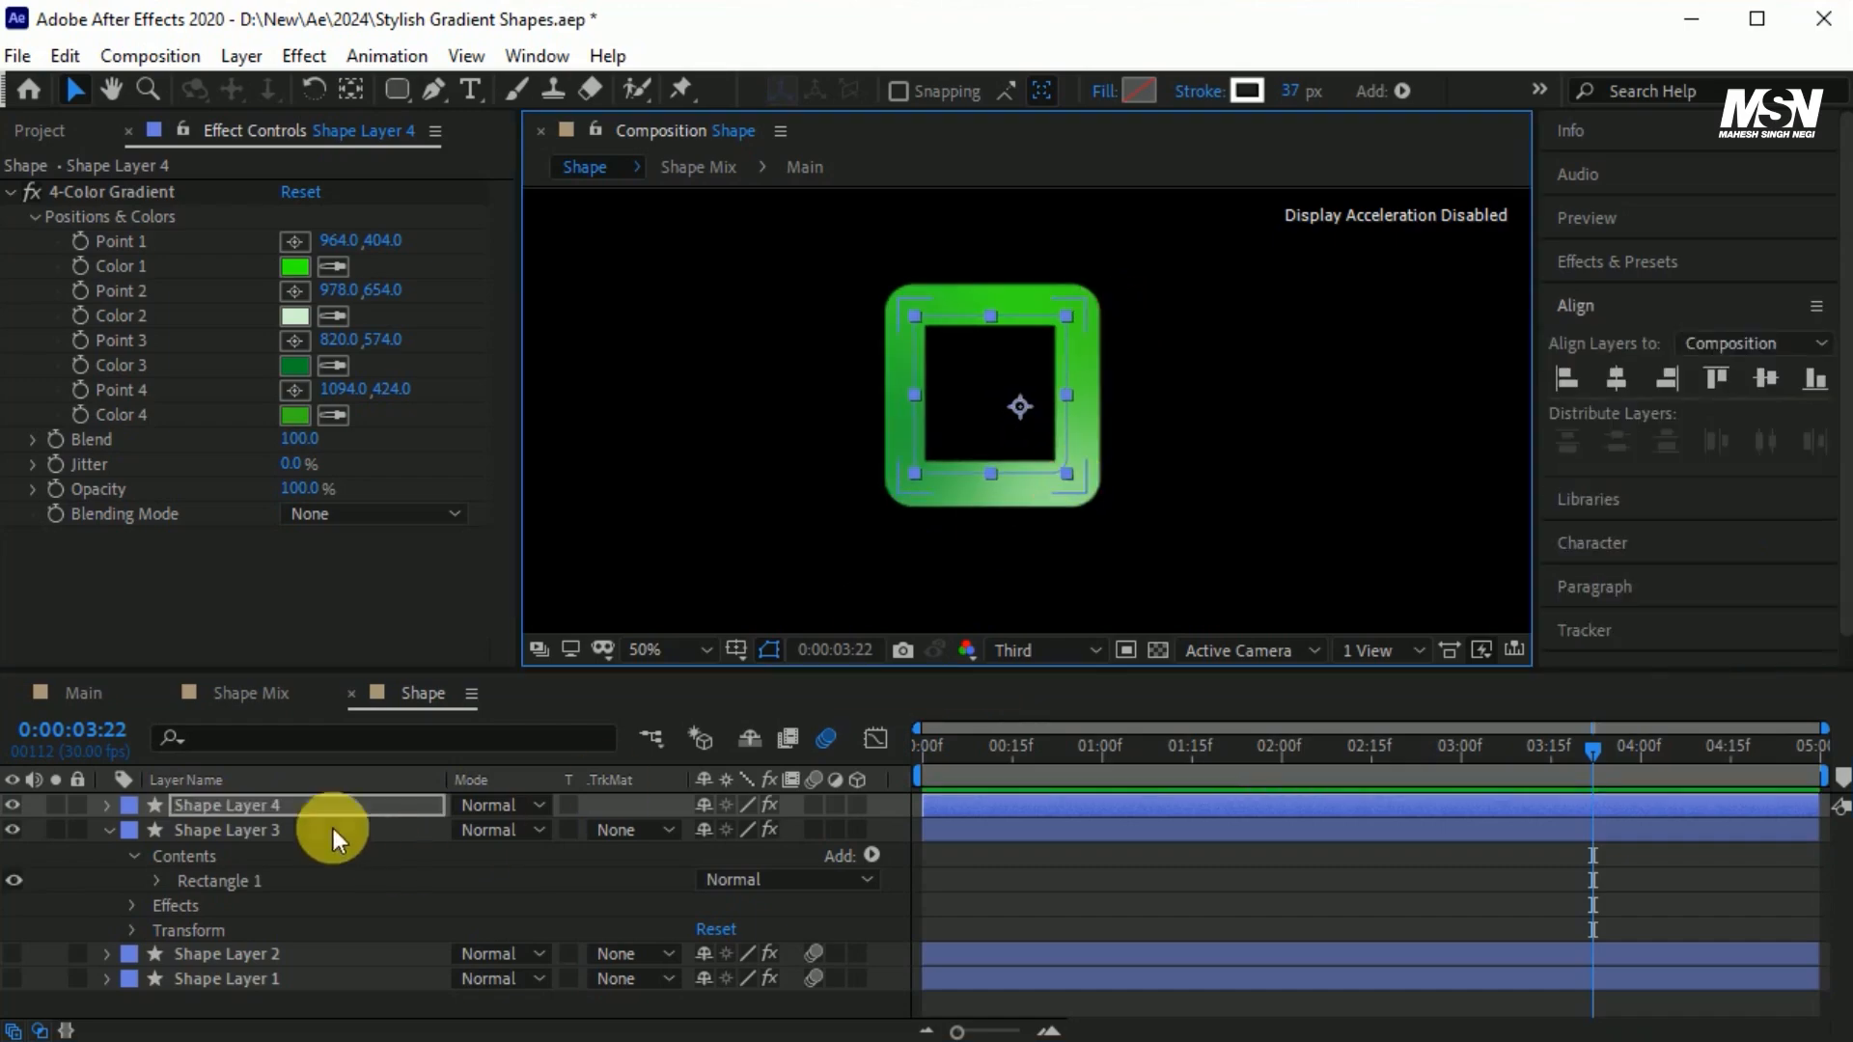
Rearrange the inner square's 4-Color Gradient points around its outline, with Point 1 at about 814,618 and Point 4 at about 1010,508.
{"action": "left_click", "coordinate": [93, 194]}
{"action": "left_click_drag", "start_coordinate": [1028, 314], "coordinate": [921, 468]}
{"action": "left_click_drag", "start_coordinate": [924, 436], "coordinate": [948, 333]}
{"action": "left_click_drag", "start_coordinate": [1123, 327], "coordinate": [1064, 387]}
{"action": "left_click_drag", "start_coordinate": [1039, 493], "coordinate": [996, 327]}
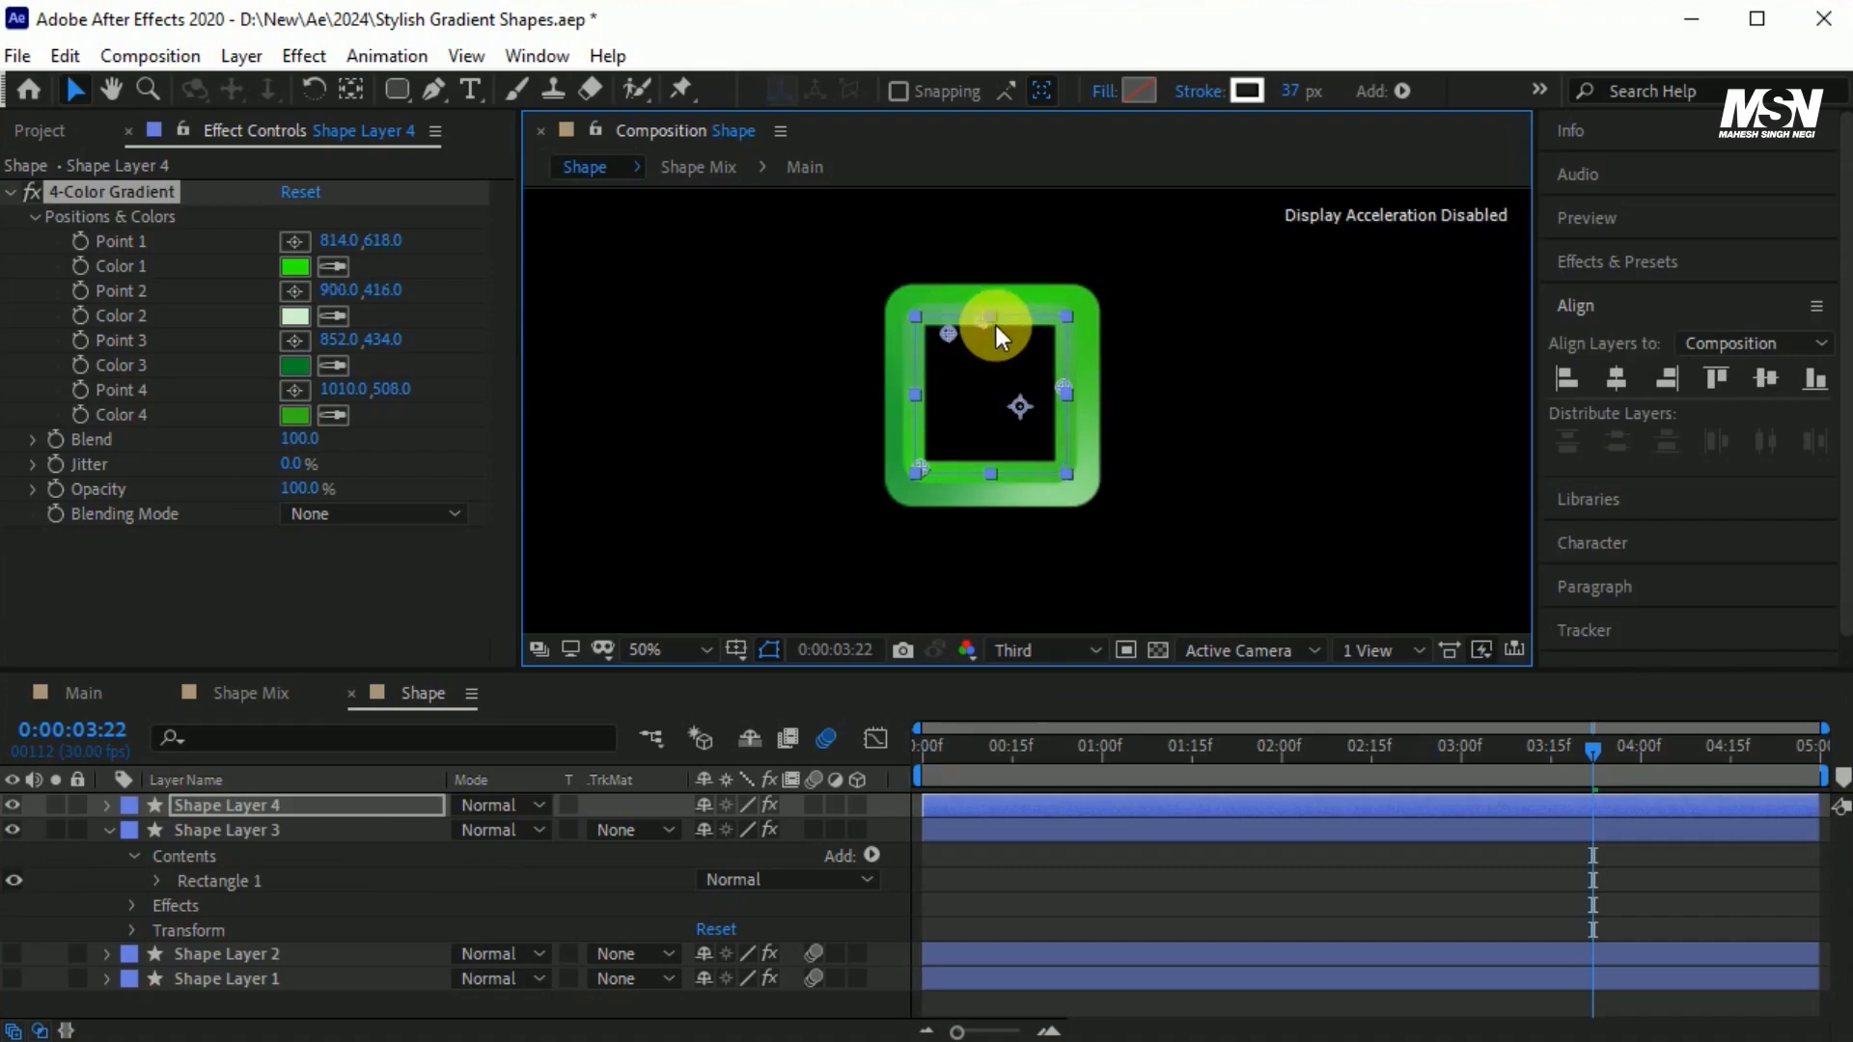
Scrub through the Shape Mix composition, and preview the Main composition from the start with the square shapes.
{"action": "left_click", "coordinate": [247, 687]}
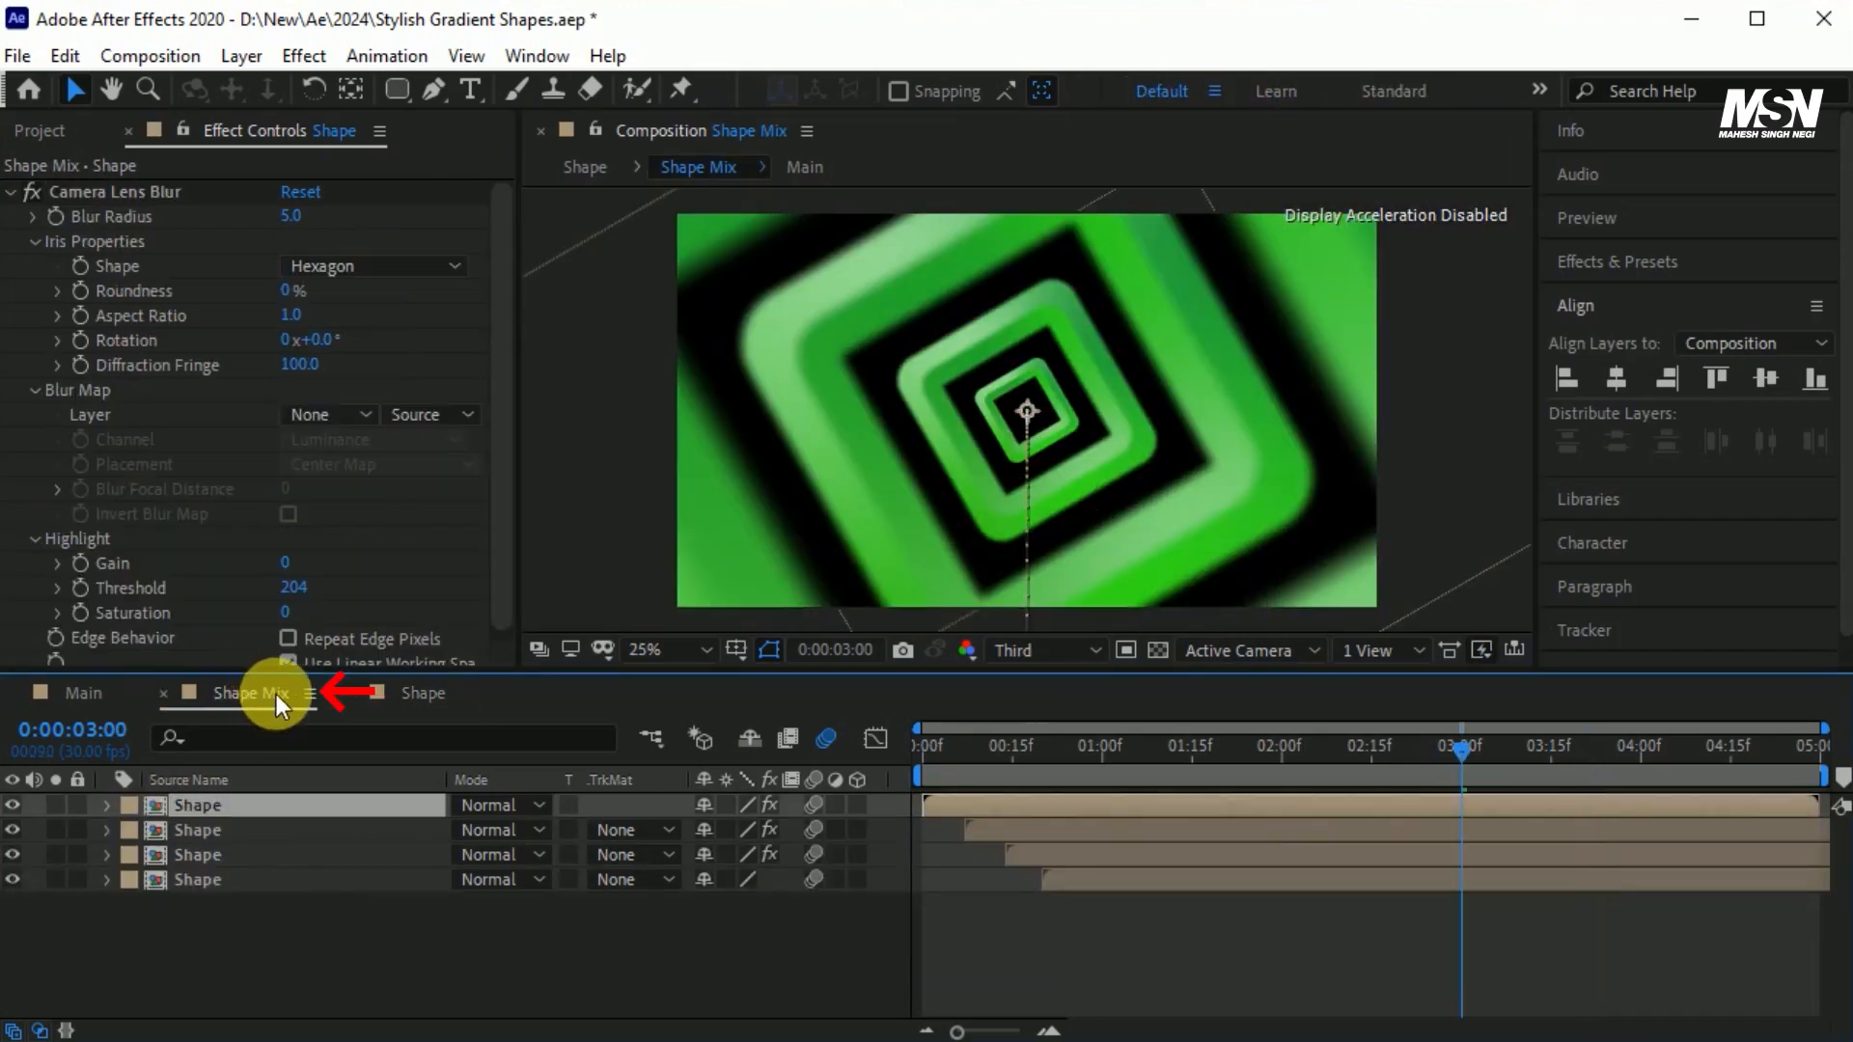
{"action": "left_click_drag", "start_coordinate": [1447, 751], "coordinate": [1508, 799]}
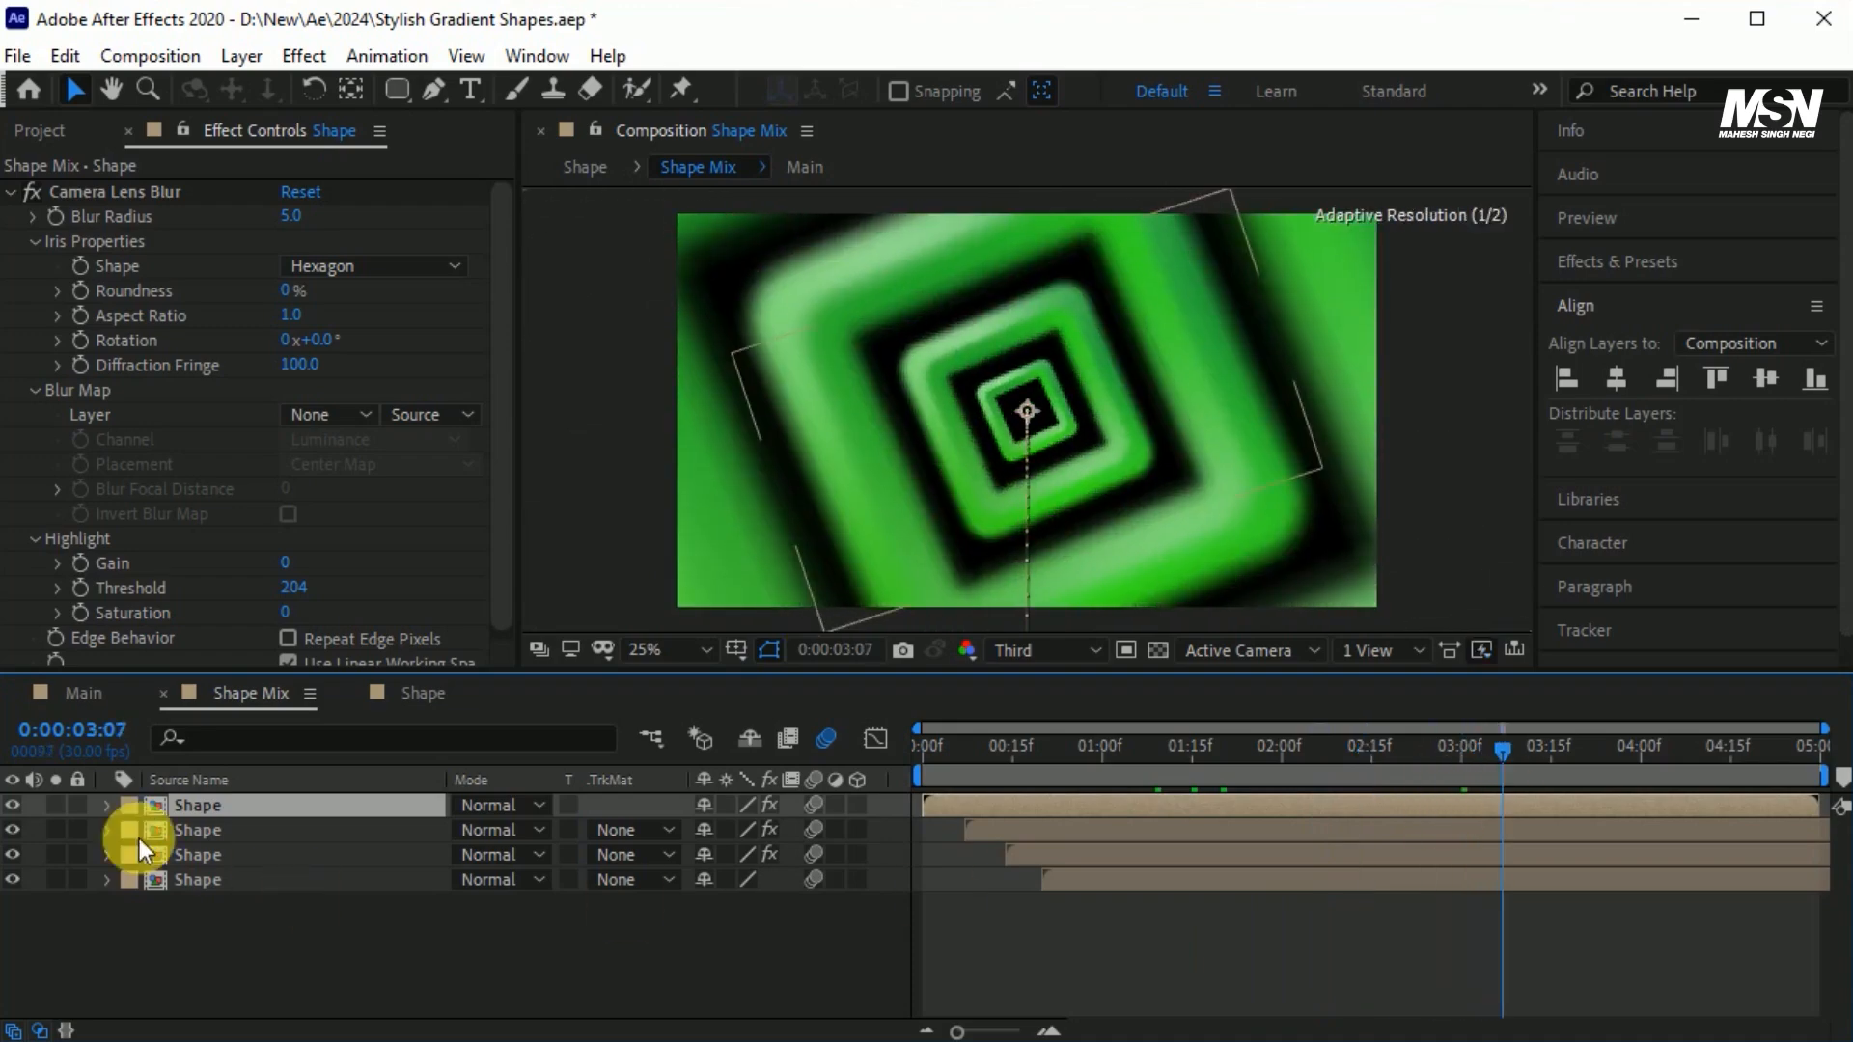
{"action": "left_click", "coordinate": [91, 692]}
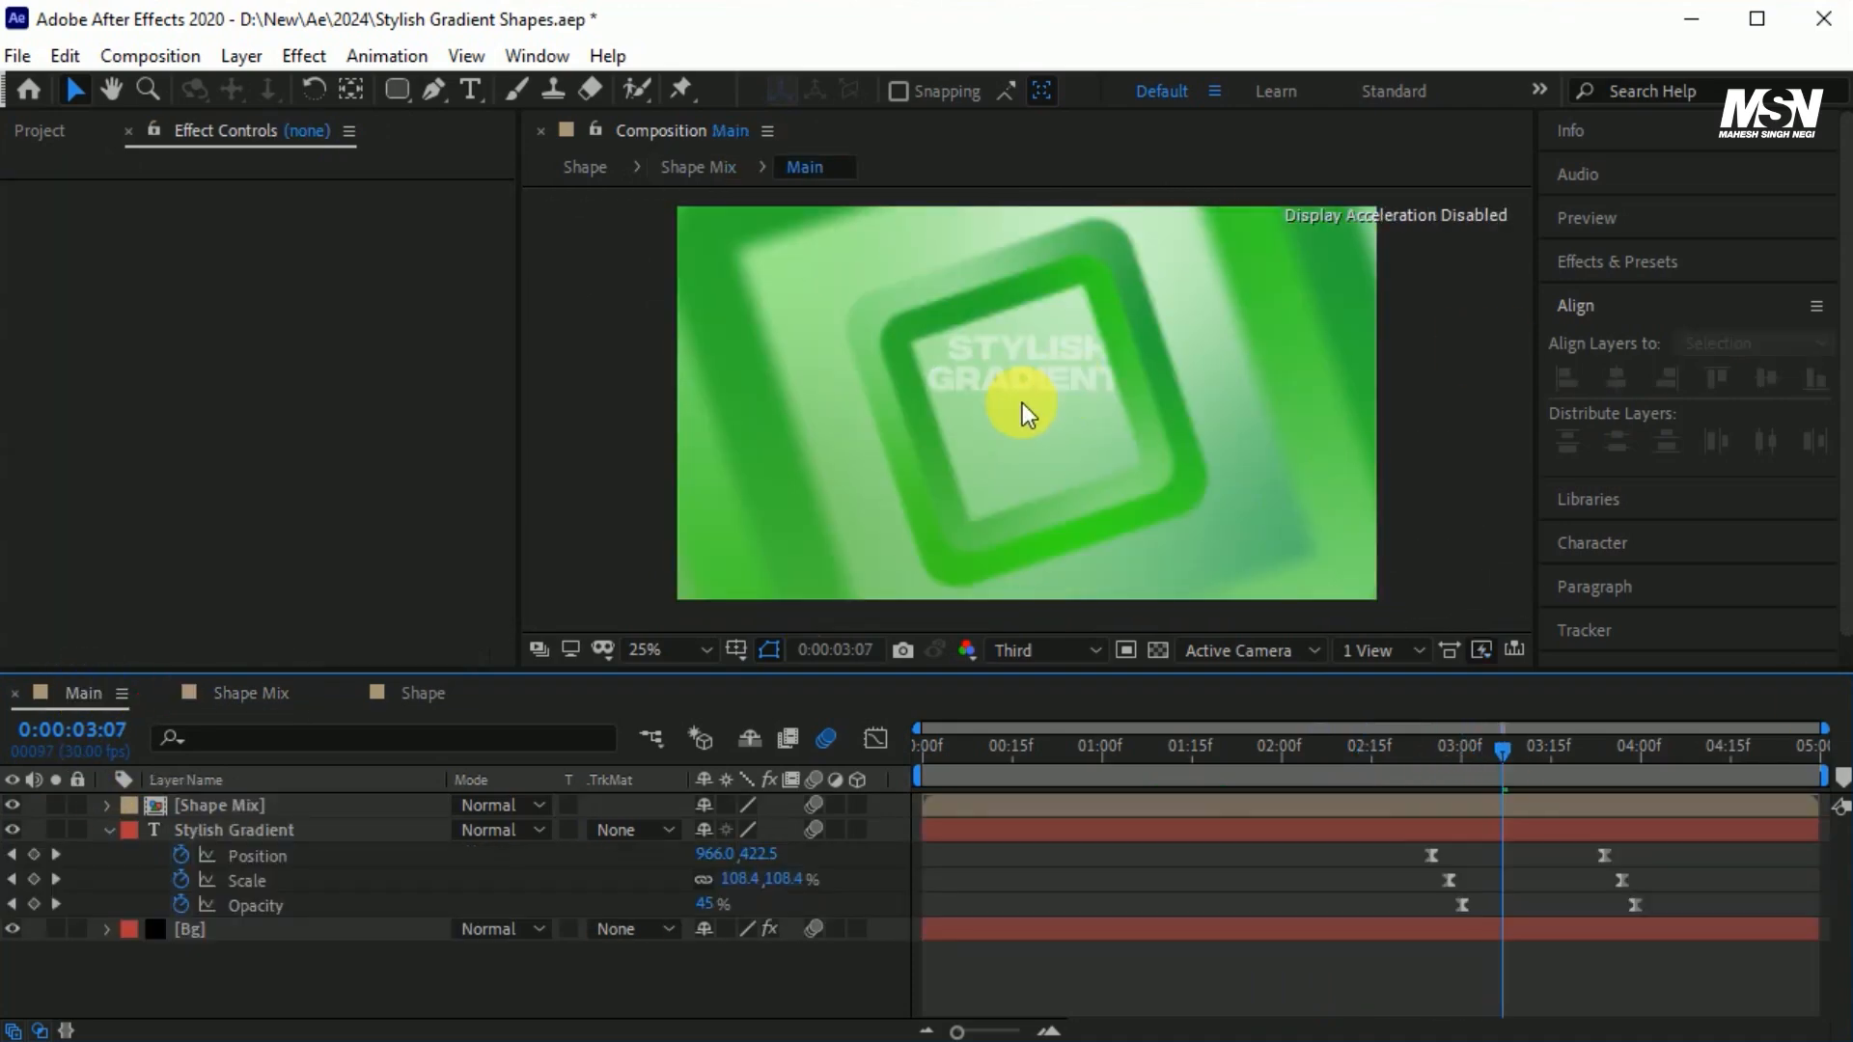
{"action": "left_click_drag", "start_coordinate": [1250, 776], "coordinate": [916, 792]}
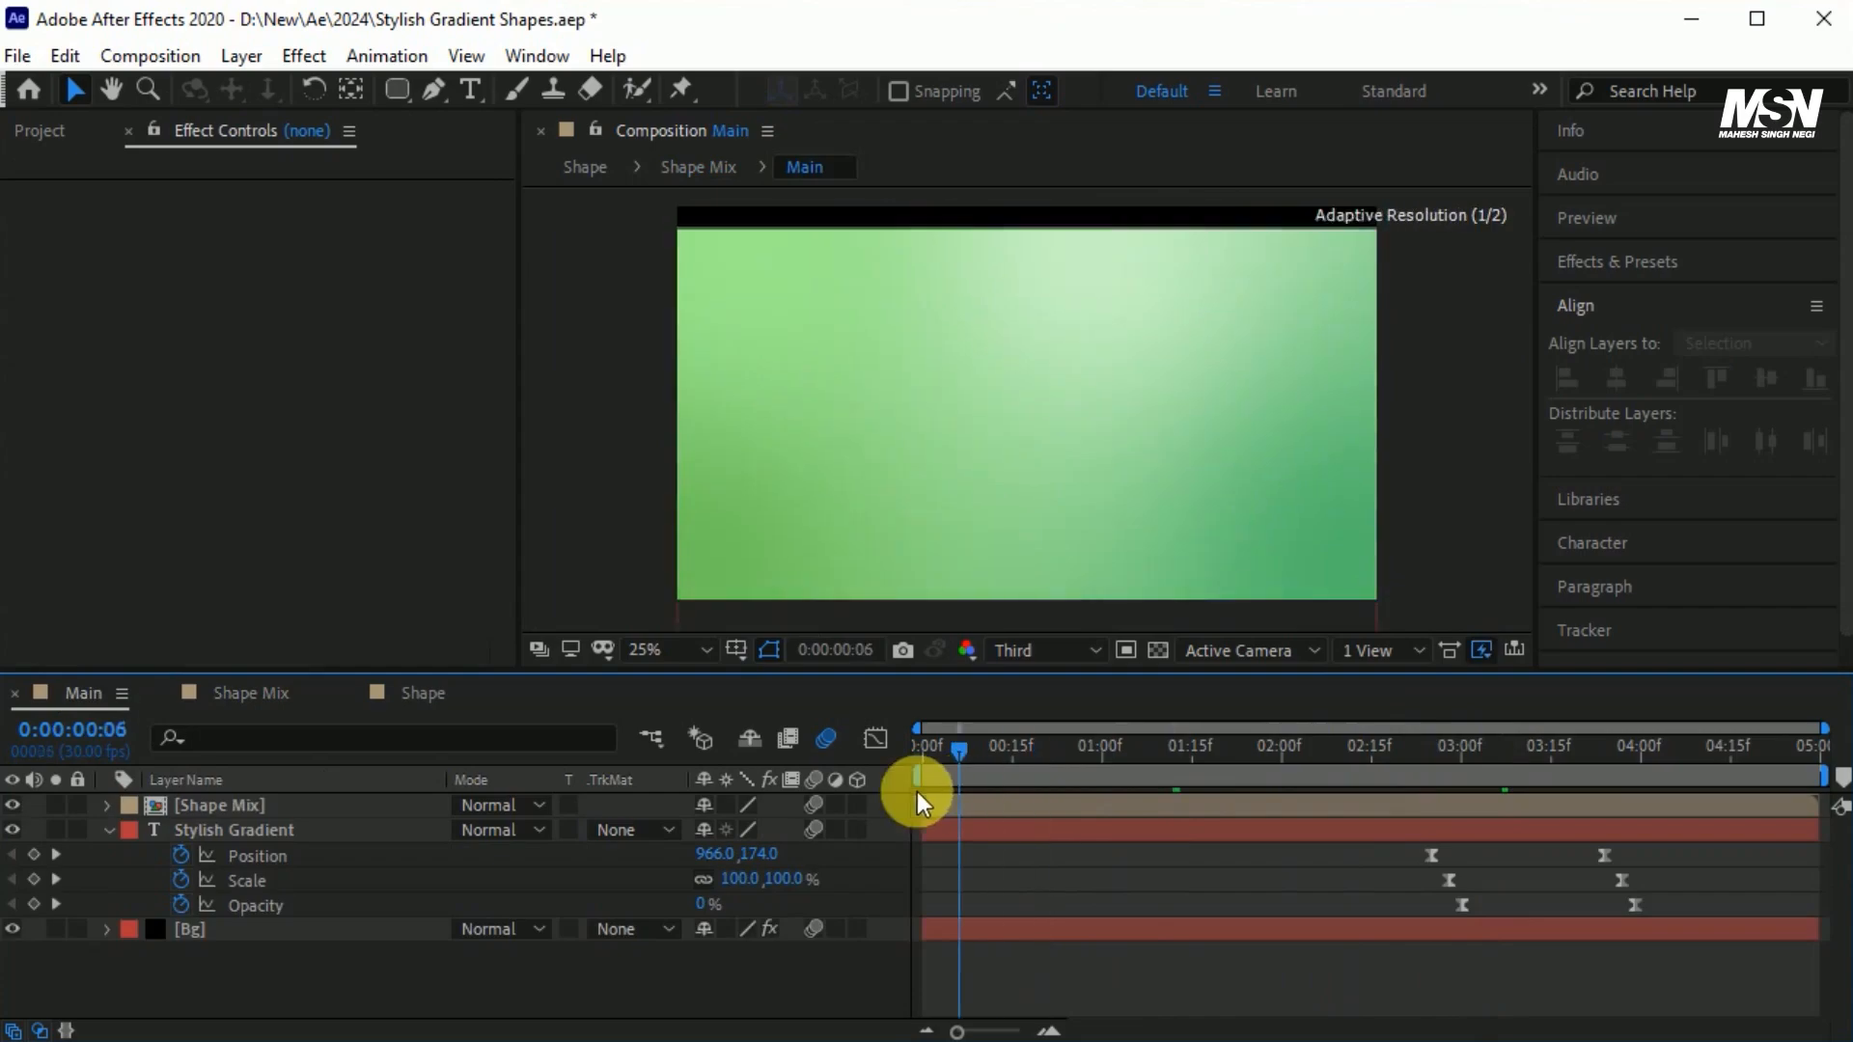
{"action": "key", "text": "space"}
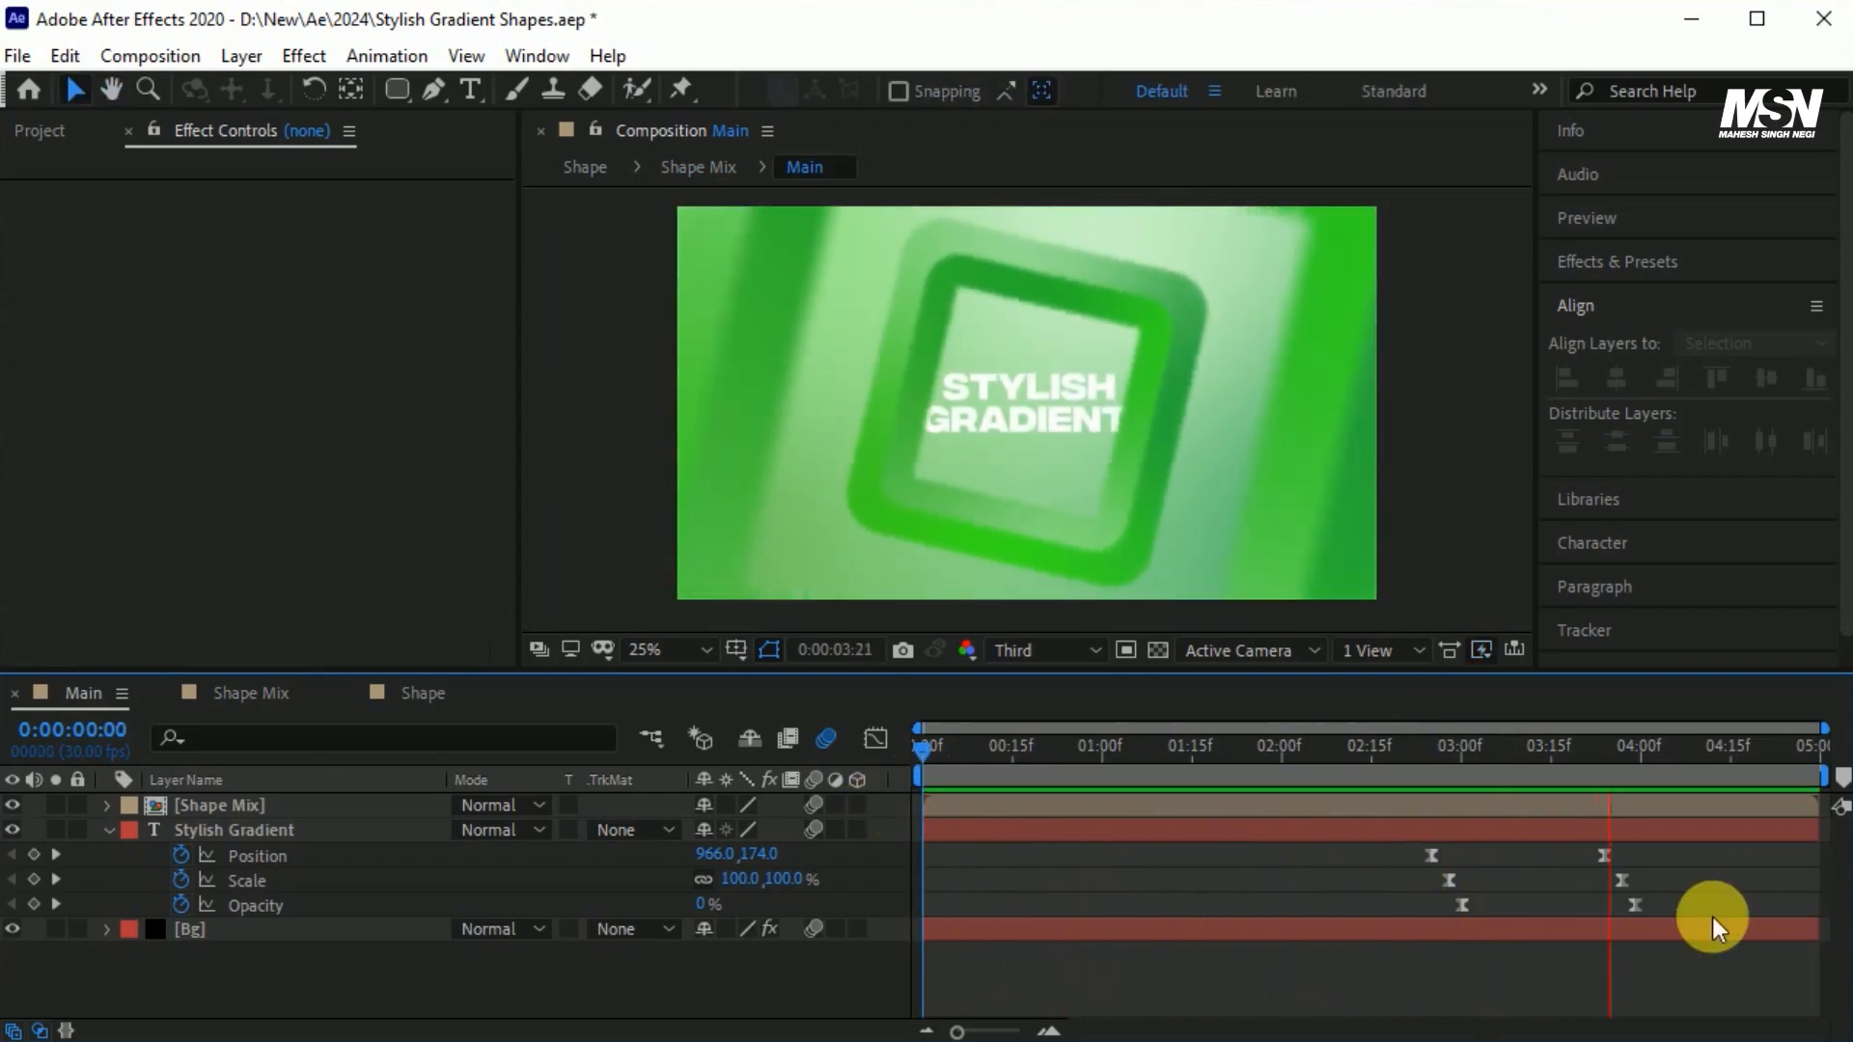
{"action": "key", "text": "space"}
Add an adjustment layer named CC above Shape Mix in Main and collapse the Stylish Gradient layer's properties.
{"action": "left_click", "coordinate": [302, 809]}
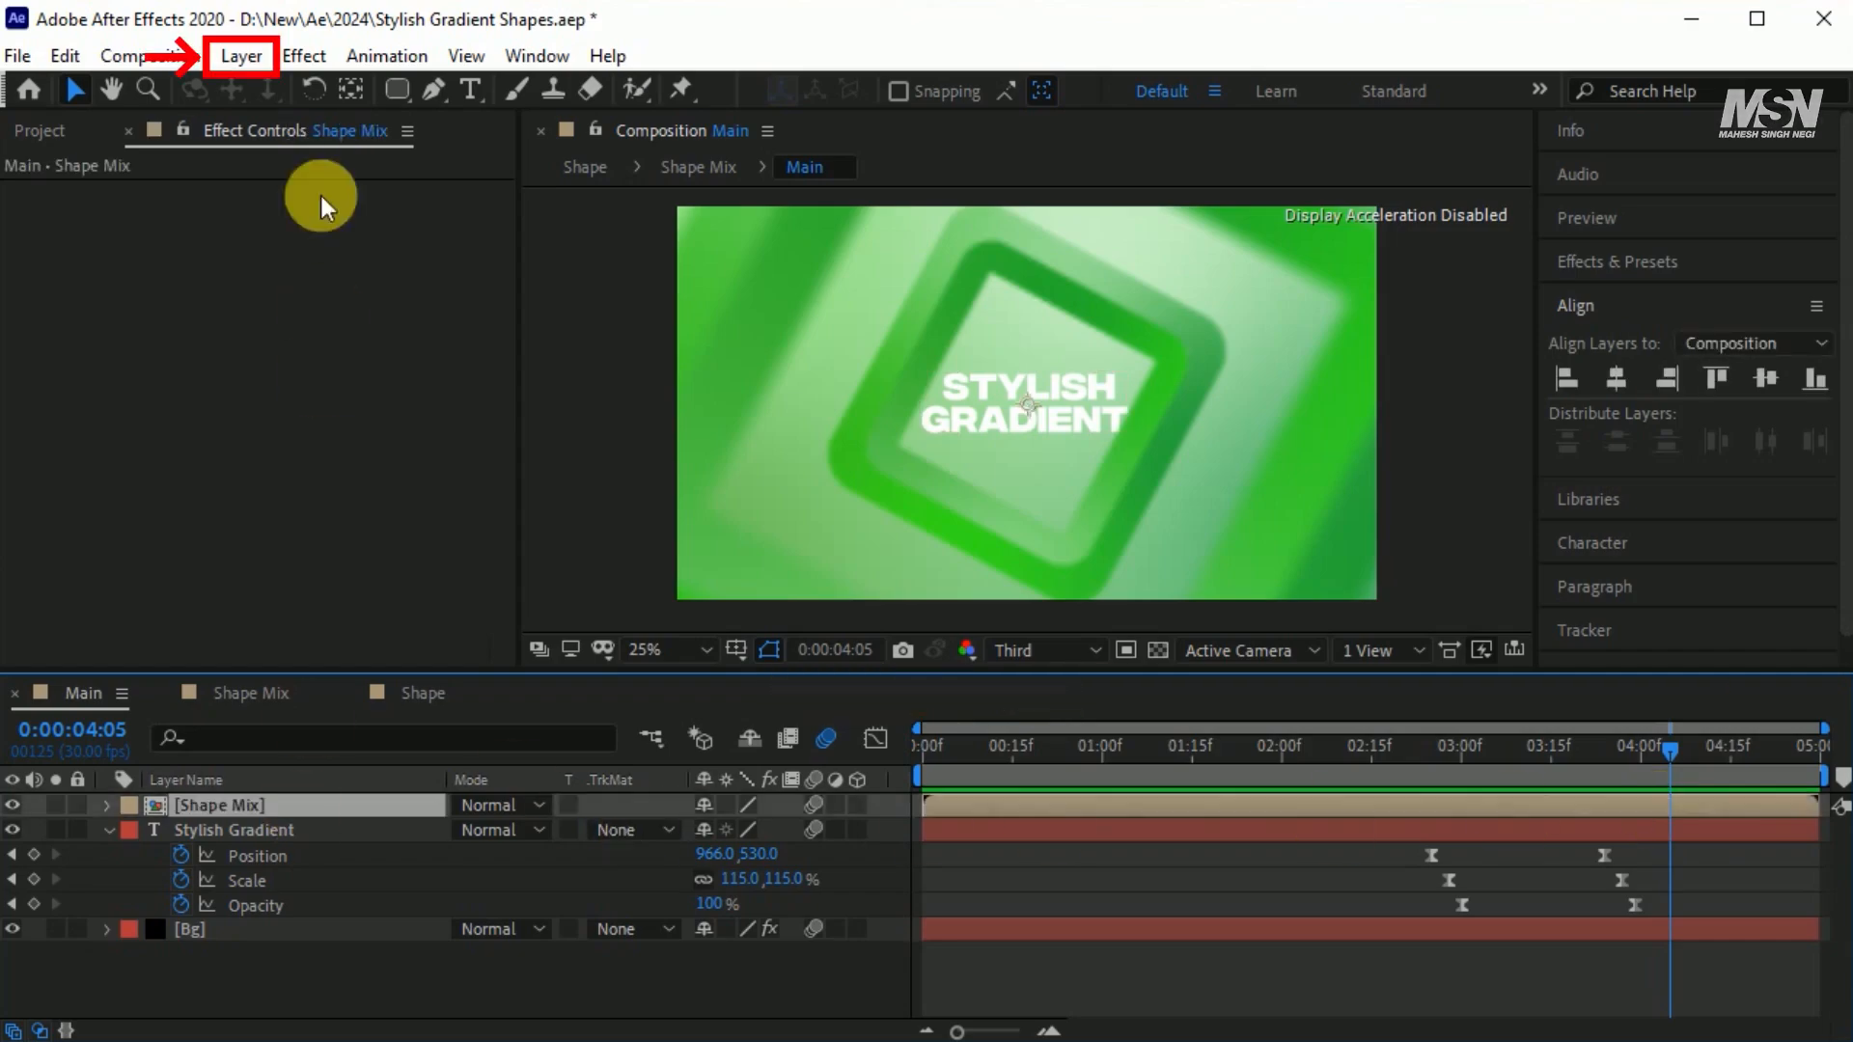
{"action": "left_click", "coordinate": [260, 64]}
{"action": "mouse_move", "coordinate": [278, 87]}
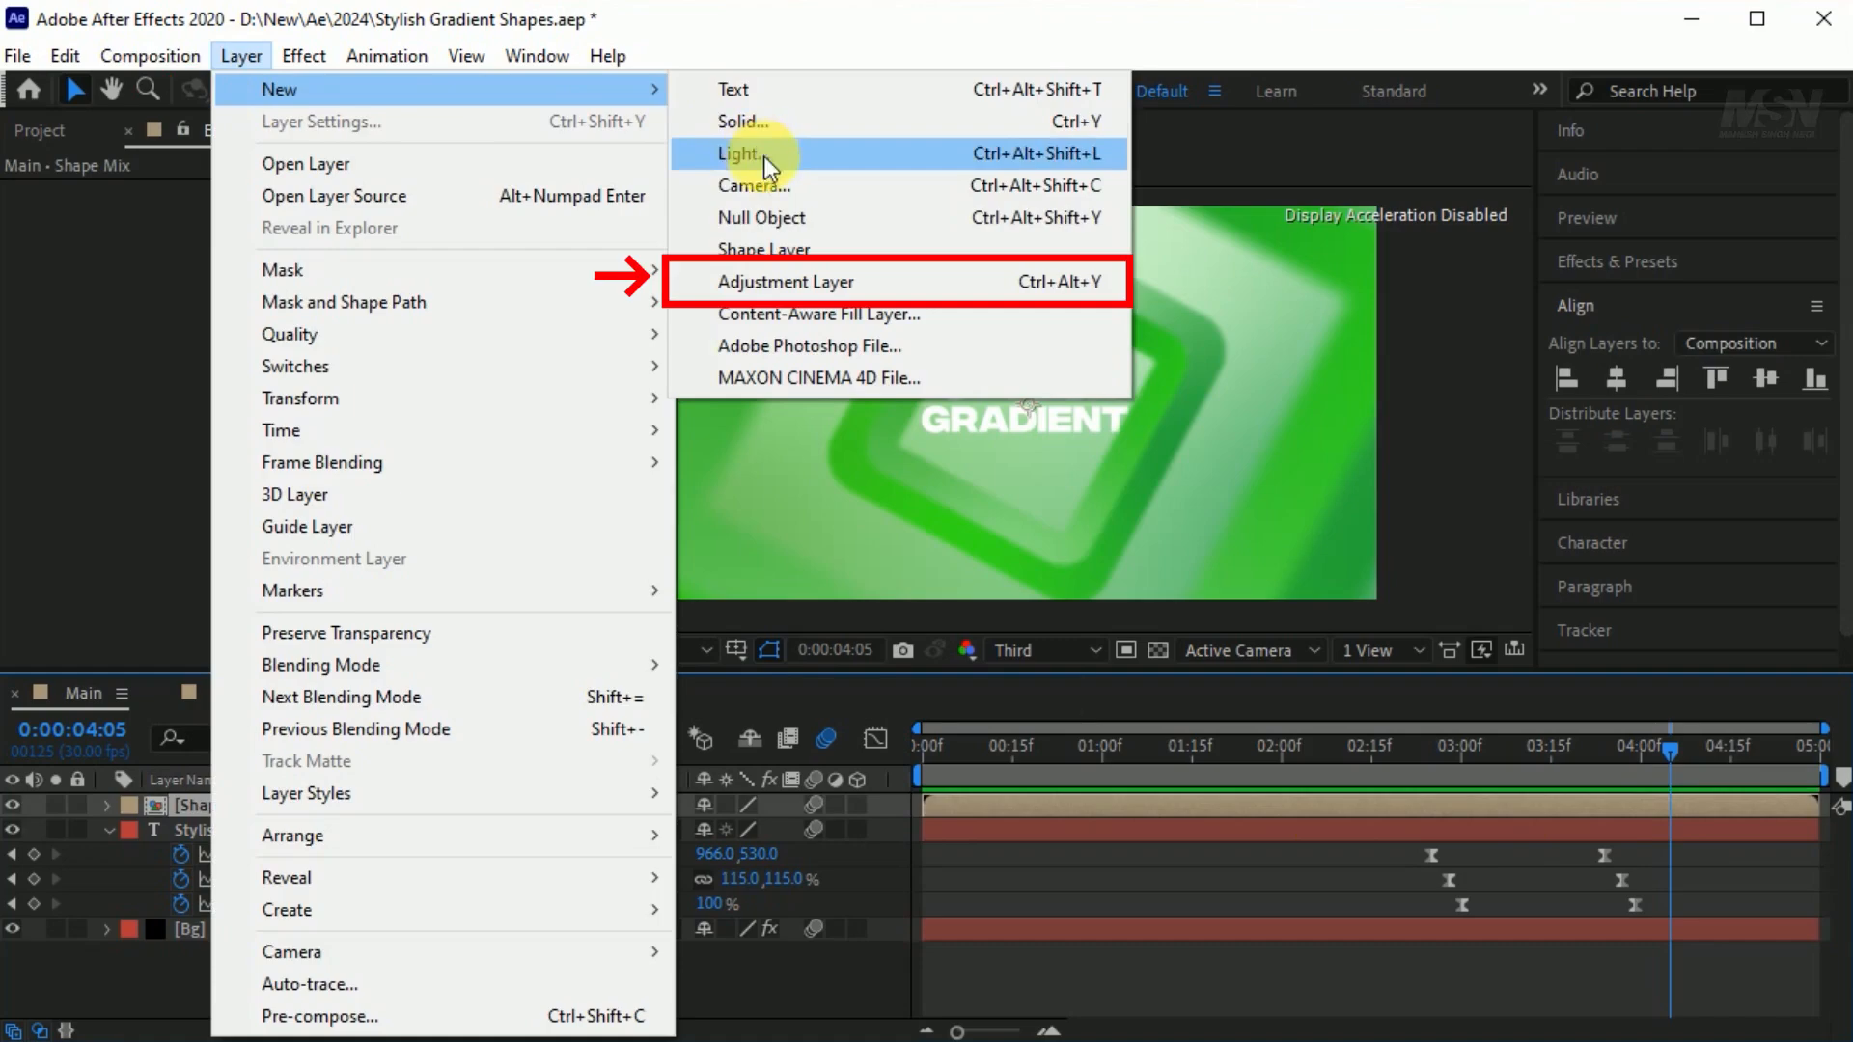
{"action": "left_click", "coordinate": [821, 282]}
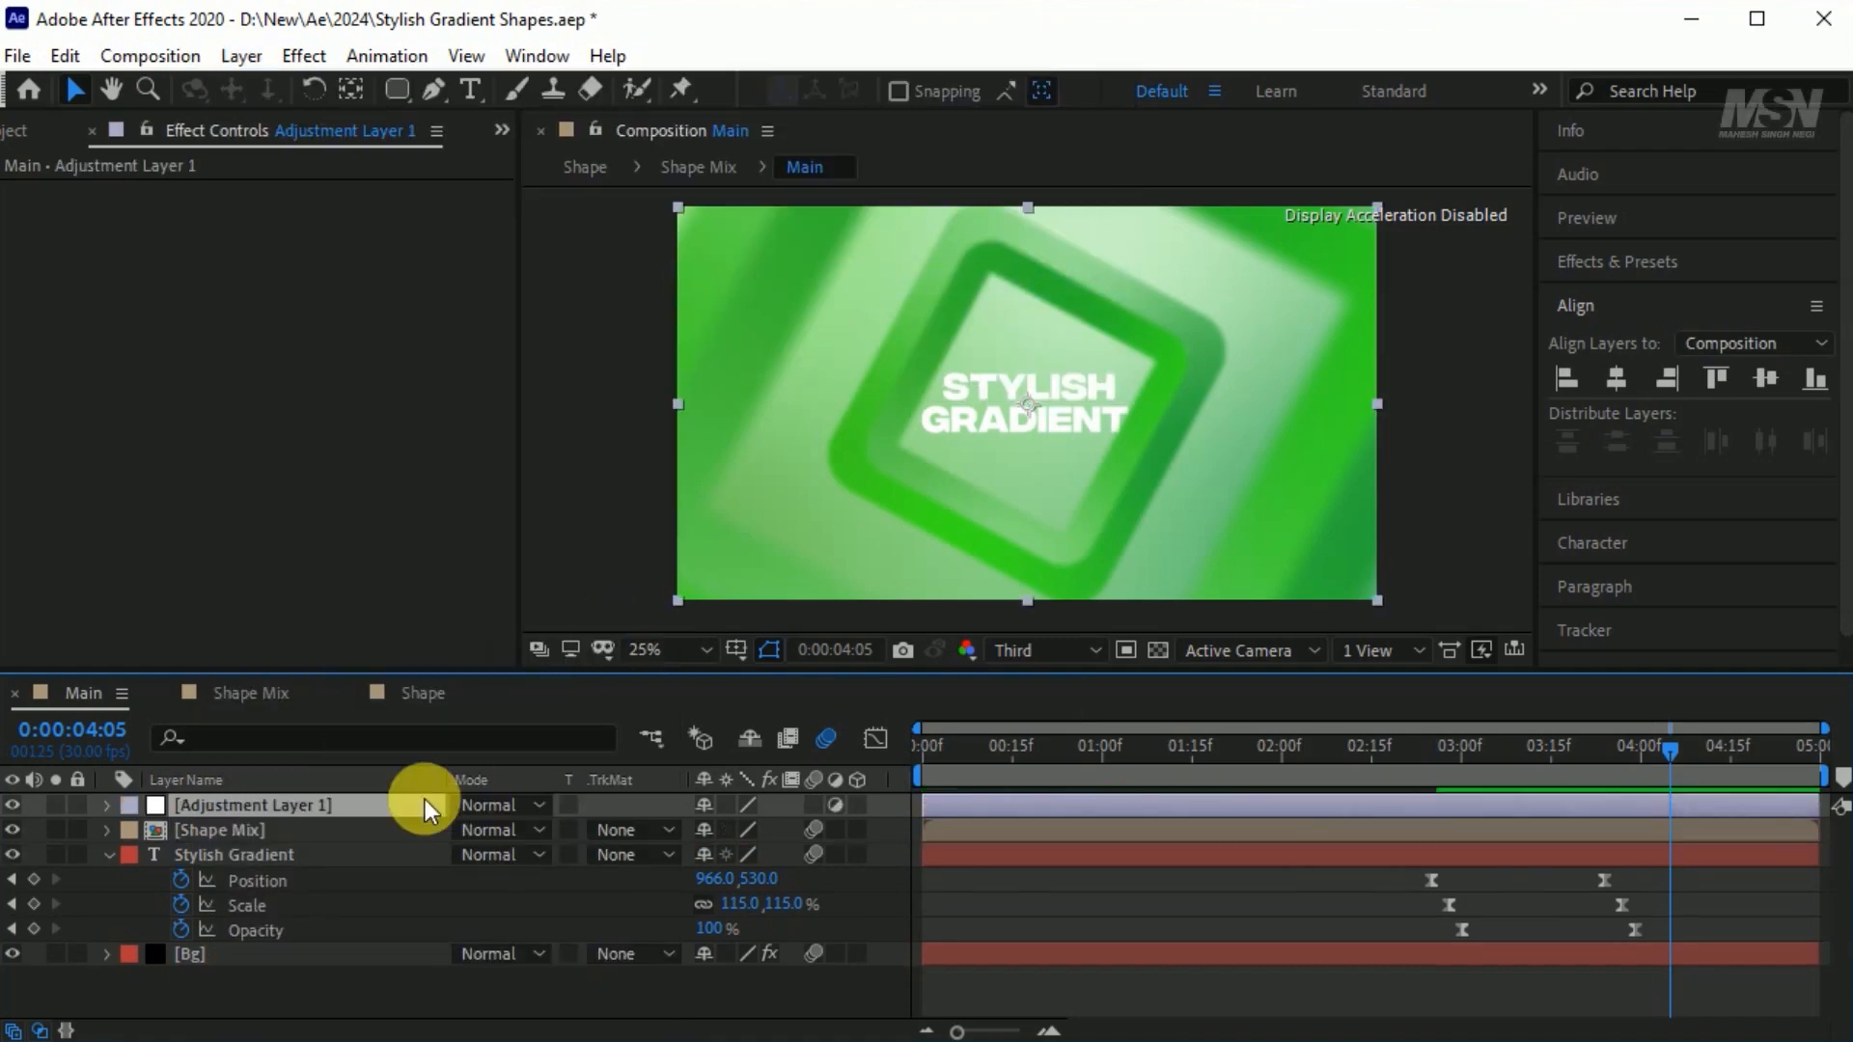
{"action": "key", "text": "Return"}
{"action": "type", "text": "CC"}
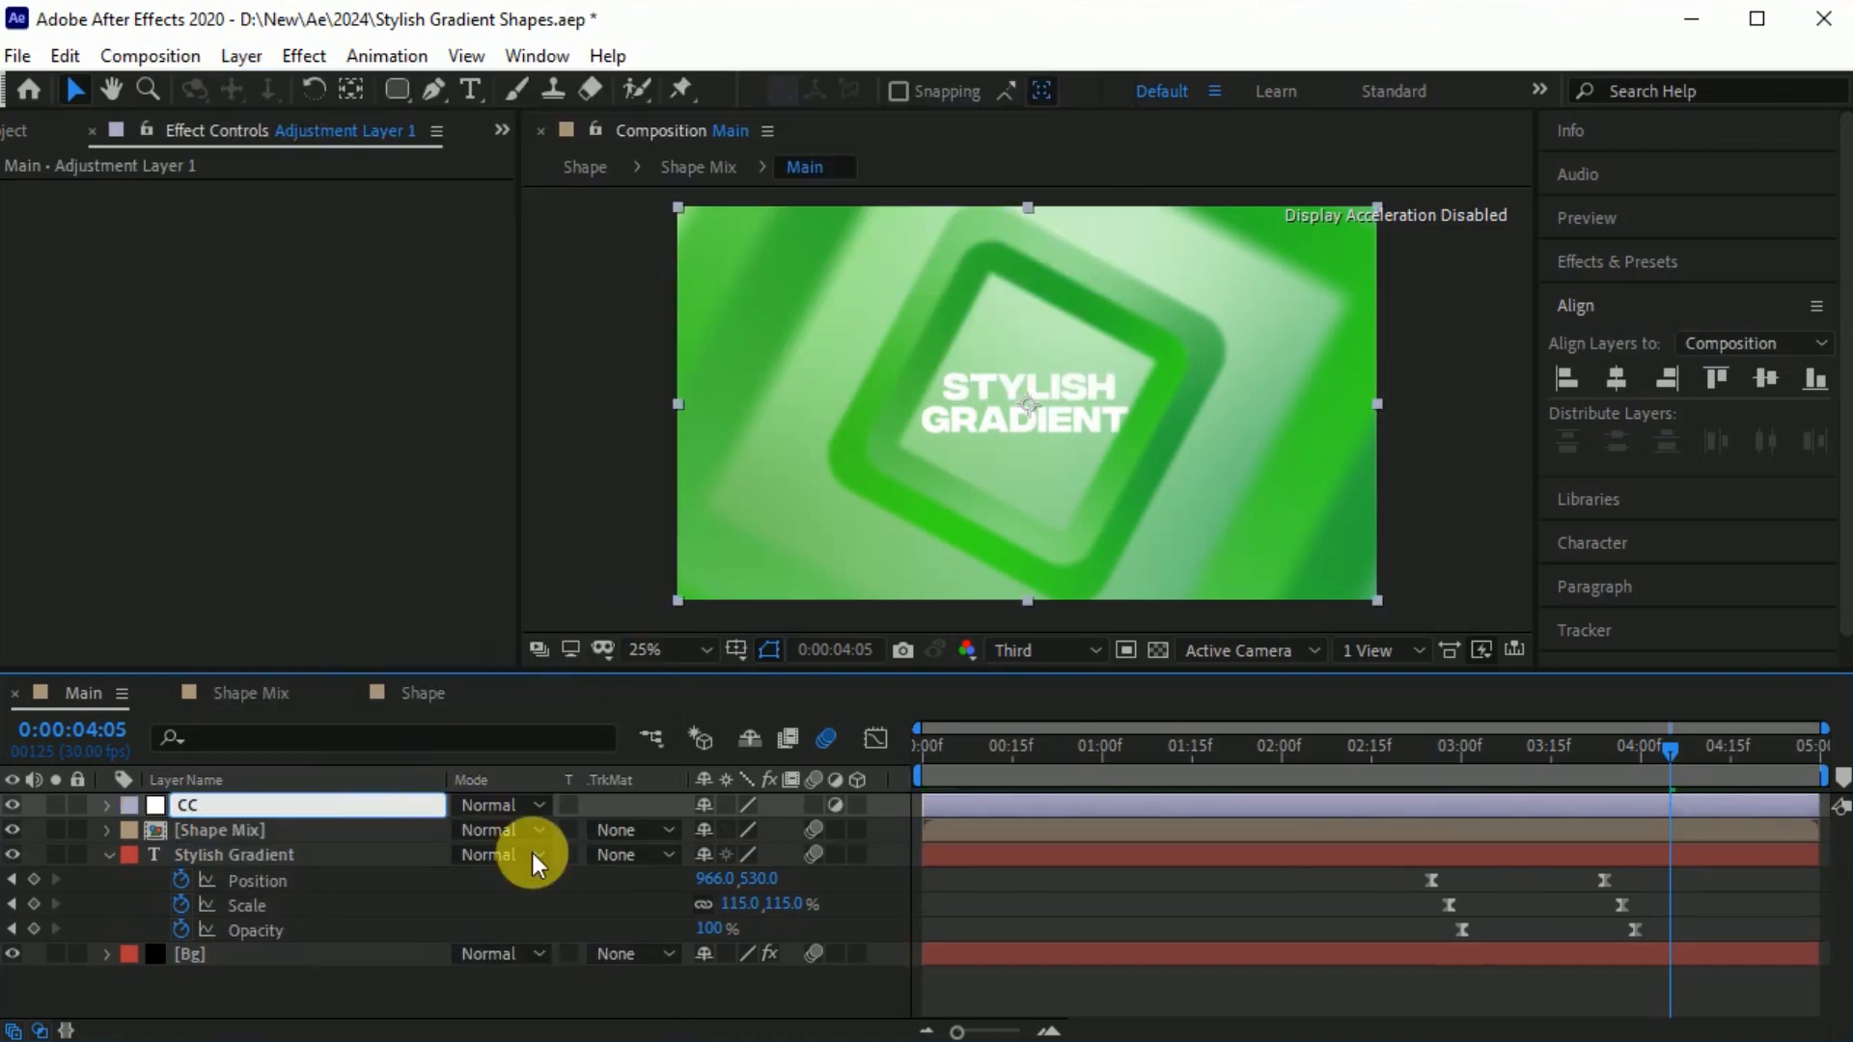
{"action": "left_click", "coordinate": [126, 856]}
{"action": "left_click", "coordinate": [109, 855]}
Find the Hue/Saturation effect and apply it to the CC adjustment layer.
{"action": "left_click", "coordinate": [236, 804]}
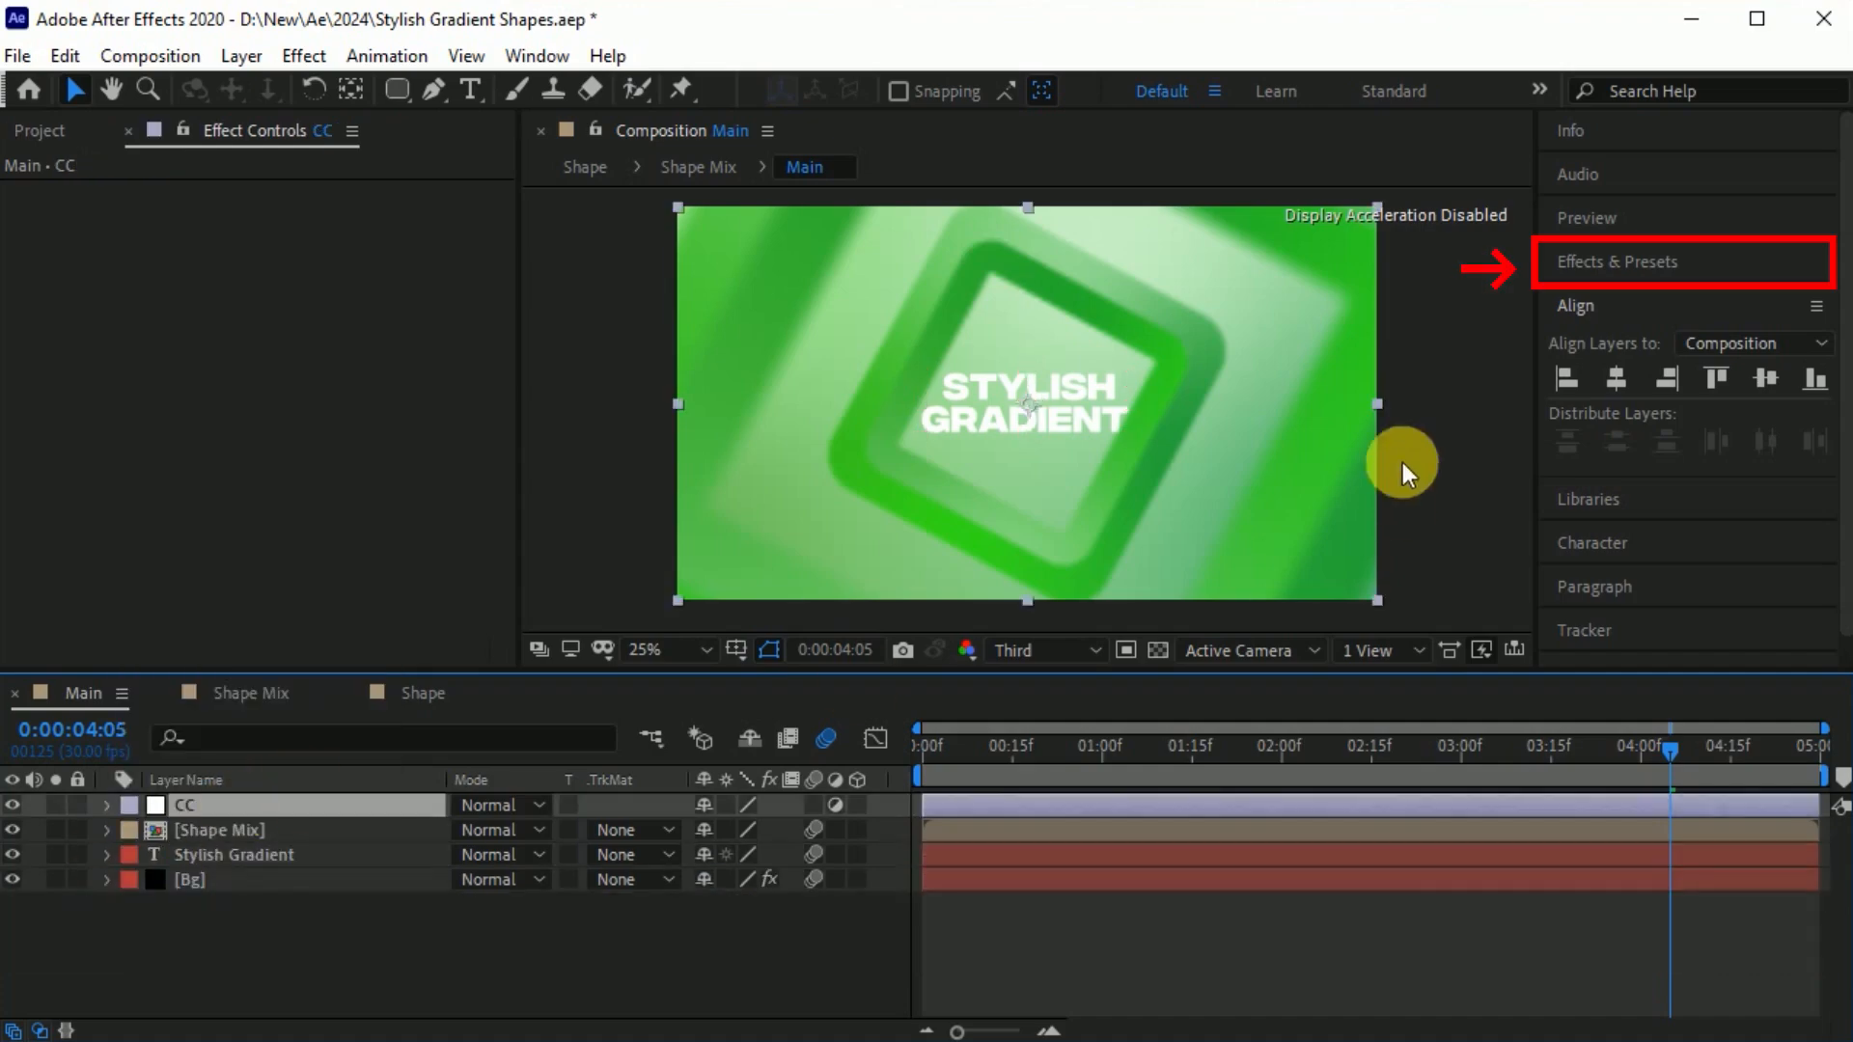
{"action": "left_click", "coordinate": [1654, 260]}
{"action": "type", "text": "fas"}
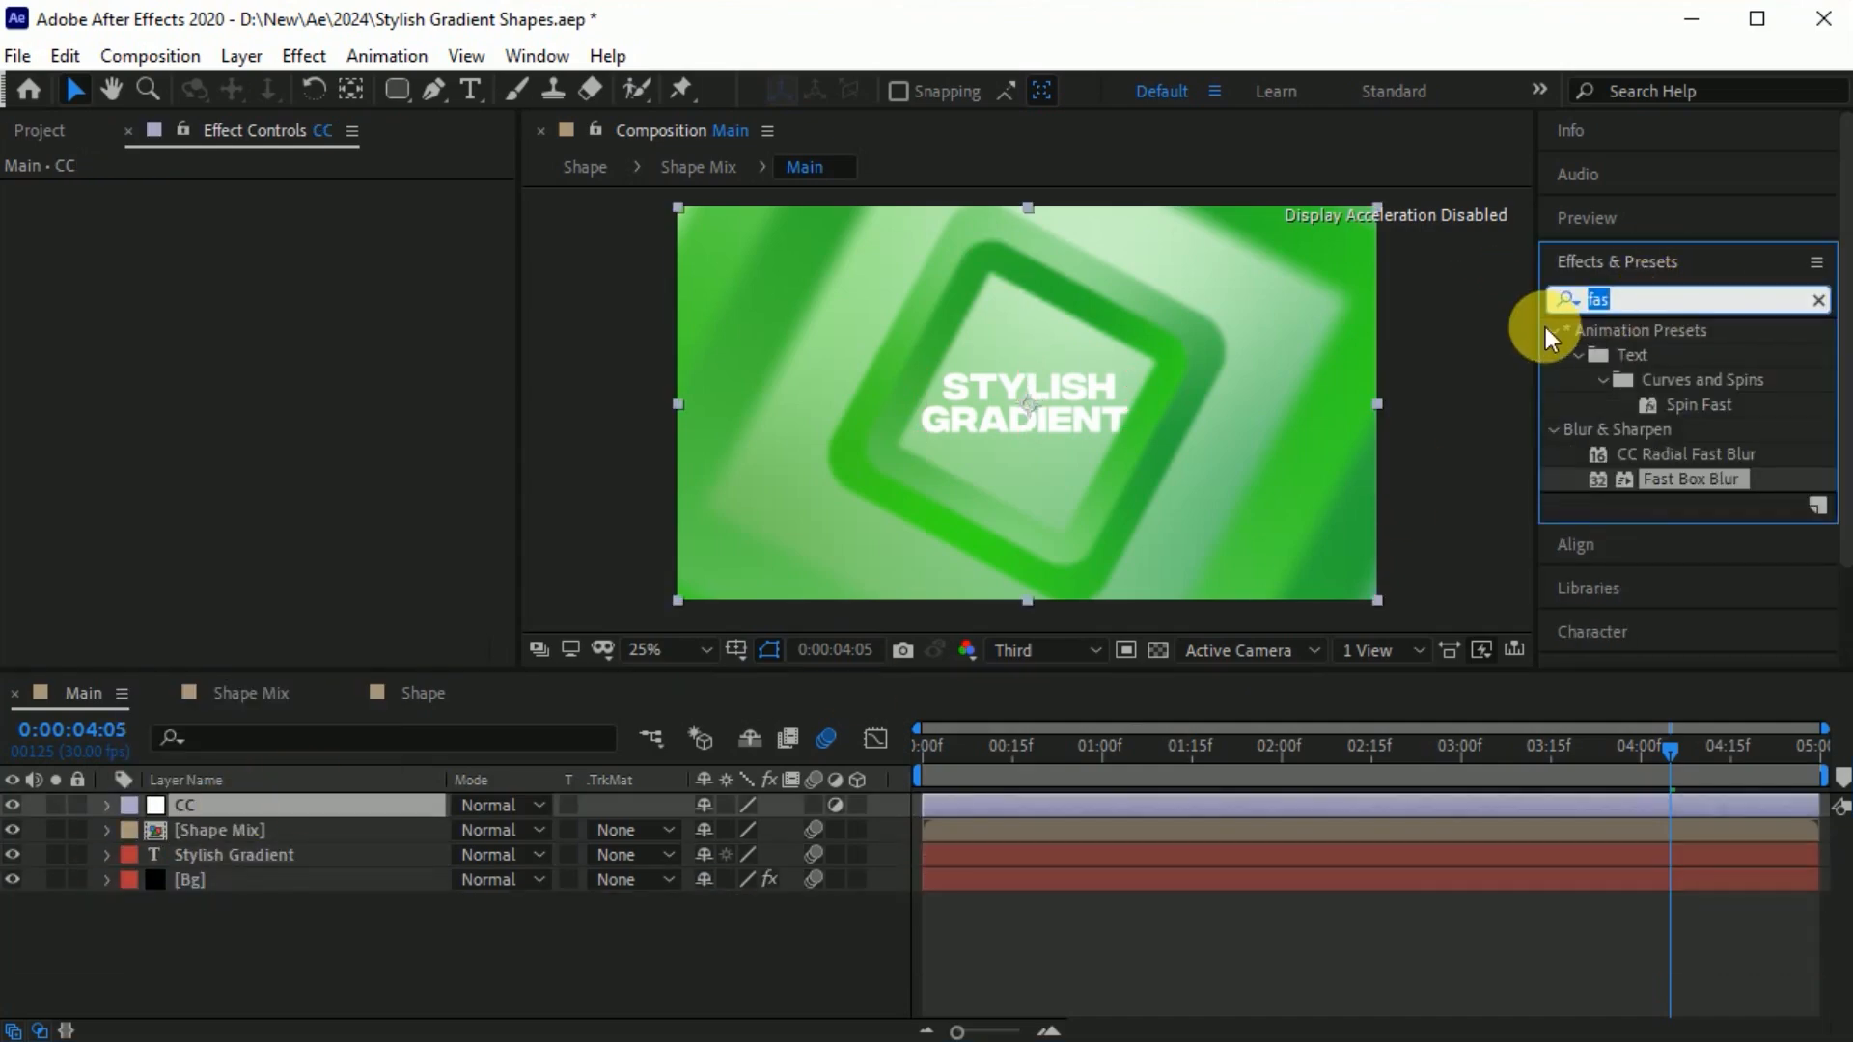
{"action": "type", "text": "hue"}
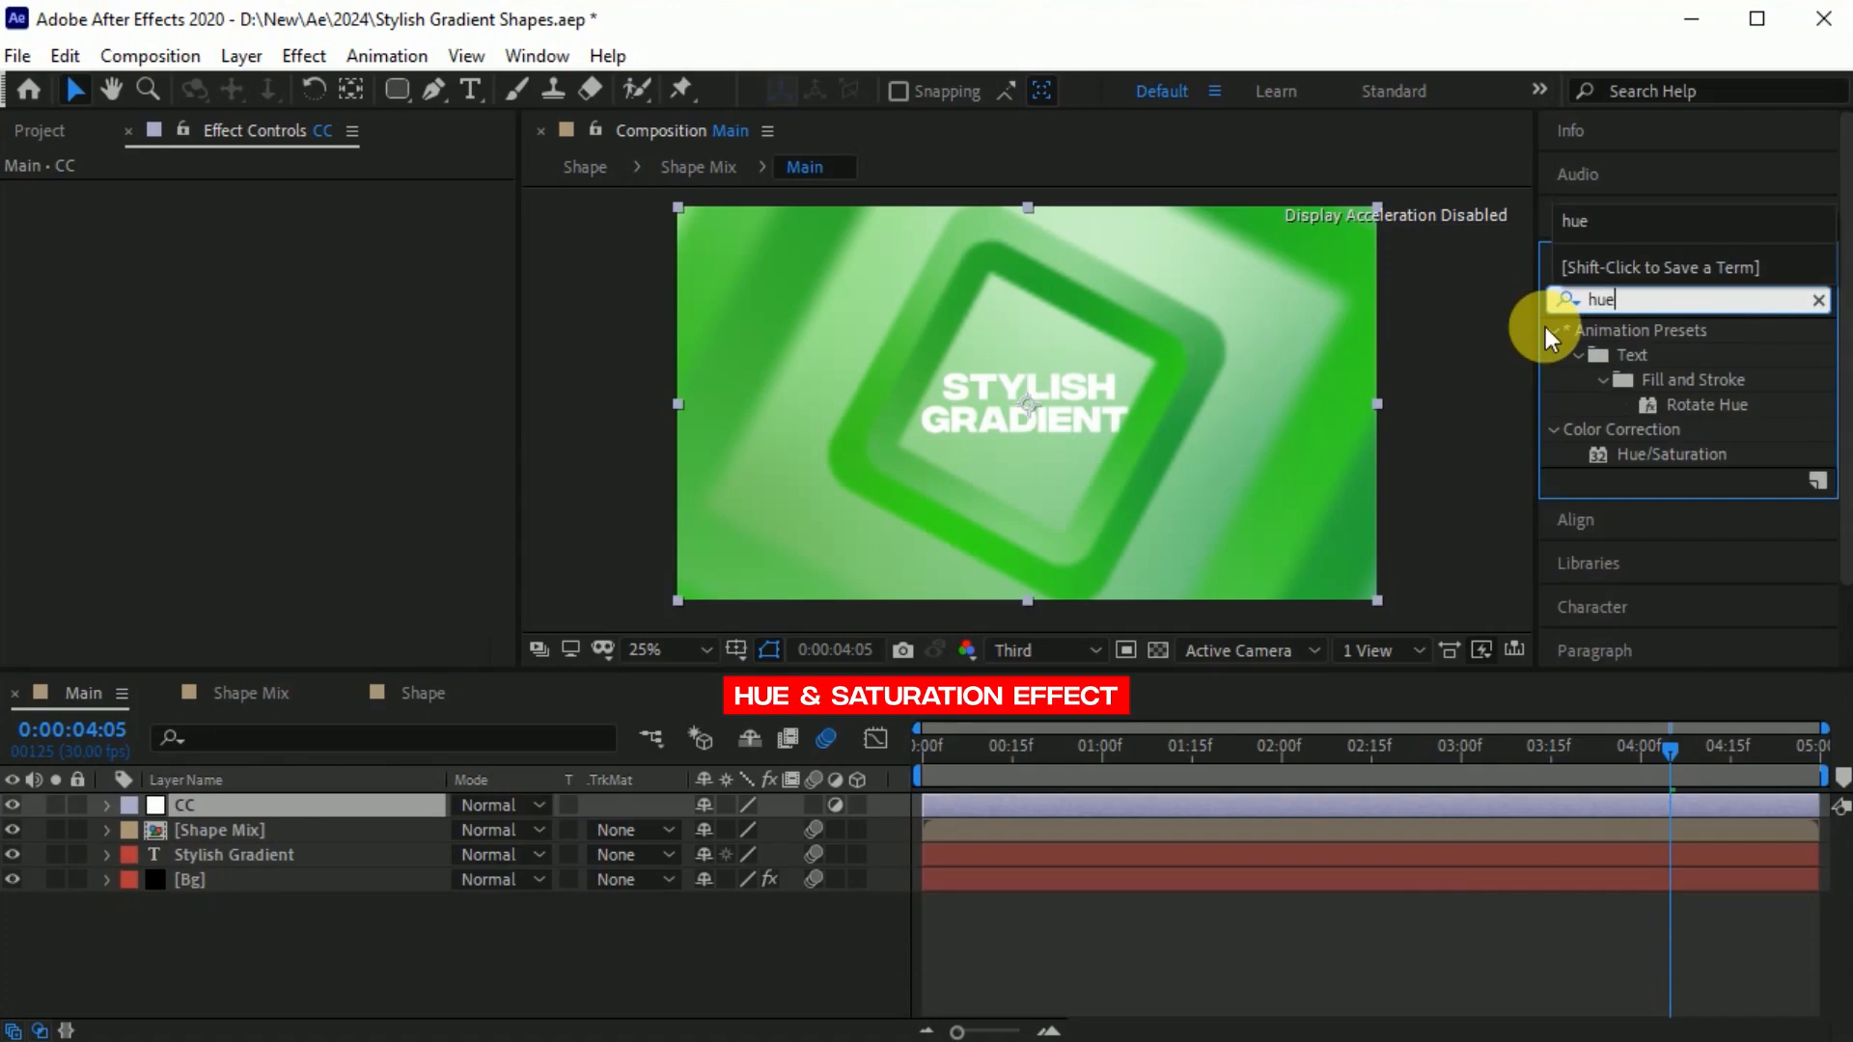
{"action": "left_click_drag", "start_coordinate": [1646, 454], "coordinate": [211, 805]}
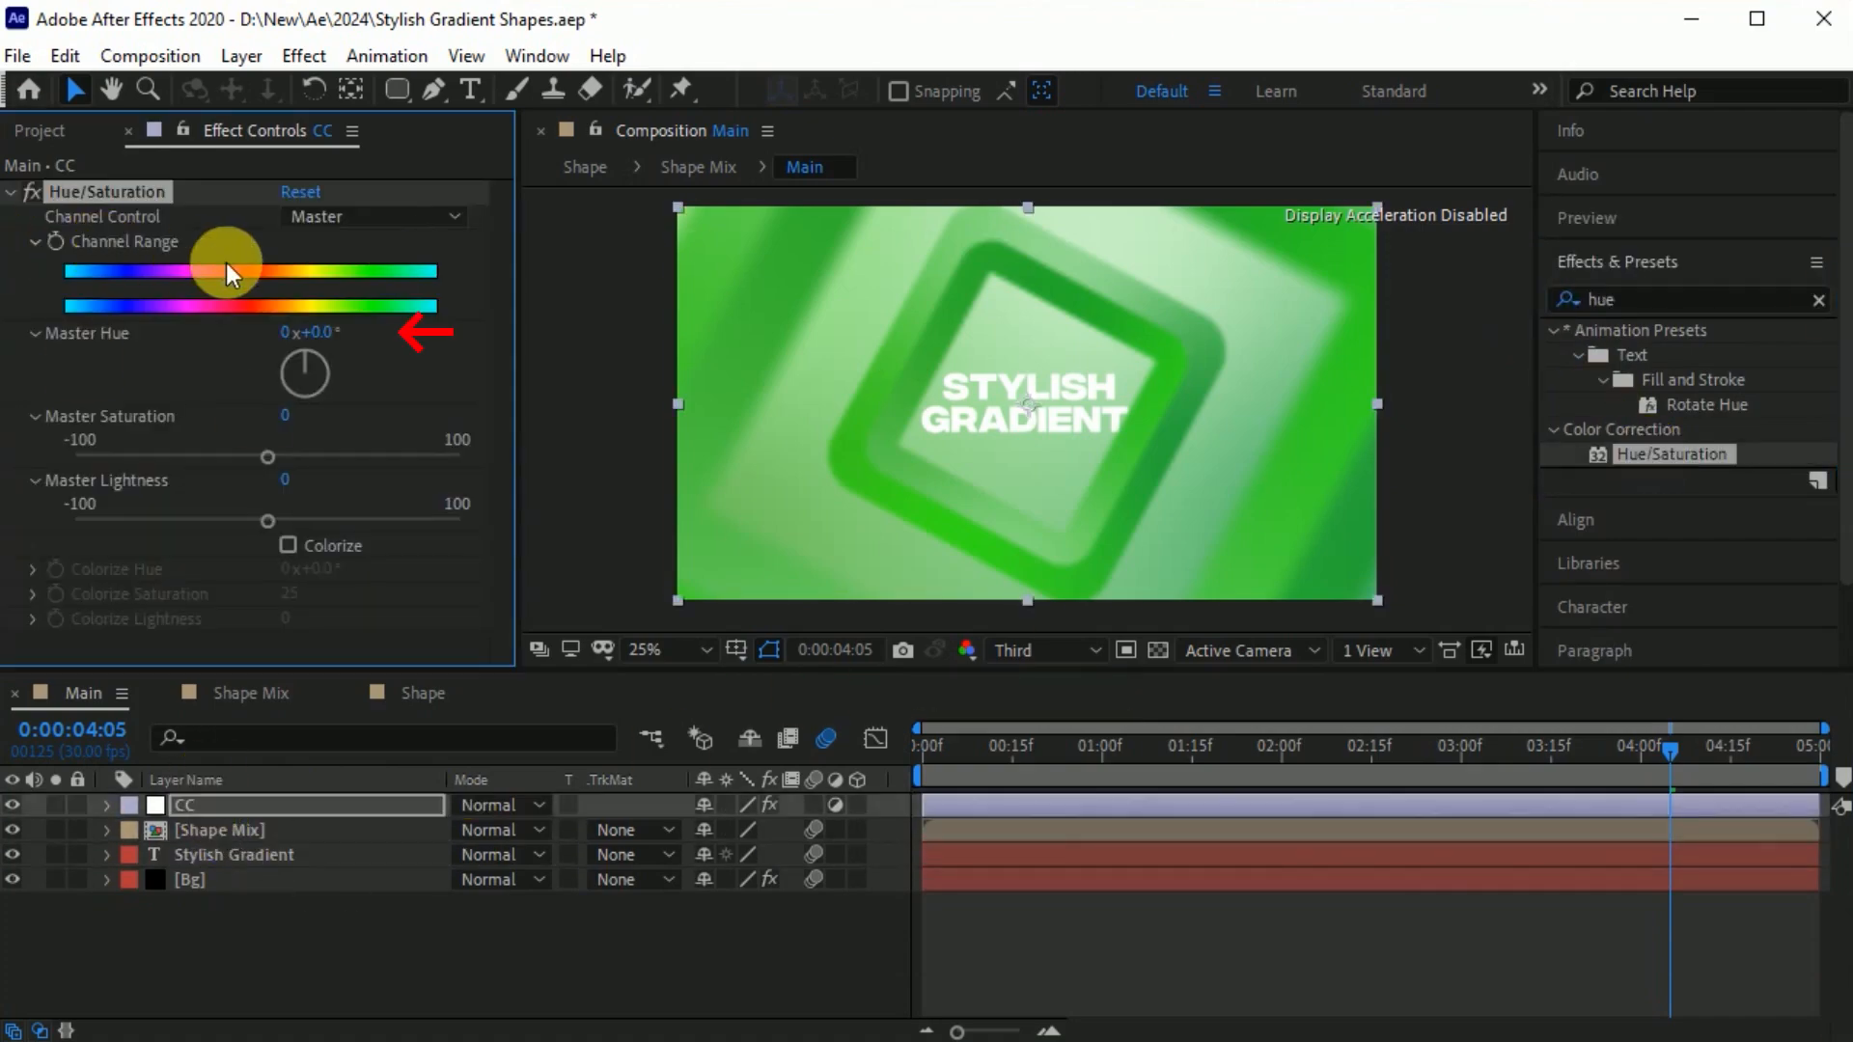
Set the CC layer's Master Hue to 168° for a purple look and preview the animation.
{"action": "left_click_drag", "start_coordinate": [352, 337], "coordinate": [412, 334]}
{"action": "mouse_move", "coordinate": [1668, 751]}
{"action": "left_mouse_down"}
{"action": "mouse_move", "coordinate": [1557, 780]}
{"action": "mouse_move", "coordinate": [1560, 797]}
{"action": "mouse_move", "coordinate": [1664, 786]}
{"action": "left_mouse_up"}
{"action": "left_click_drag", "start_coordinate": [350, 332], "coordinate": [432, 327]}
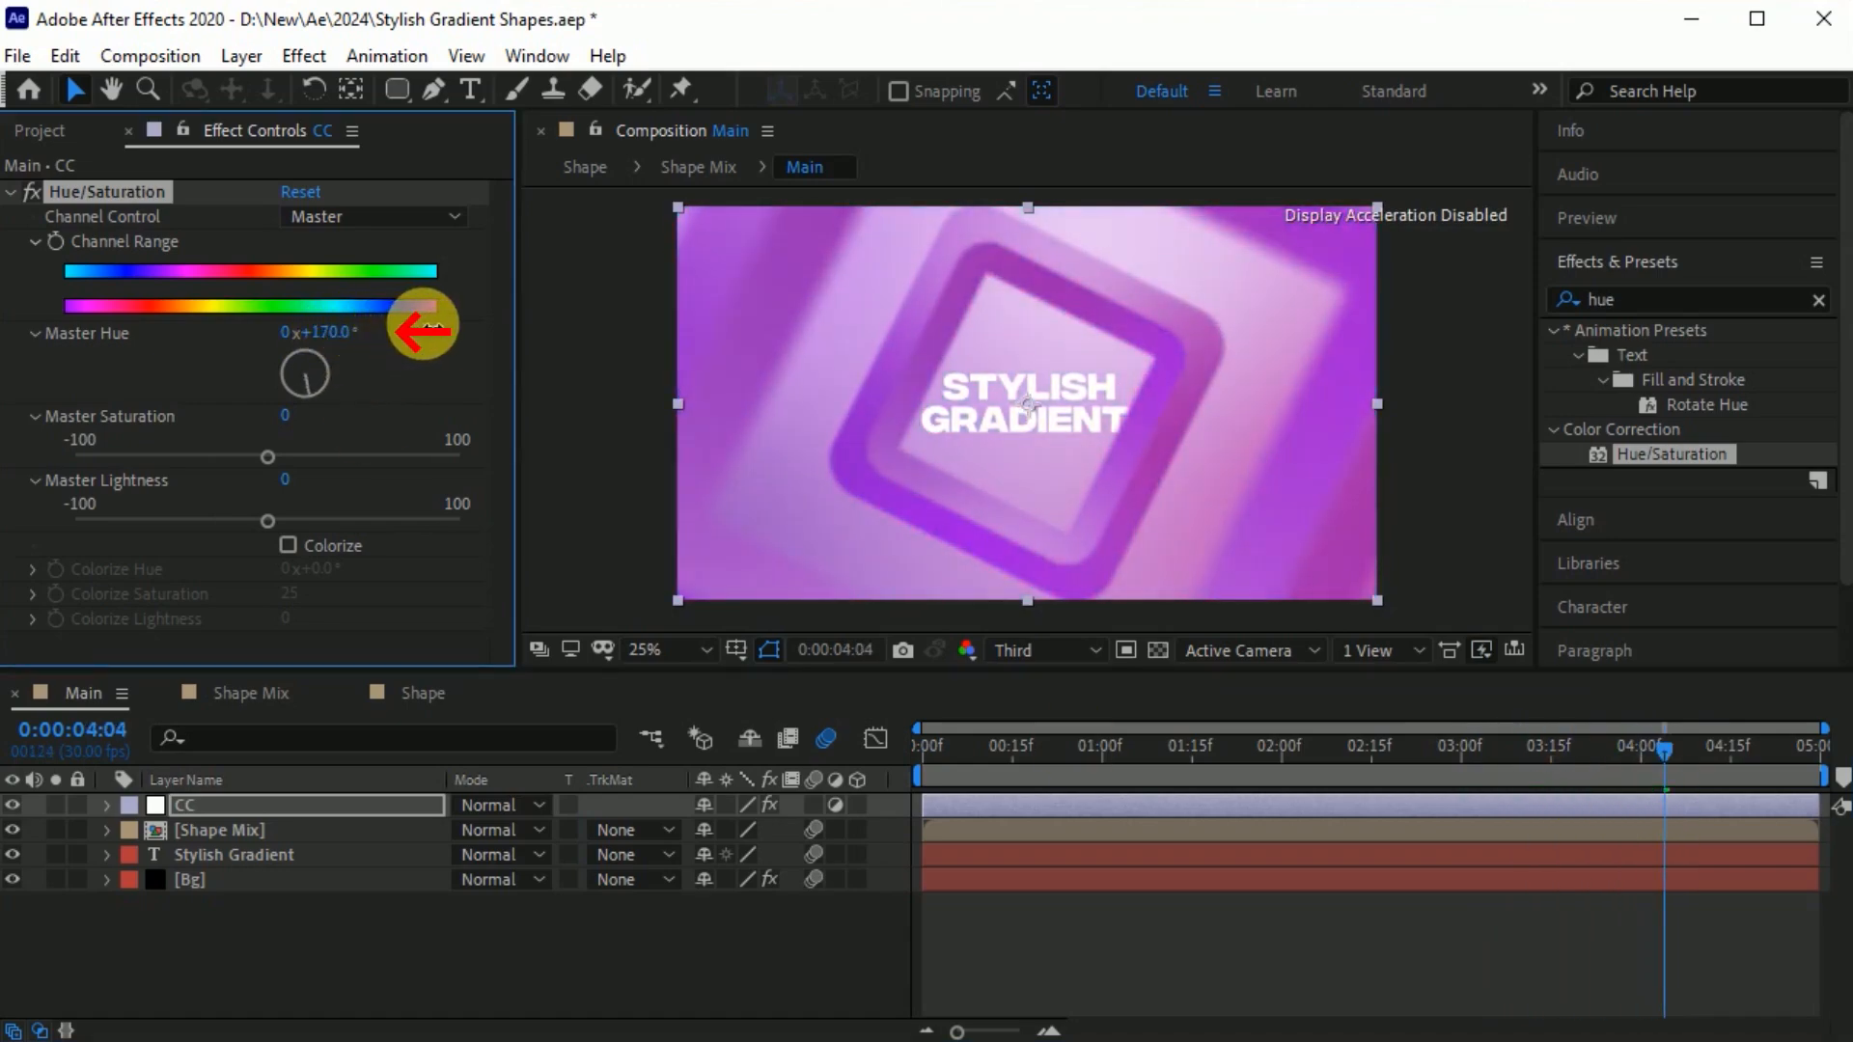
{"action": "left_click", "coordinate": [692, 940]}
{"action": "key", "text": "space"}
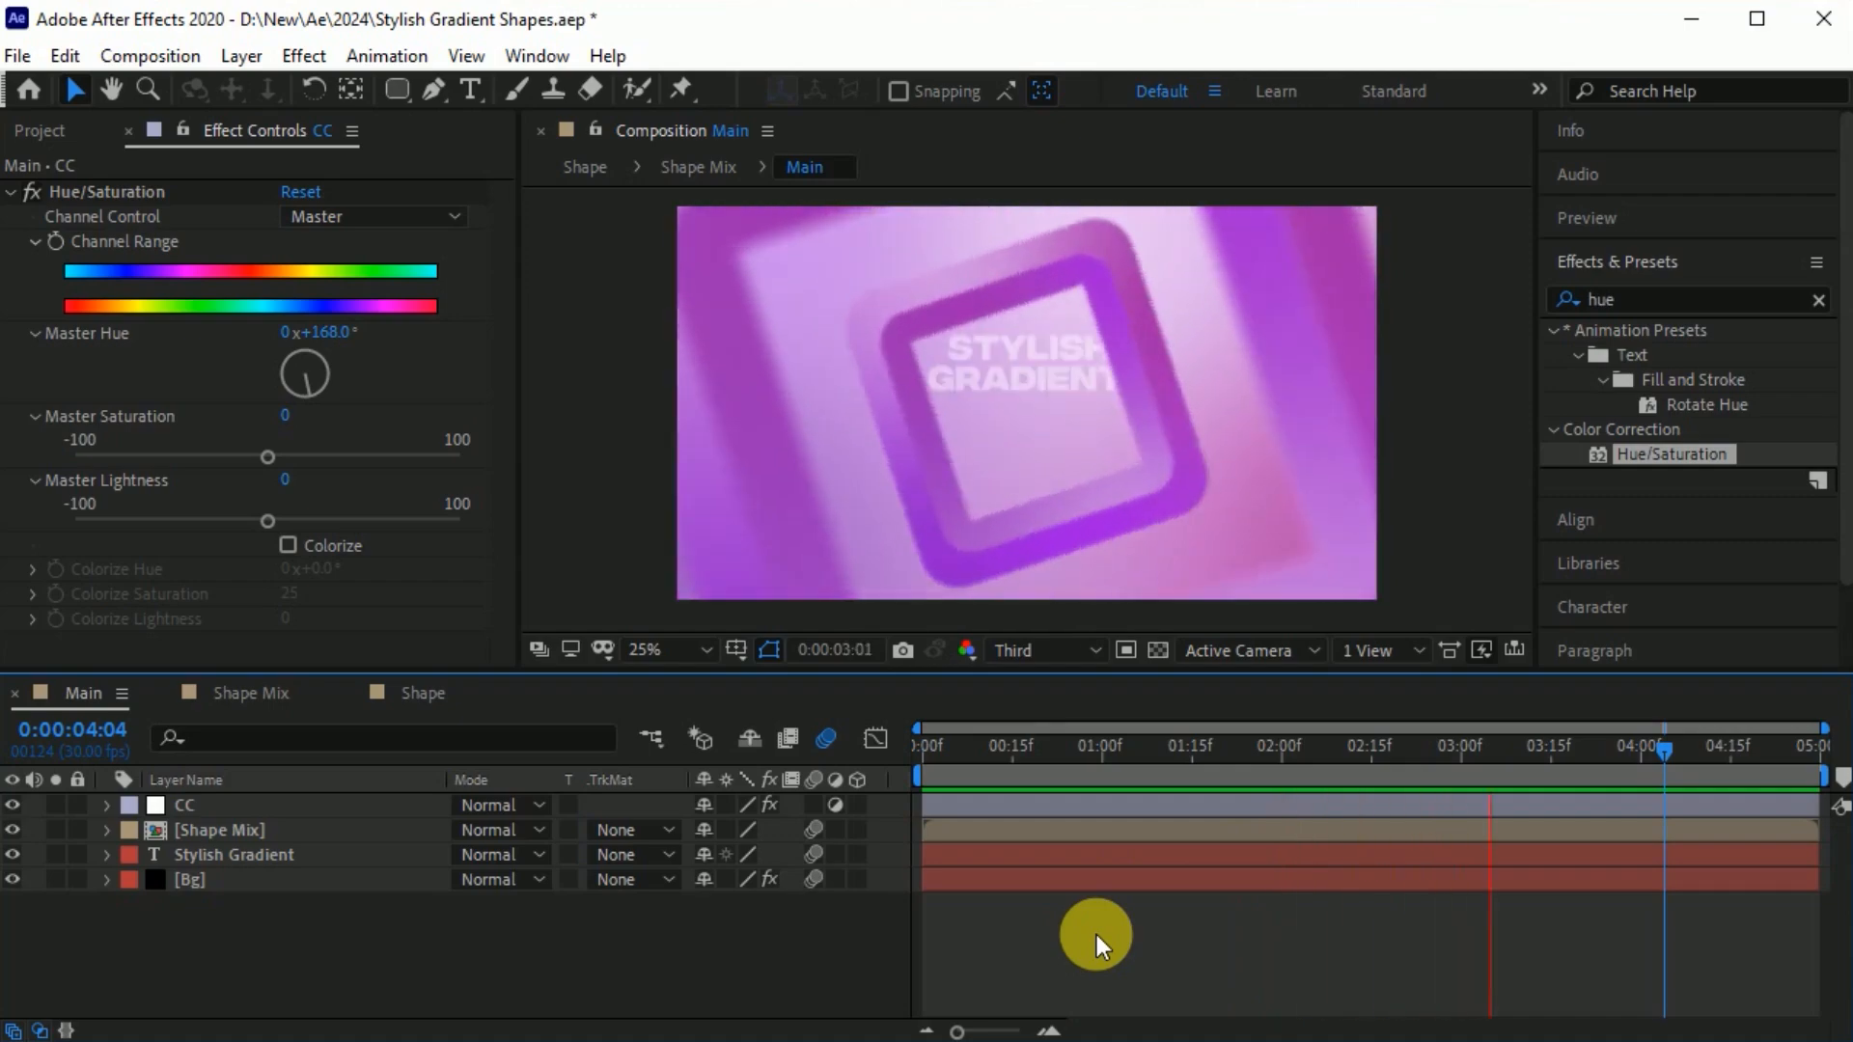
{"action": "key", "text": "space"}
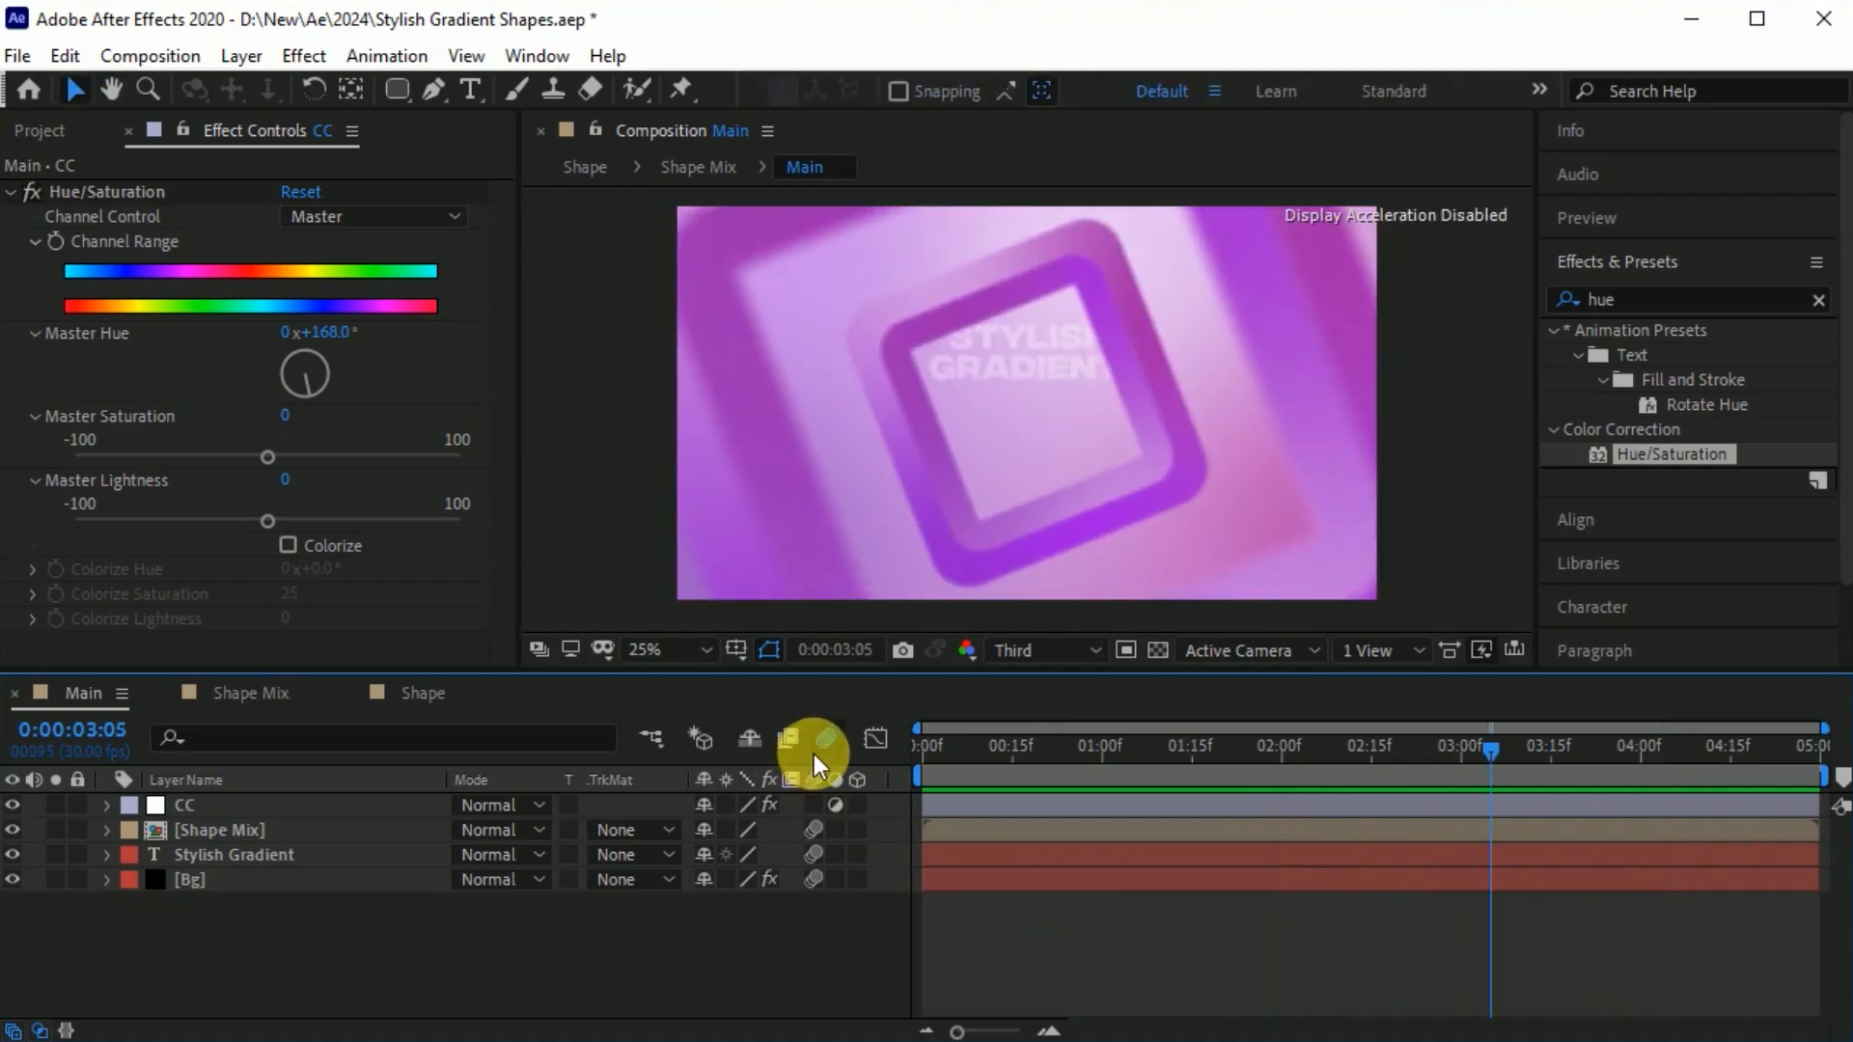
In the Shape composition, show the circular Shape Layers 1 and 2 and hide the square Shape Layers 3 and 4.
{"action": "left_click", "coordinate": [418, 700]}
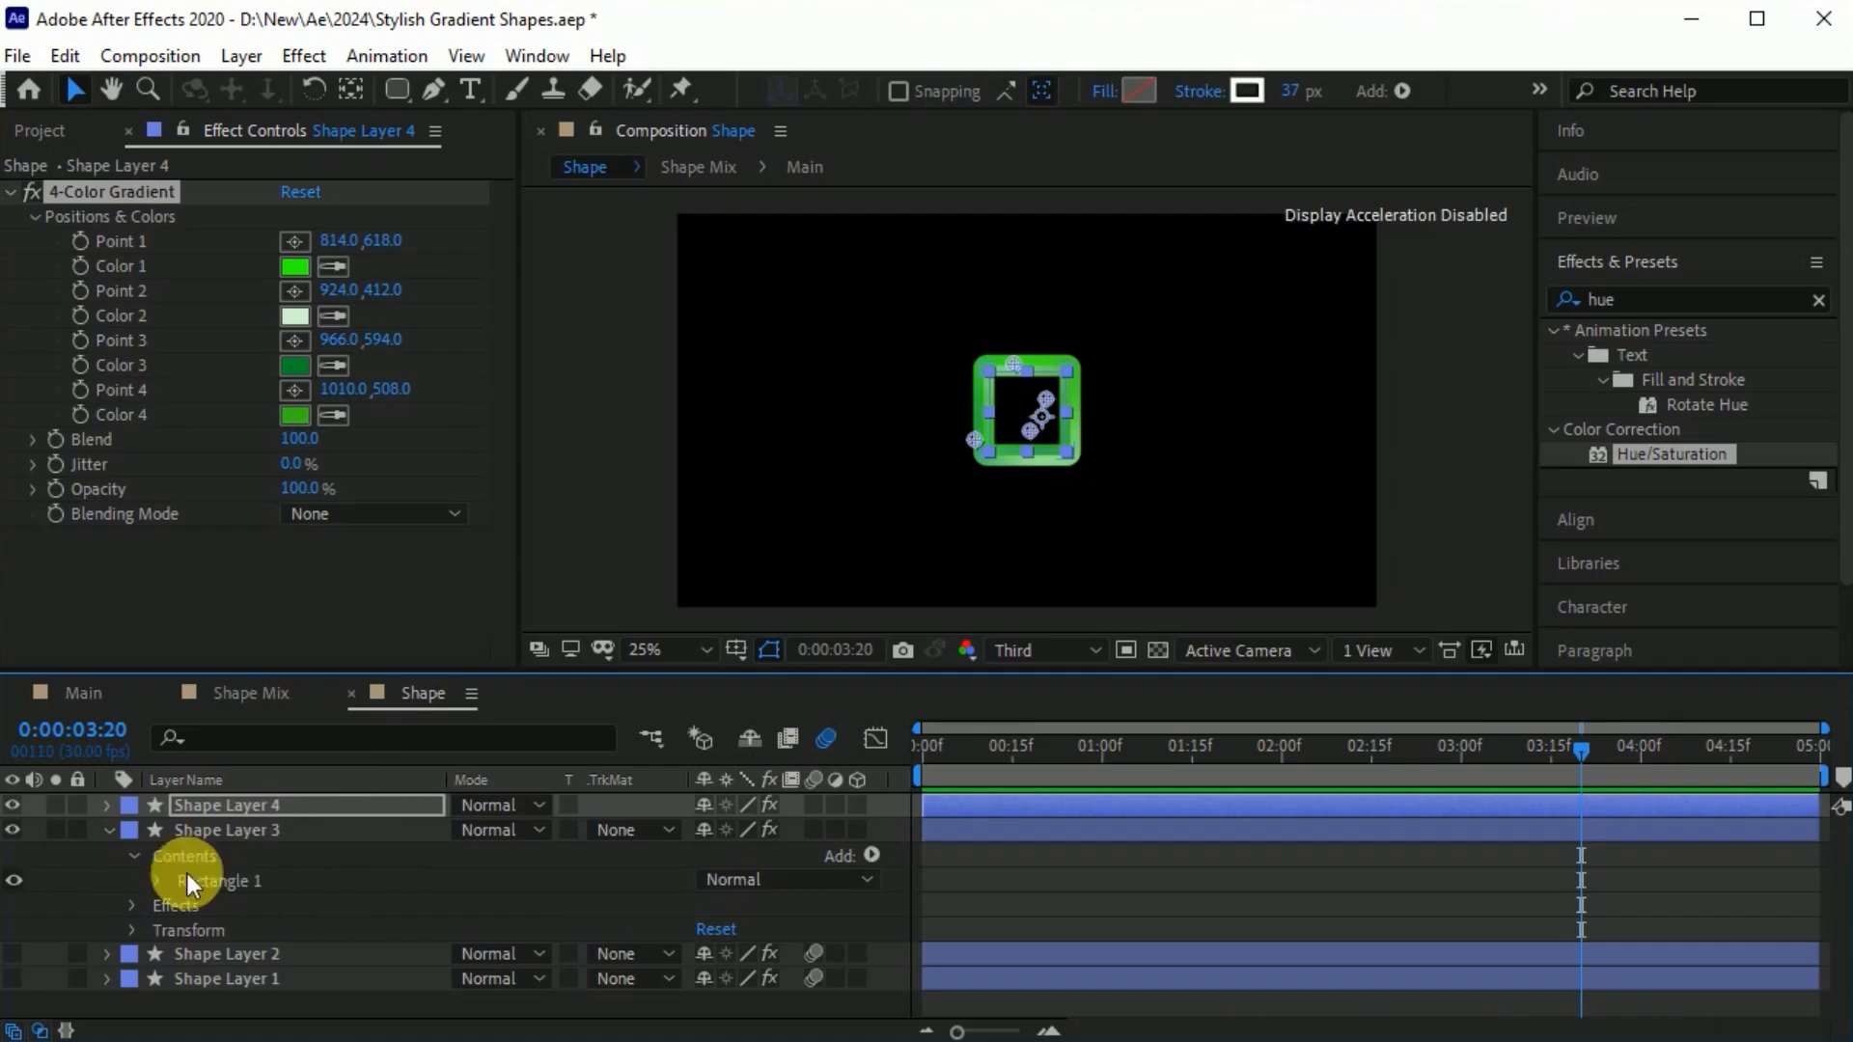
{"action": "left_click", "coordinate": [12, 954]}
{"action": "left_click", "coordinate": [13, 980]}
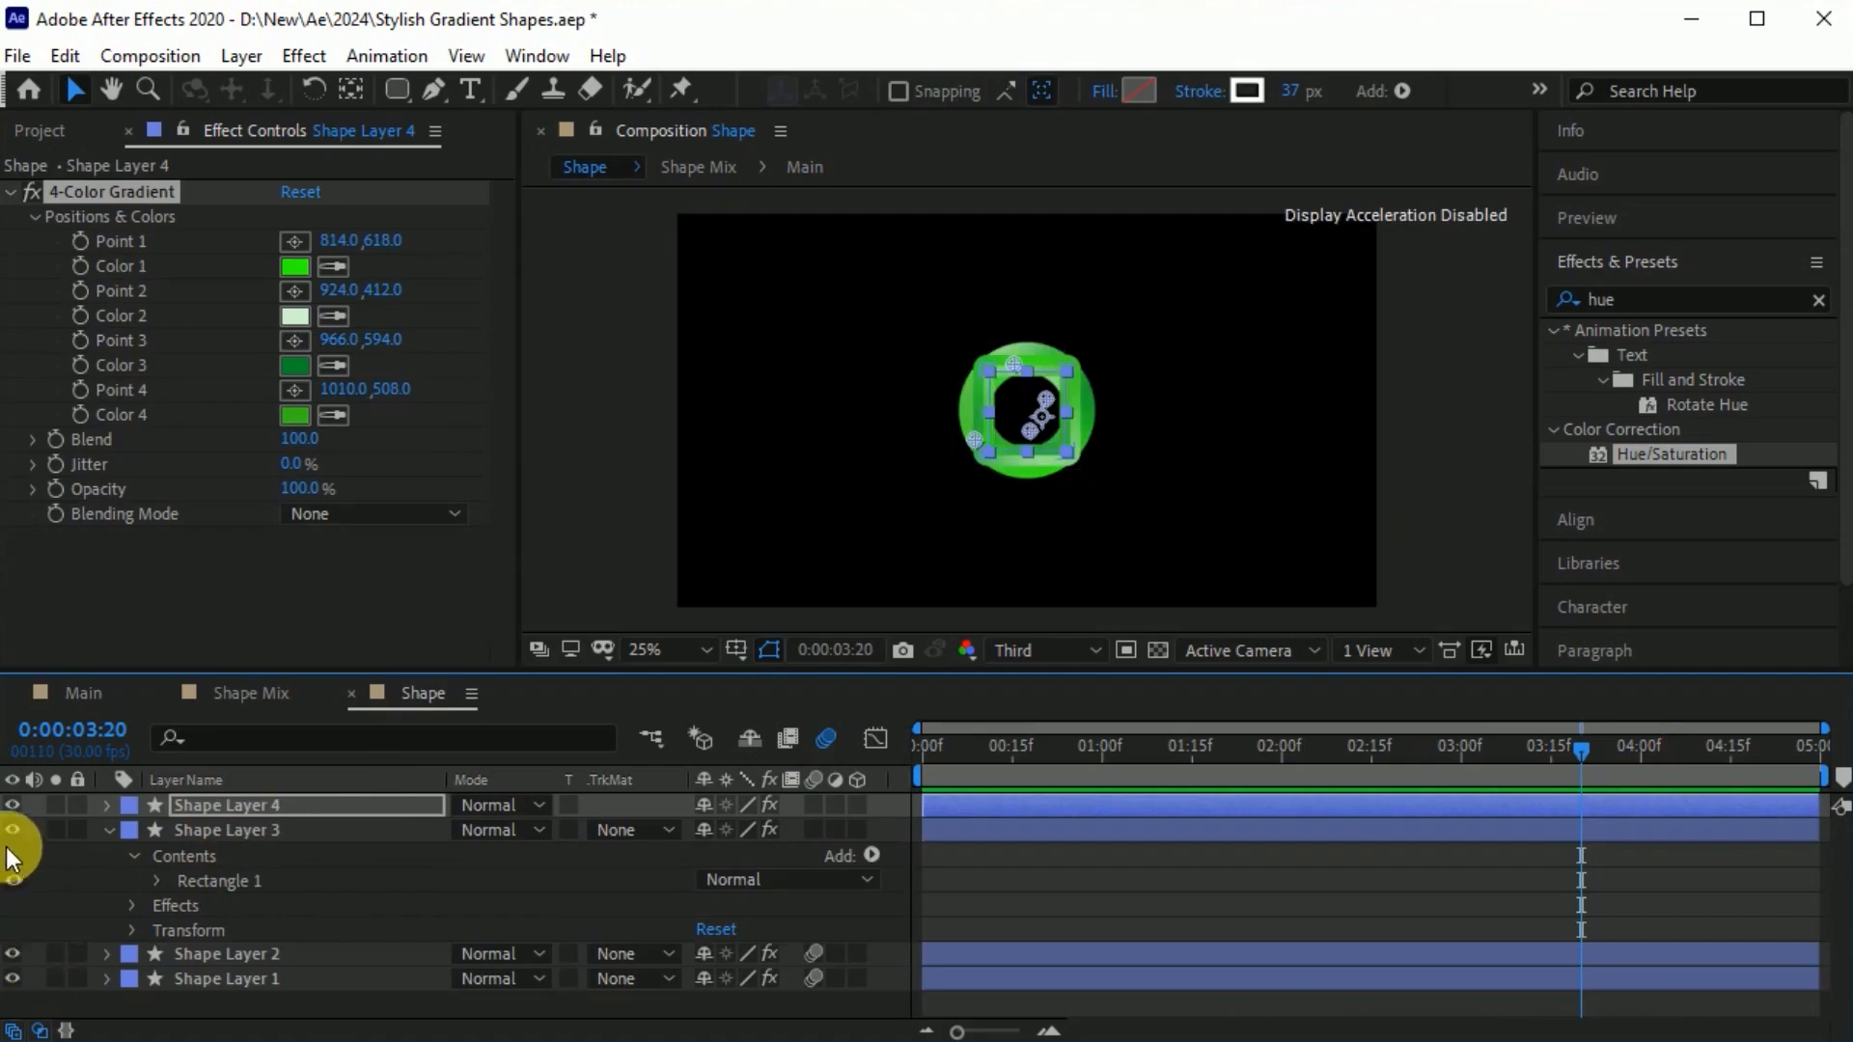
{"action": "left_click", "coordinate": [11, 832]}
{"action": "left_click", "coordinate": [13, 806]}
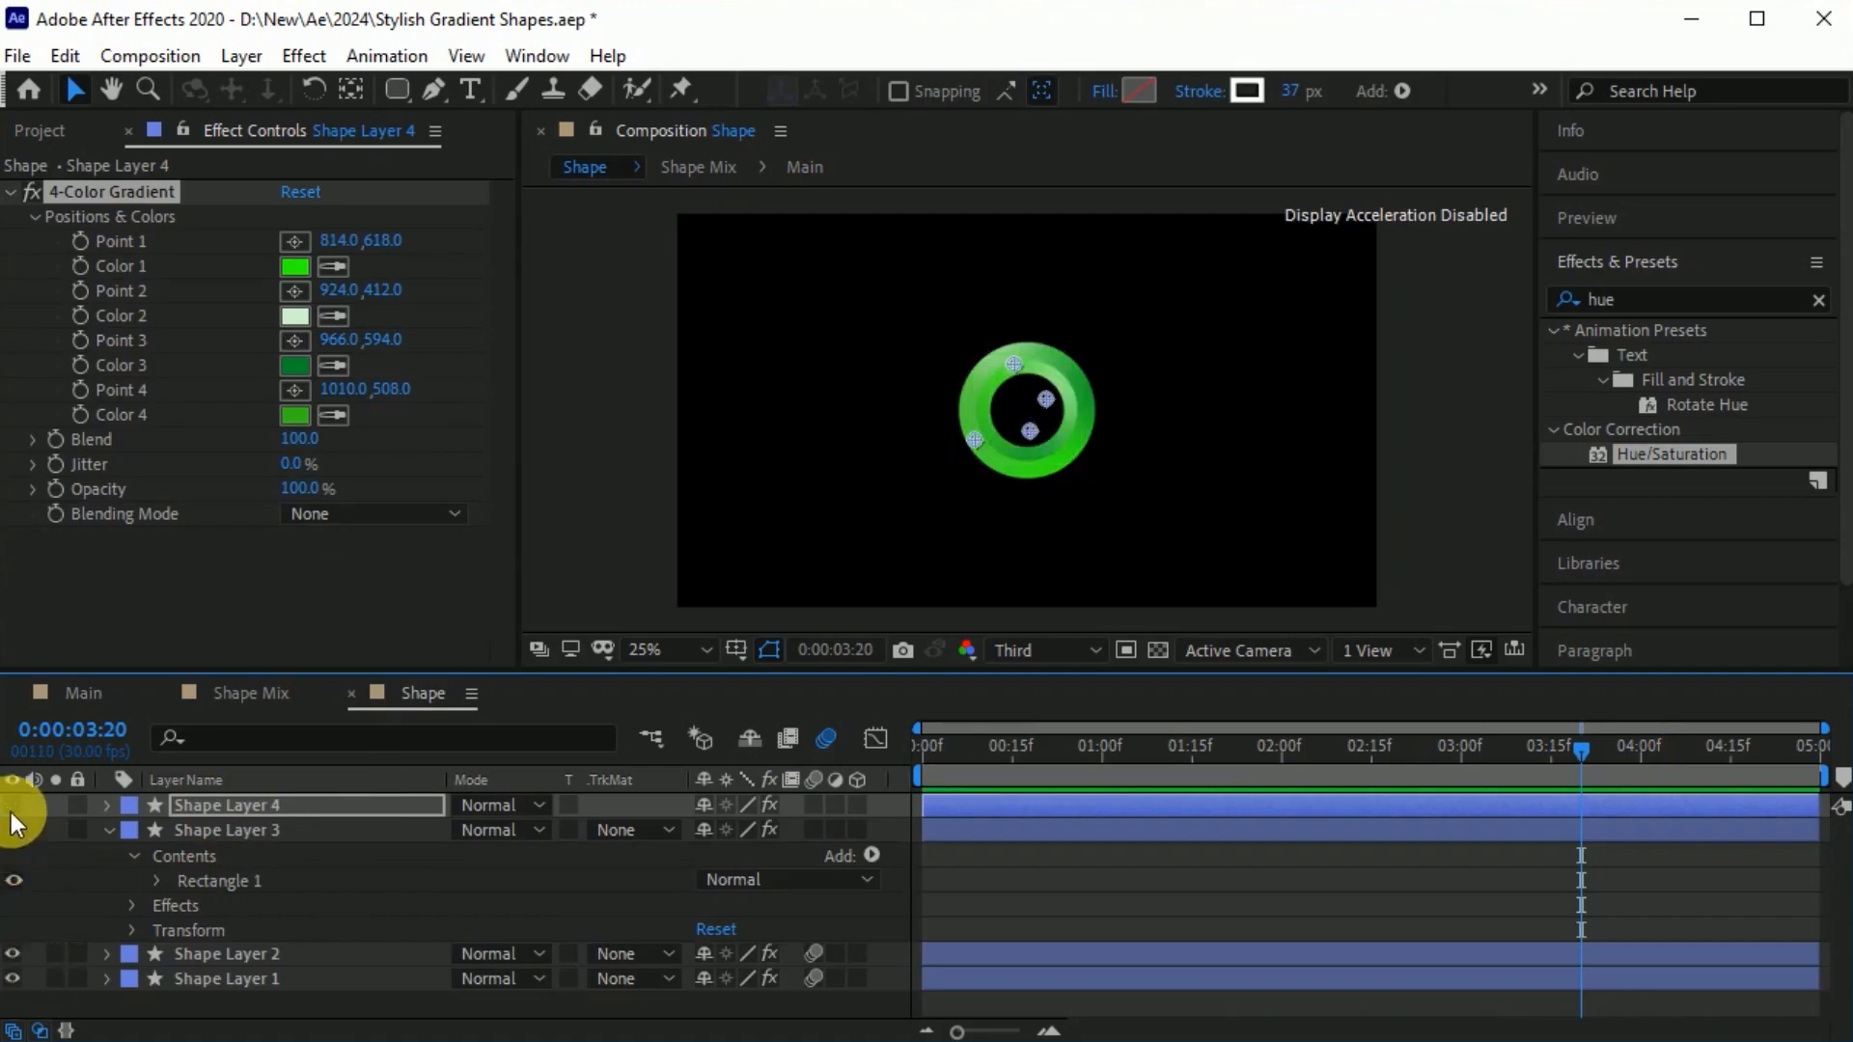
Set the CC layer's Hue/Saturation in Main to Master Hue 1x+113°, Master Saturation 9 and Master Lightness 1.
{"action": "left_click", "coordinate": [96, 697]}
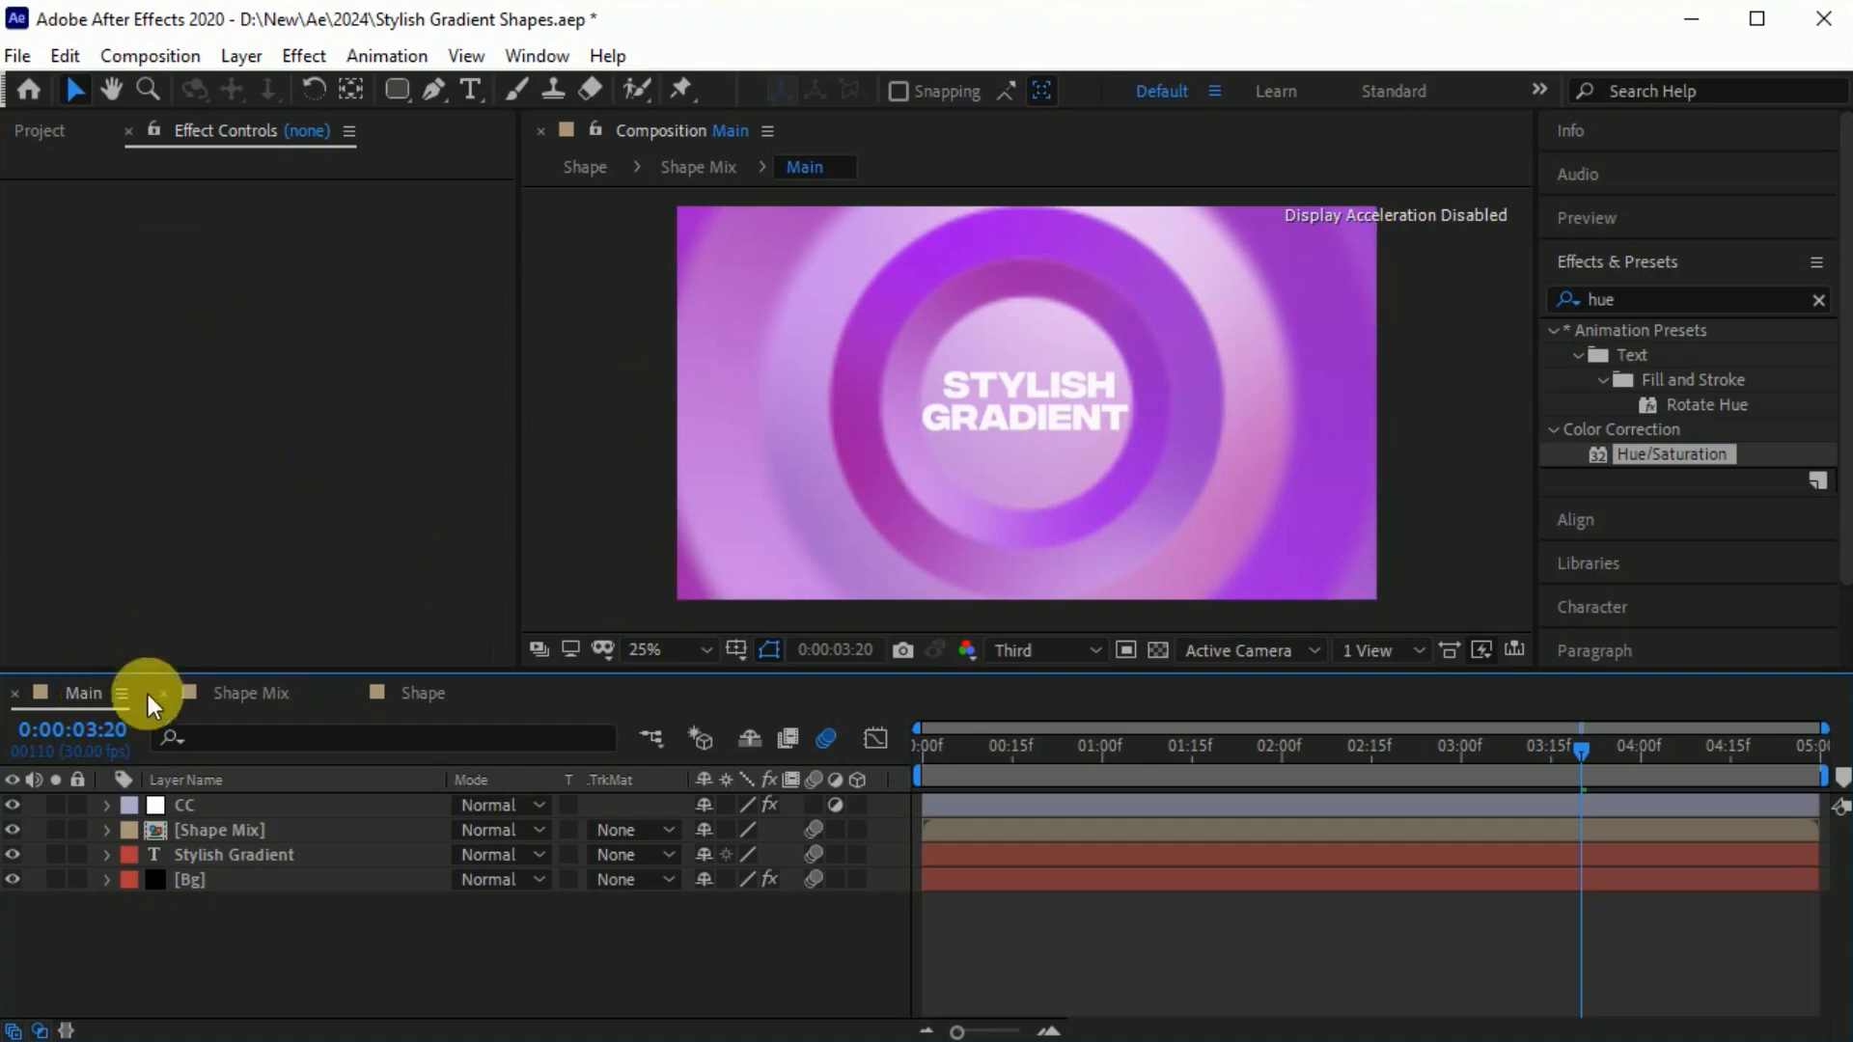
{"action": "left_click", "coordinate": [193, 804]}
{"action": "left_click_drag", "start_coordinate": [344, 335], "coordinate": [429, 331]}
{"action": "left_click_drag", "start_coordinate": [268, 456], "coordinate": [271, 520]}
{"action": "left_click_drag", "start_coordinate": [319, 332], "coordinate": [674, 339]}
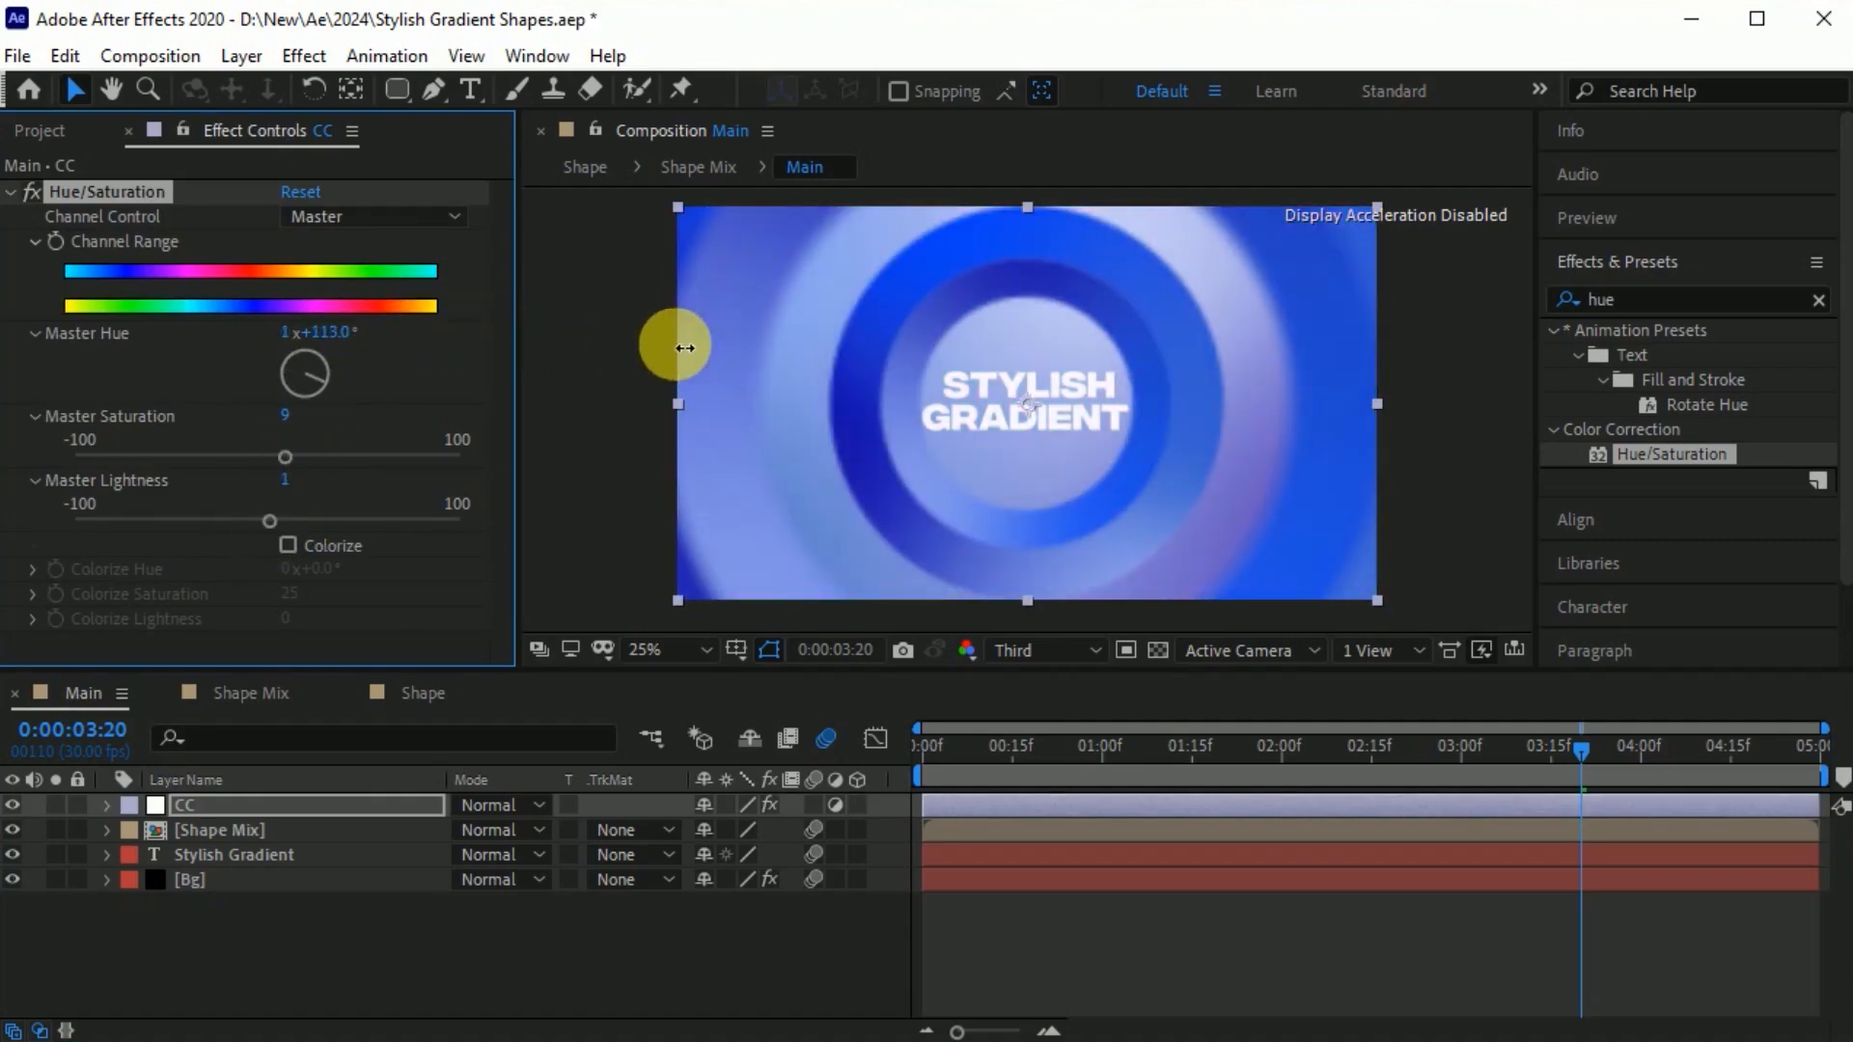
Preview the recoloured Main animation and scrub forward to the frame where the title is fully revealed.
{"action": "left_click", "coordinate": [1074, 941]}
{"action": "key", "text": "space"}
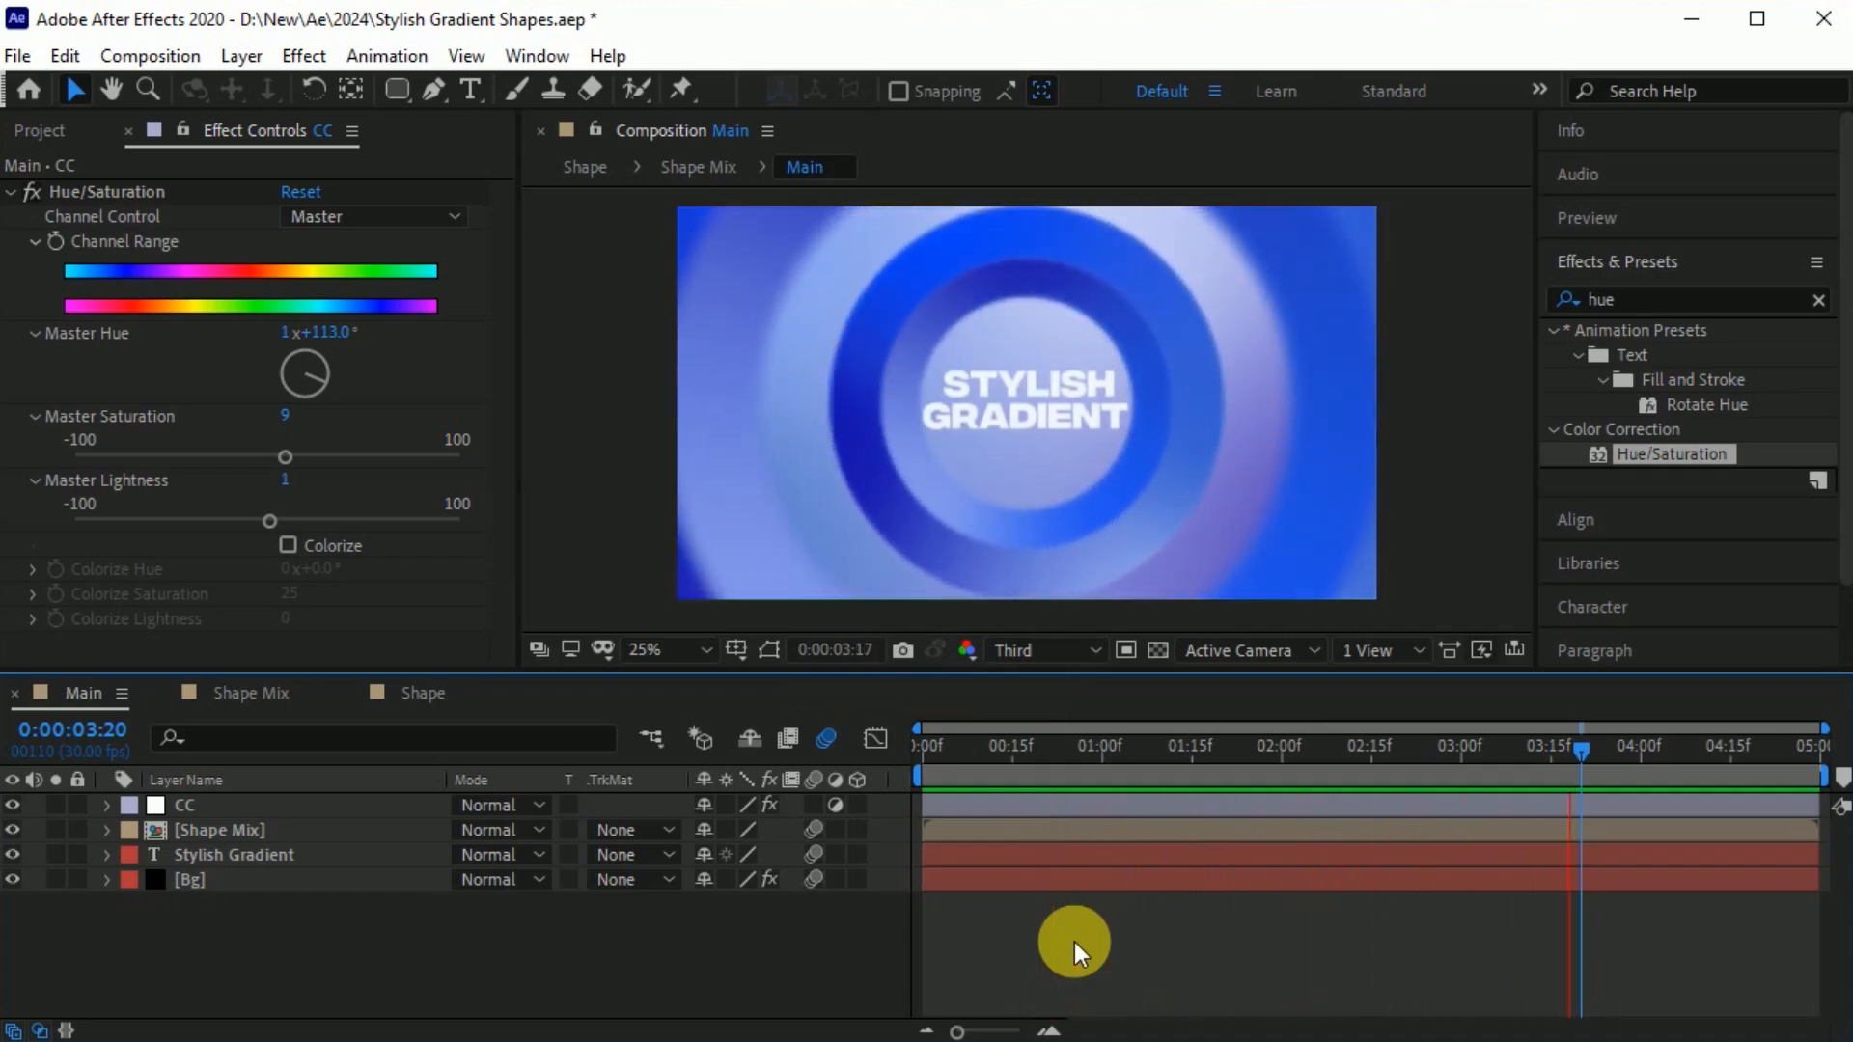
{"action": "key", "text": "space"}
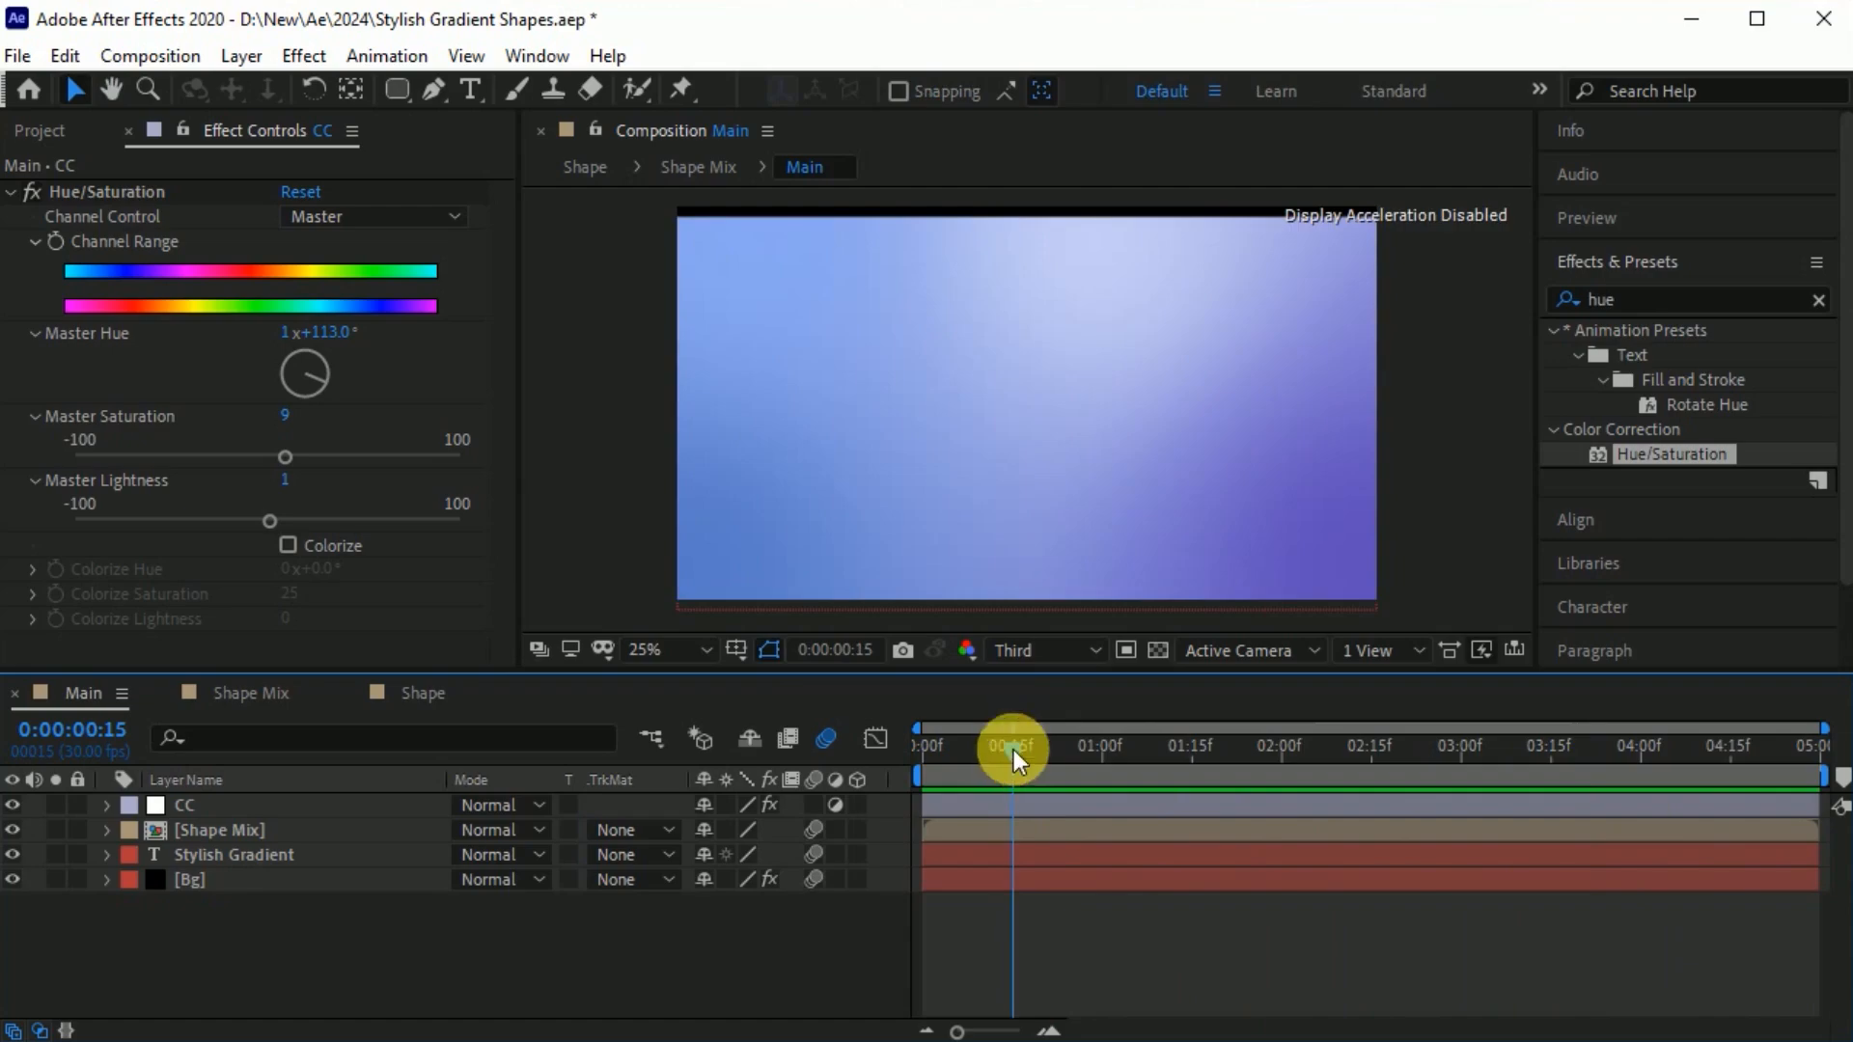
{"action": "left_click_drag", "start_coordinate": [1013, 750], "coordinate": [1592, 750]}
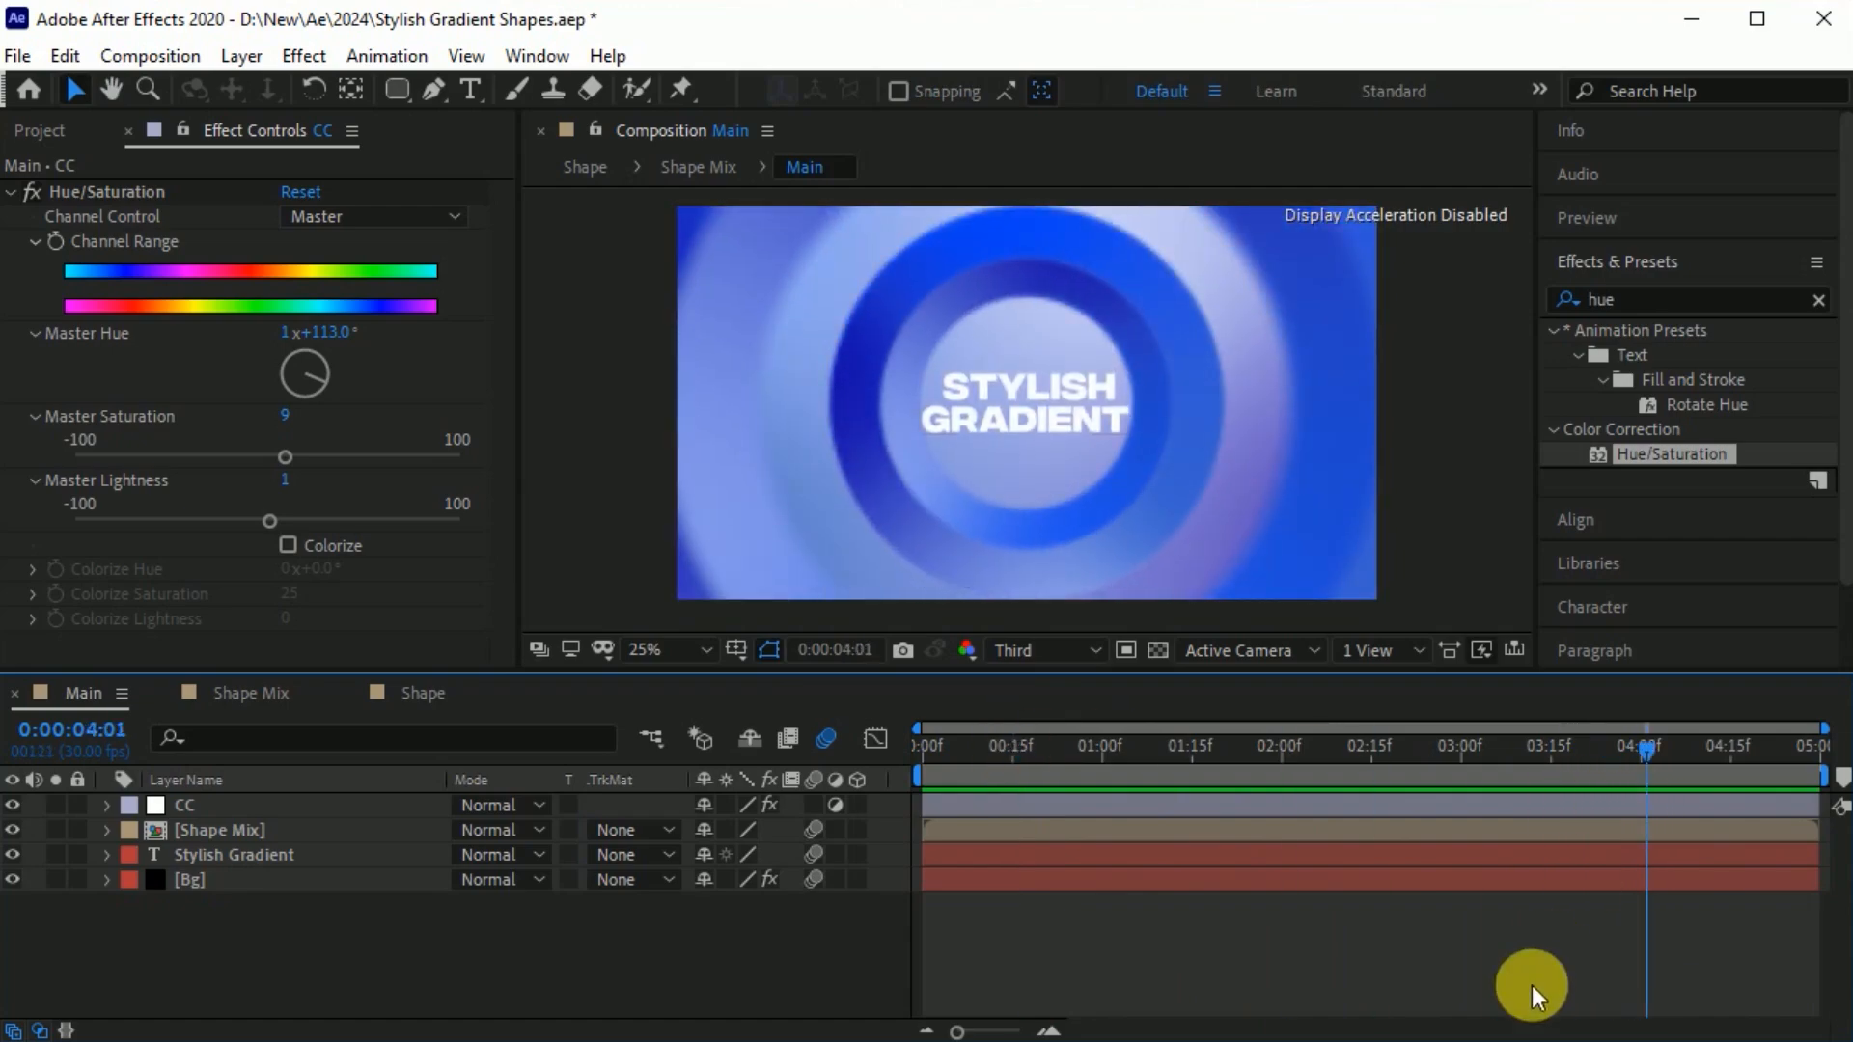